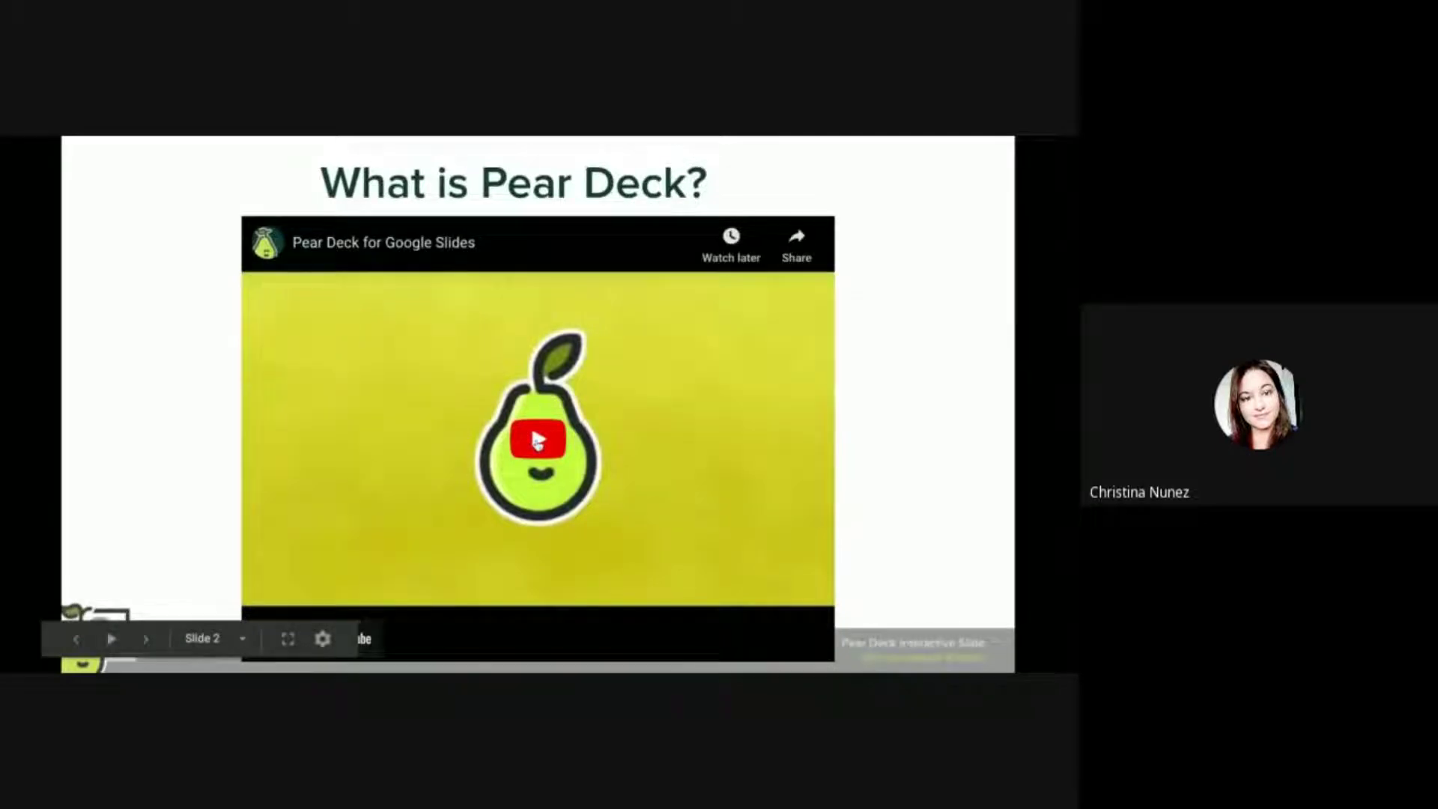
# Start the embedded Pear Deck for Google Slides introduction video on the What is Pear Deck? slide
pyautogui.click(538, 442)
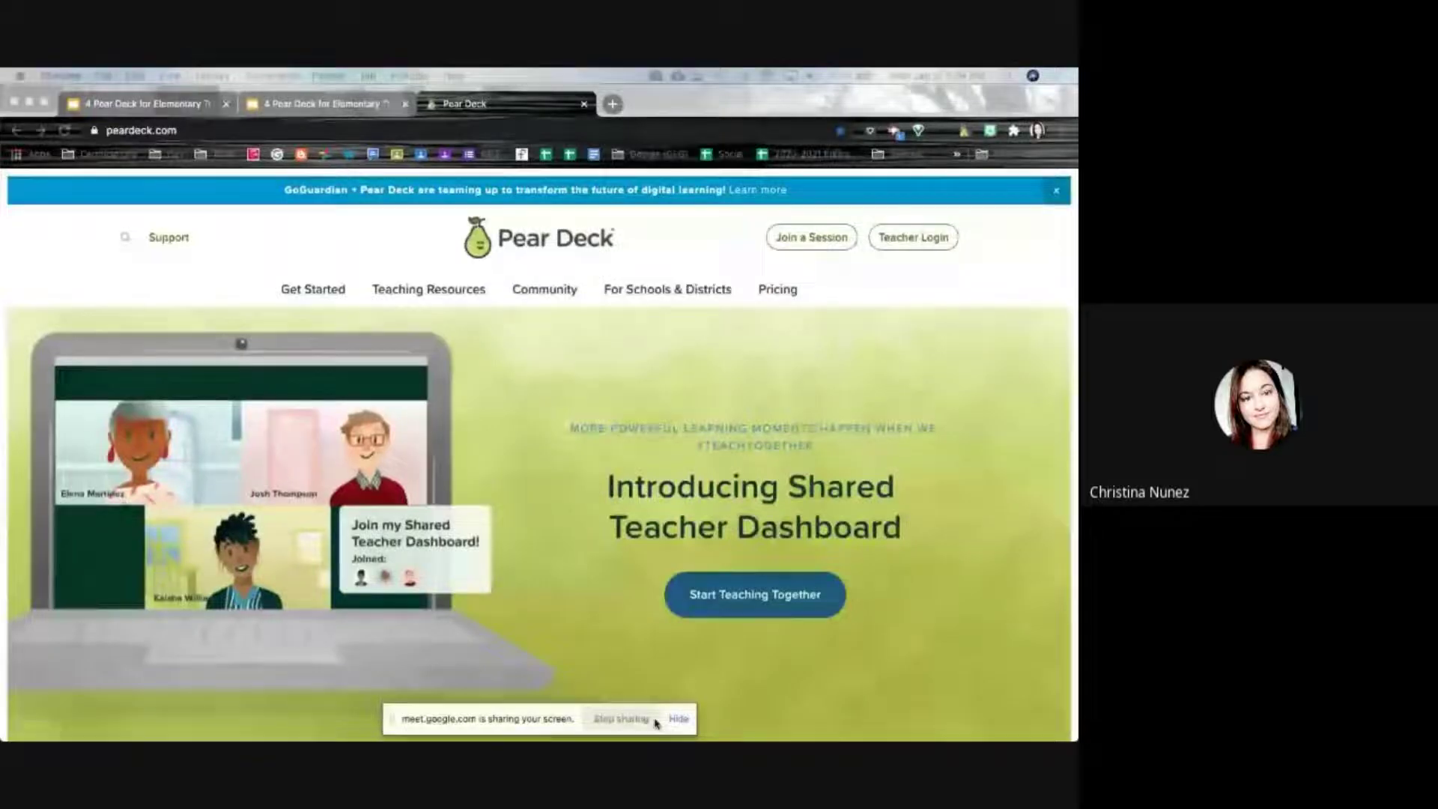
# Hide the screen-sharing notice and go to peardeck.com's Teacher Login page
pyautogui.click(678, 720)
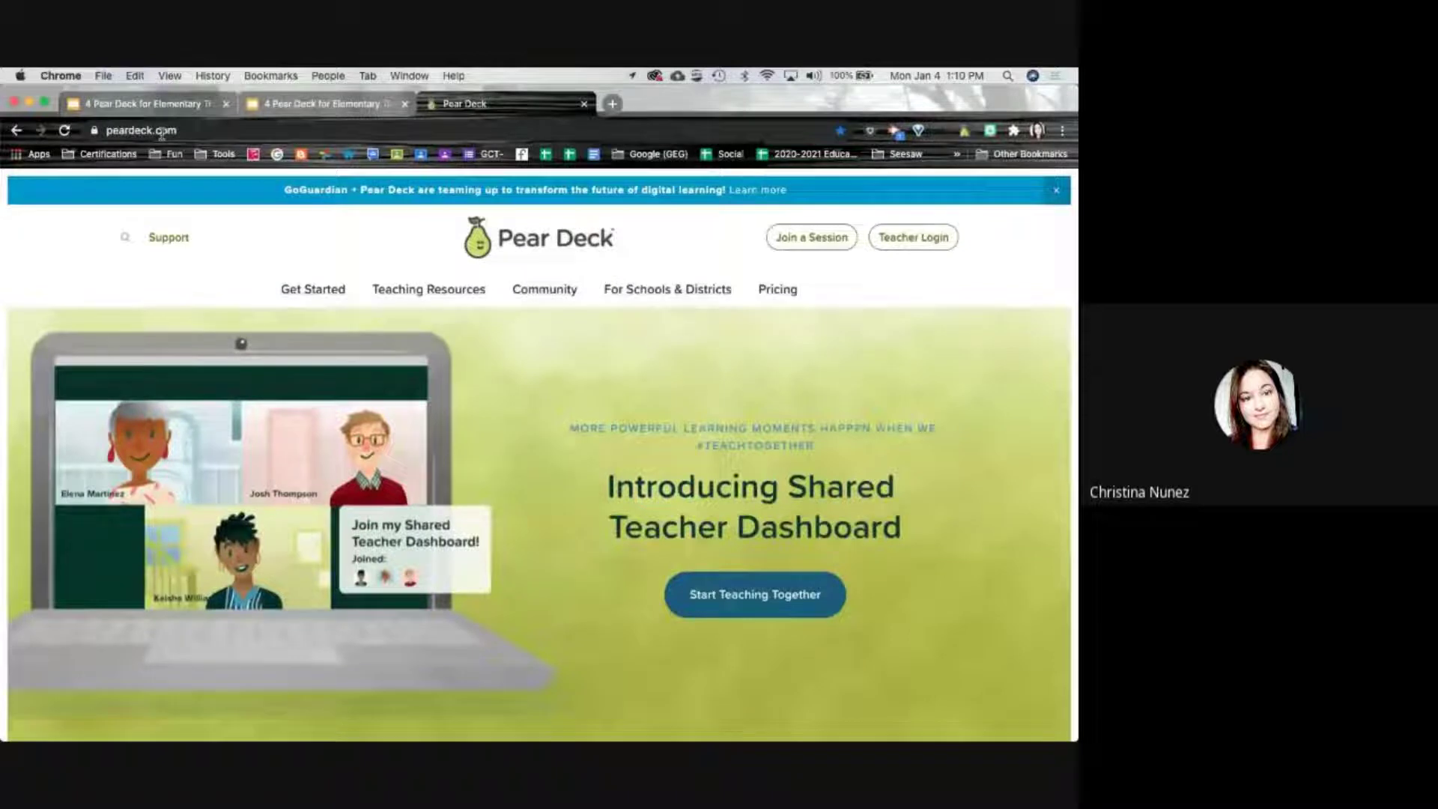
pyautogui.moveTo(597, 326)
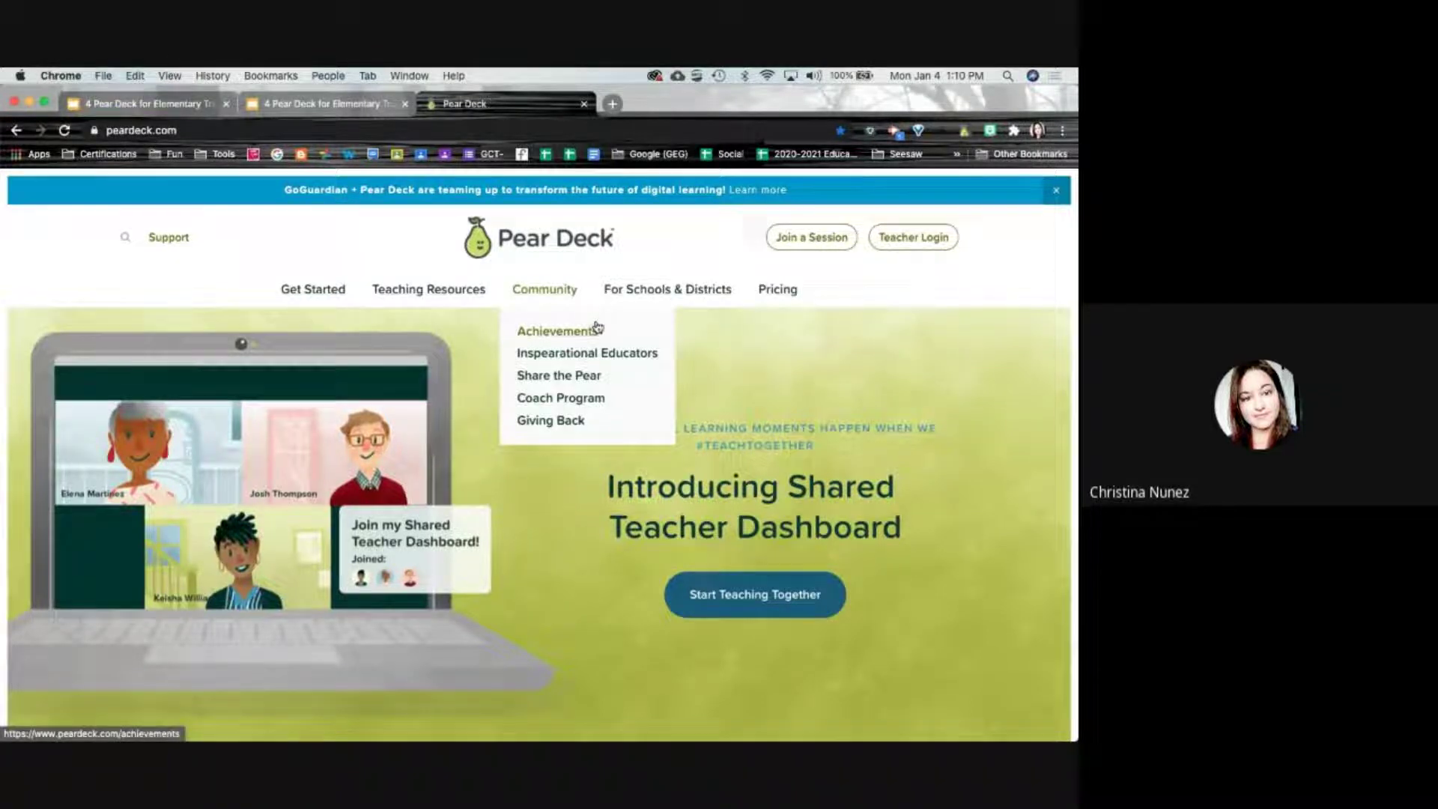
pyautogui.click(911, 249)
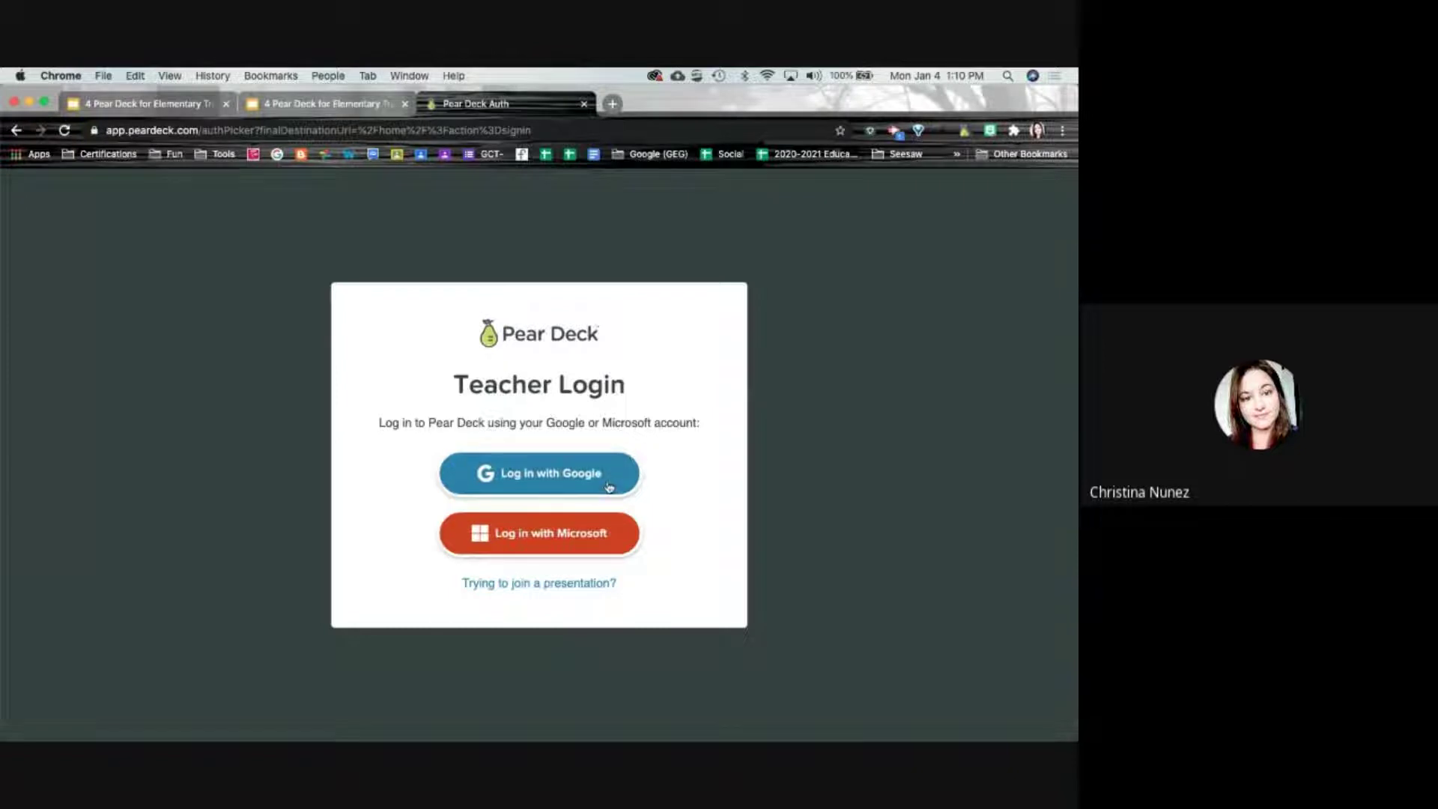
# Log in to Pear Deck as a teacher using a Google account
pyautogui.click(569, 486)
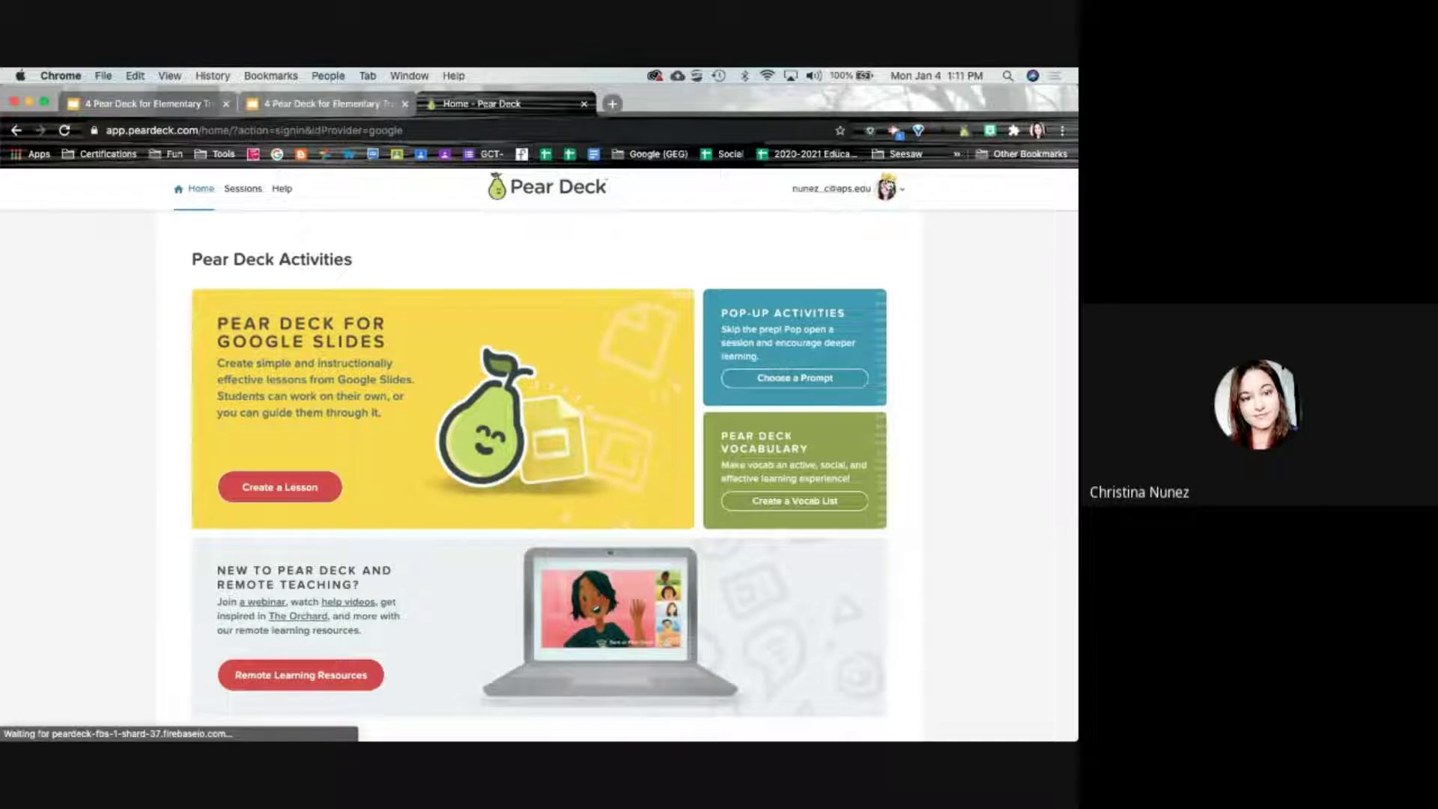
pyautogui.click(901, 191)
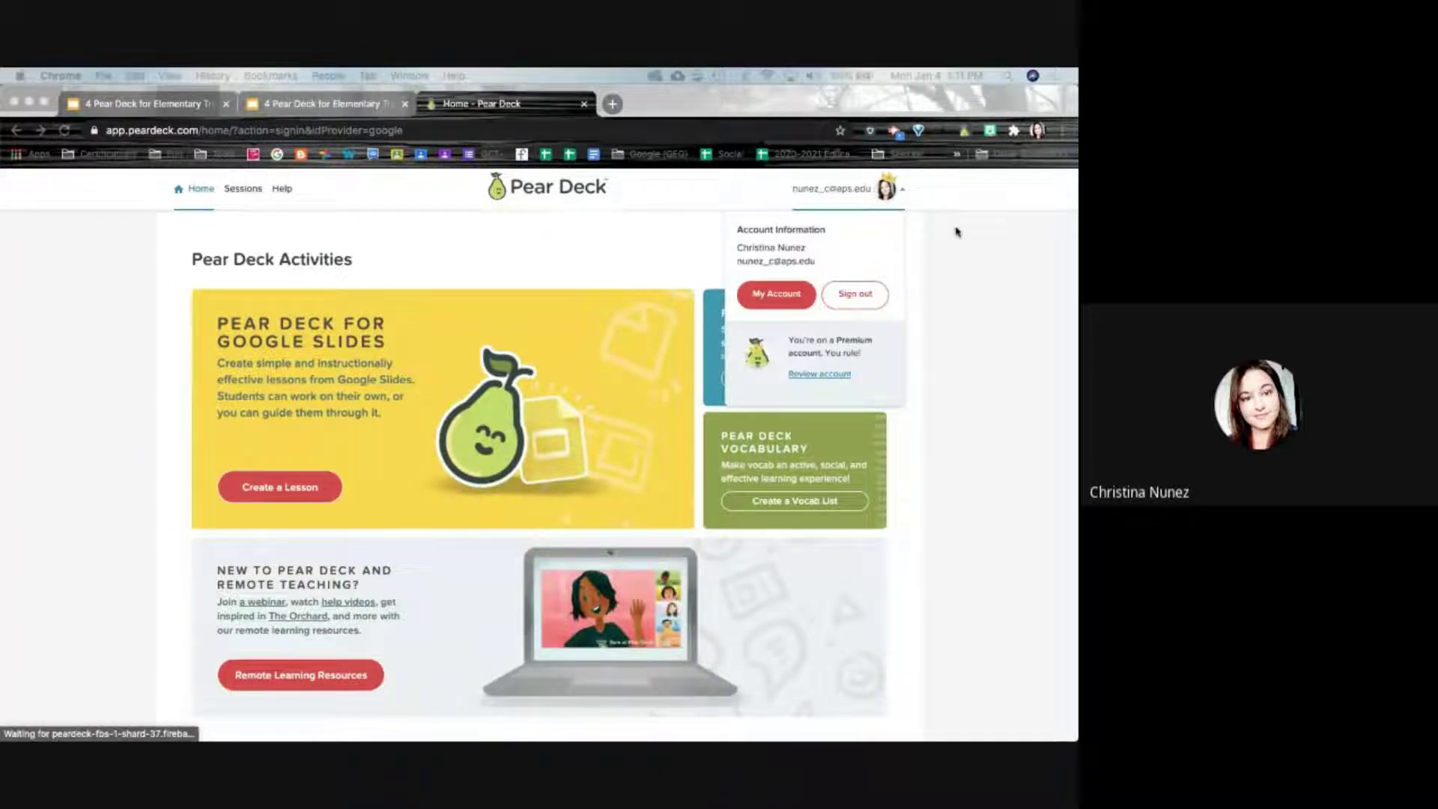
pyautogui.click(959, 333)
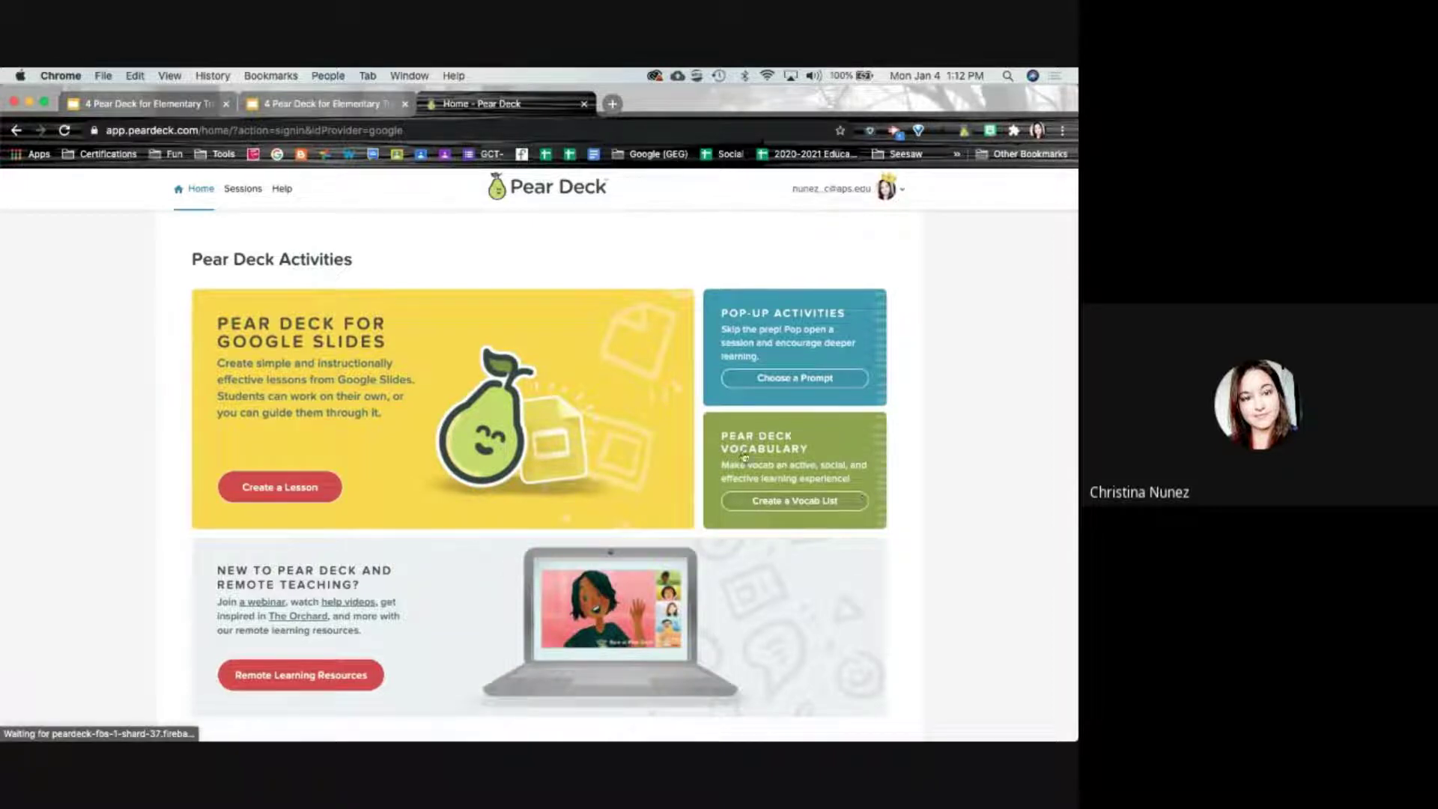
# Scroll the Pear Deck home page, then return to the training deck's Create your account slide
pyautogui.scroll(-3, 802, 662)
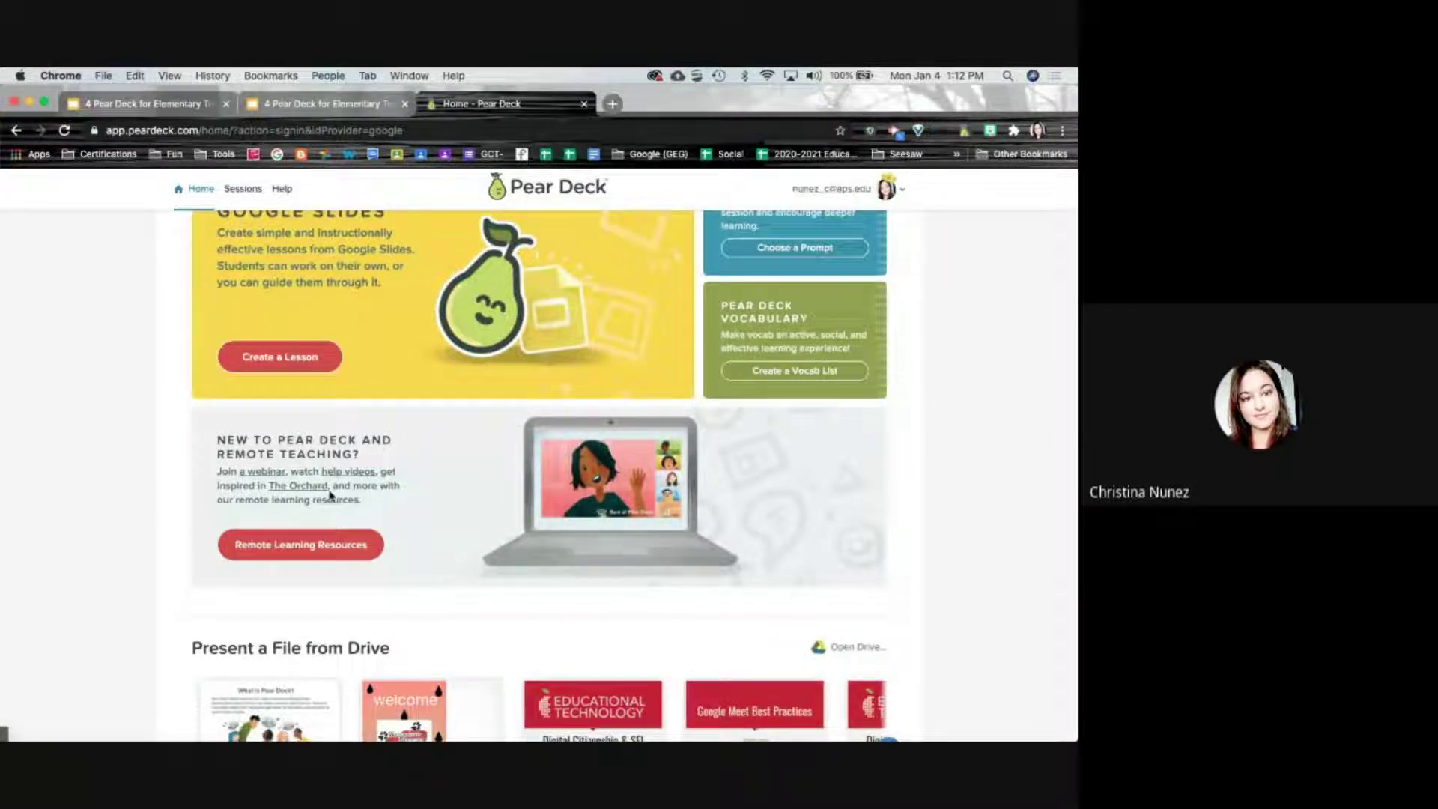
pyautogui.scroll(-1, 466, 490)
pyautogui.scroll(-2, 466, 491)
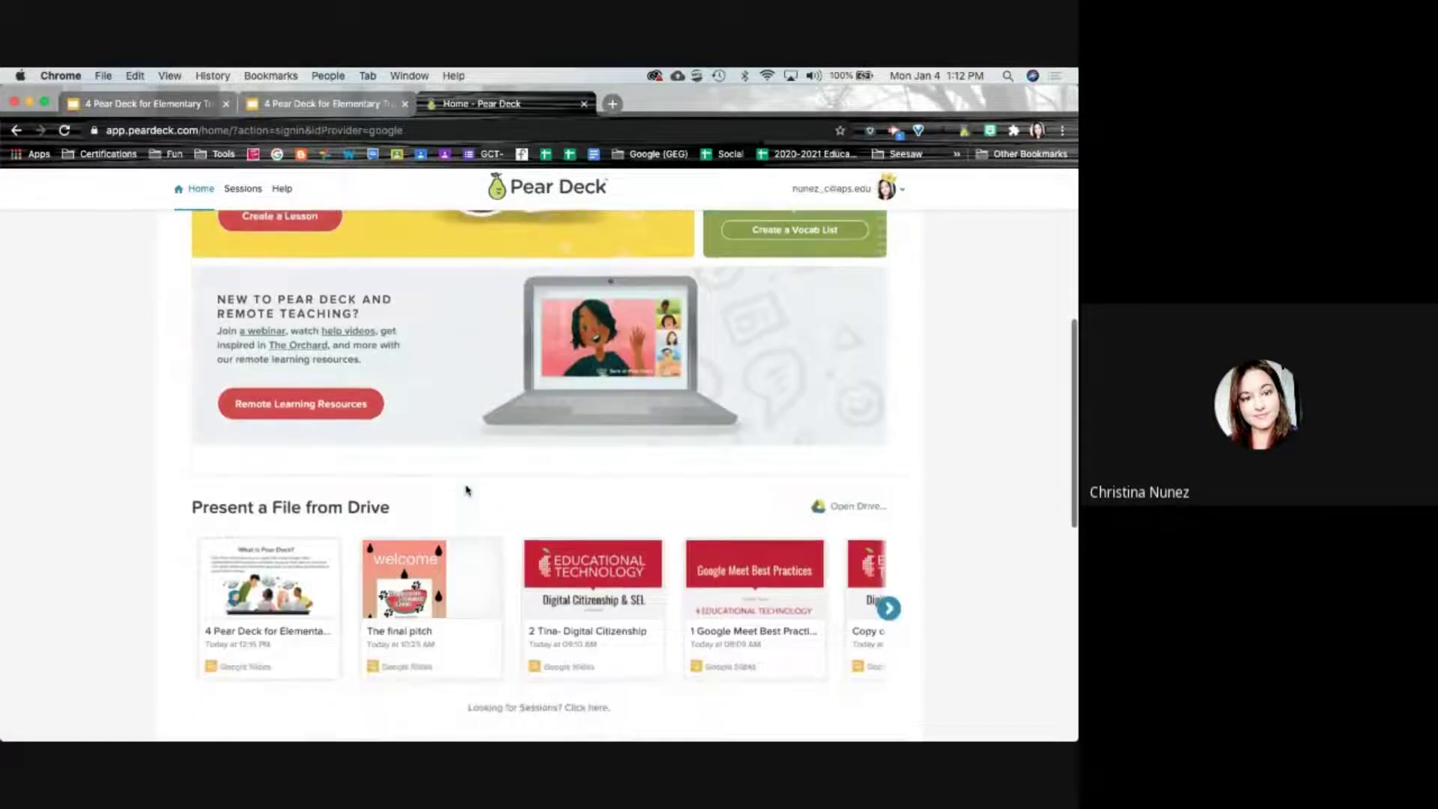
pyautogui.scroll(5, 465, 488)
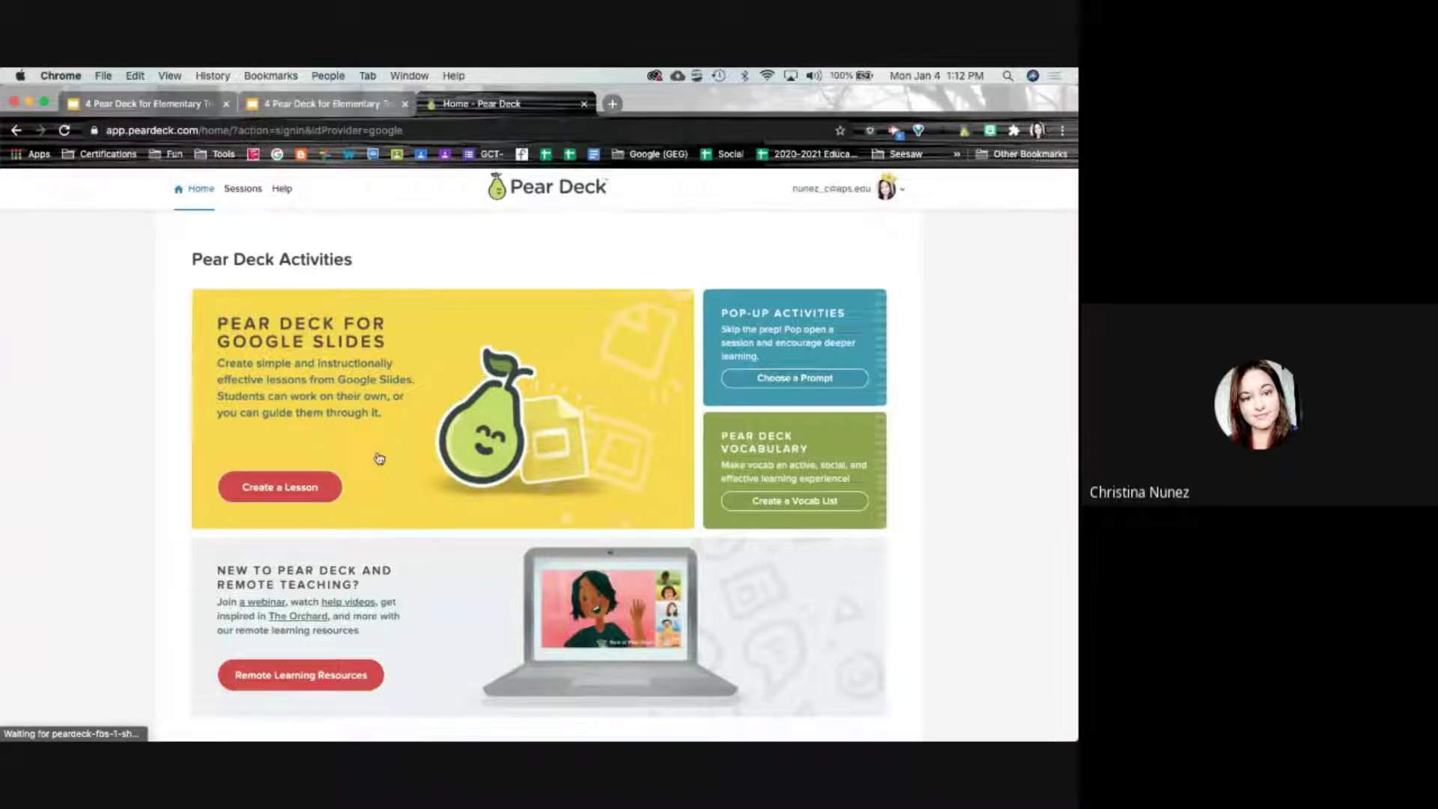
pyautogui.click(274, 113)
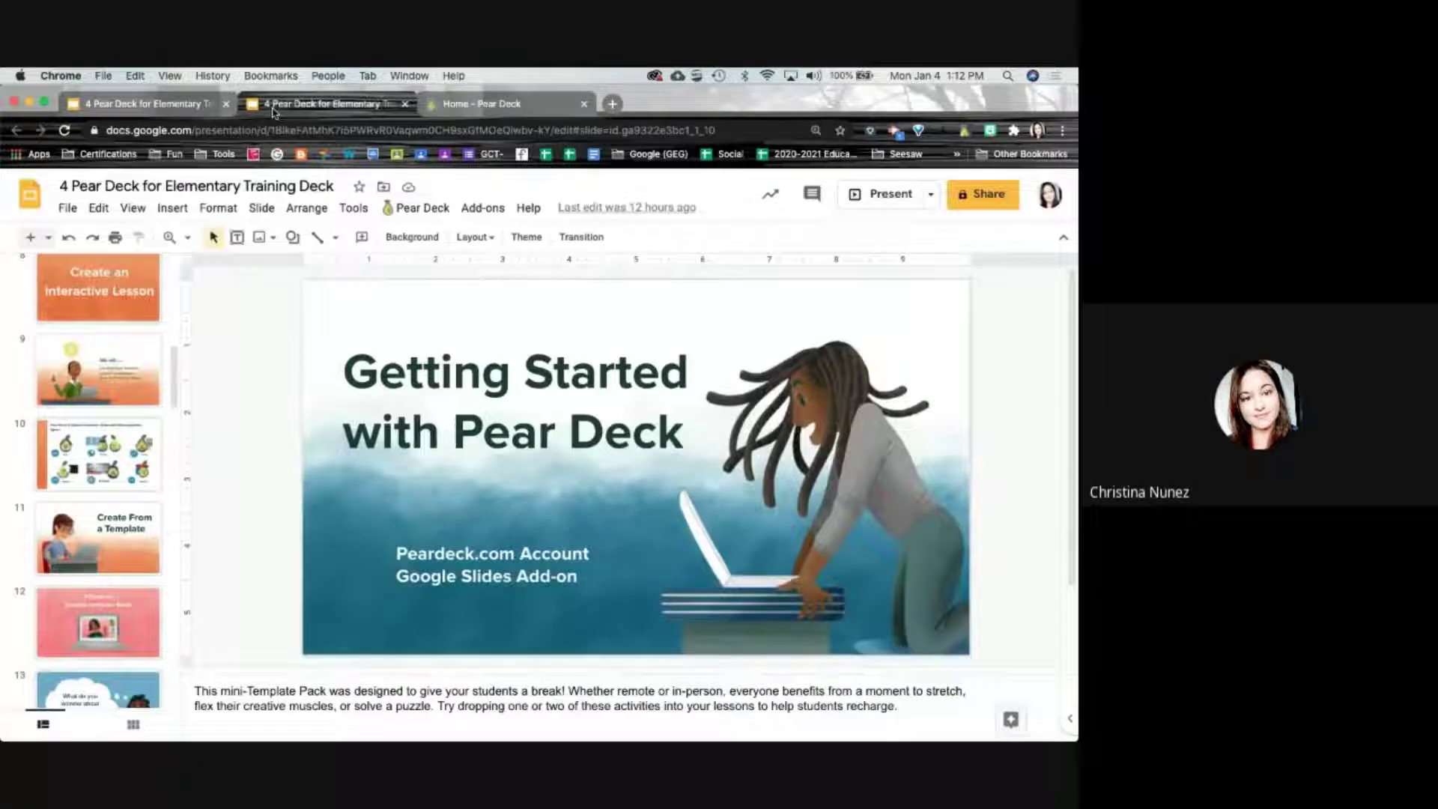
pyautogui.click(162, 111)
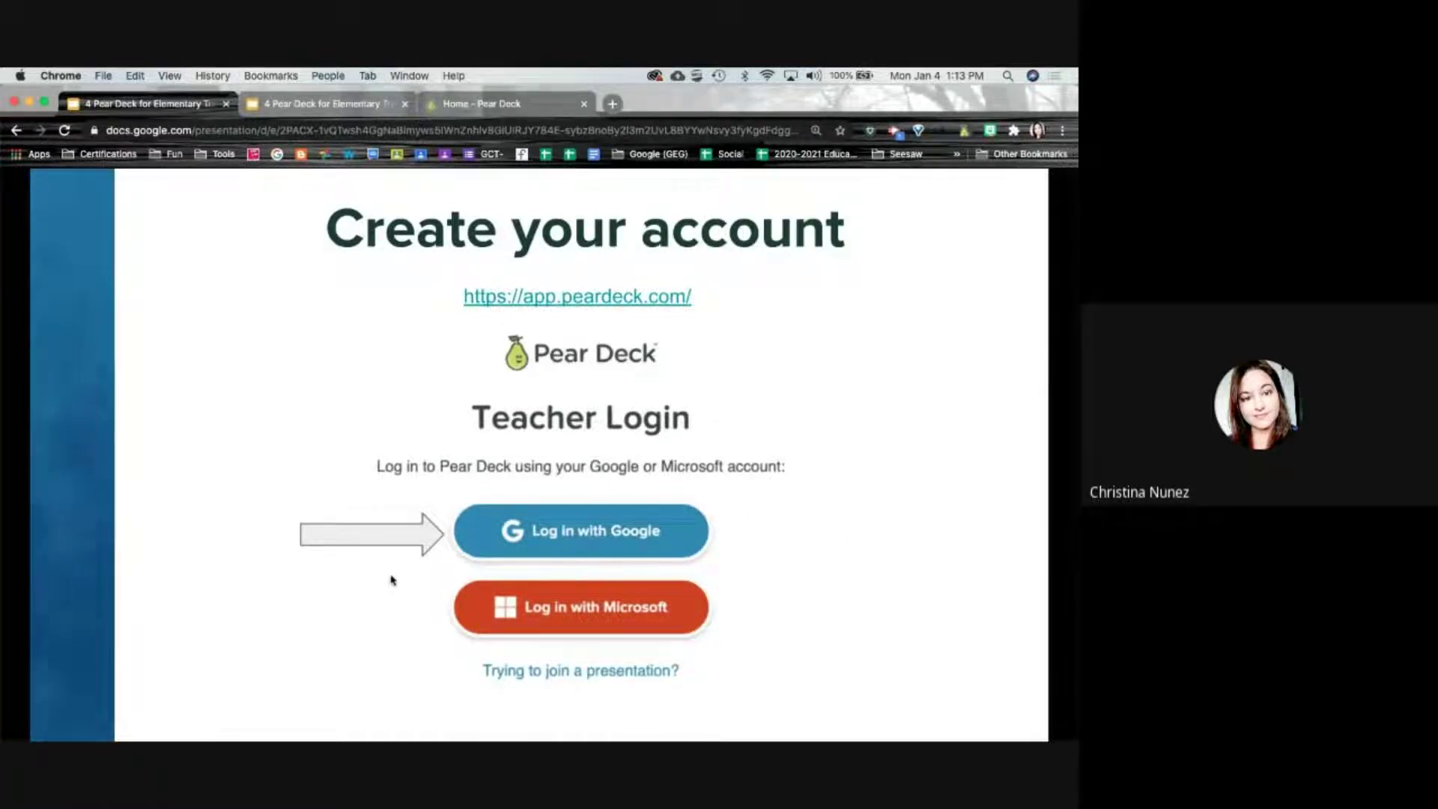
# Advance the slideshow, then switch to the editable 4 Pear Deck for Elementary Training Deck
pyautogui.click(330, 623)
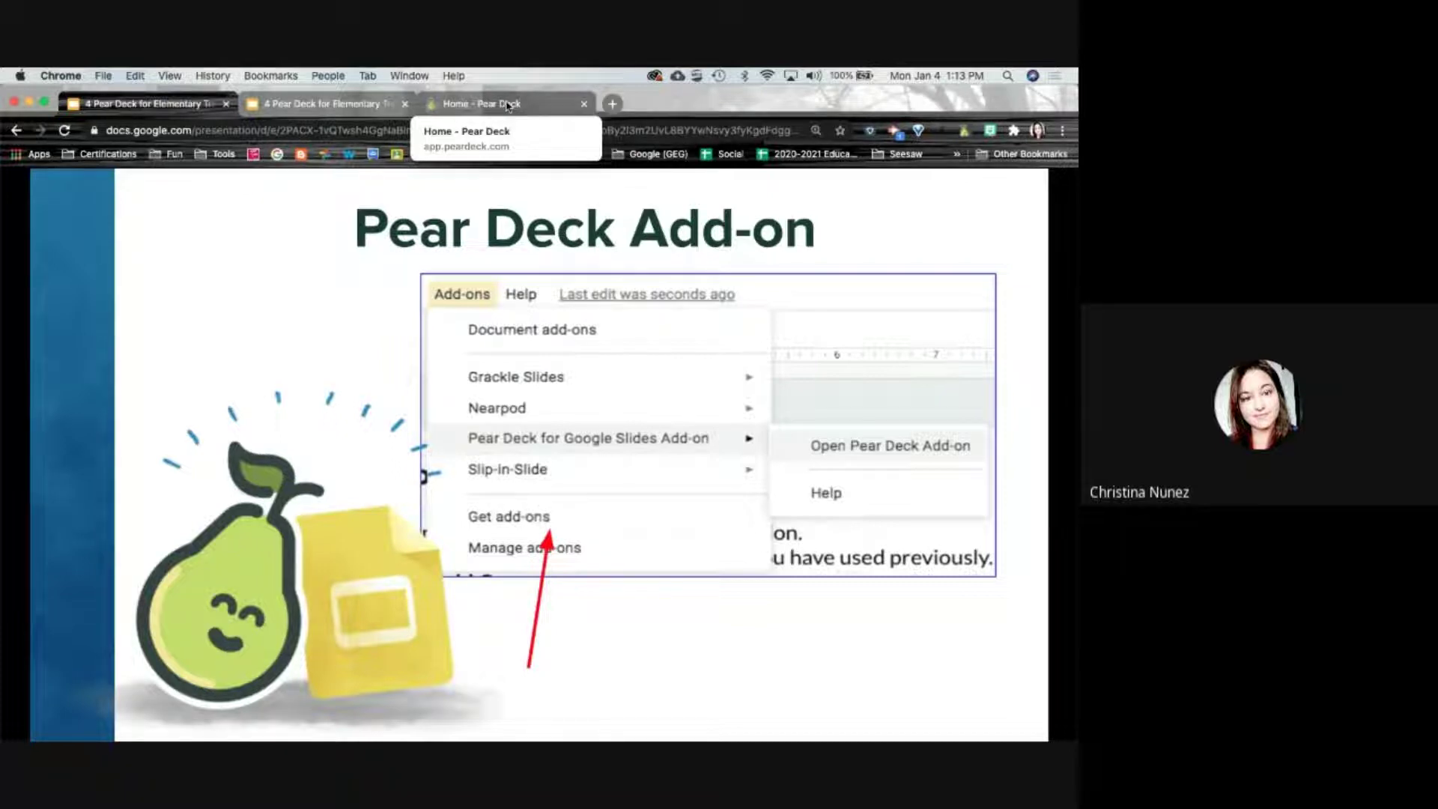
pyautogui.click(335, 112)
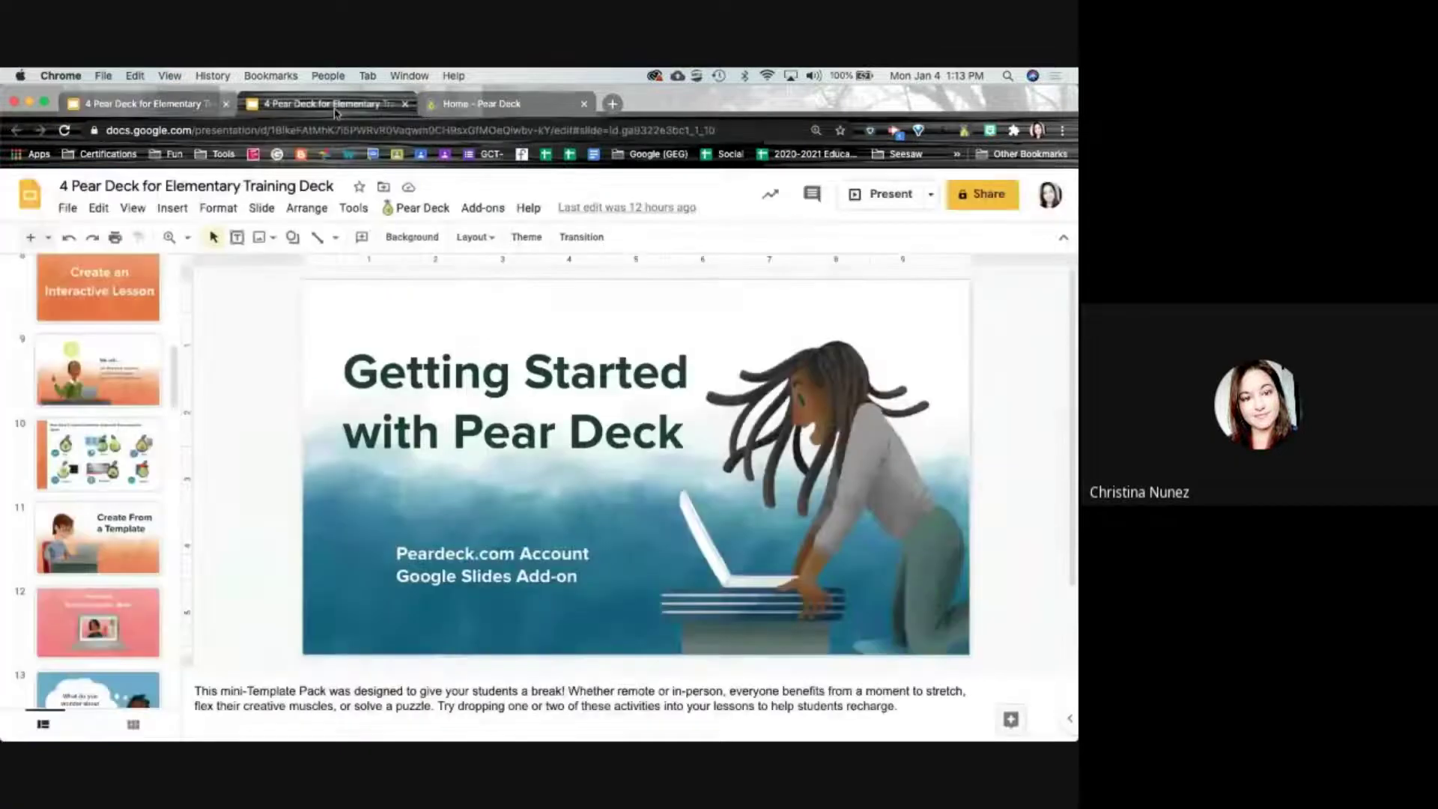
# Select slide 5, Pear Deck Add-on, in the filmstrip
pyautogui.scroll(7, 118, 353)
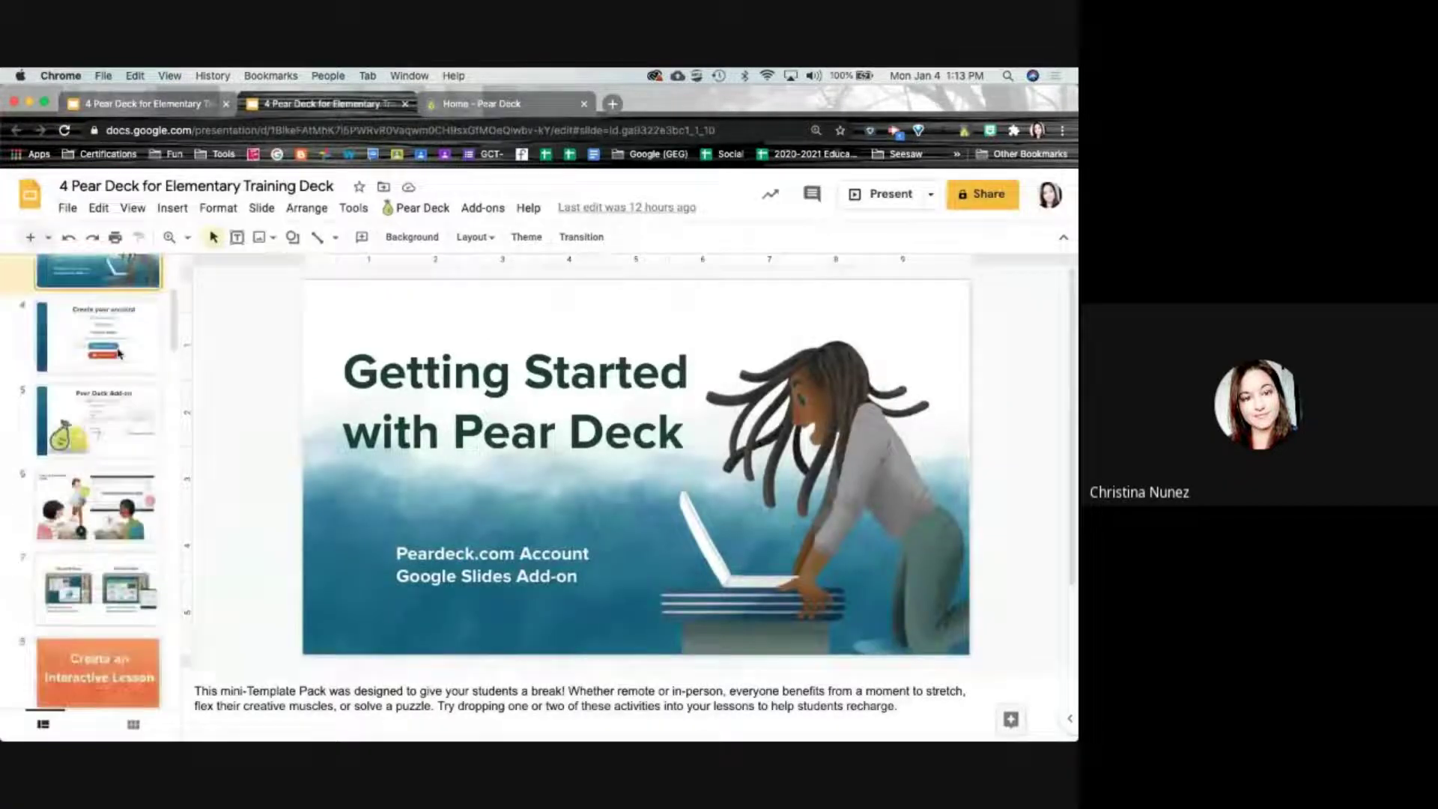
pyautogui.click(103, 530)
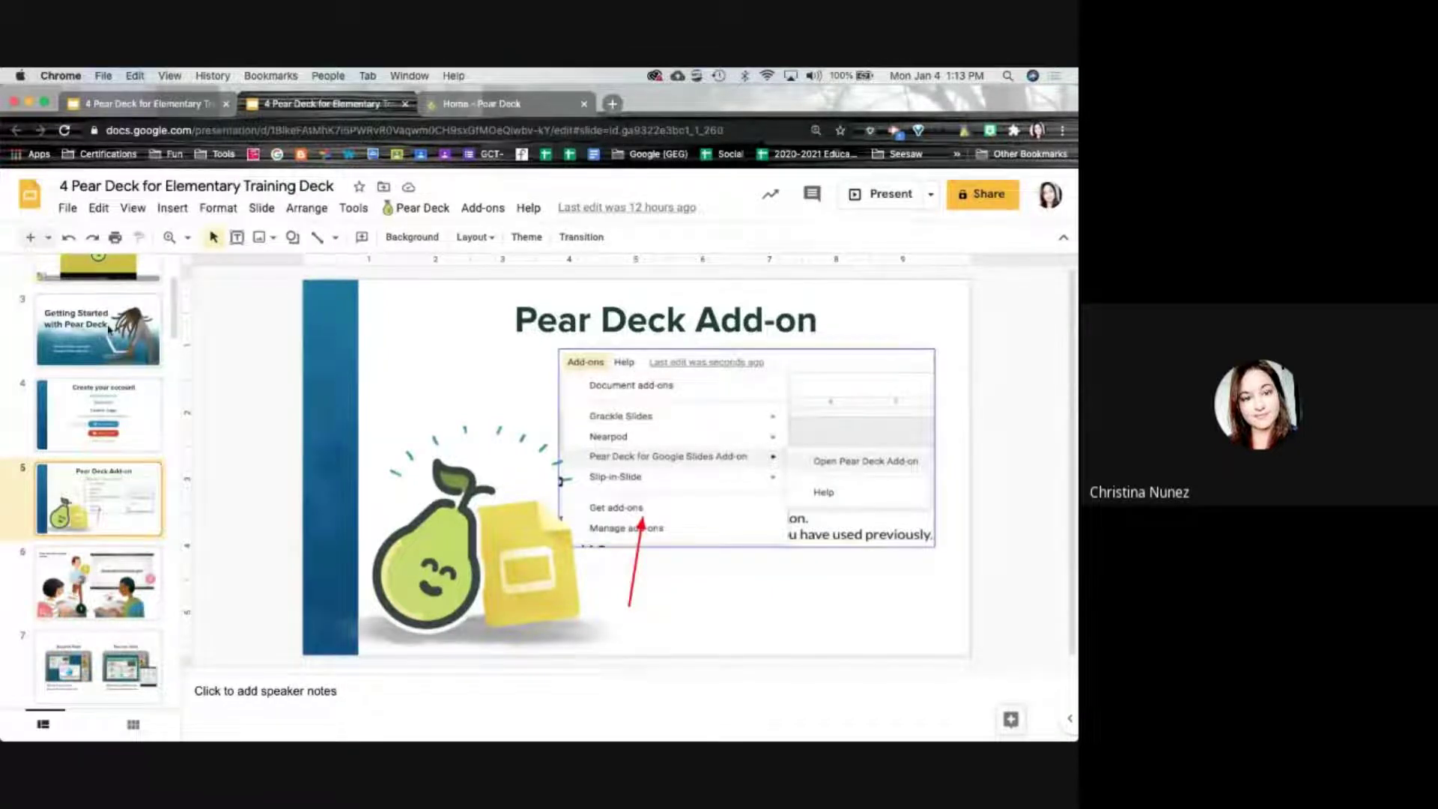
pyautogui.scroll(-3, 112, 540)
pyautogui.scroll(3, 112, 540)
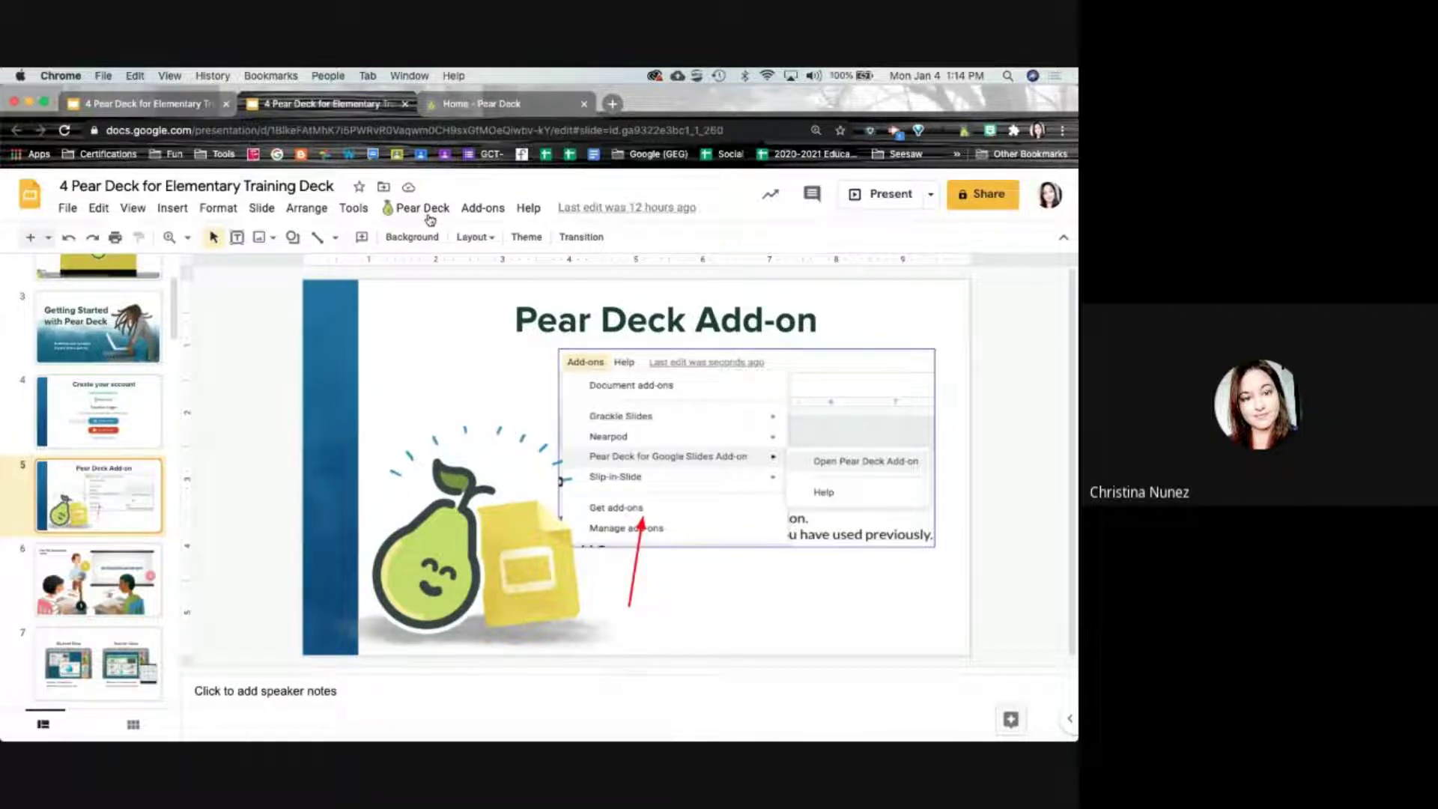
pyautogui.click(489, 213)
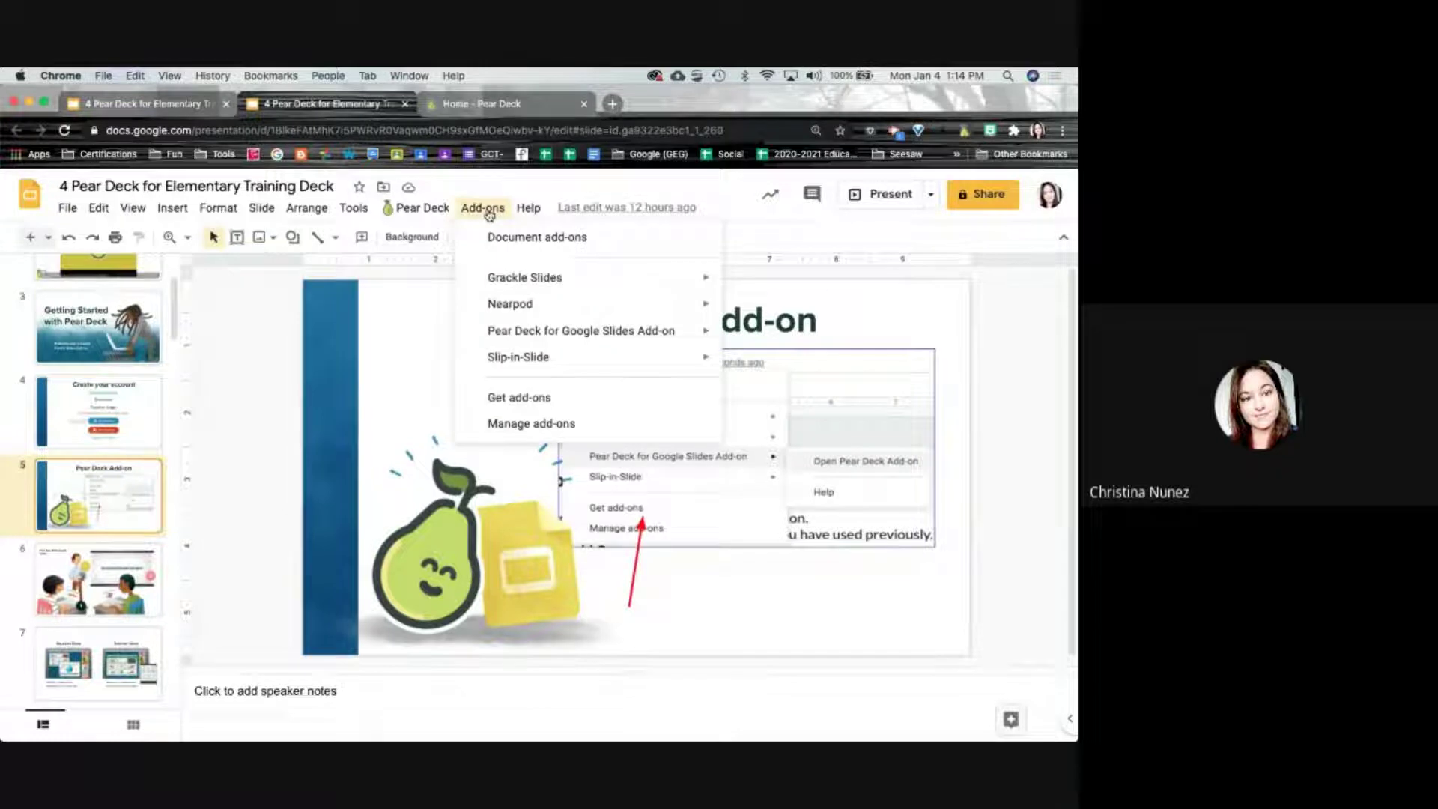
pyautogui.click(544, 402)
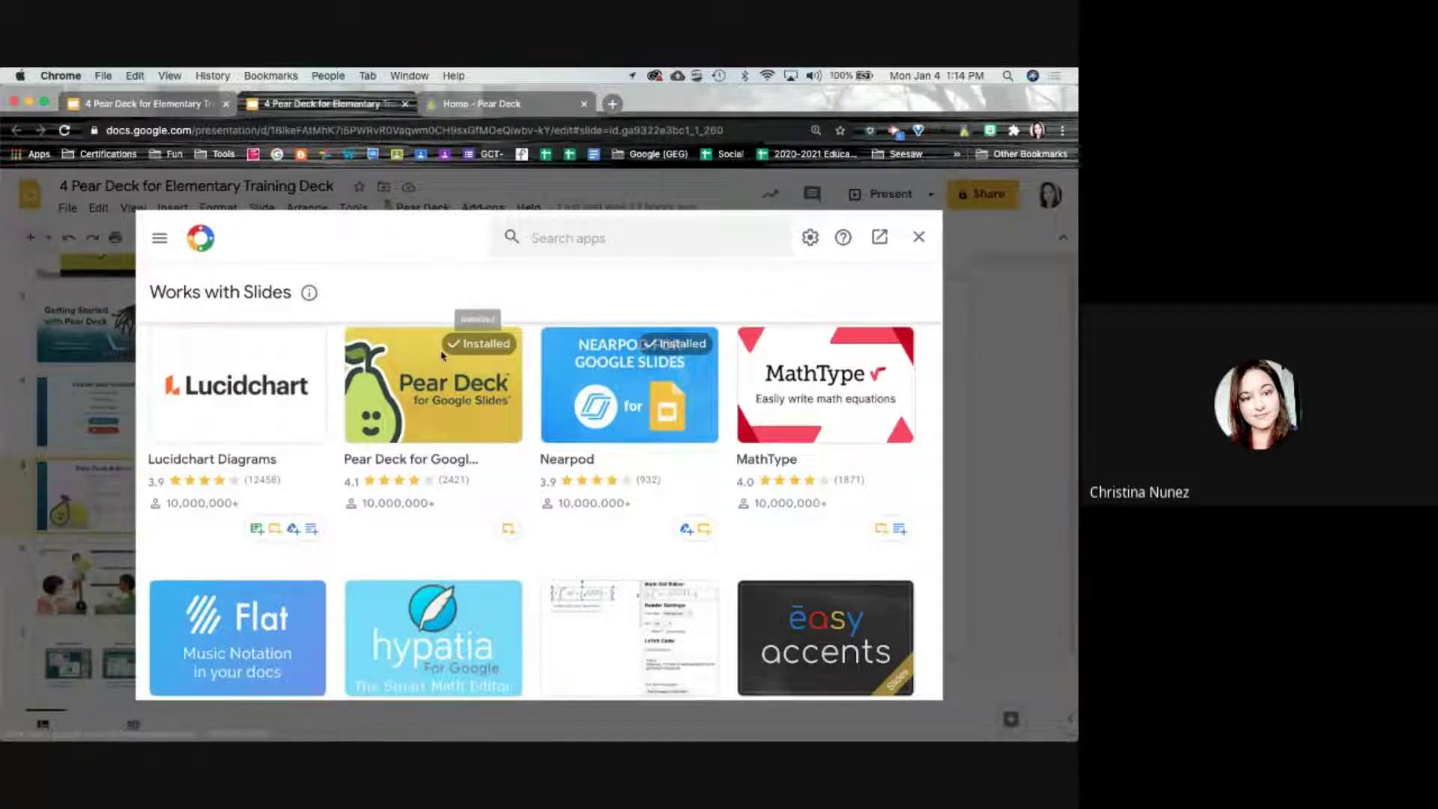
pyautogui.click(537, 238)
pyautogui.write('pear deck')
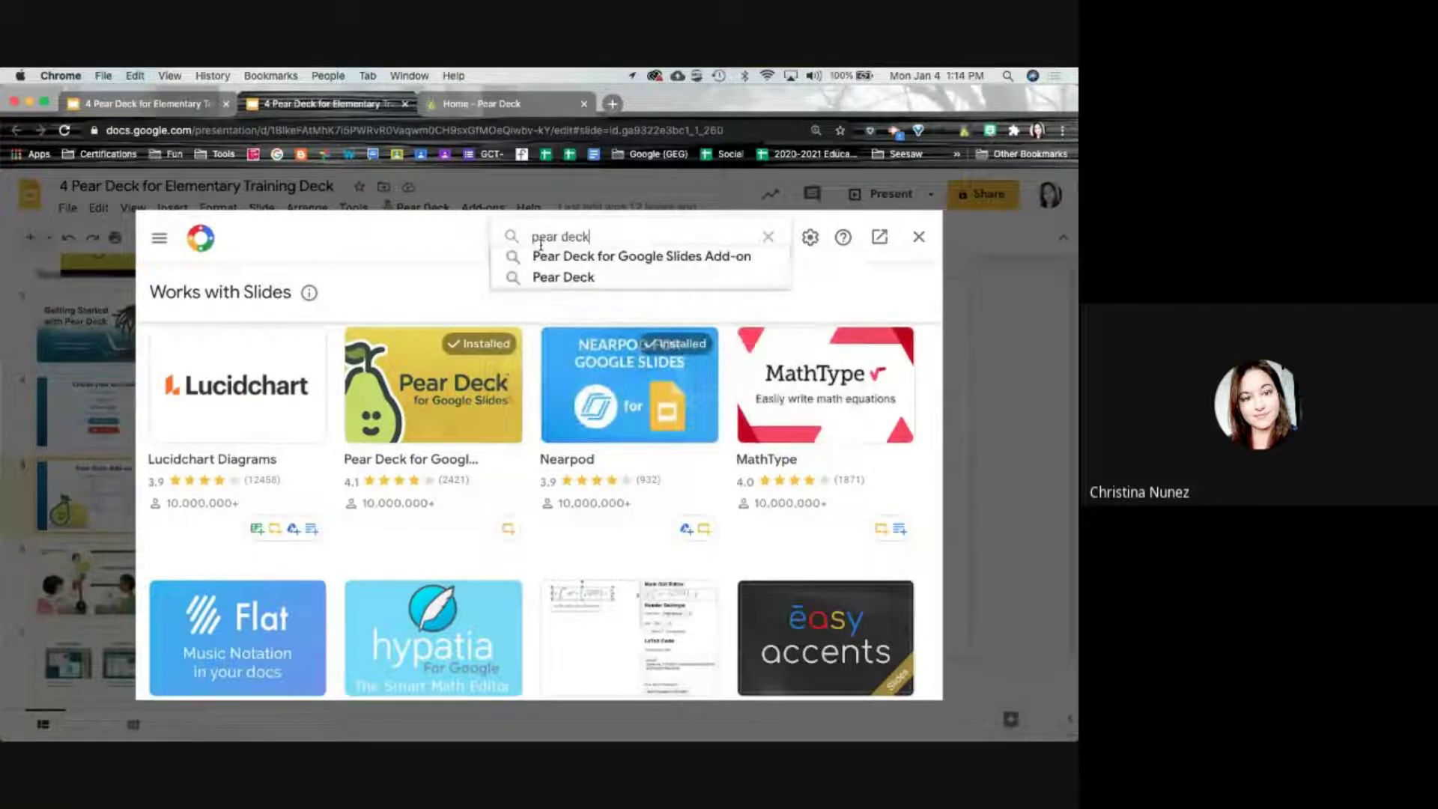
pyautogui.press('Return')
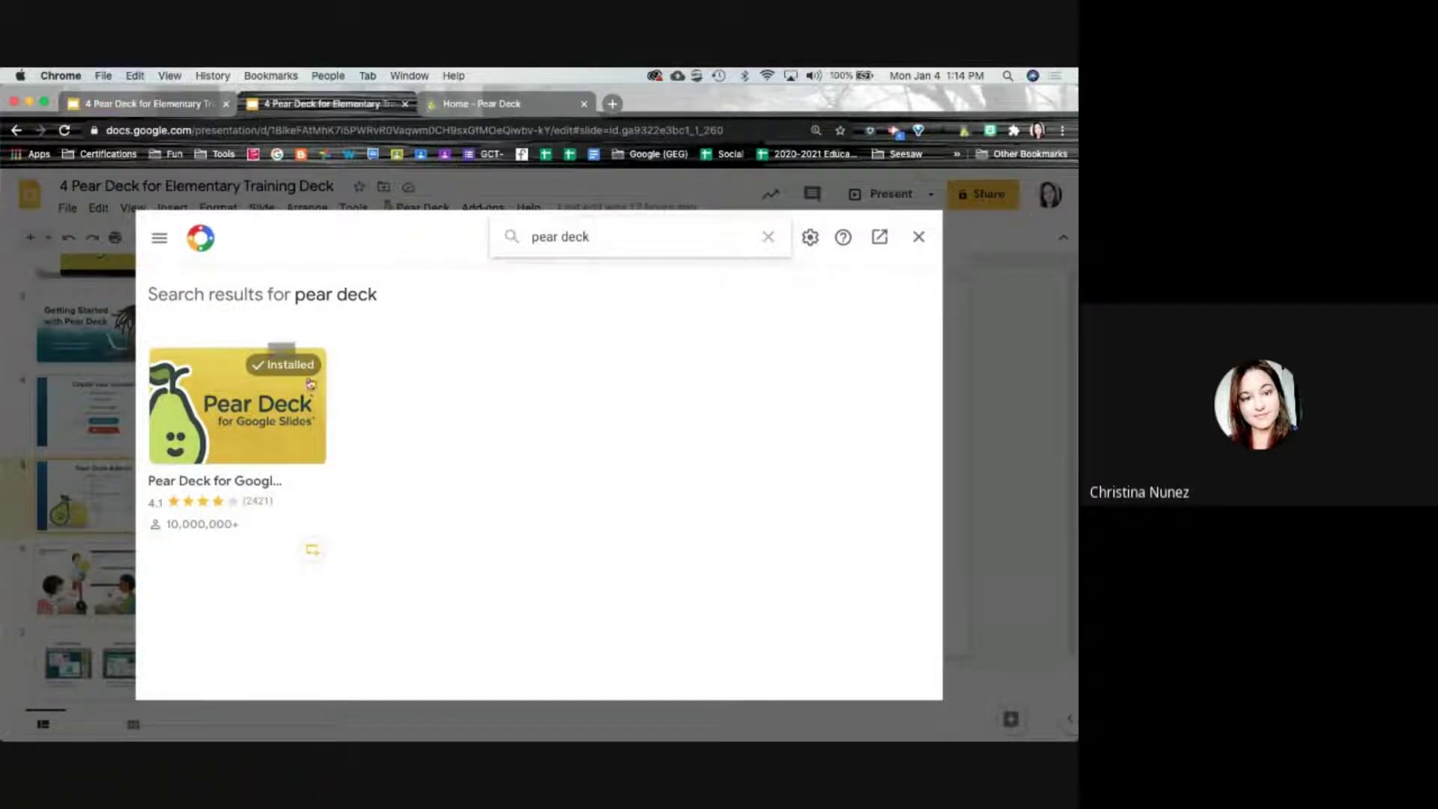
pyautogui.click(918, 238)
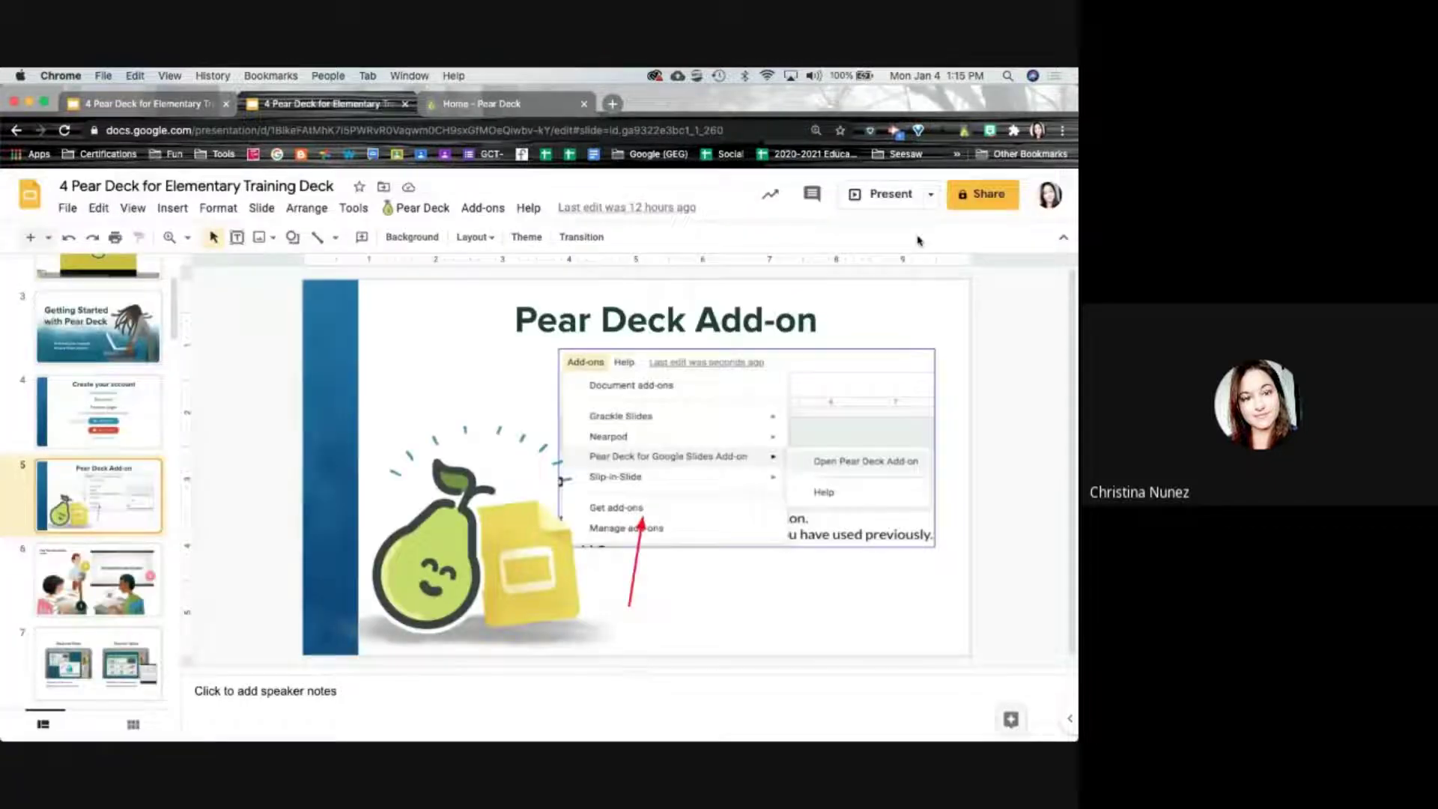
# Show the Pear Deck for Google Slides Add-on options from the Add-ons menu
pyautogui.click(483, 221)
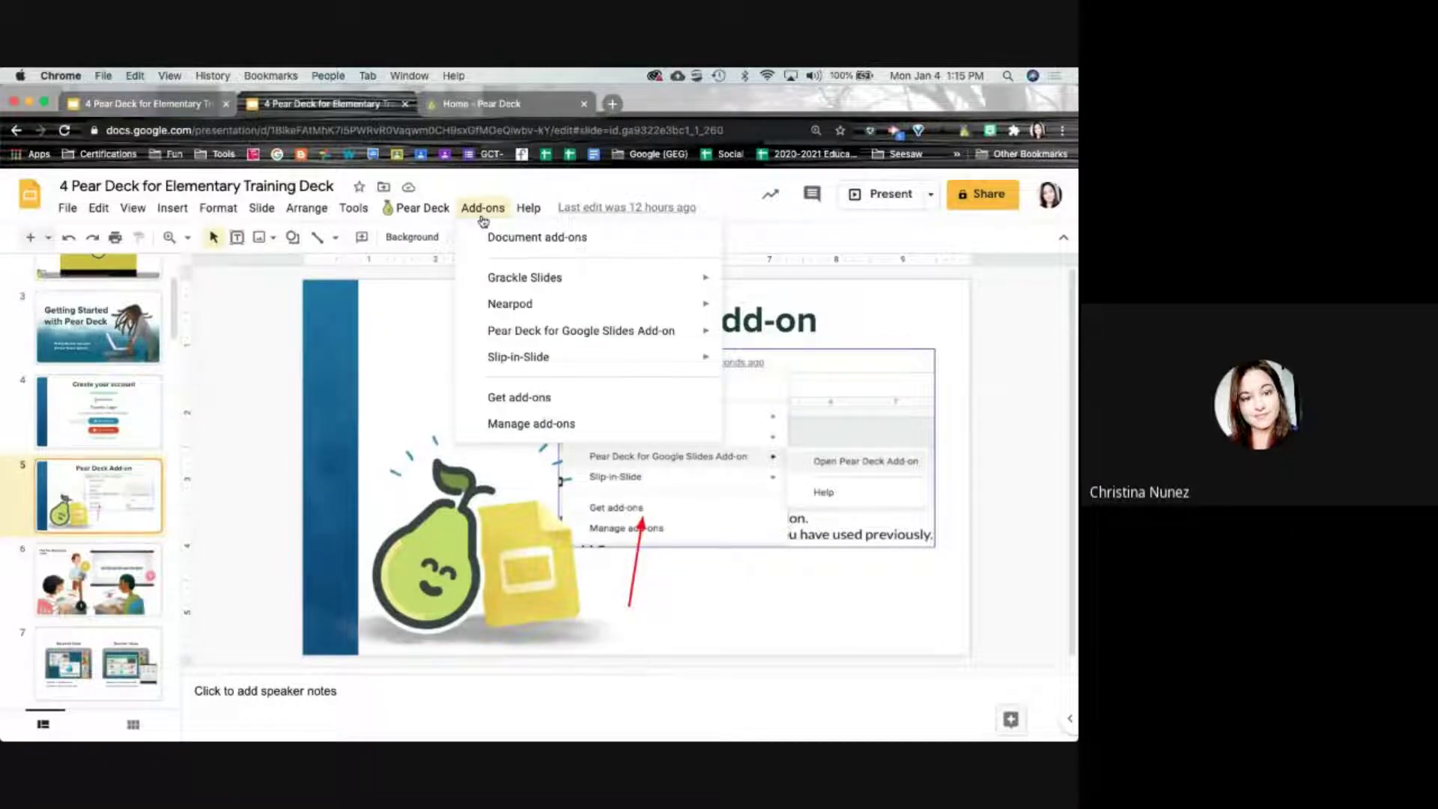
pyautogui.moveTo(501, 339)
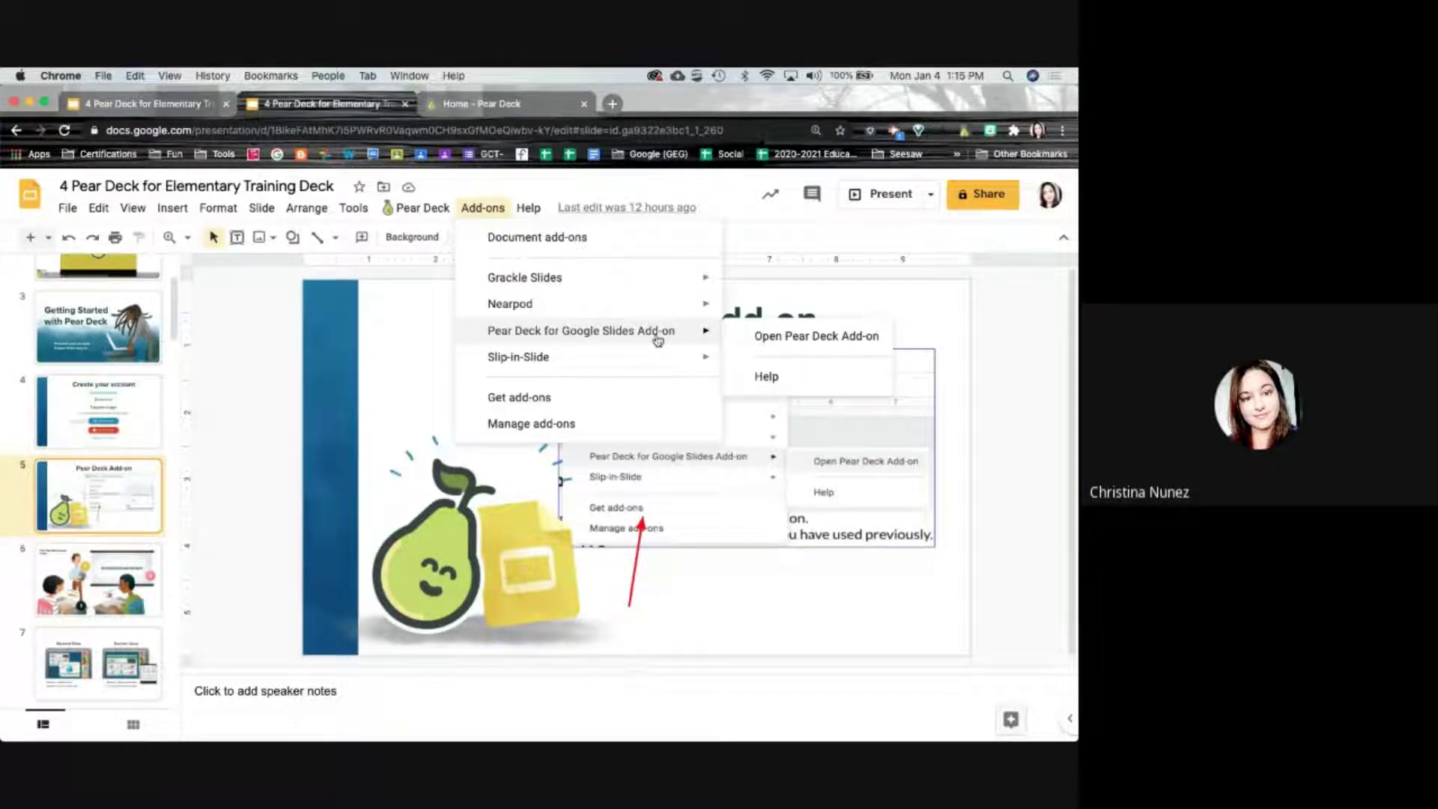
pyautogui.moveTo(668, 350)
pyautogui.click(838, 337)
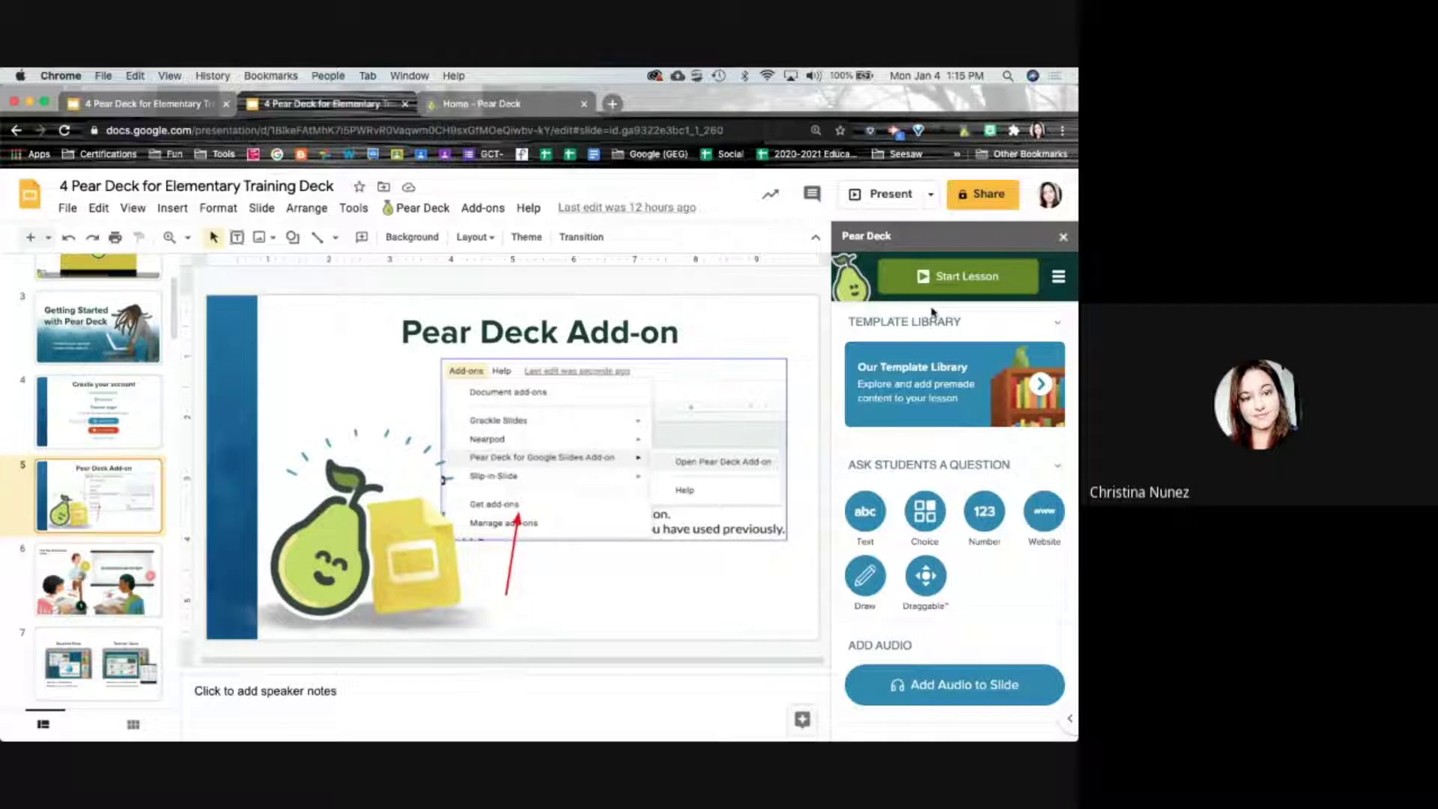
pyautogui.scroll(-5, 934, 491)
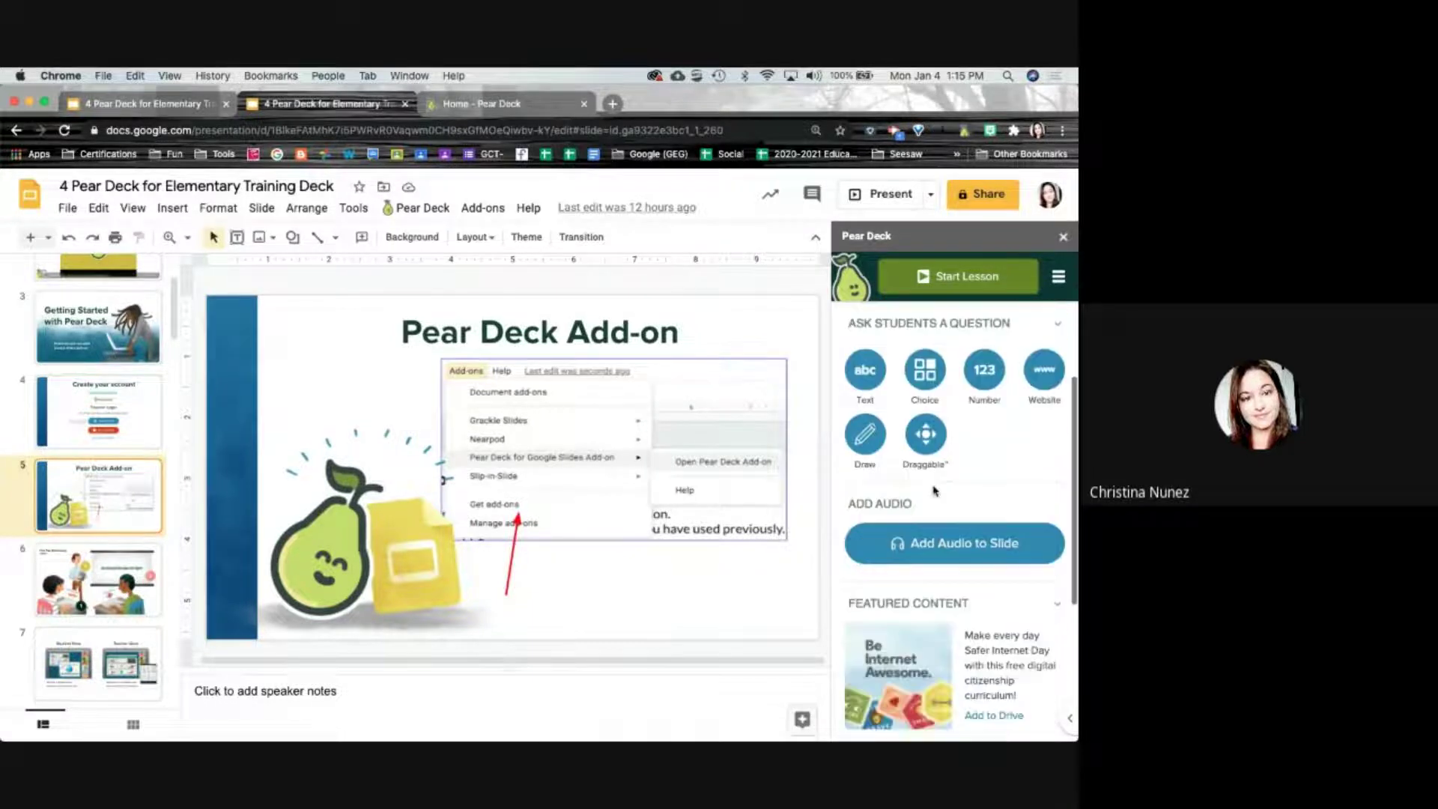
pyautogui.scroll(5, 934, 491)
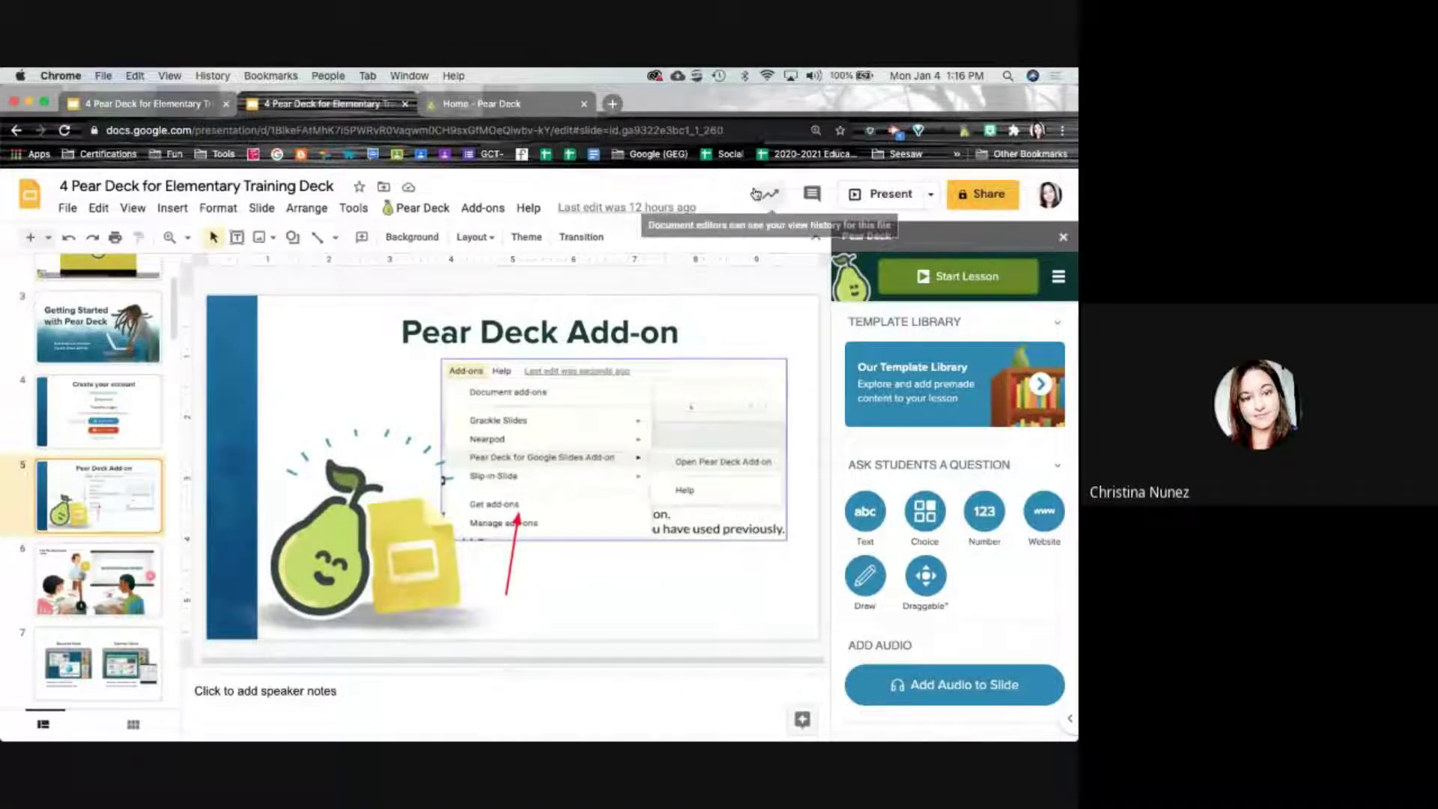
# Select the deck's web address, then open a new blank browser tab
pyautogui.click(150, 128)
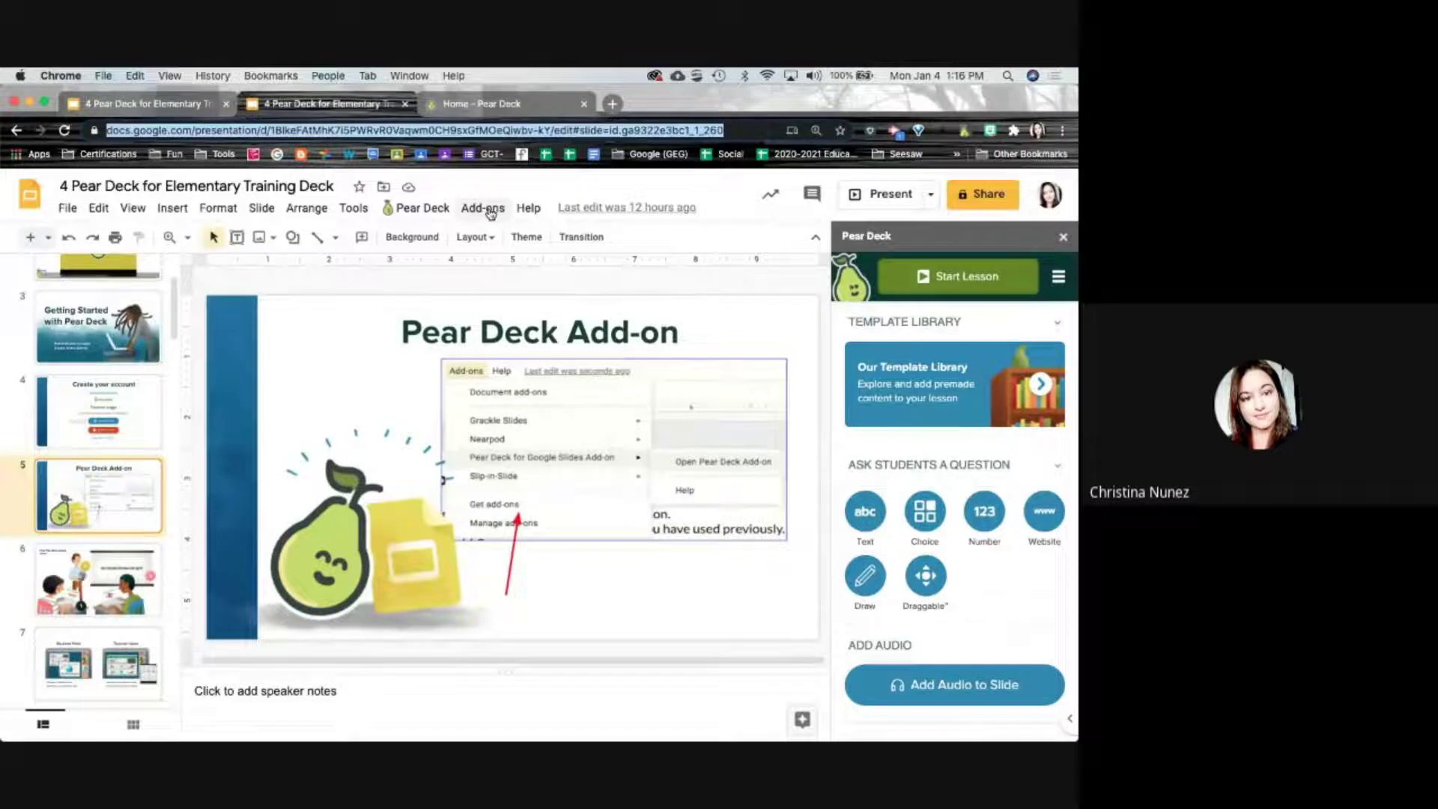
pyautogui.click(427, 214)
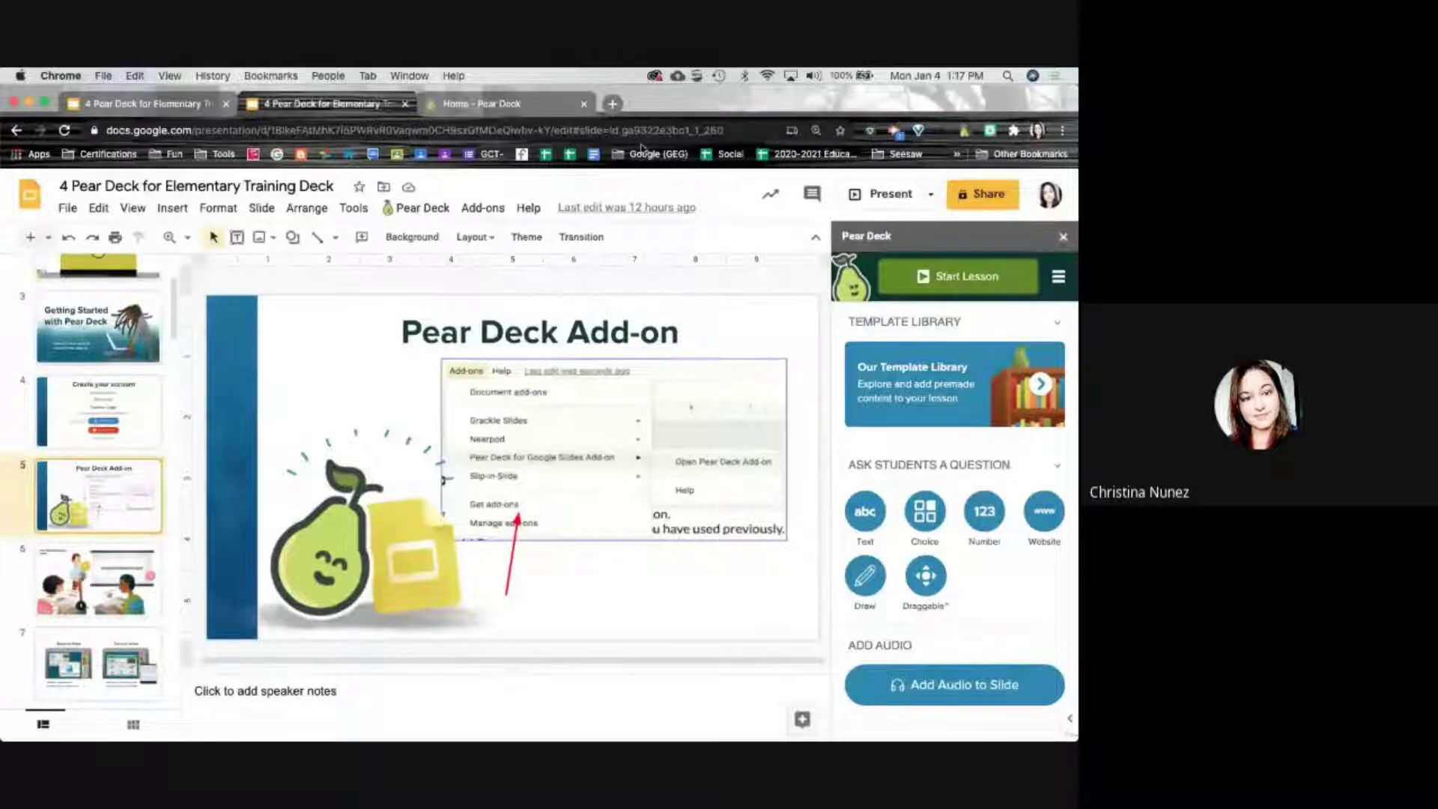
pyautogui.click(612, 104)
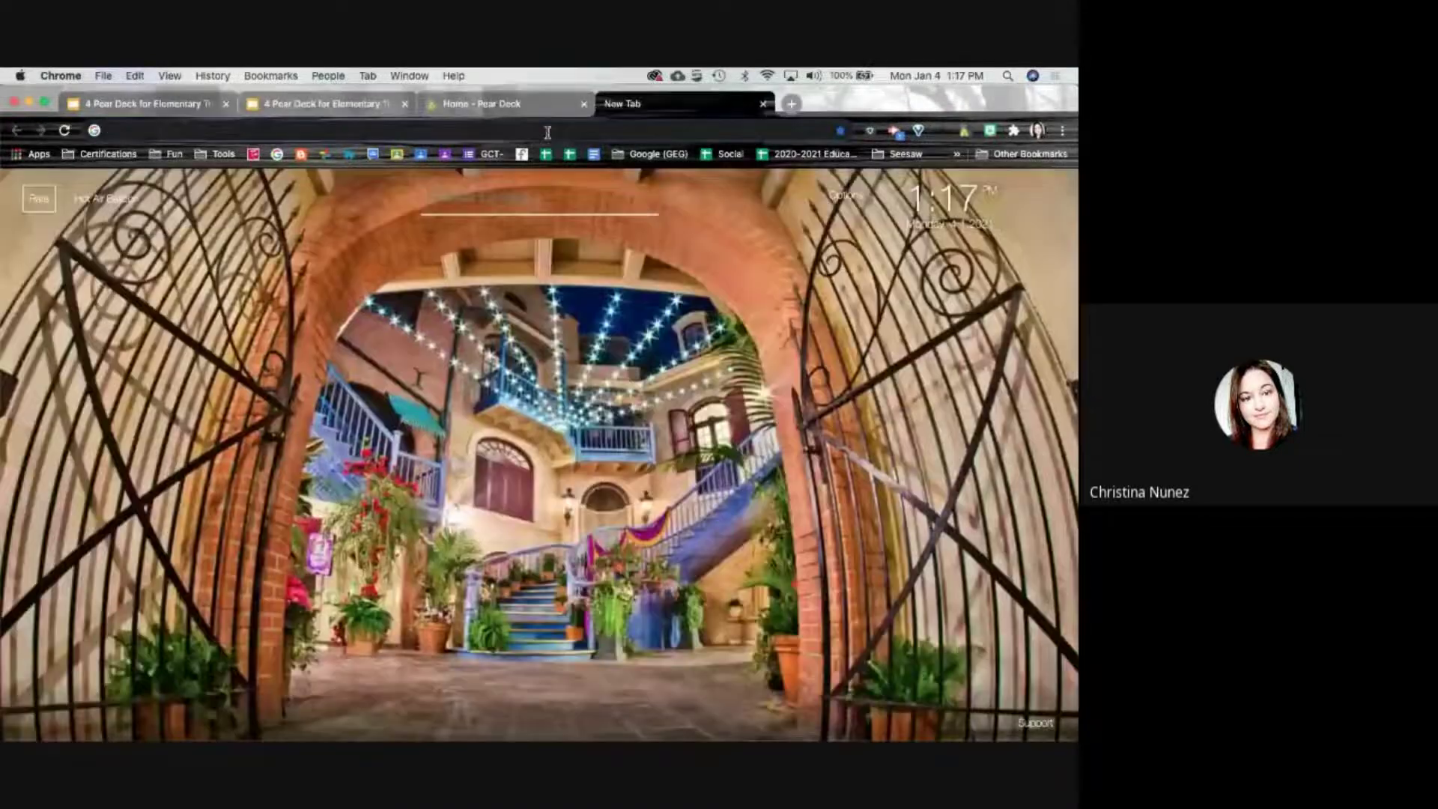
# Create a blank presentation via slides.new, then close the Untitled presentation tab
pyautogui.click(549, 133)
pyautogui.write('slides.new')
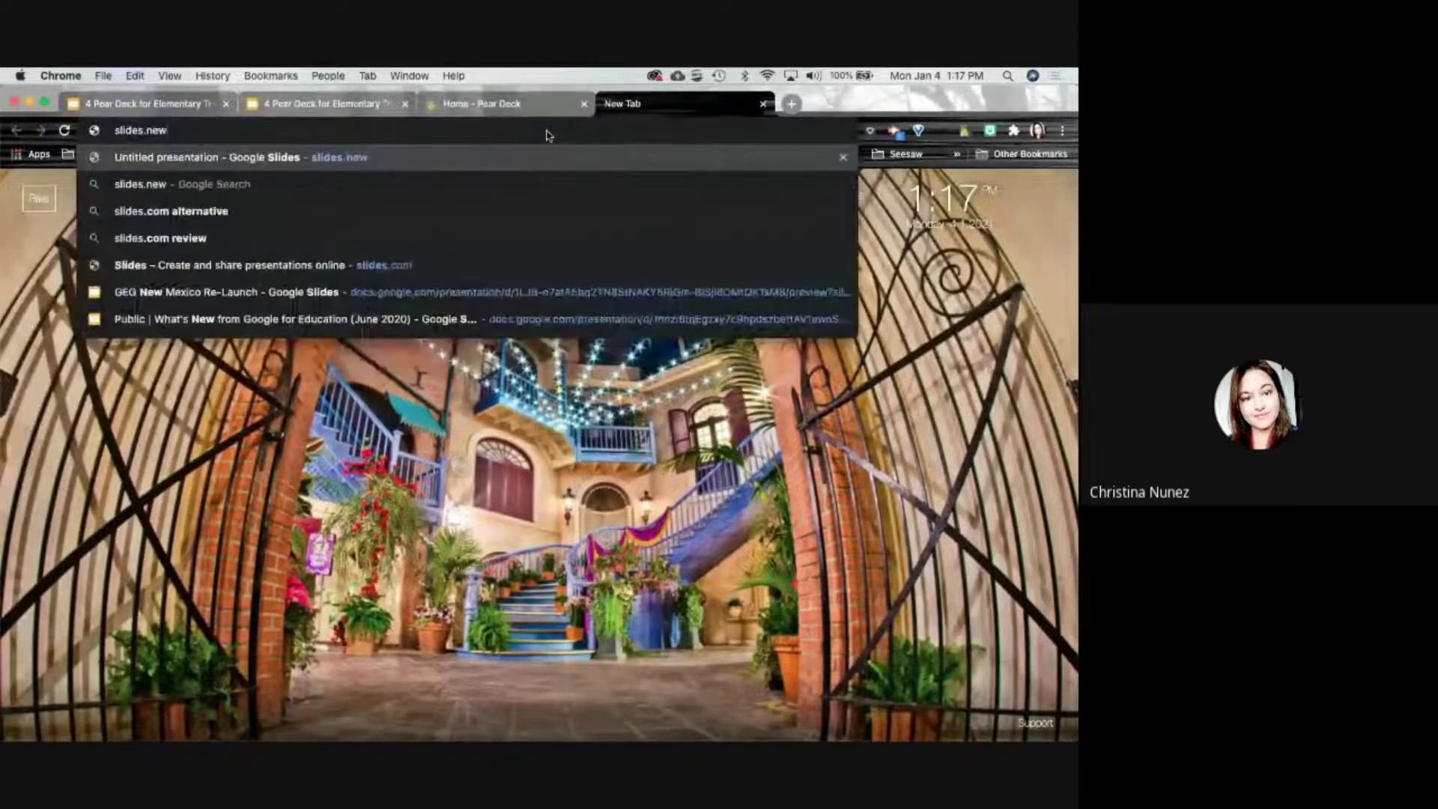
pyautogui.press('Return')
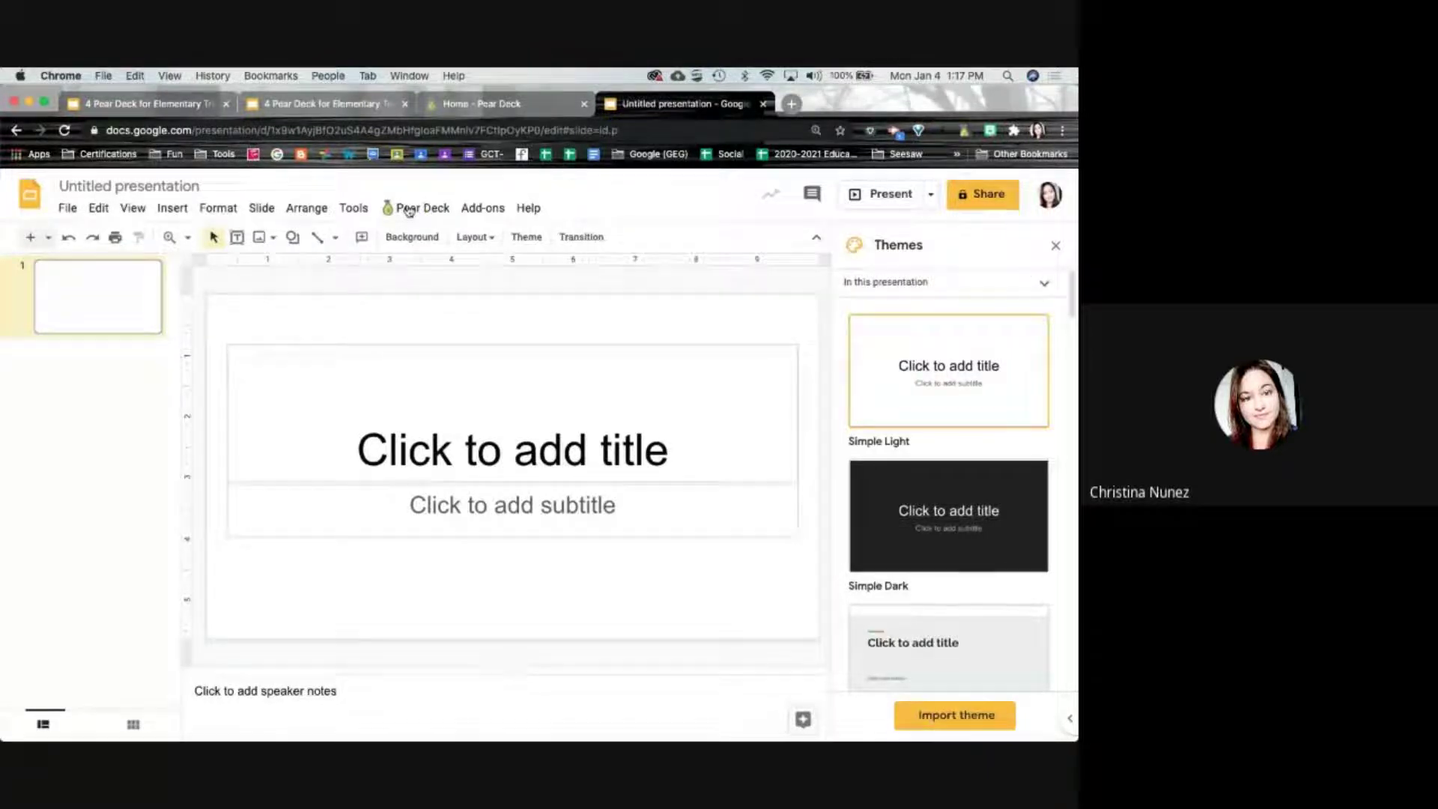
pyautogui.click(763, 106)
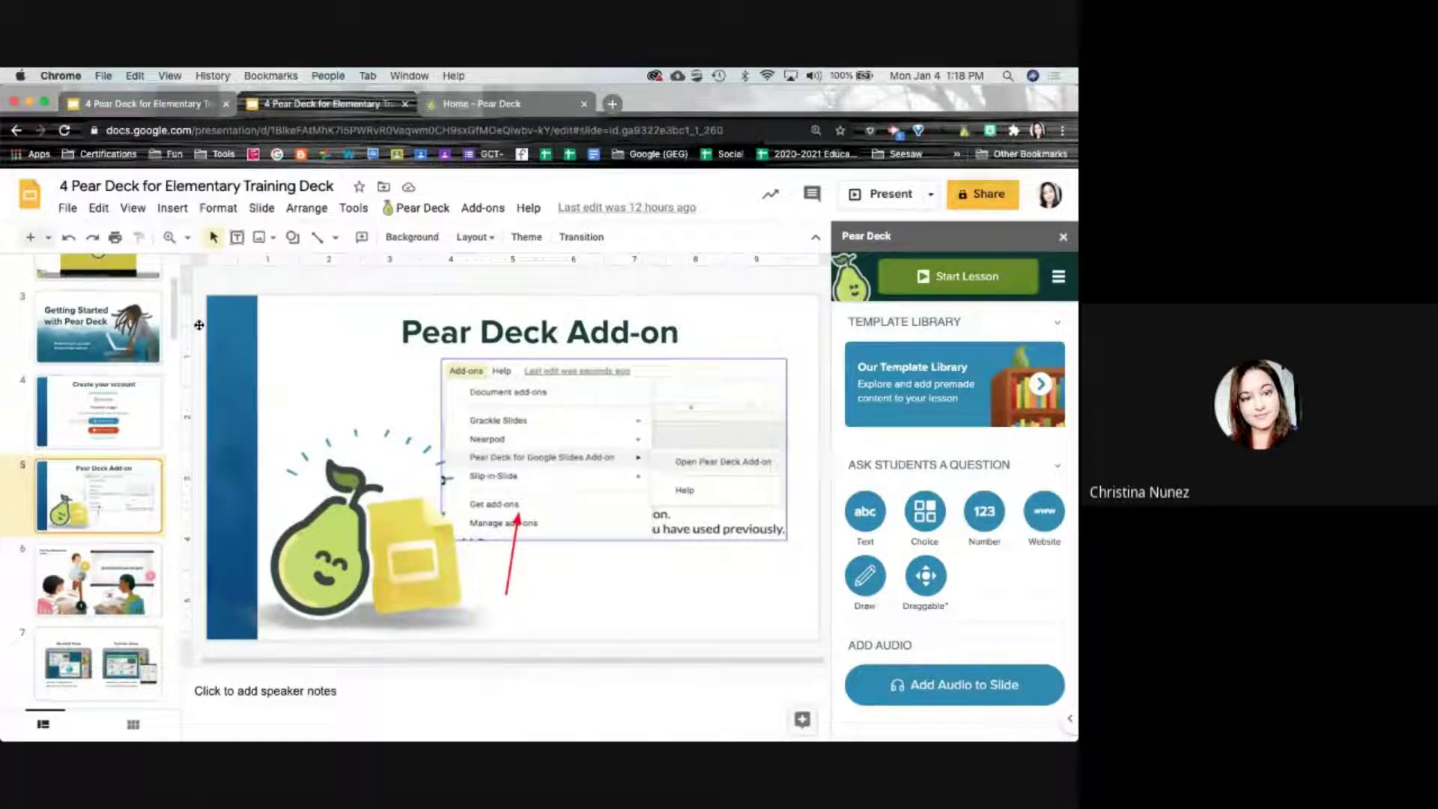
# View slide 6 and the Student View / Teacher View slide, then slide 8, Create an Interactive Lesson
pyautogui.scroll(-2, 142, 541)
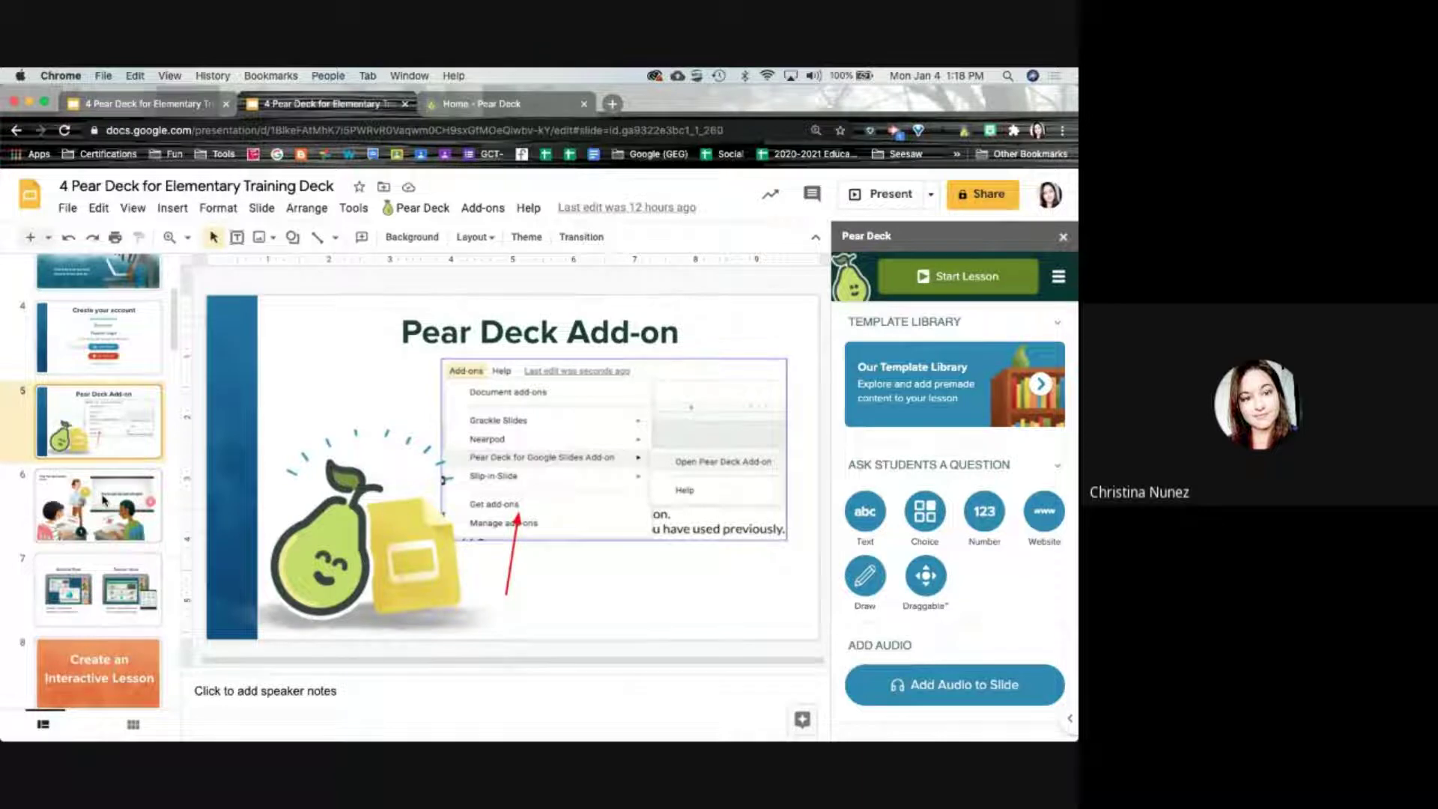
pyautogui.click(104, 500)
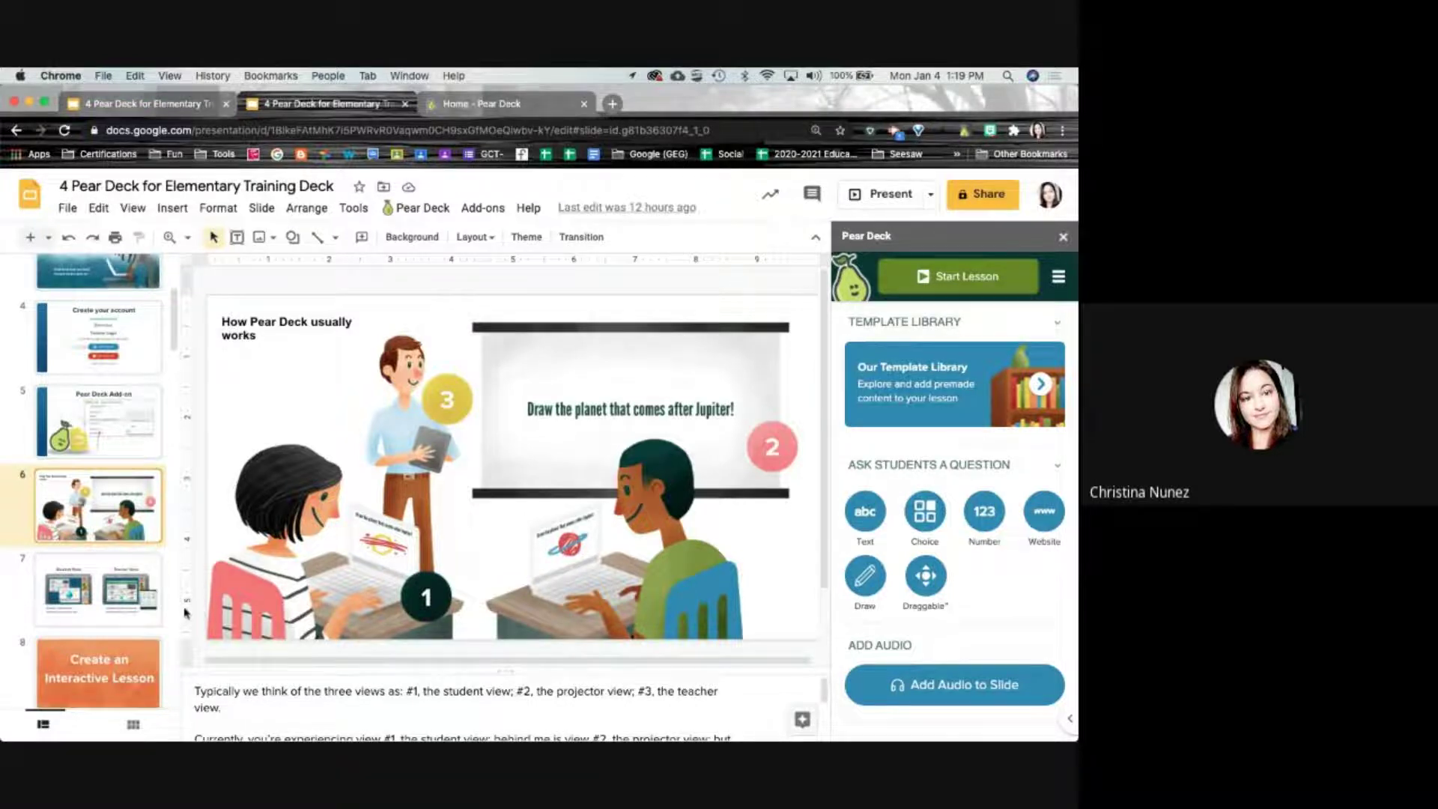
pyautogui.click(140, 588)
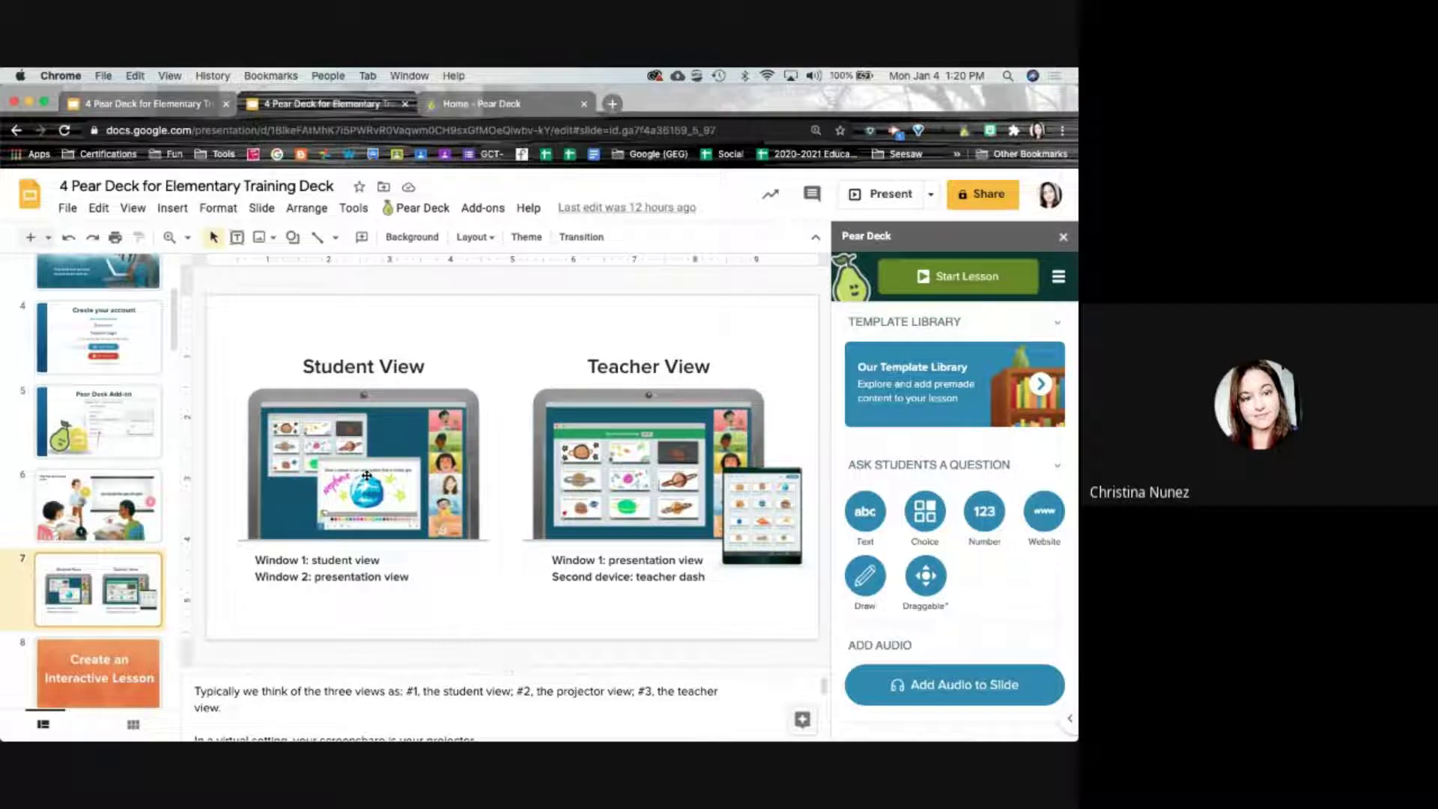
pyautogui.scroll(1, 140, 605)
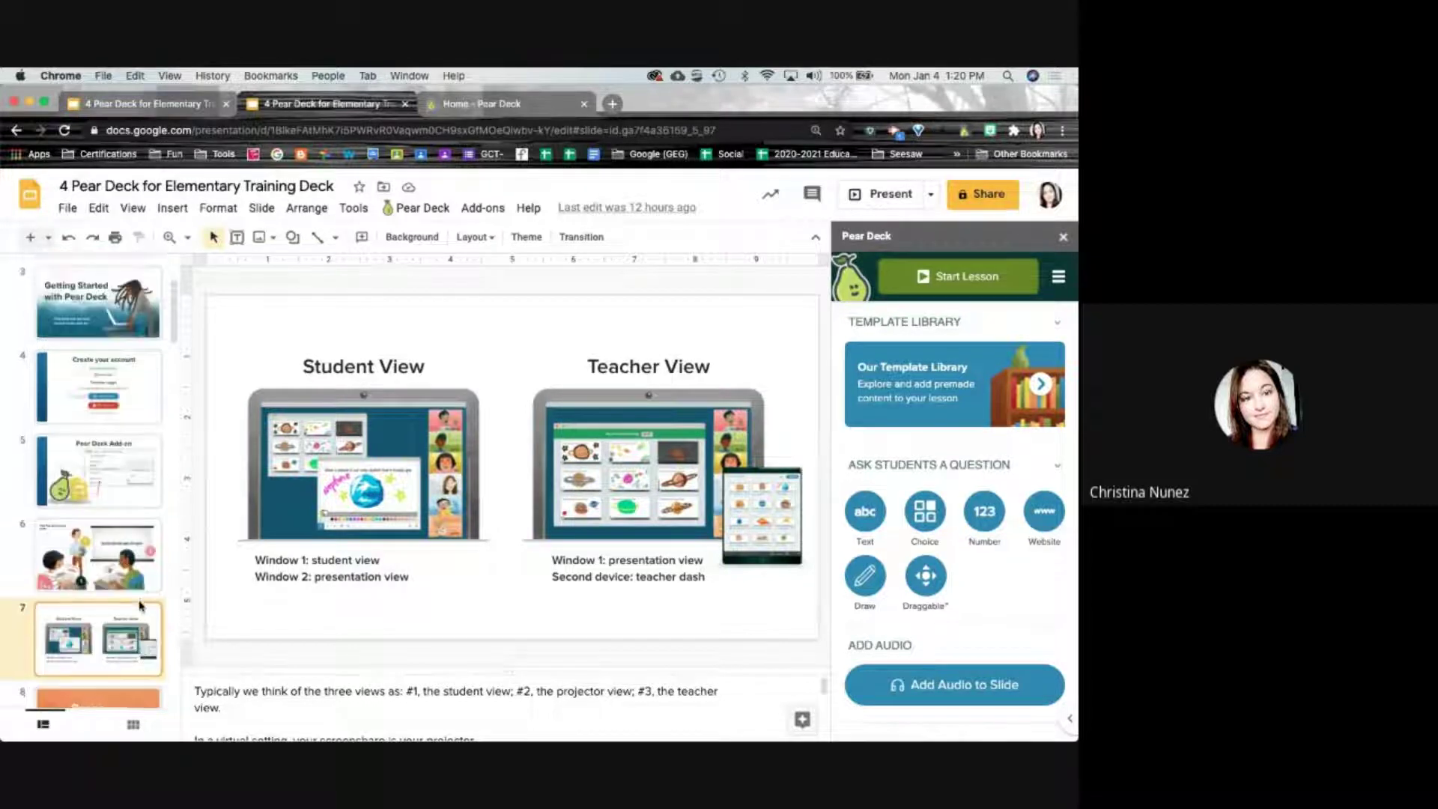
pyautogui.scroll(-4, 139, 605)
pyautogui.click(111, 518)
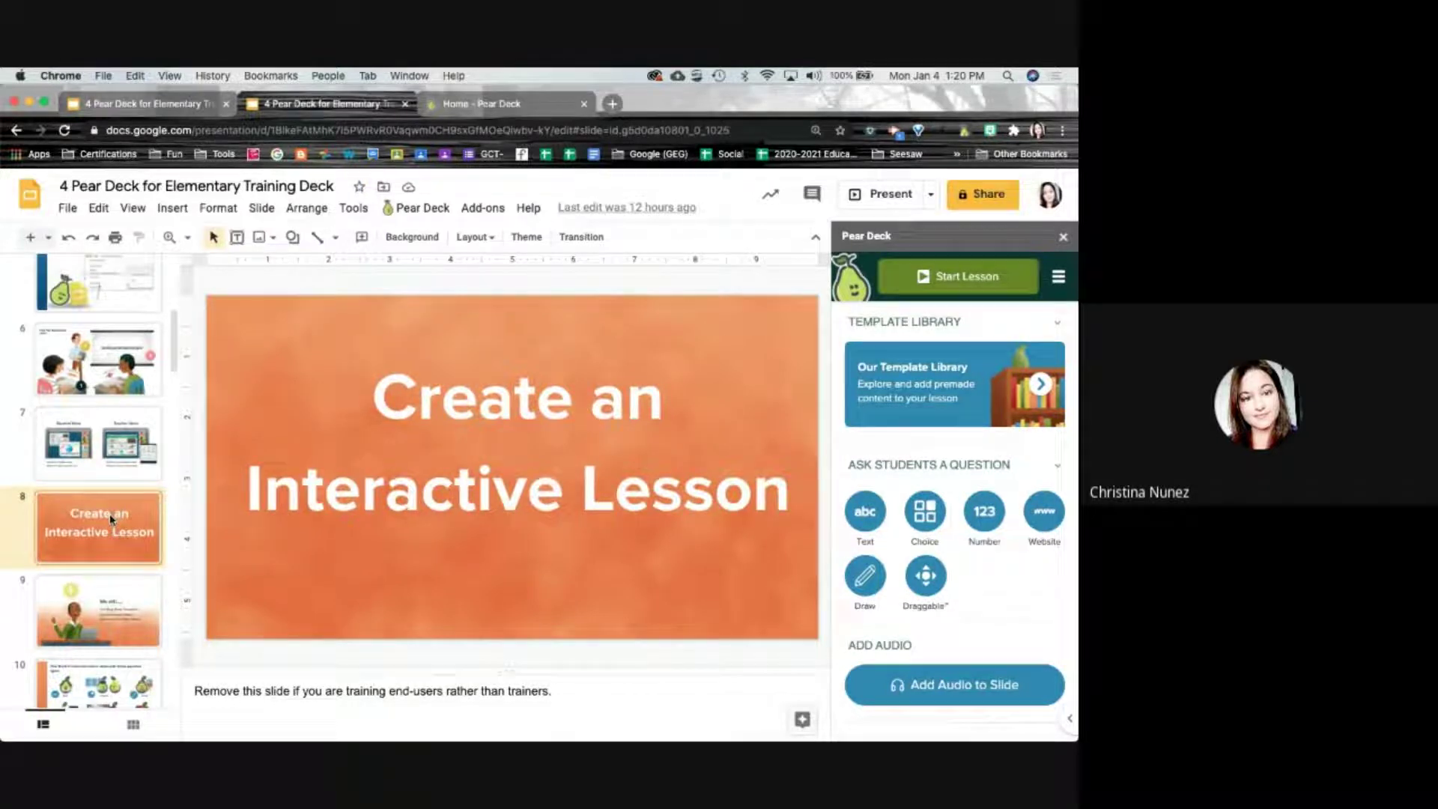
# Step through slide 9 (We will...) and slide 10 (question types) to slide 11, Create From a Template
pyautogui.scroll(-2, 112, 524)
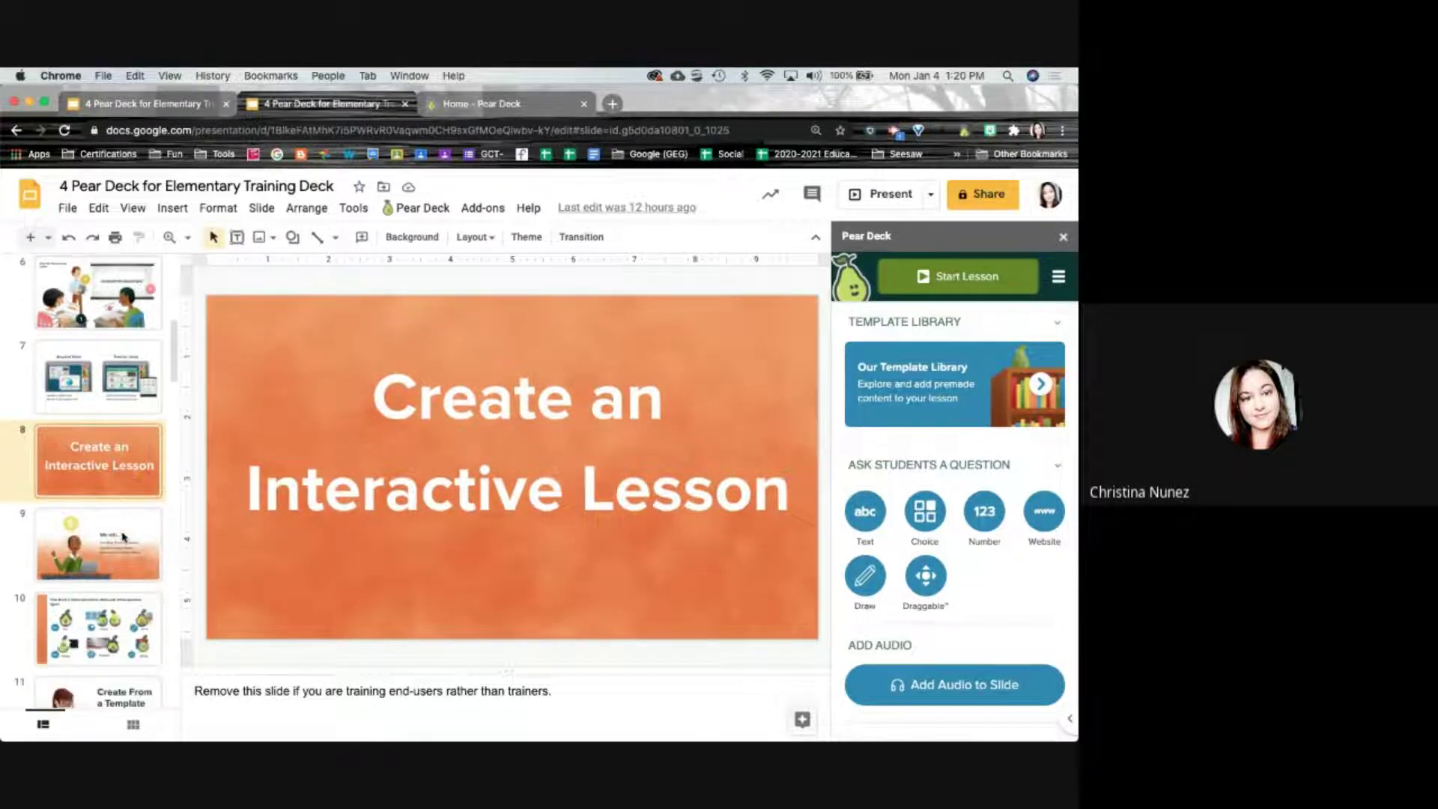
pyautogui.click(124, 536)
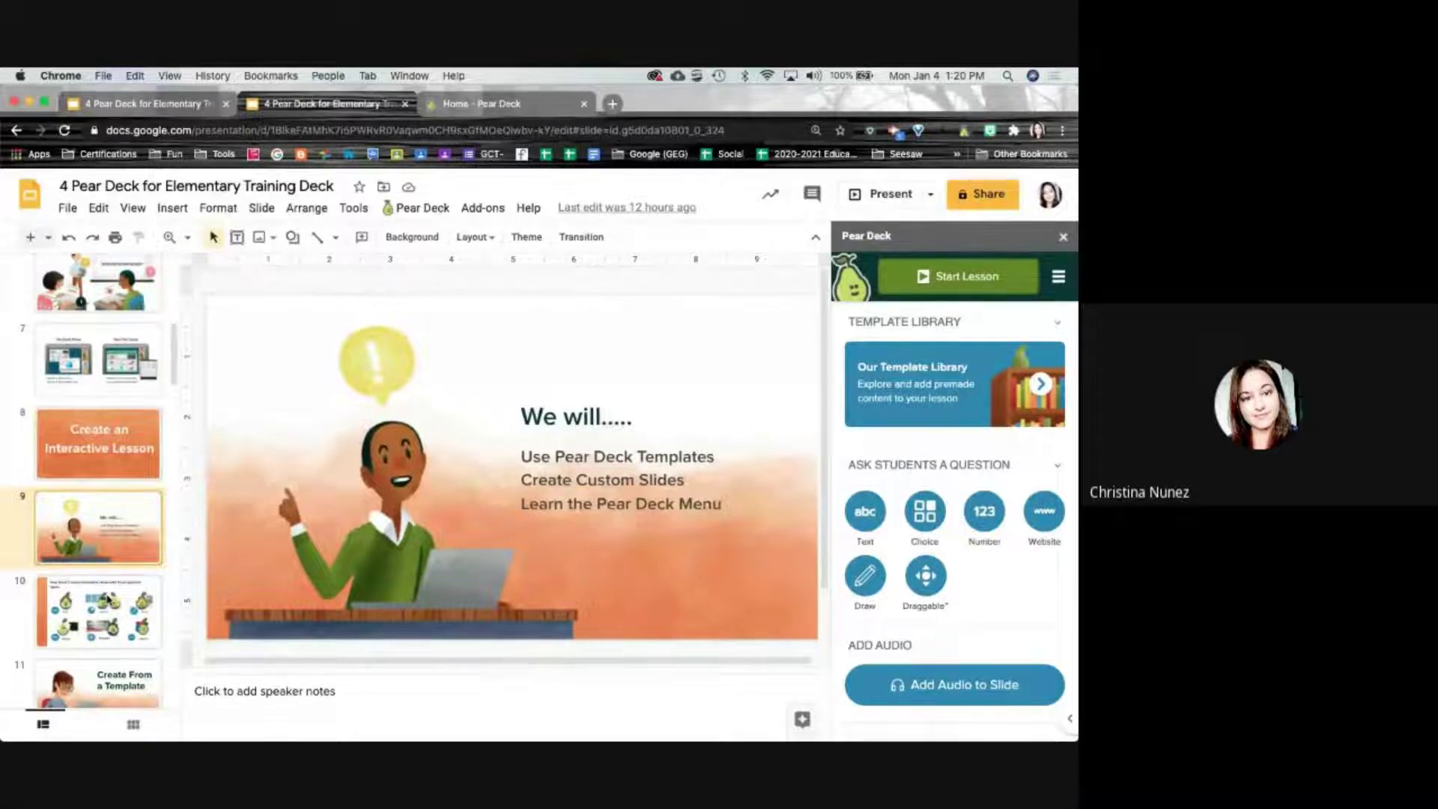
pyautogui.click(109, 600)
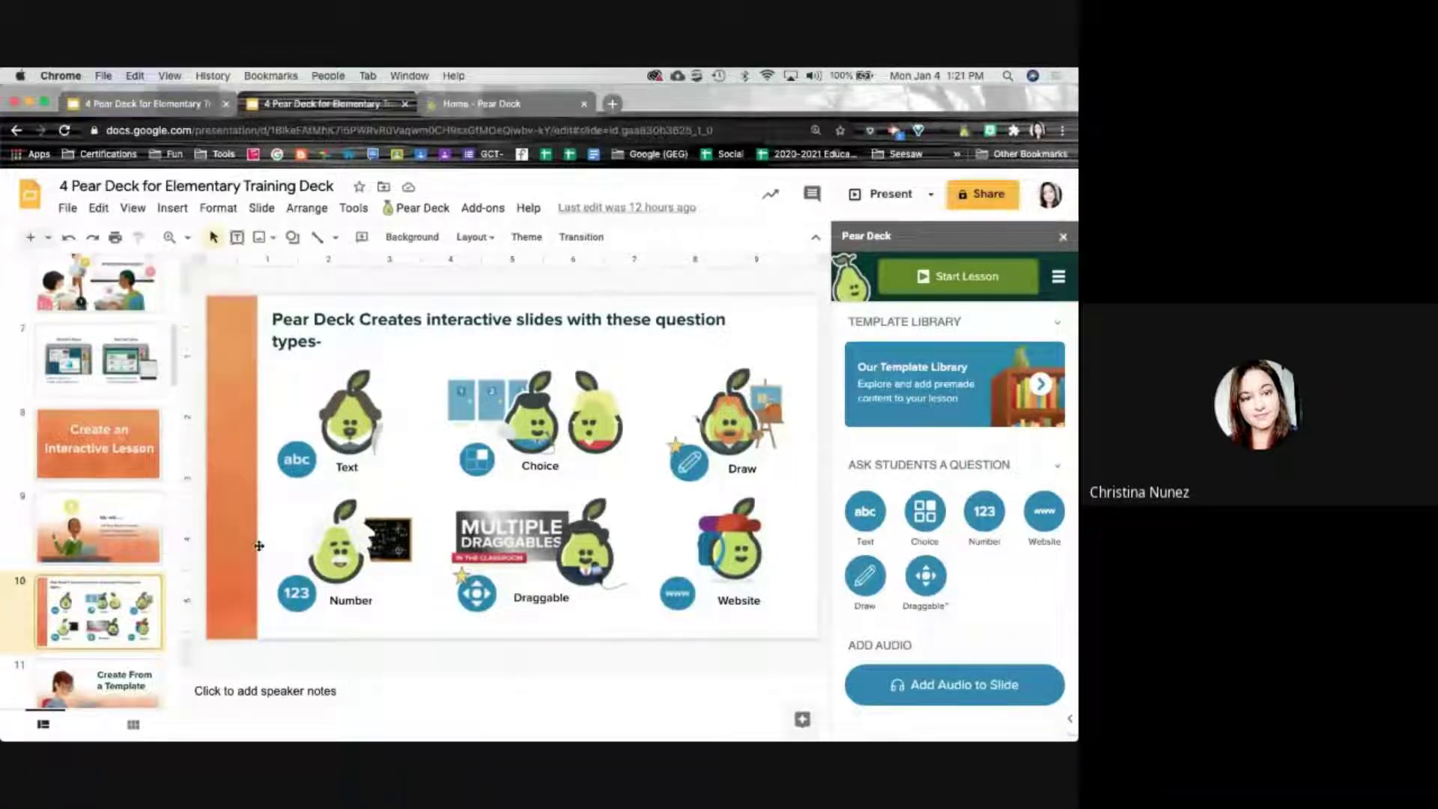
pyautogui.scroll(-3, 124, 570)
pyautogui.click(130, 598)
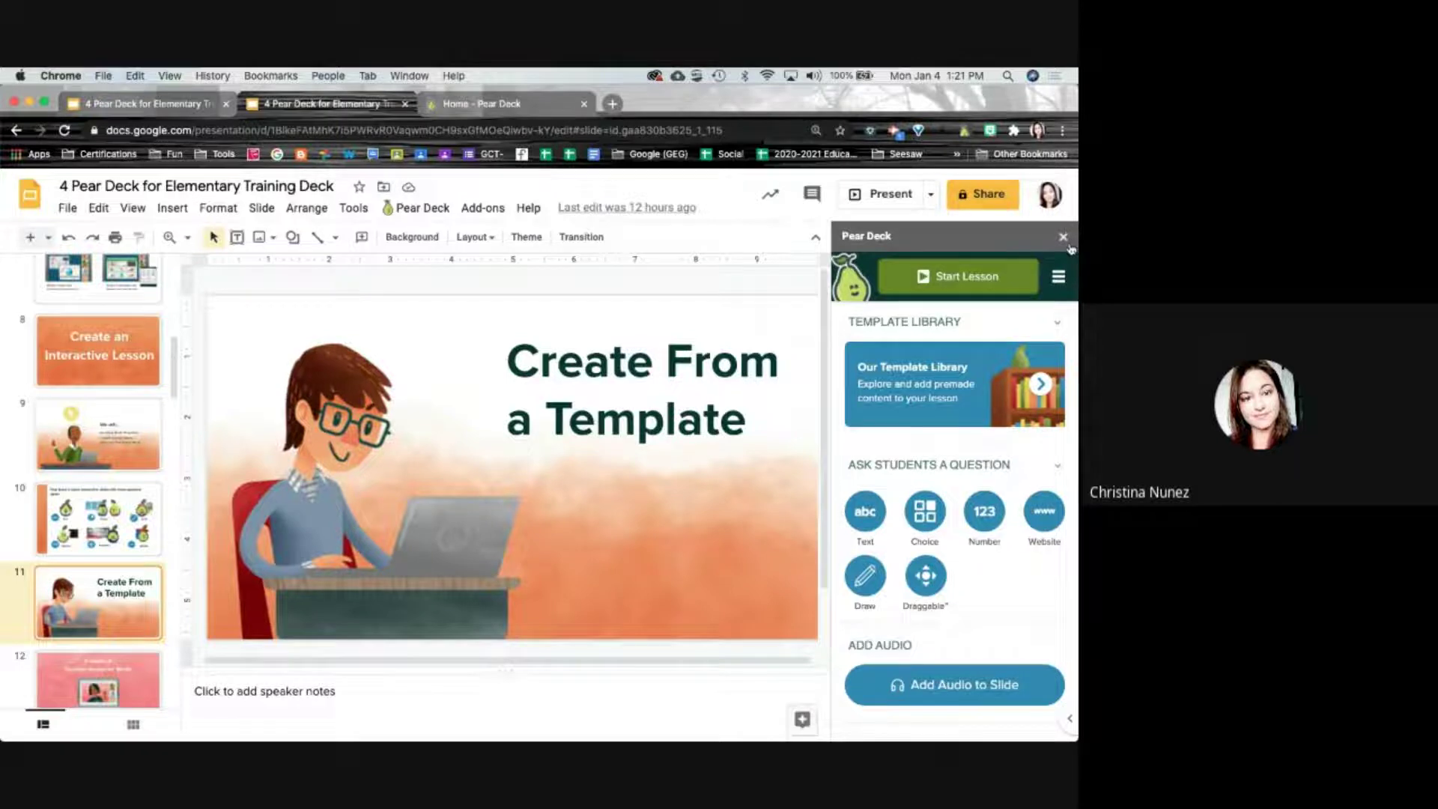
# Close and reopen the Pear Deck add-on sidebar, then open Our Template Library
pyautogui.click(1063, 236)
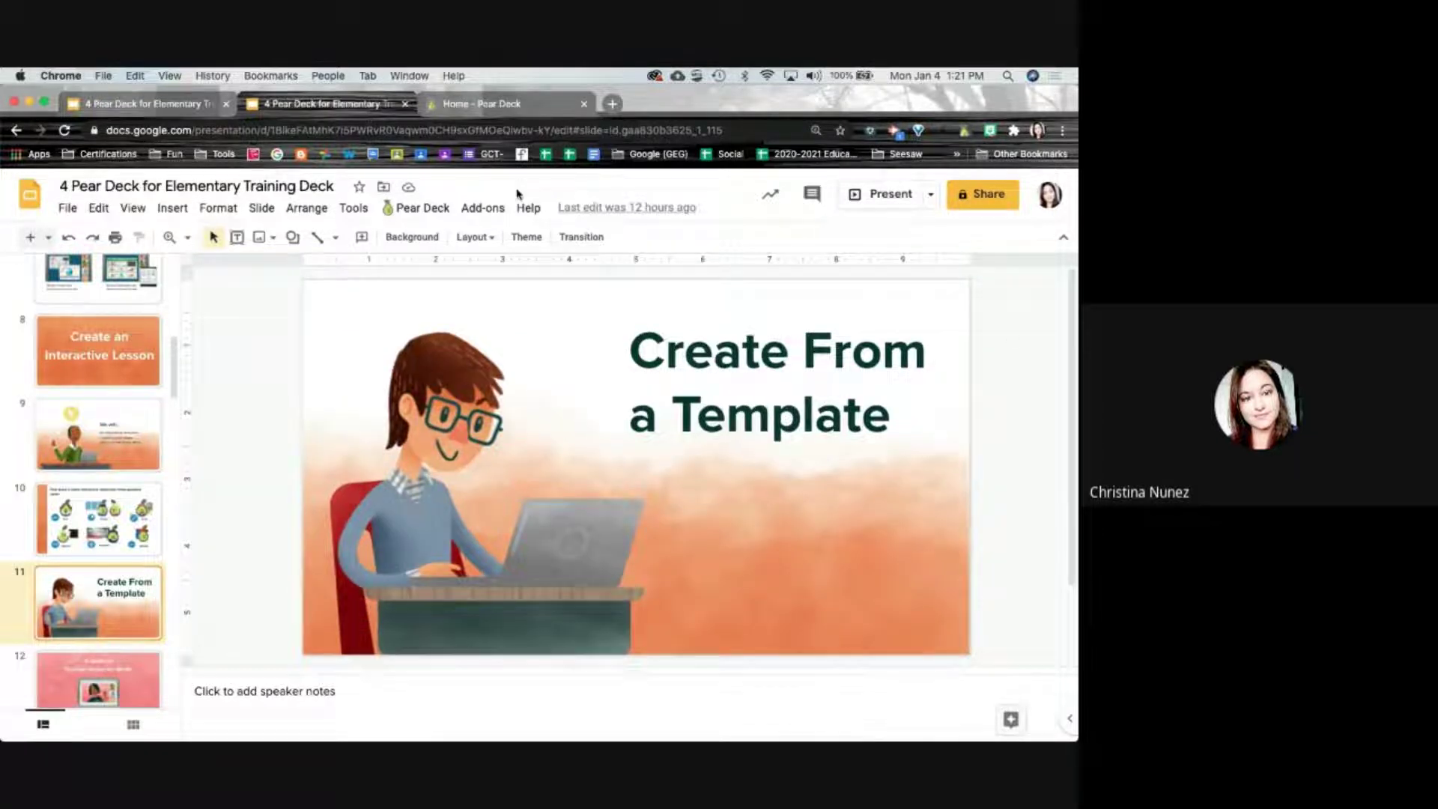
pyautogui.click(479, 210)
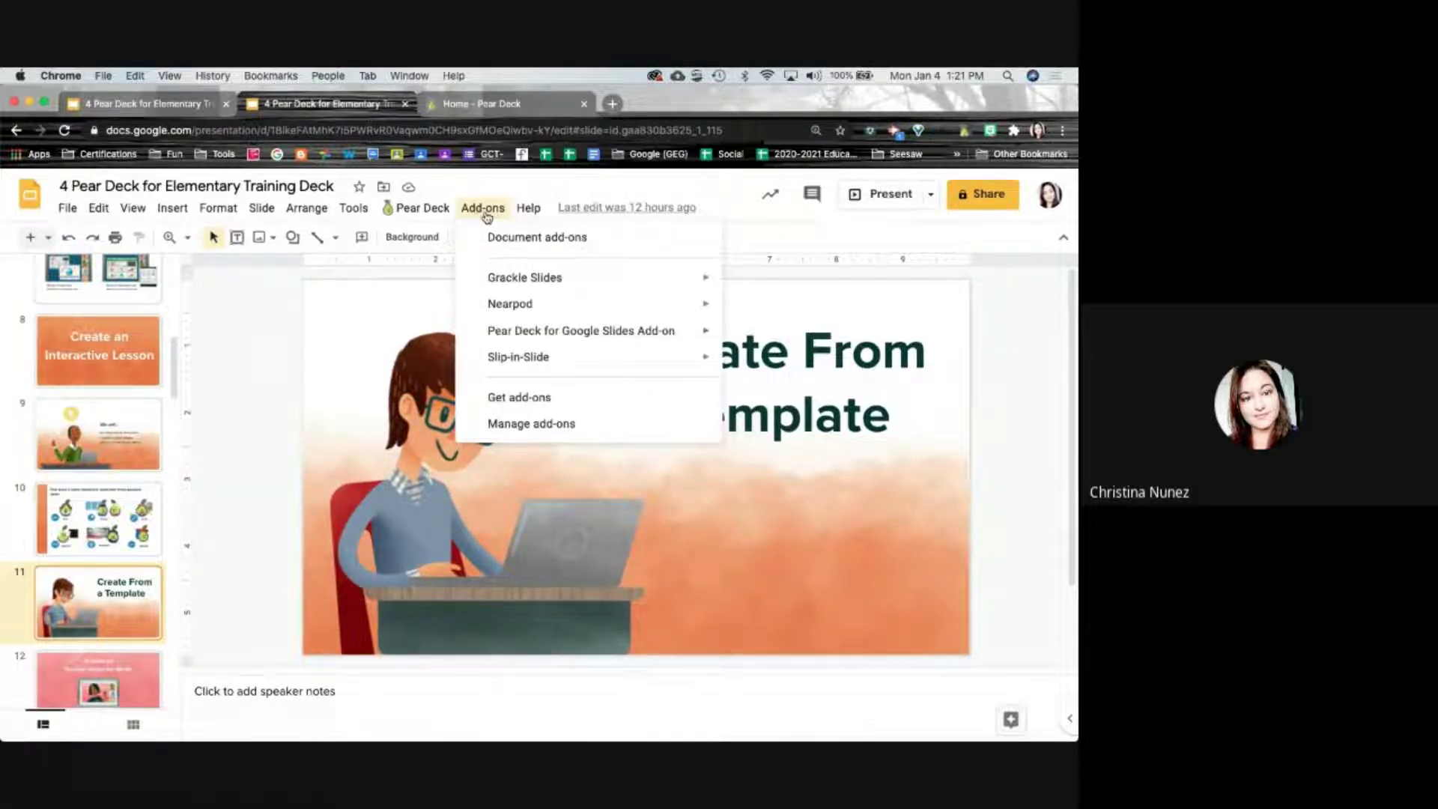
pyautogui.moveTo(533, 343)
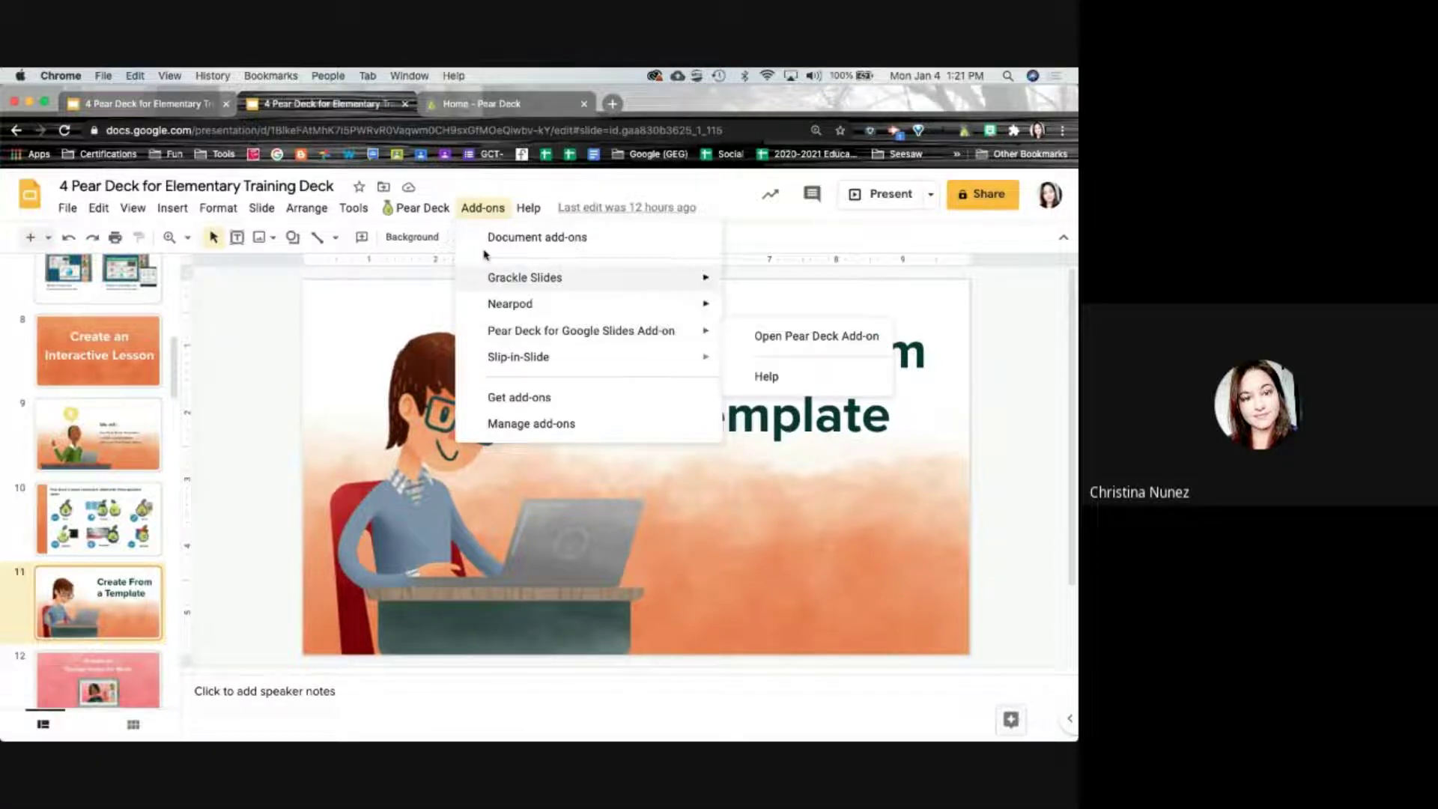
pyautogui.click(426, 212)
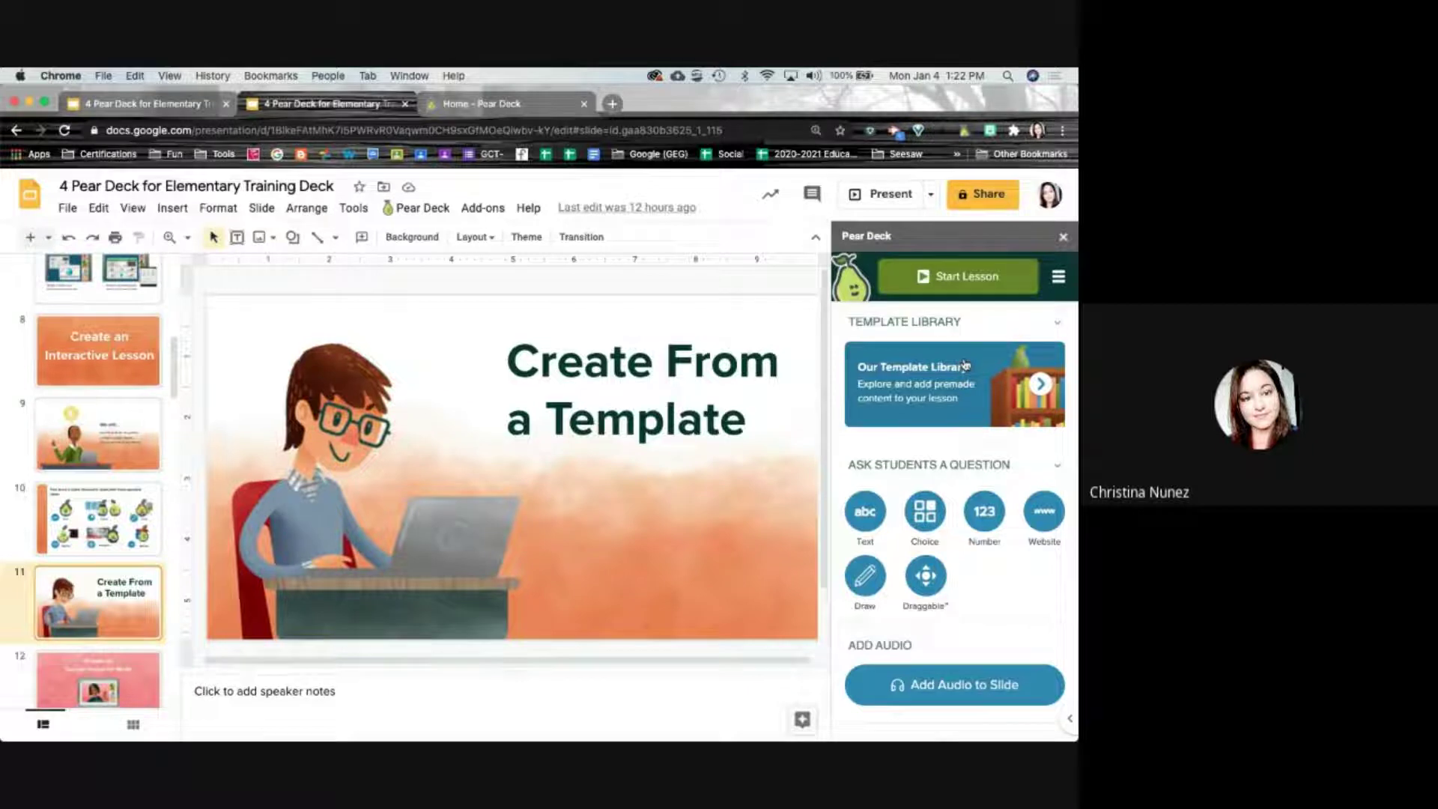
pyautogui.click(1041, 385)
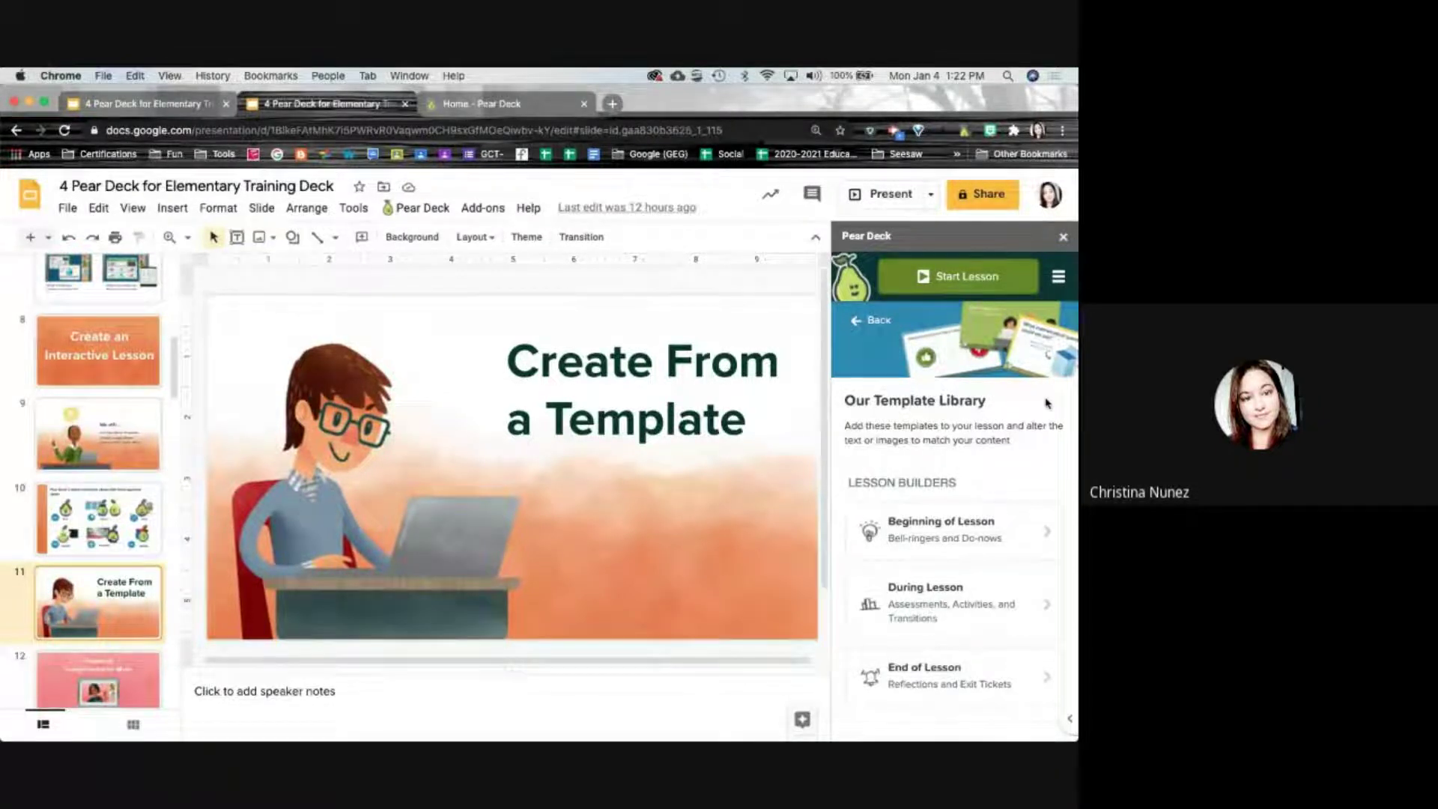
# Scroll the template library and open the Beginning of Lesson collection
pyautogui.scroll(-1, 973, 494)
pyautogui.scroll(-2, 972, 494)
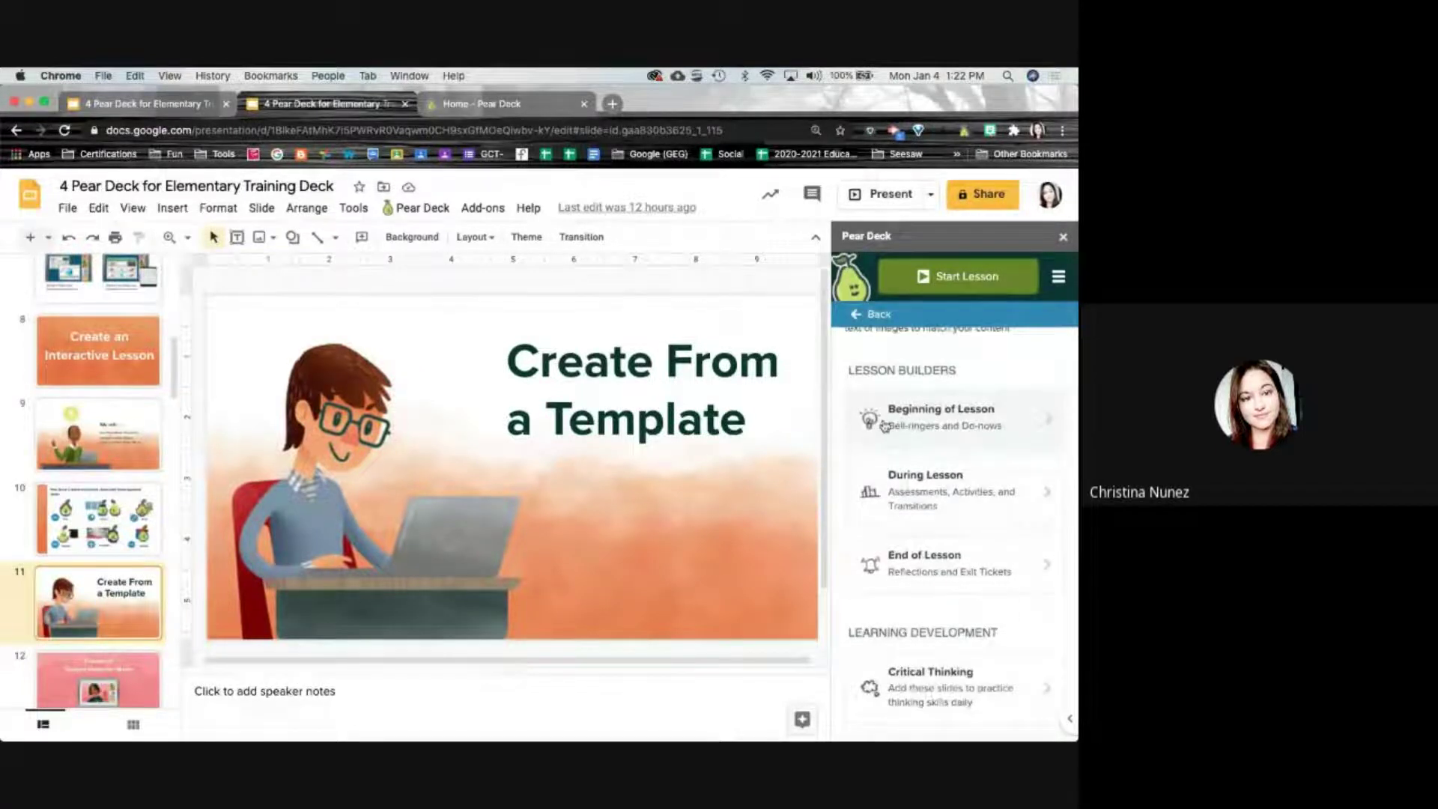
pyautogui.scroll(-1, 983, 428)
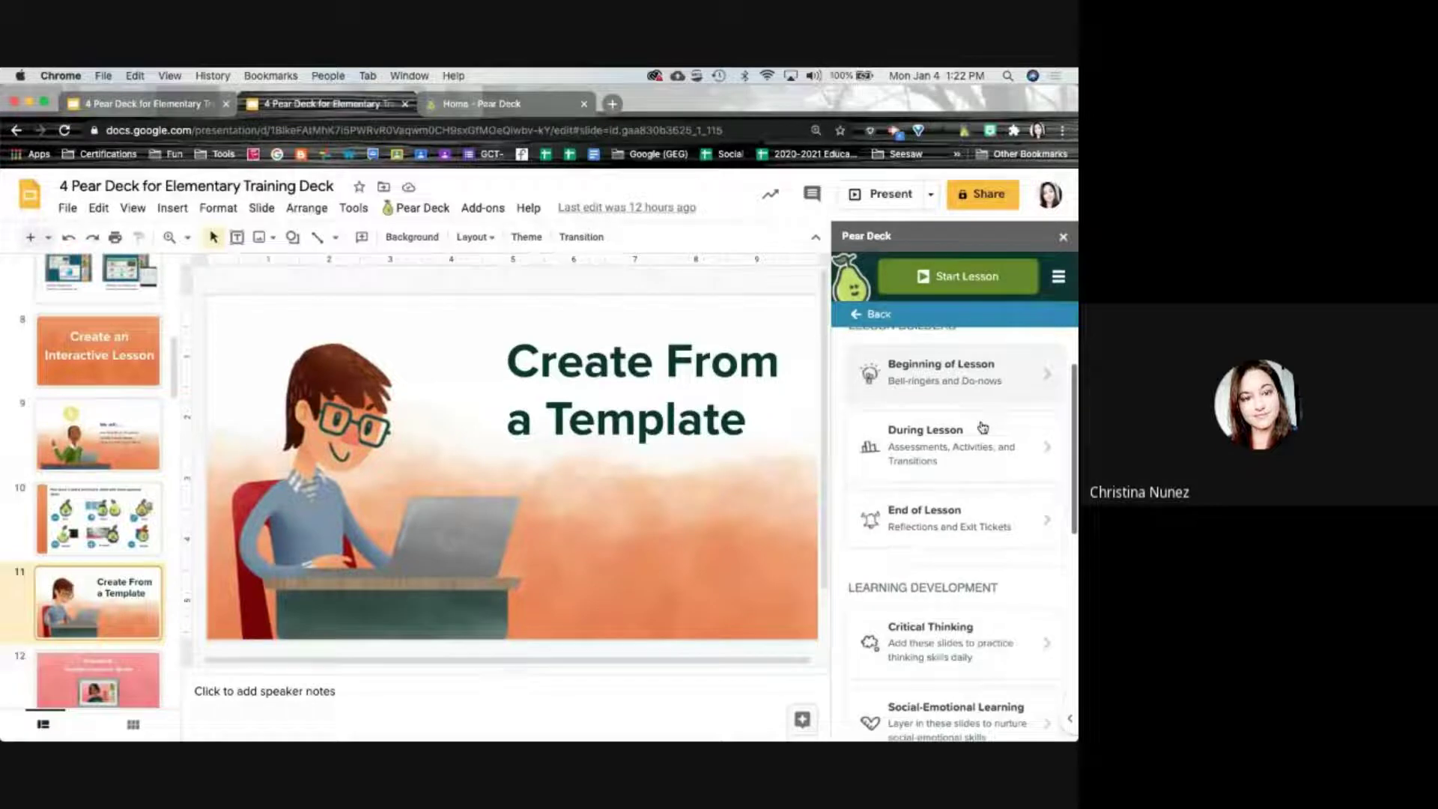
pyautogui.scroll(-4, 991, 432)
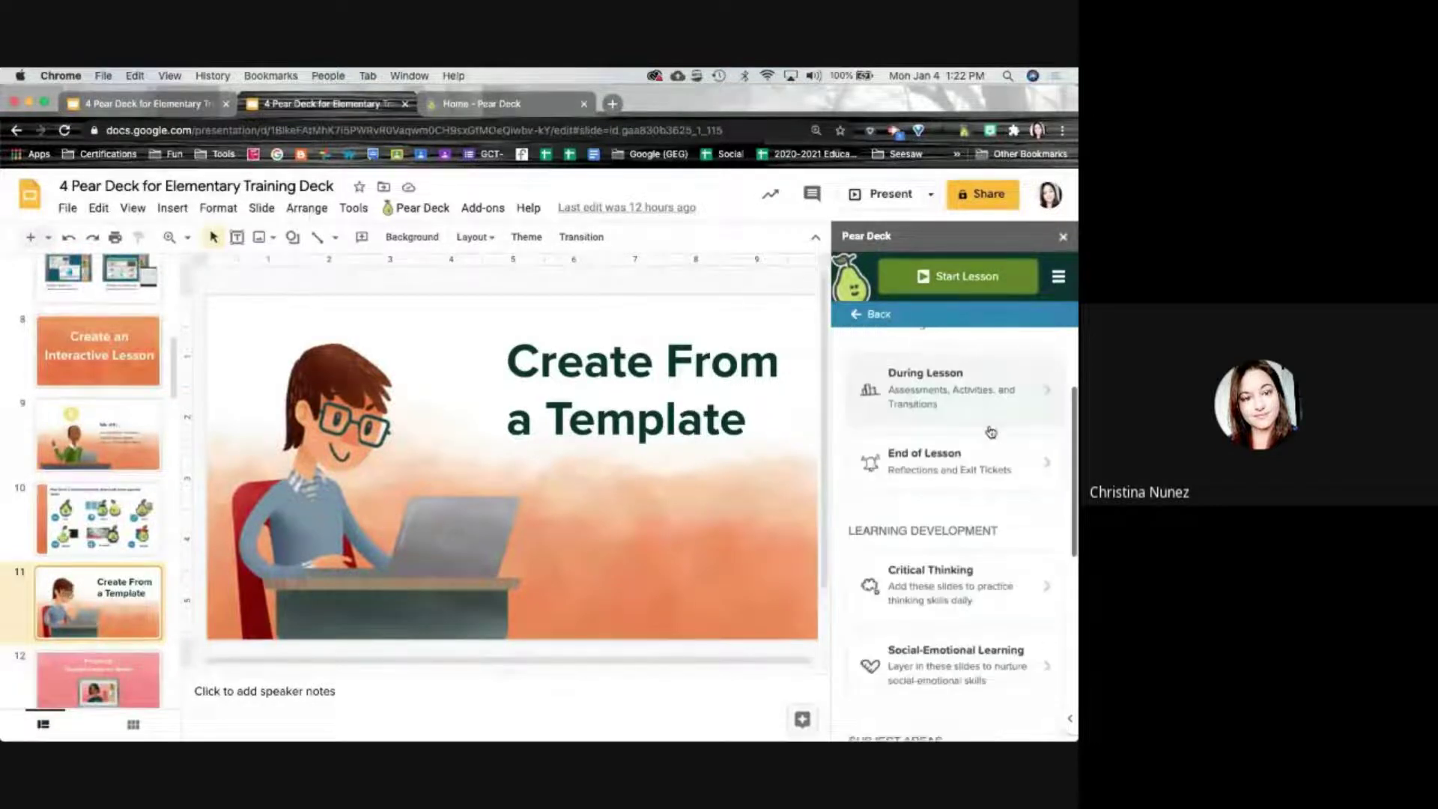
pyautogui.scroll(-3, 1011, 442)
pyautogui.scroll(10, 995, 408)
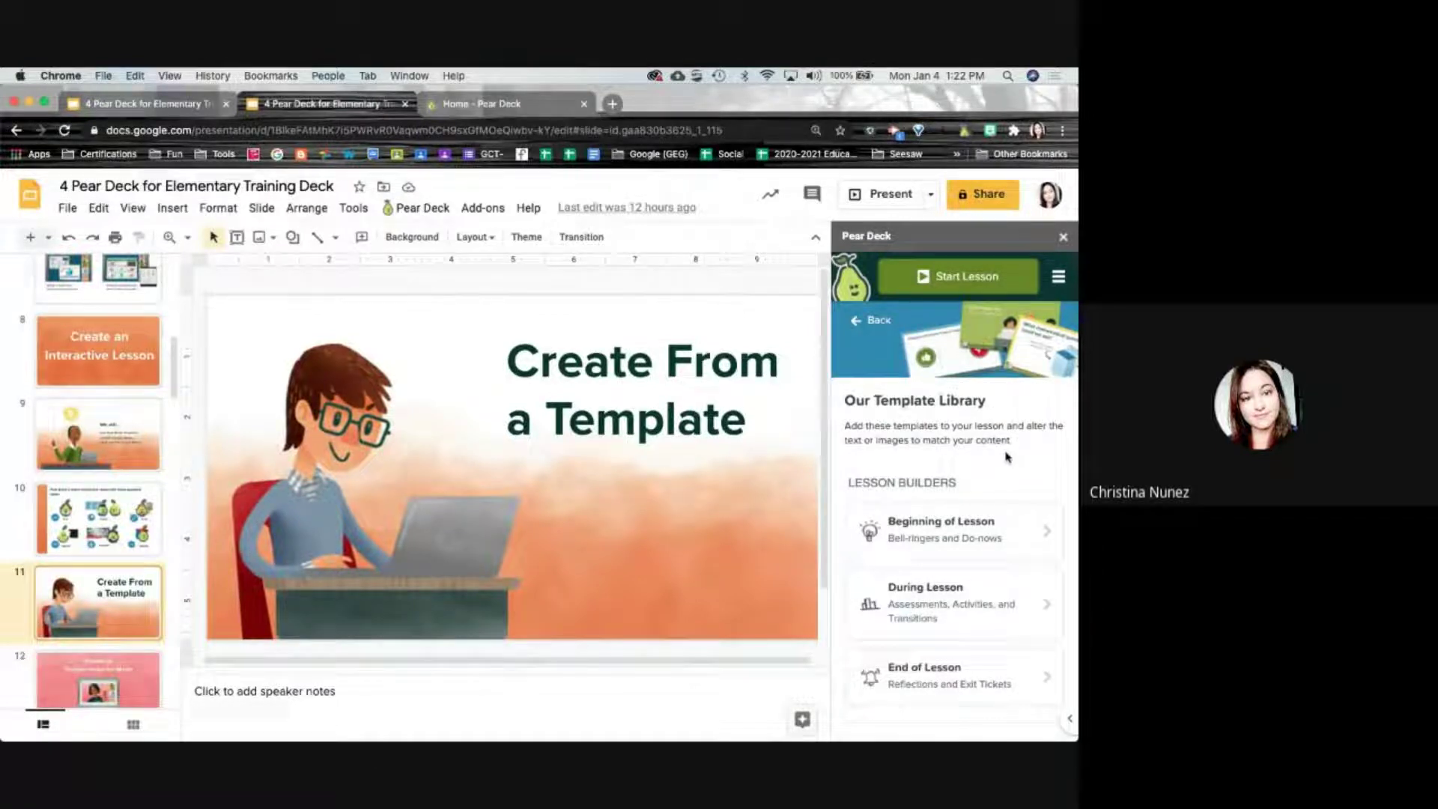
pyautogui.click(940, 539)
# Browse the Beginning of Lesson templates, including Text, Drawing and Draggable slides
pyautogui.scroll(-2, 963, 481)
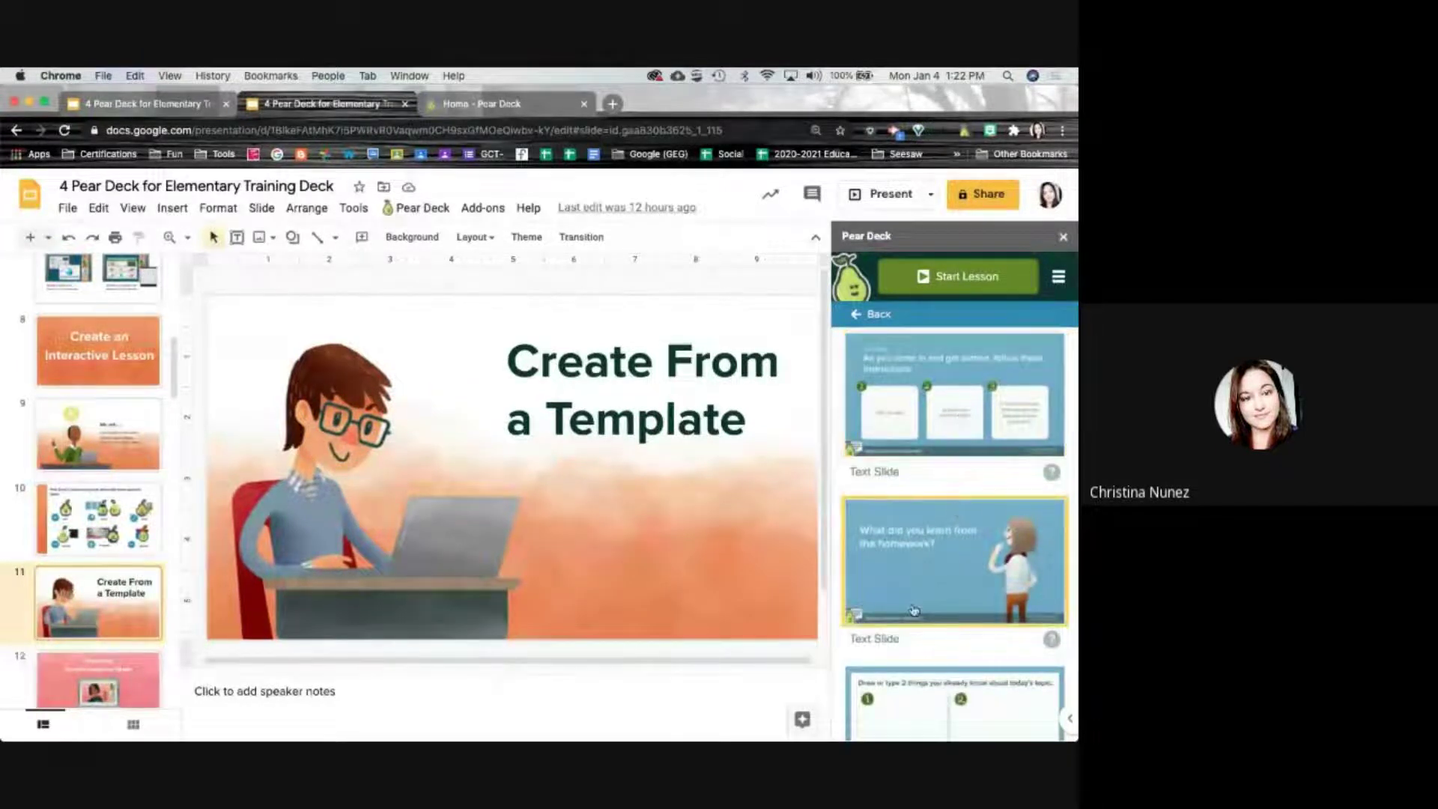
pyautogui.scroll(-5, 975, 549)
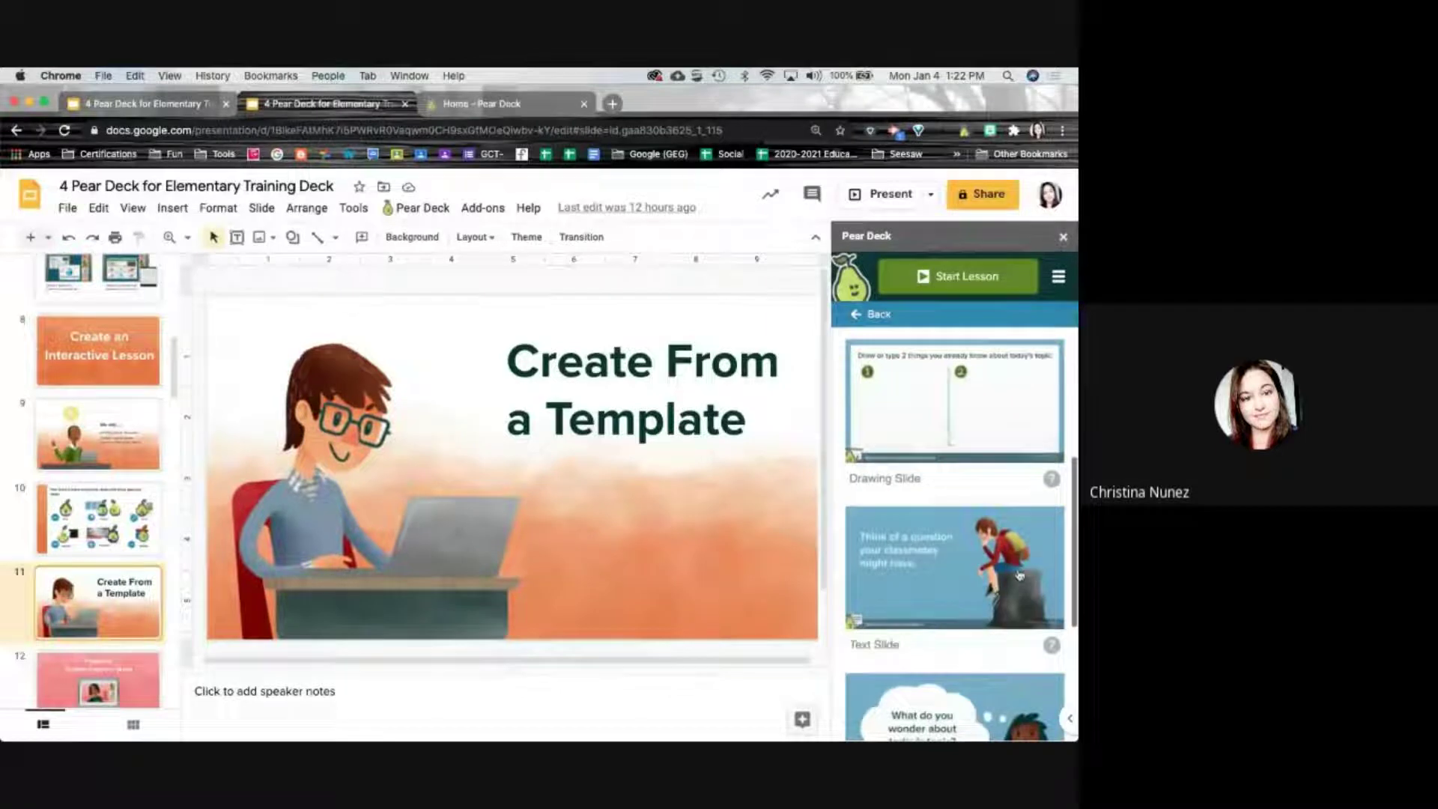
pyautogui.scroll(-5, 1004, 577)
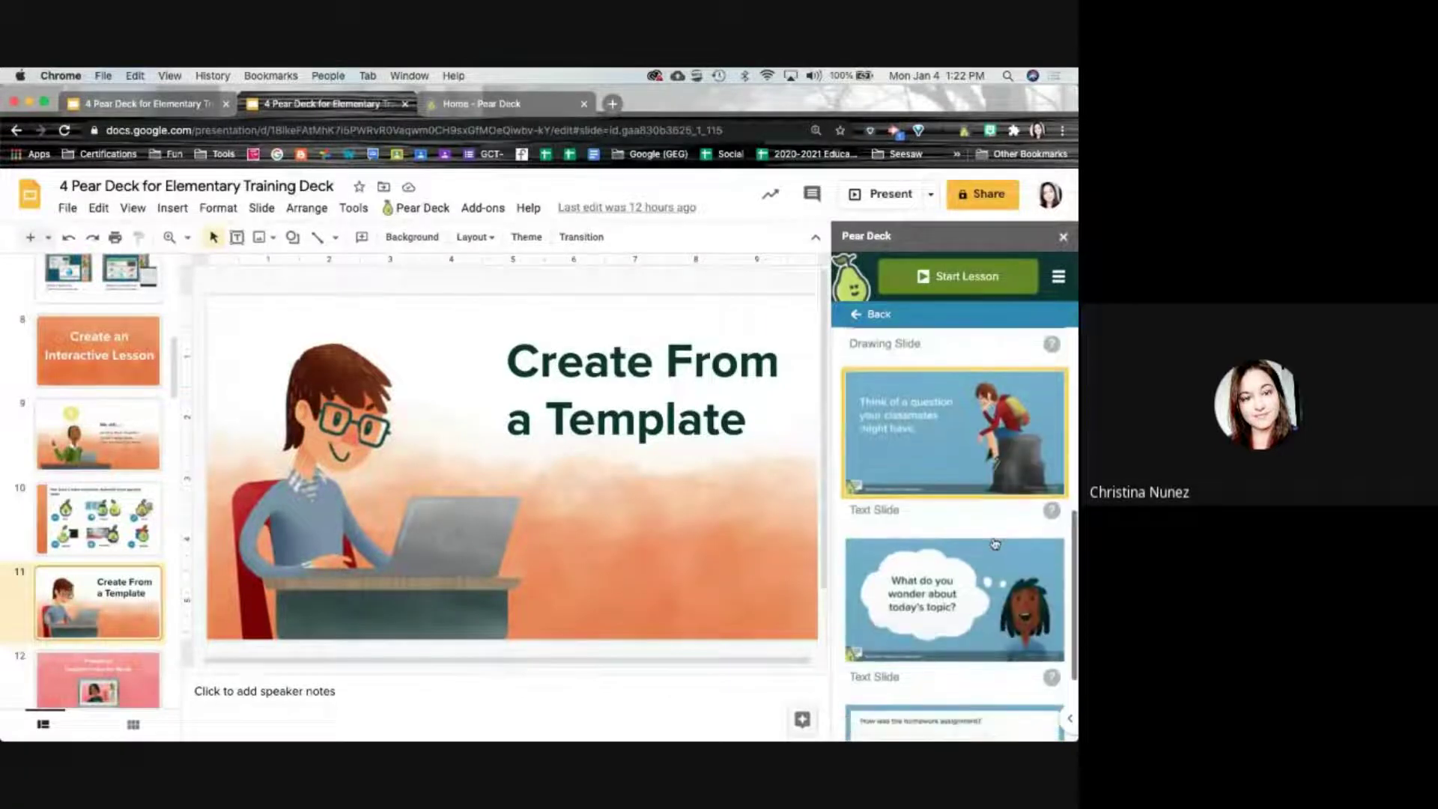
pyautogui.scroll(10, 995, 543)
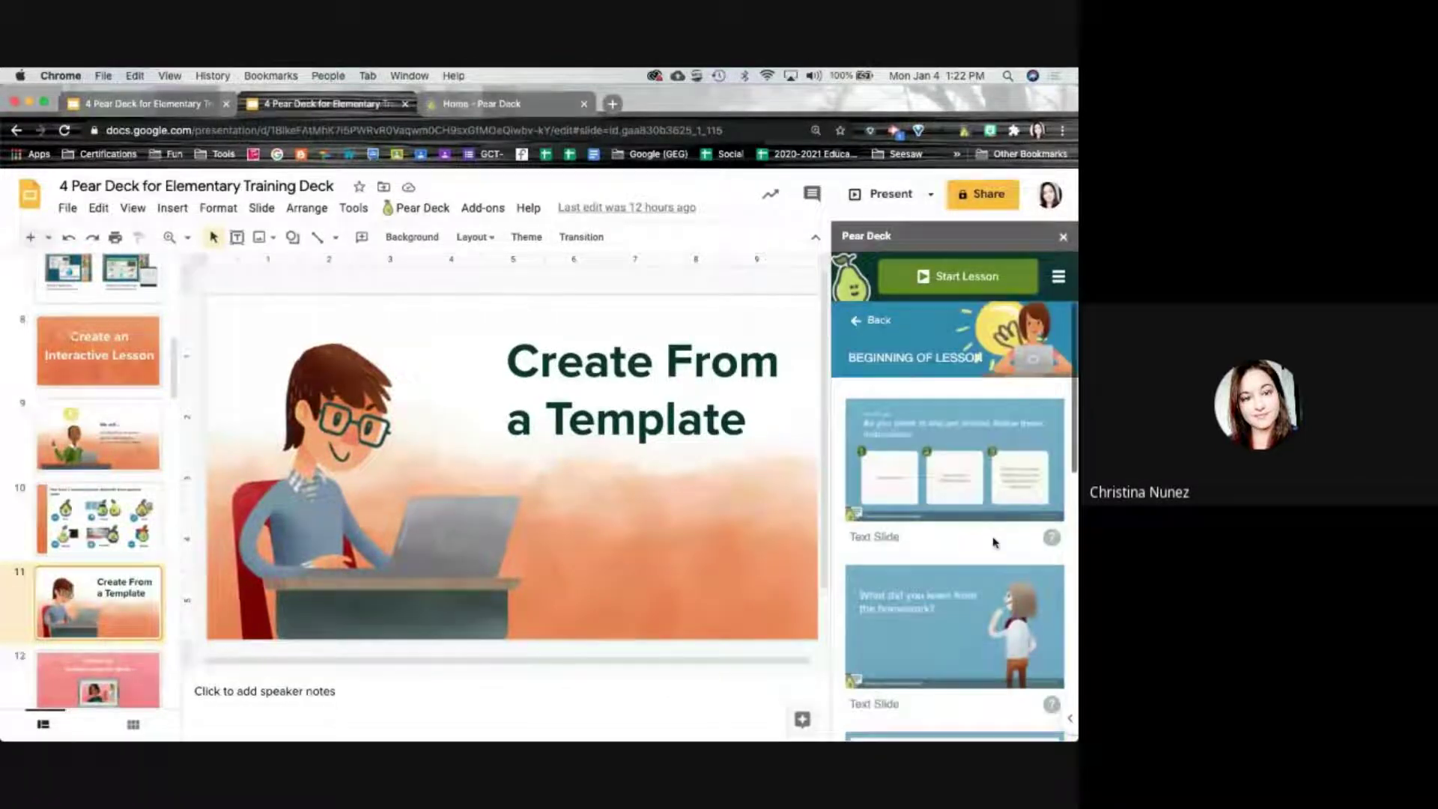
pyautogui.scroll(-5, 949, 587)
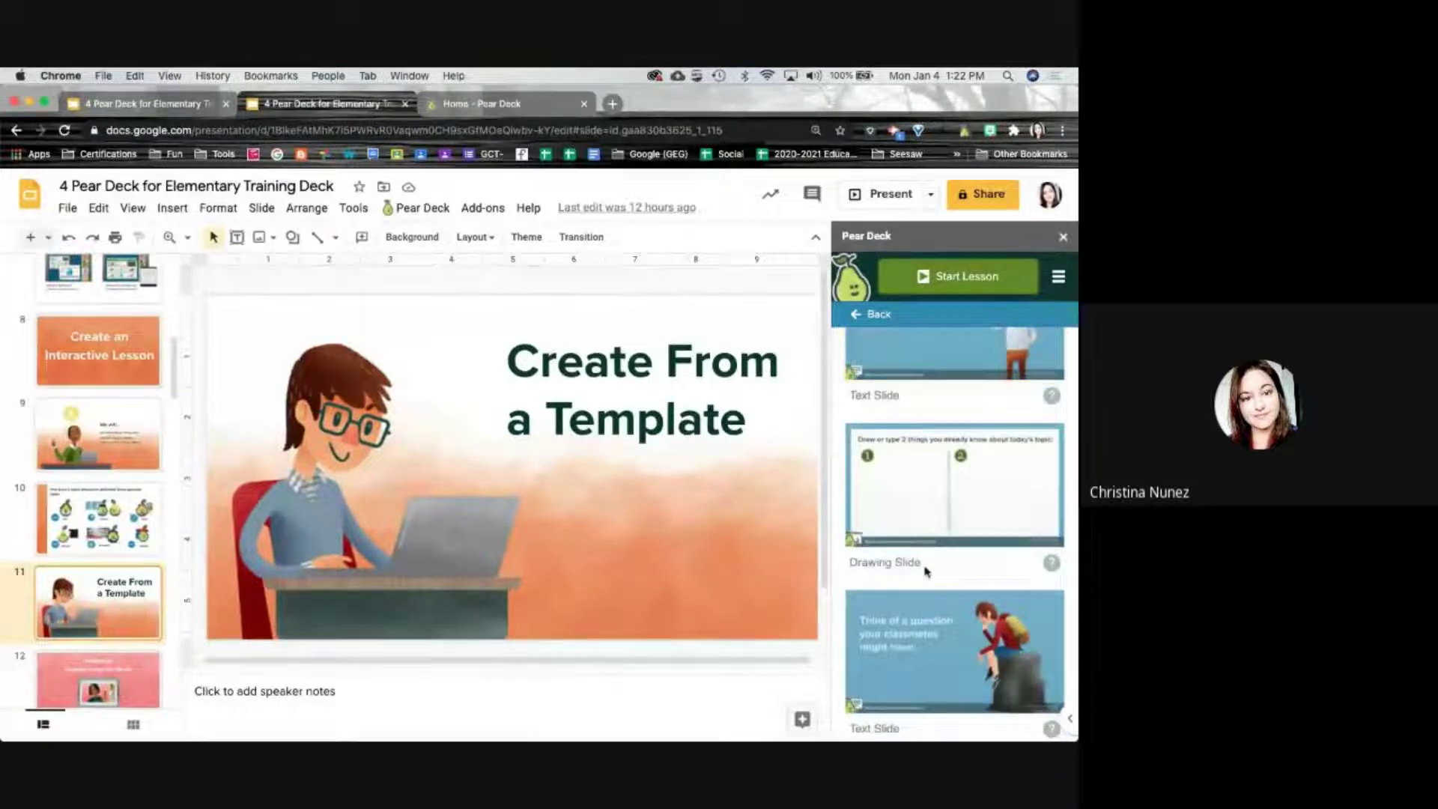
pyautogui.scroll(-5, 996, 571)
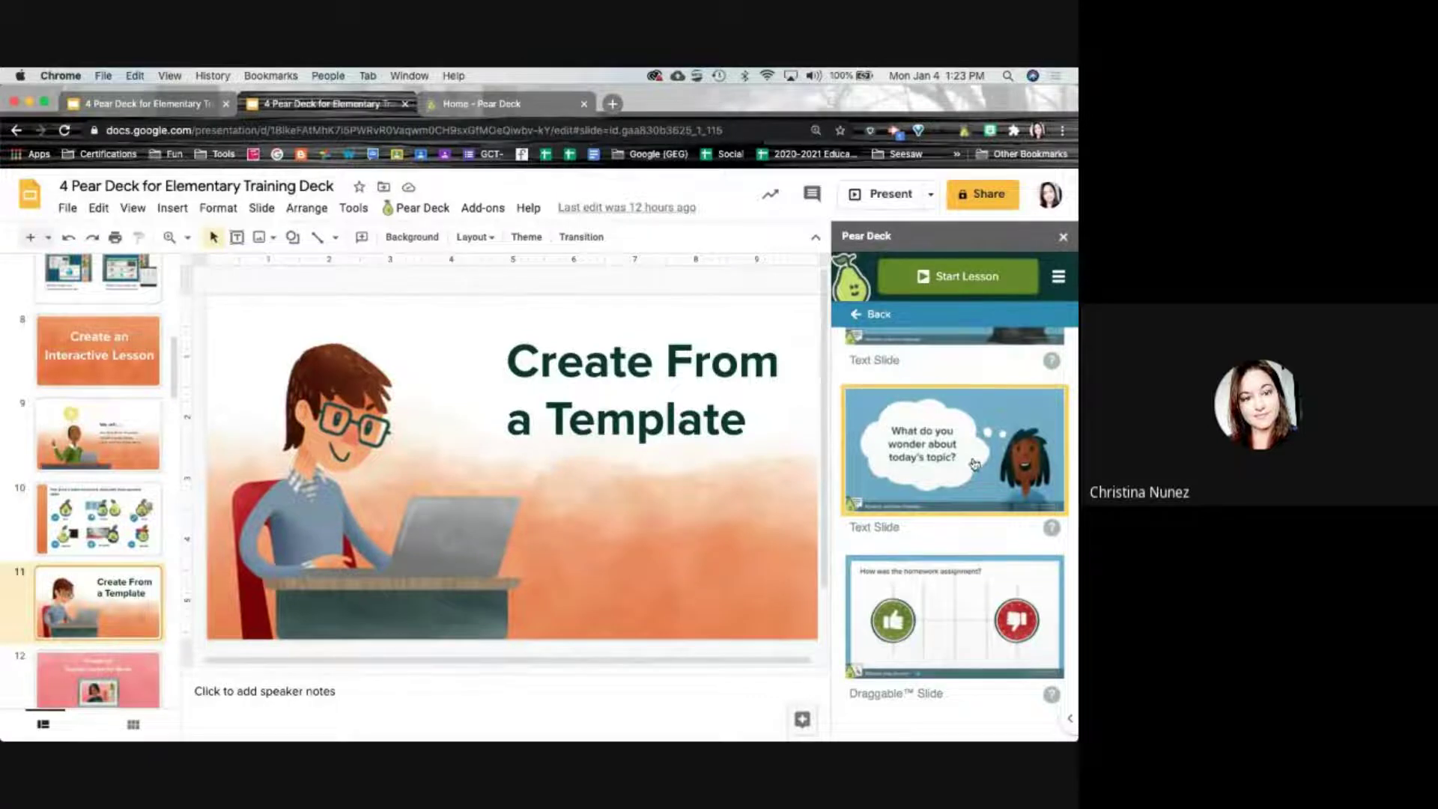
# Insert the 'What do you wonder' Text Slide template and move it after the pink Teacher-Instructor slide
pyautogui.click(959, 461)
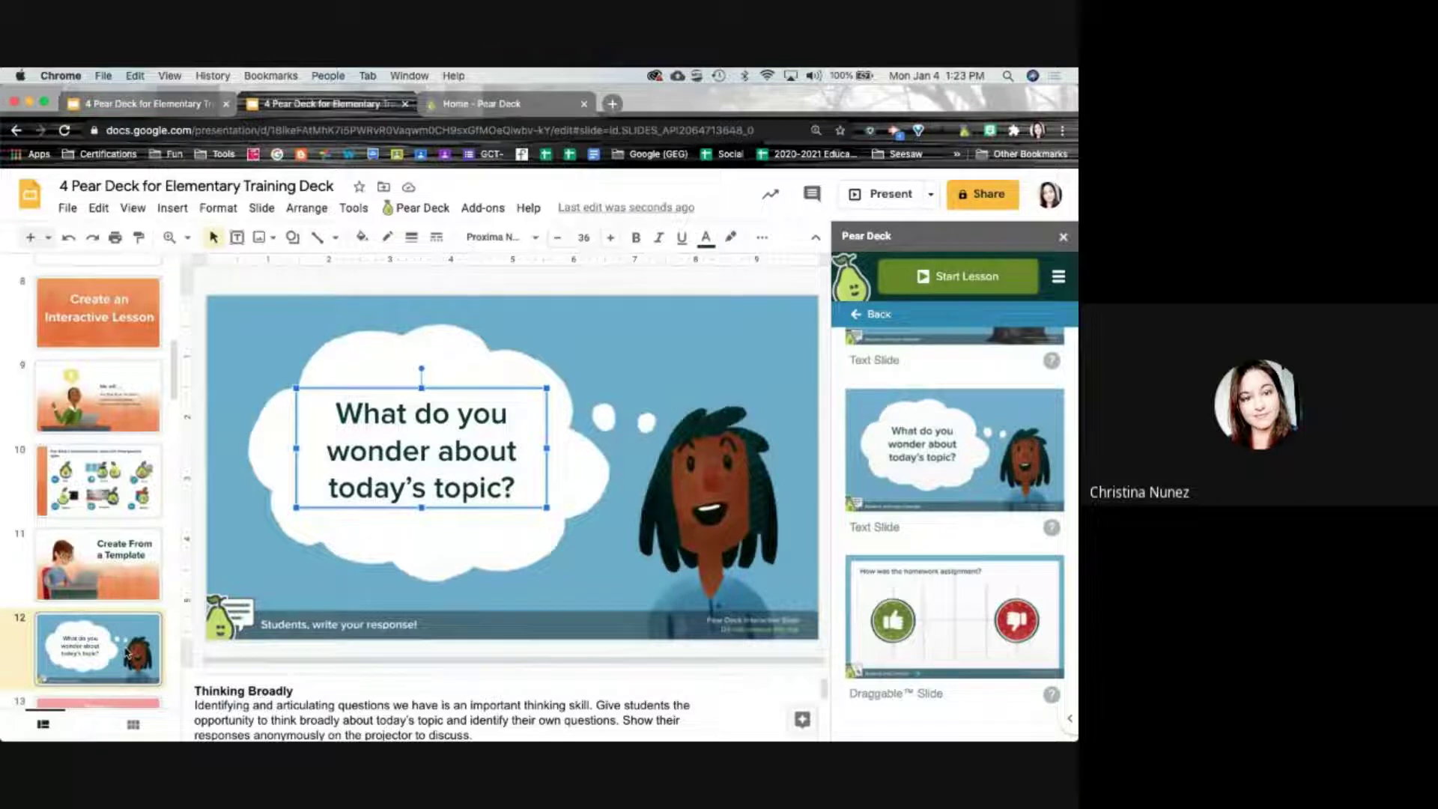
pyautogui.scroll(-3, 127, 656)
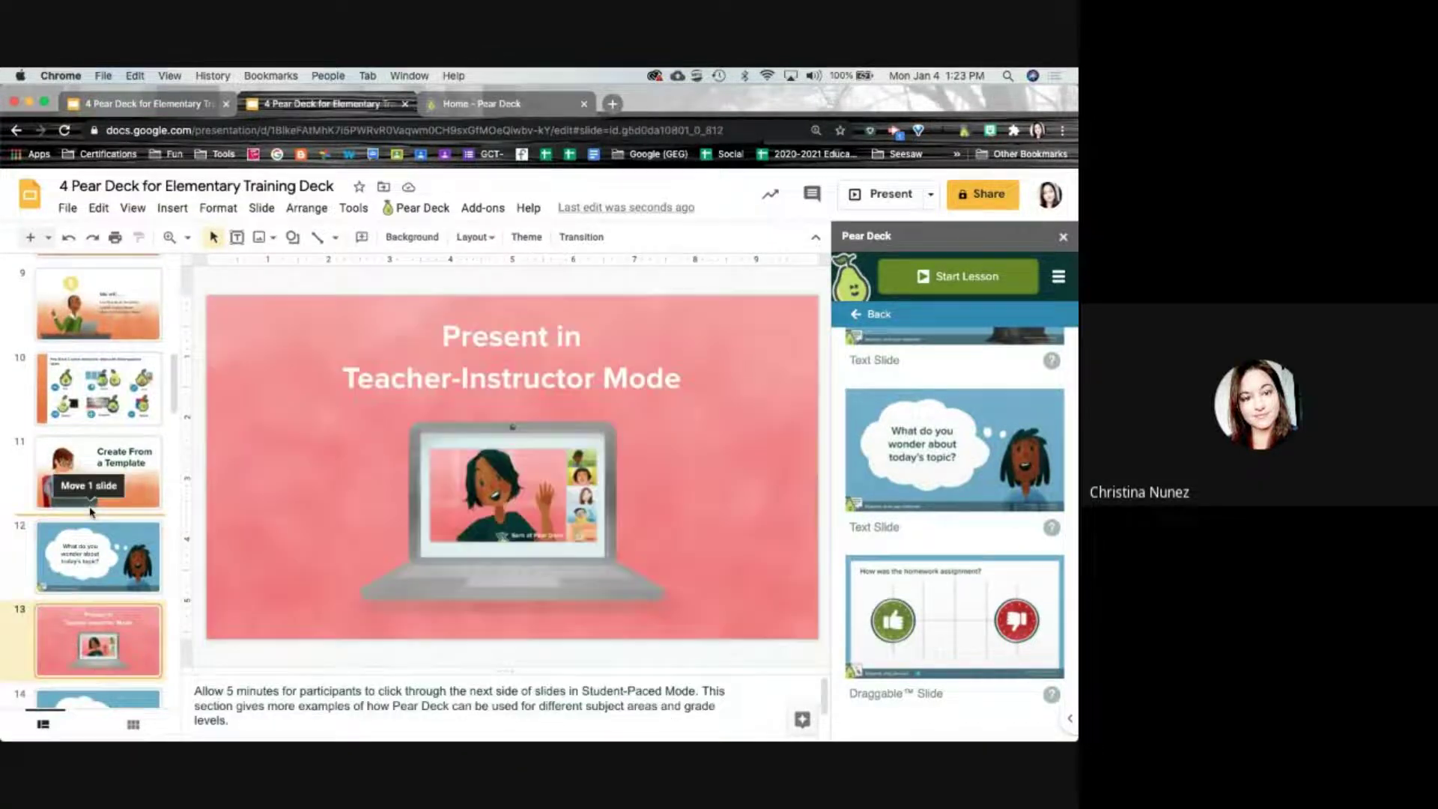
pyautogui.moveTo(93, 558); pyautogui.dragTo(95, 649)
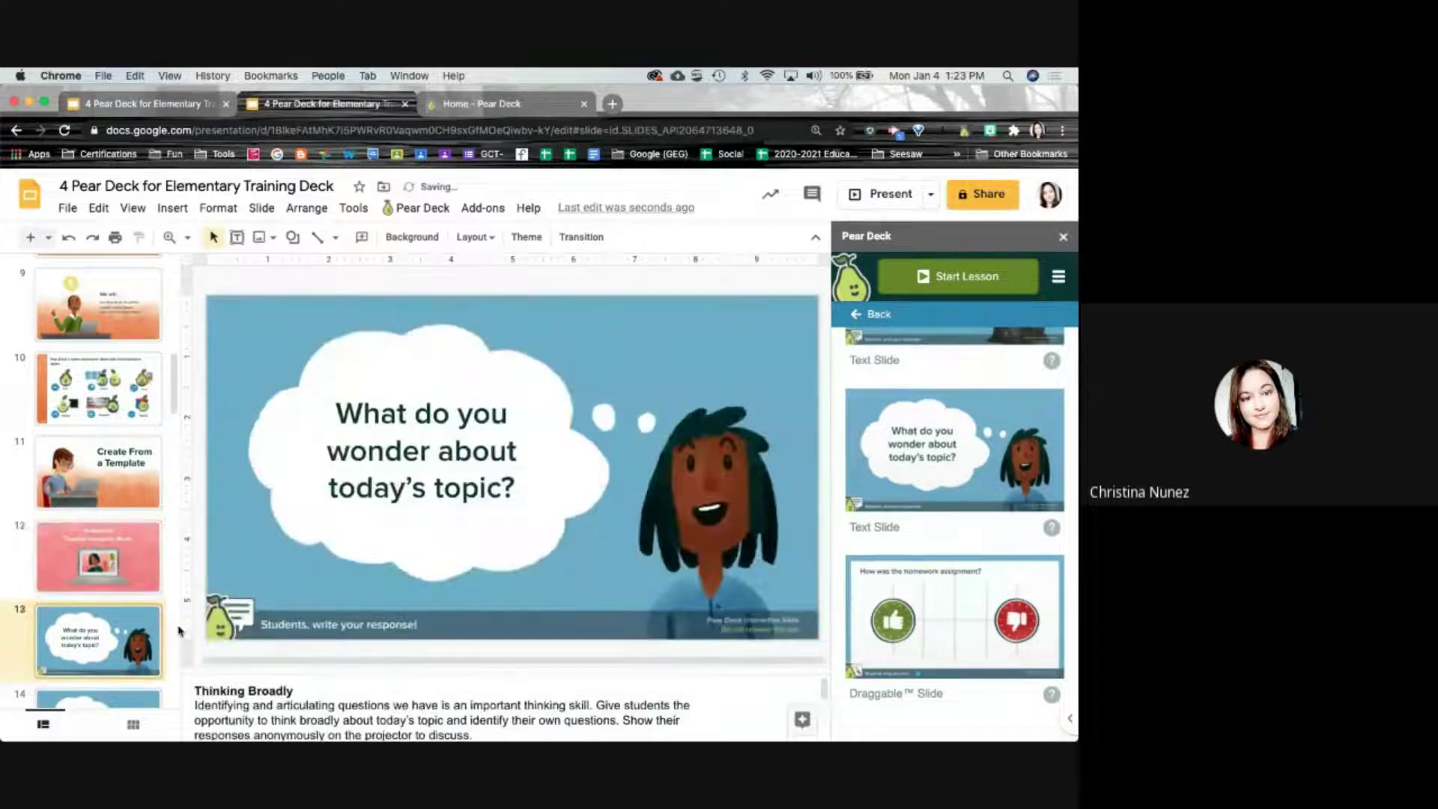
# Inspect the new slide's footer image, thought cloud, question text and character illustration
pyautogui.click(489, 625)
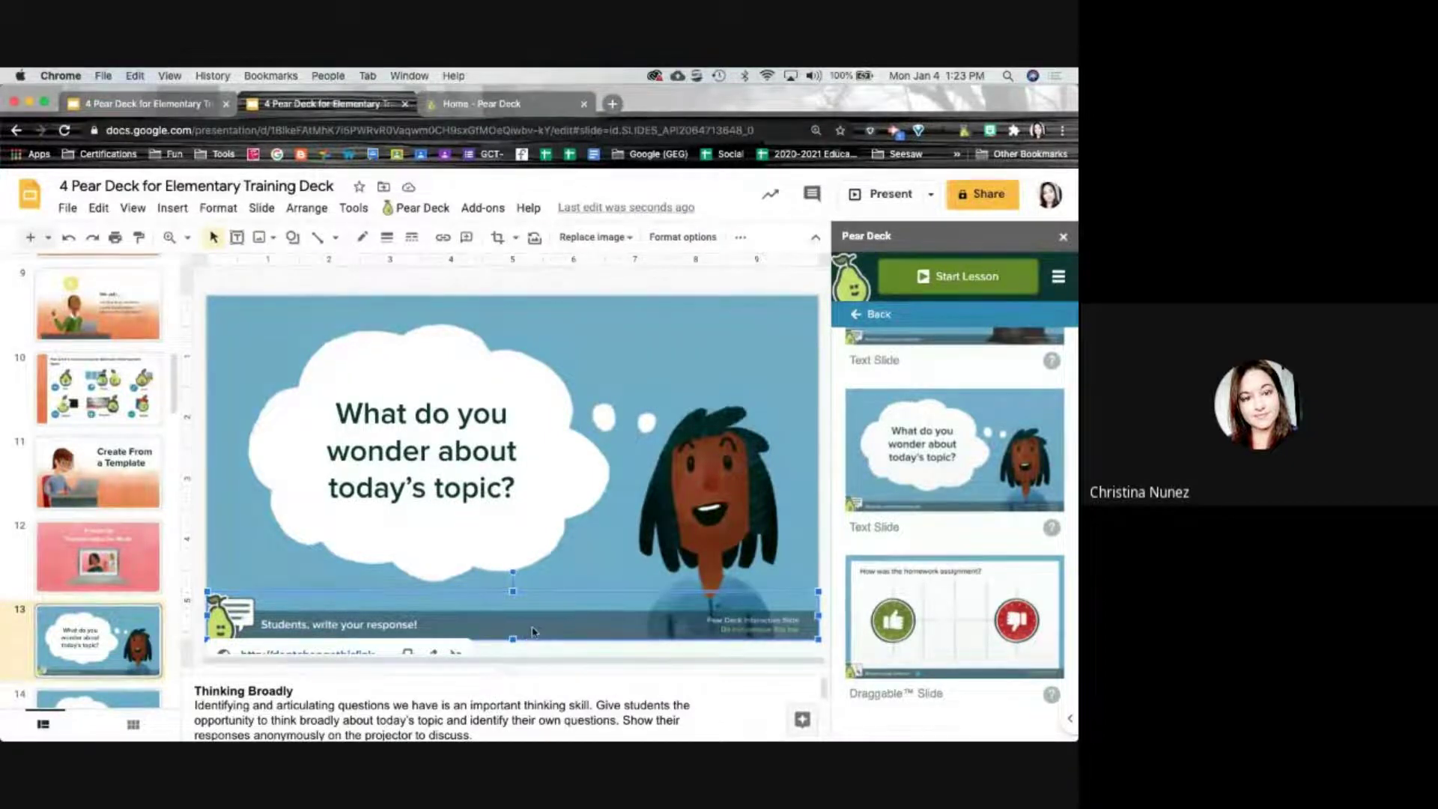
pyautogui.click(606, 552)
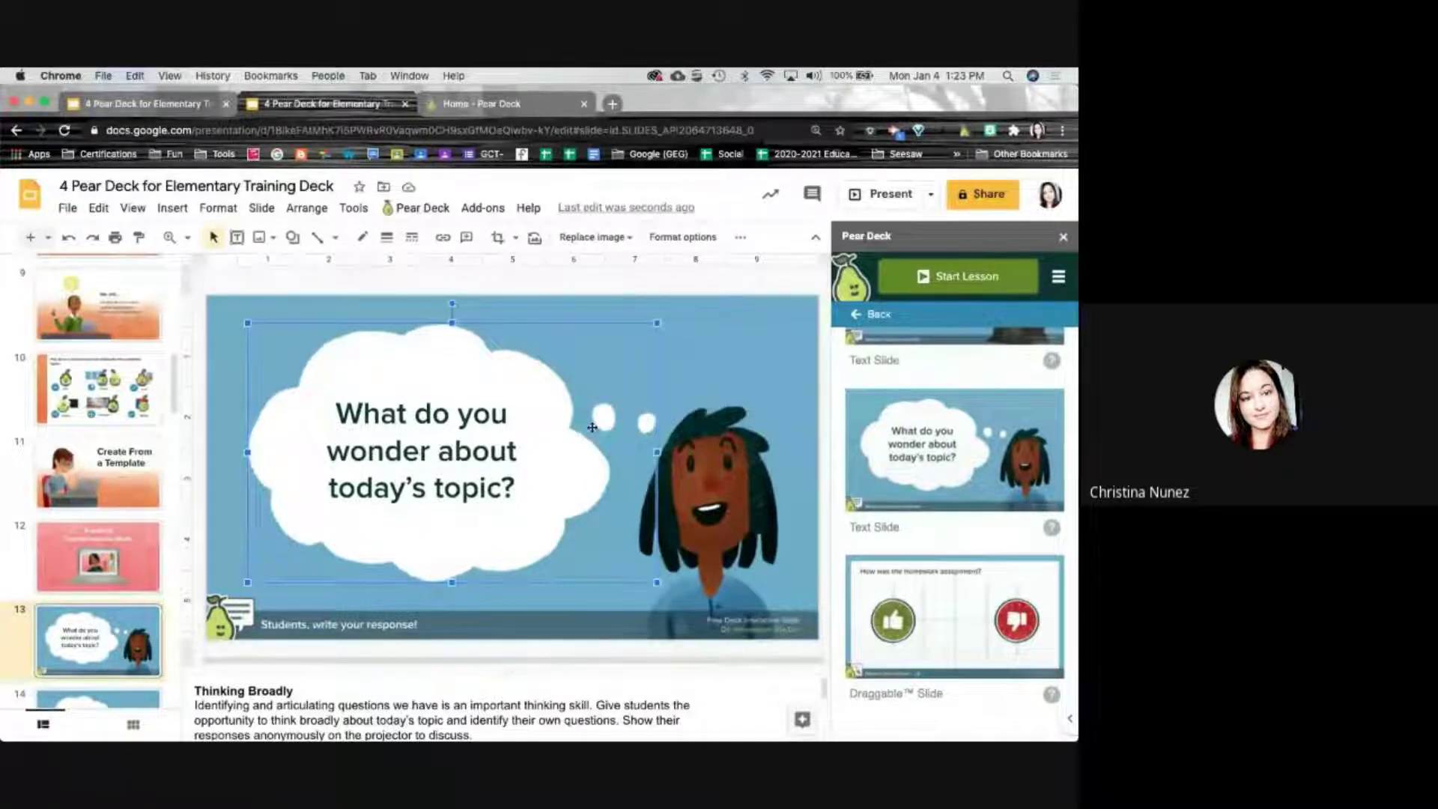
pyautogui.click(500, 452)
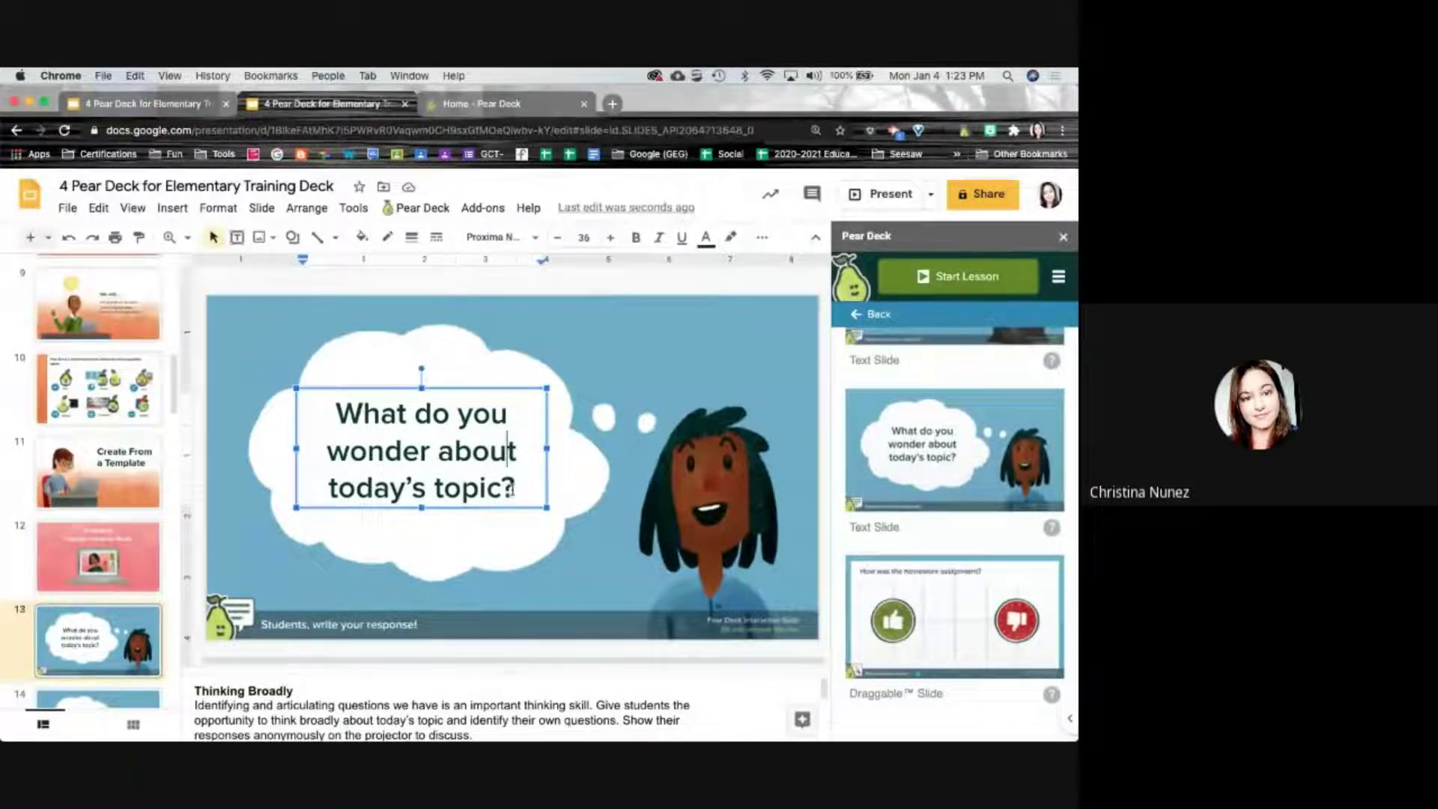
pyautogui.moveTo(513, 491); pyautogui.dragTo(326, 426)
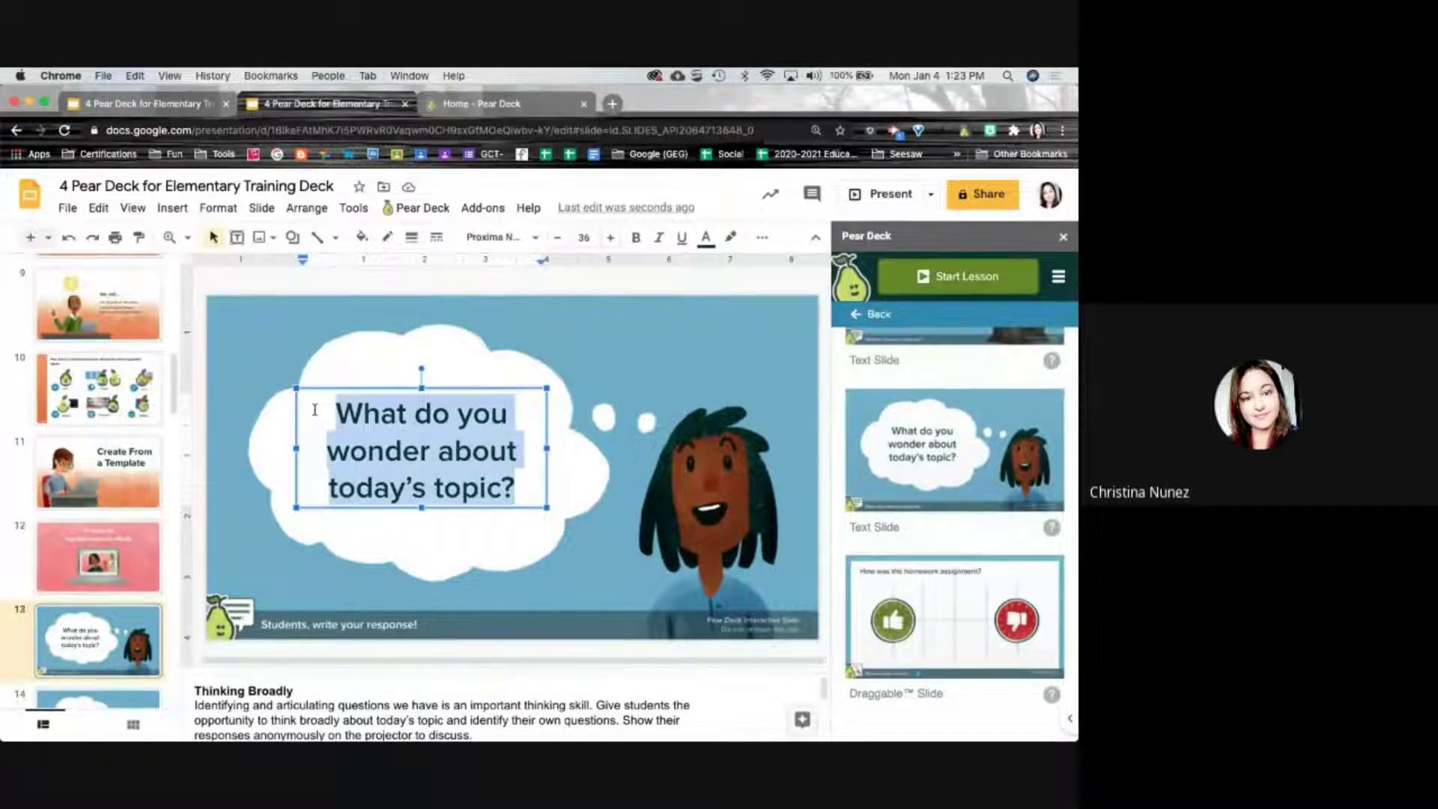
pyautogui.click(746, 495)
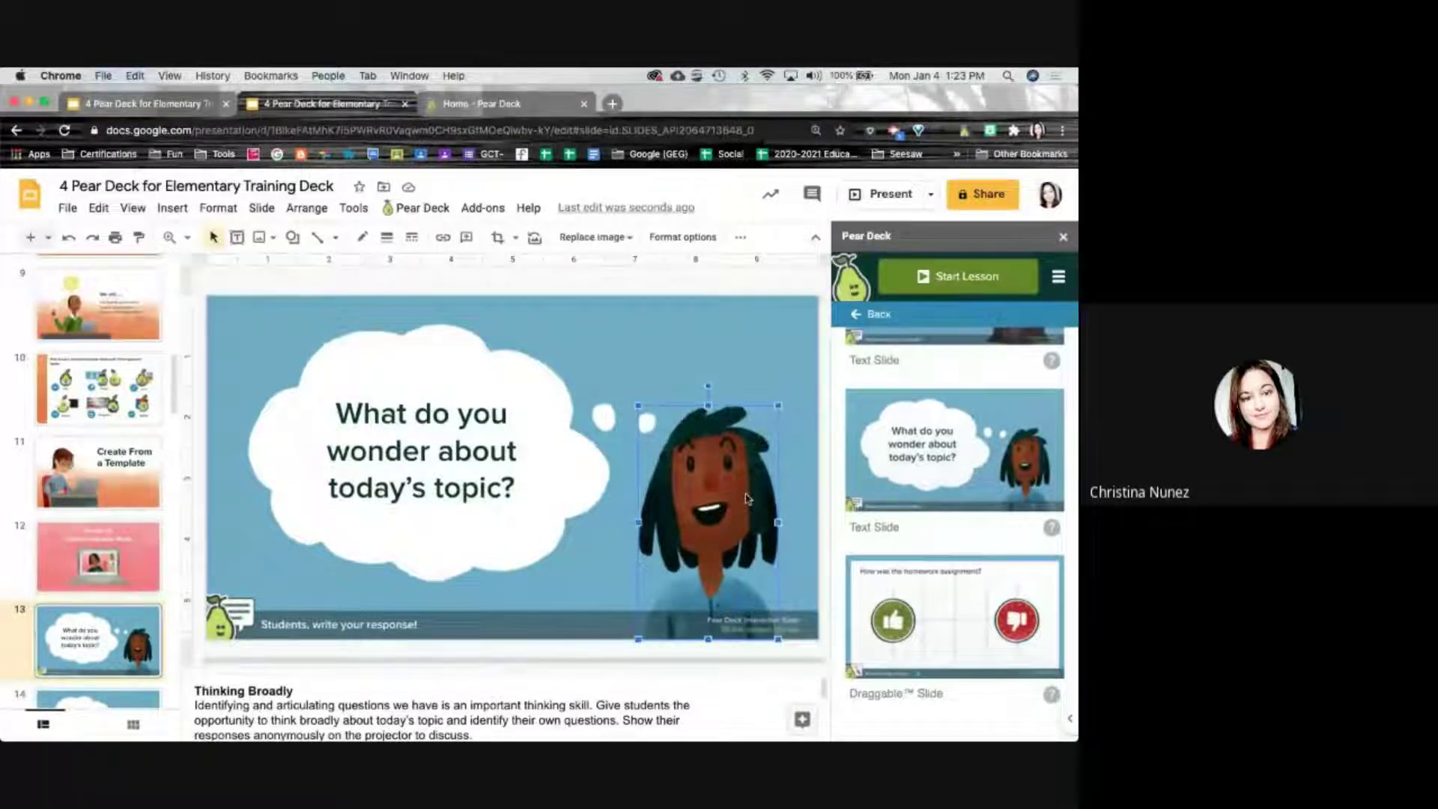
pyautogui.click(754, 359)
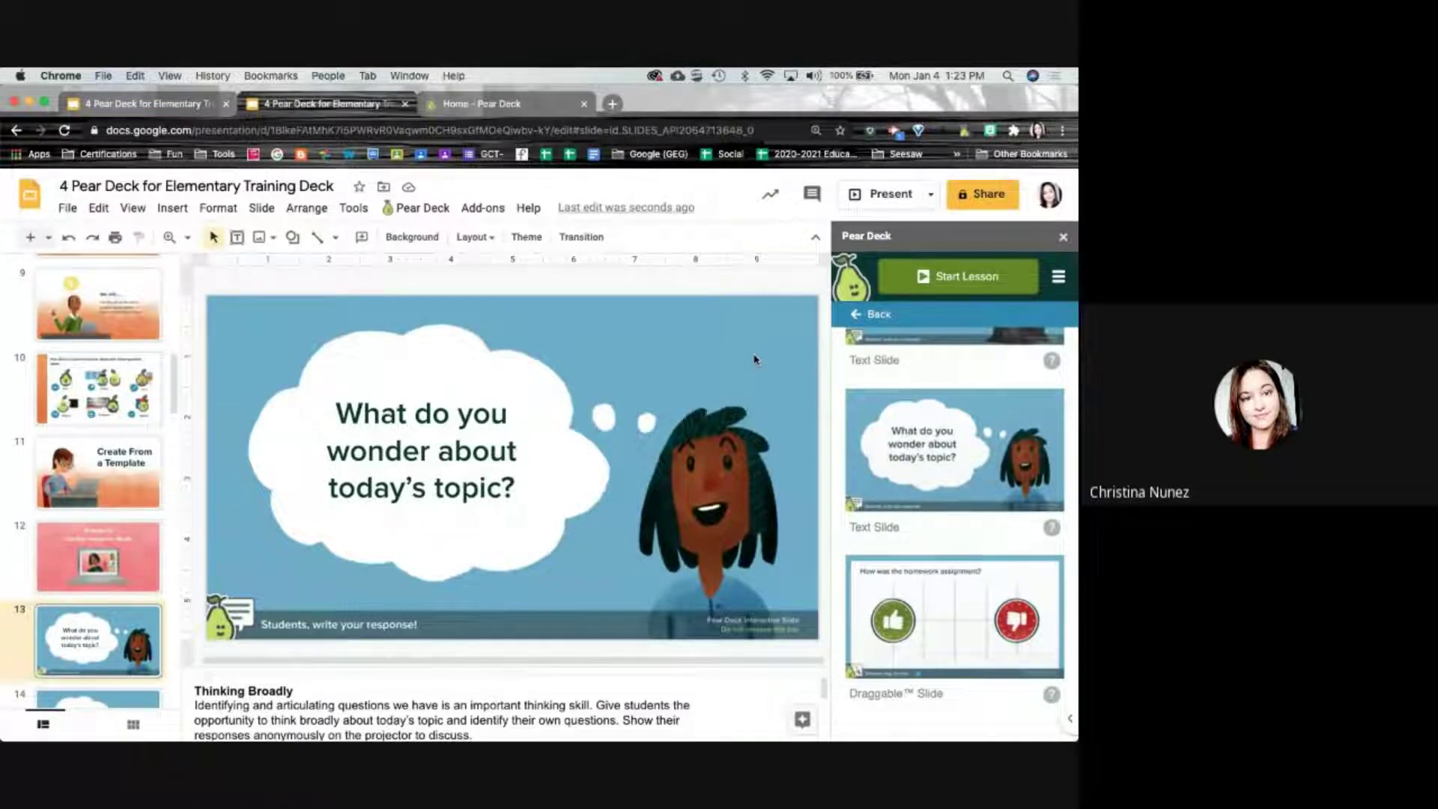
# Check slide 14, return to the 'What do you wonder' slide, and go back to the template library
pyautogui.scroll(-3, 111, 671)
pyautogui.click(116, 631)
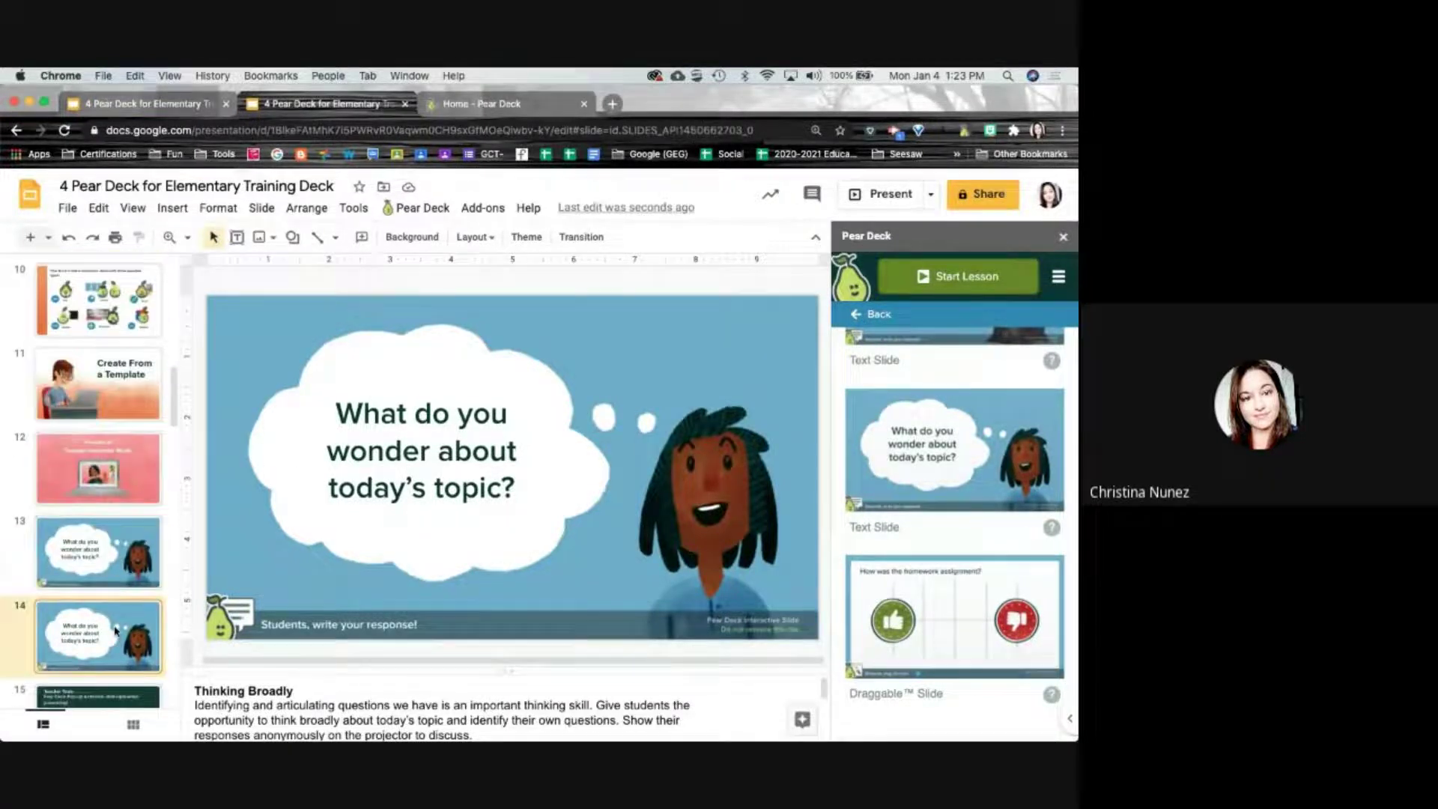
pyautogui.click(127, 546)
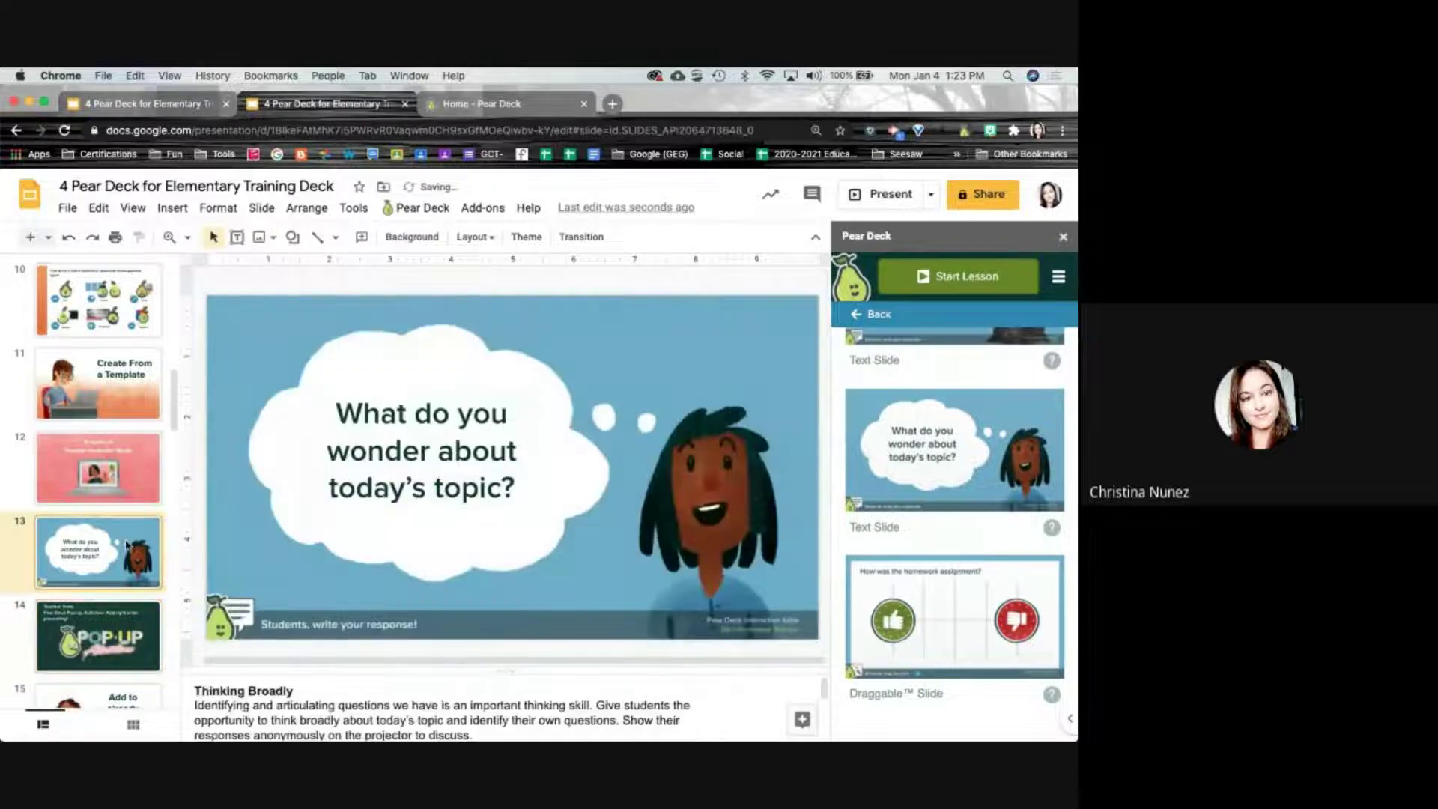
pyautogui.click(868, 314)
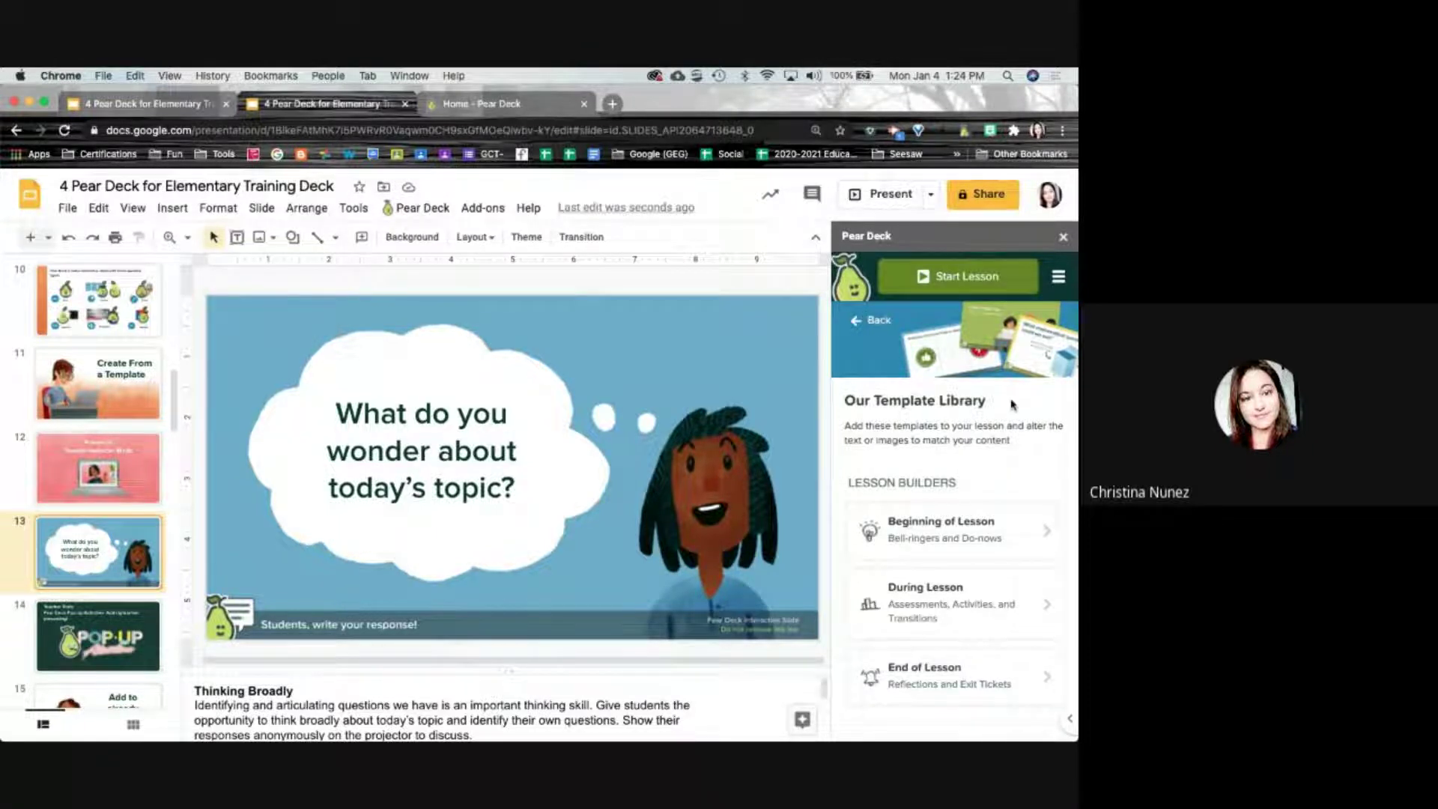
pyautogui.scroll(-3, 971, 494)
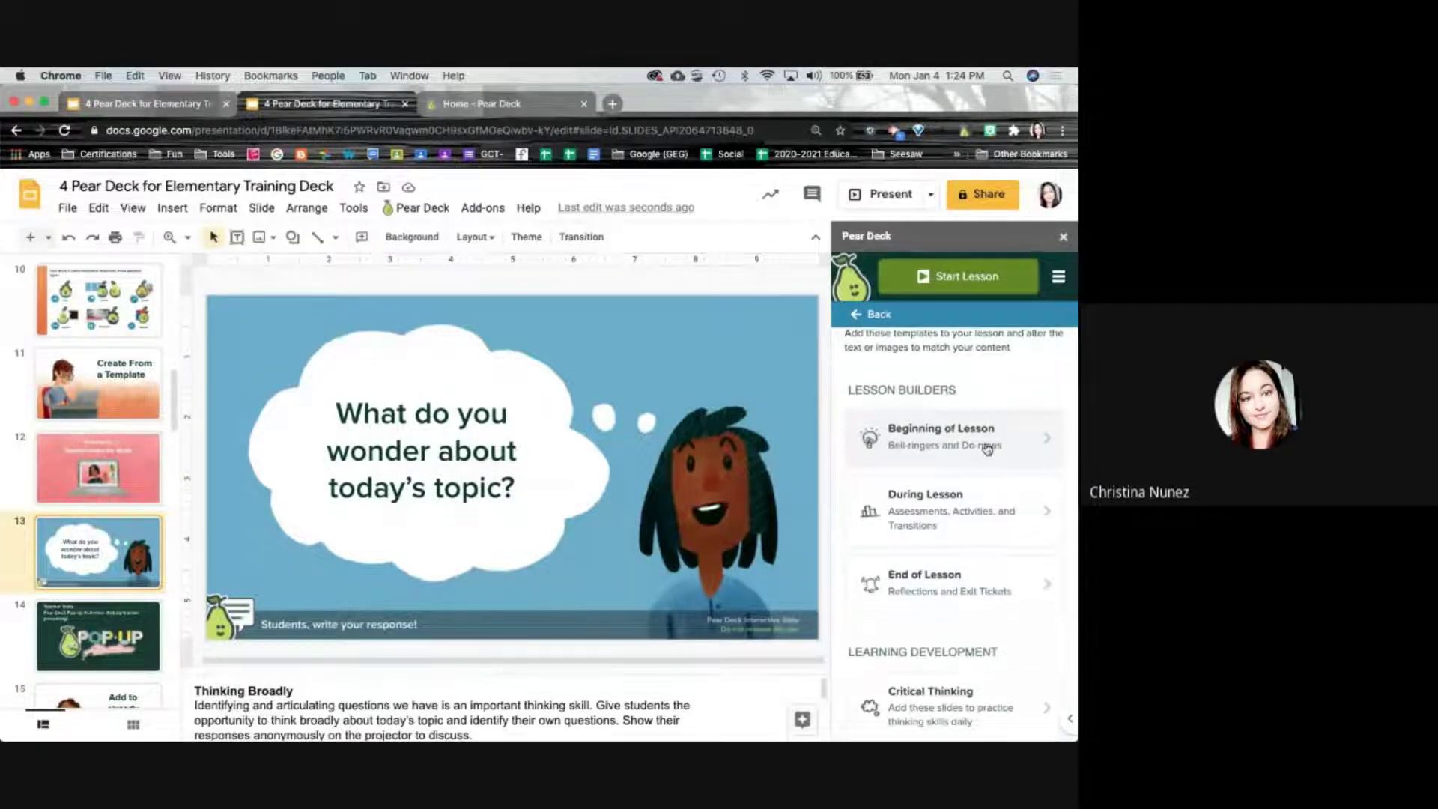
pyautogui.hotkey('alt', '/')
pyautogui.write('curso')
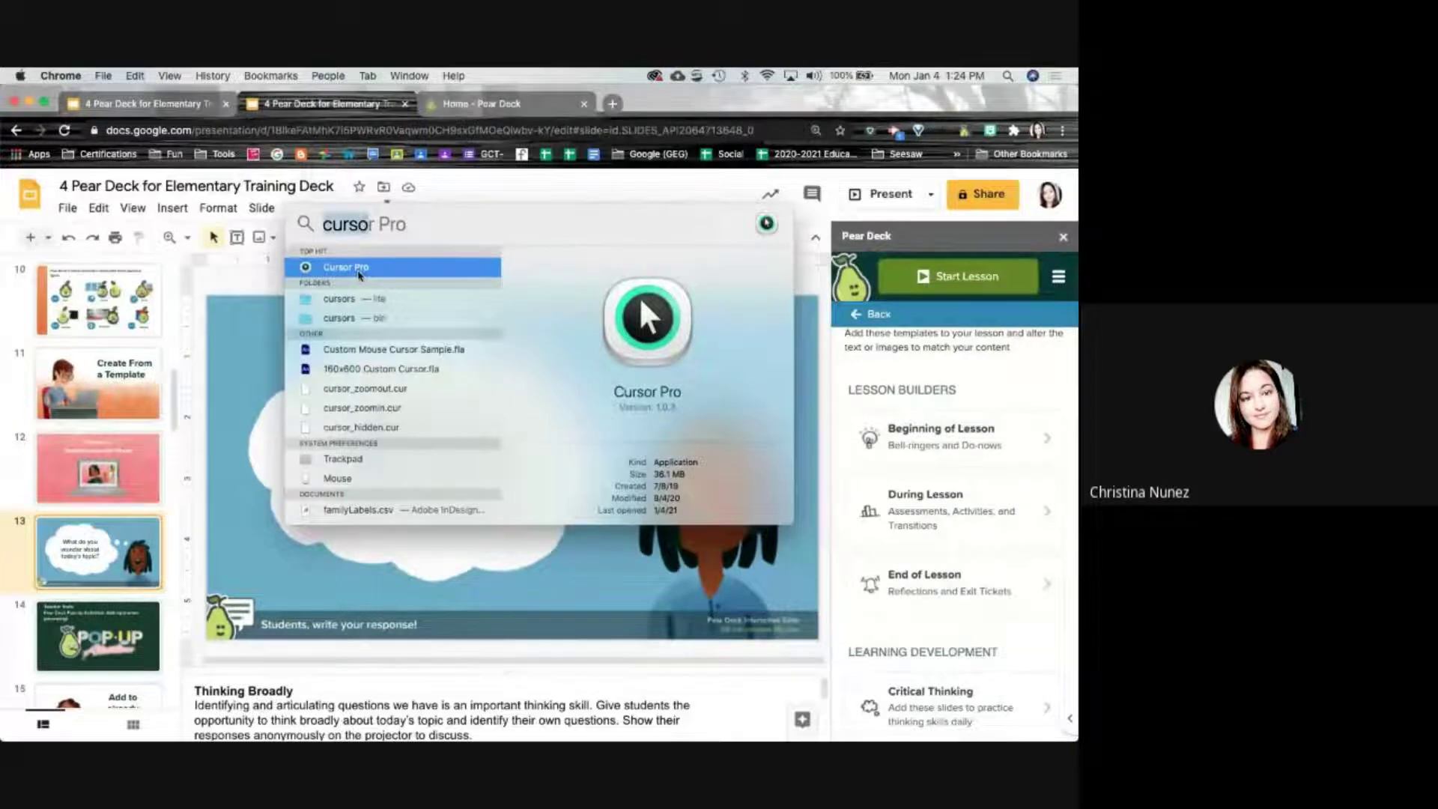
pyautogui.click(361, 271)
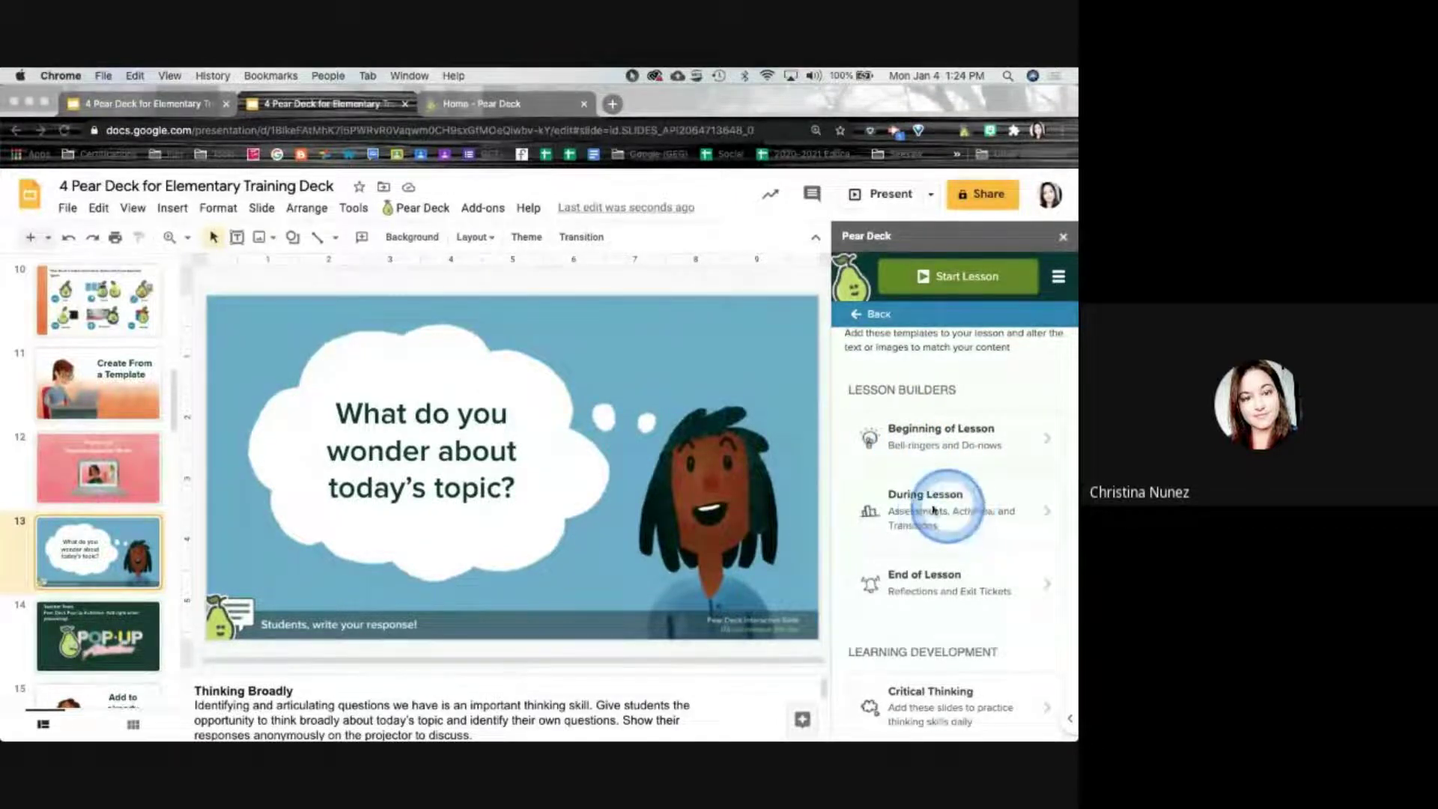
# Open the During Lesson templates and insert the True or False multiple-choice slide
pyautogui.click(1035, 513)
pyautogui.click(986, 514)
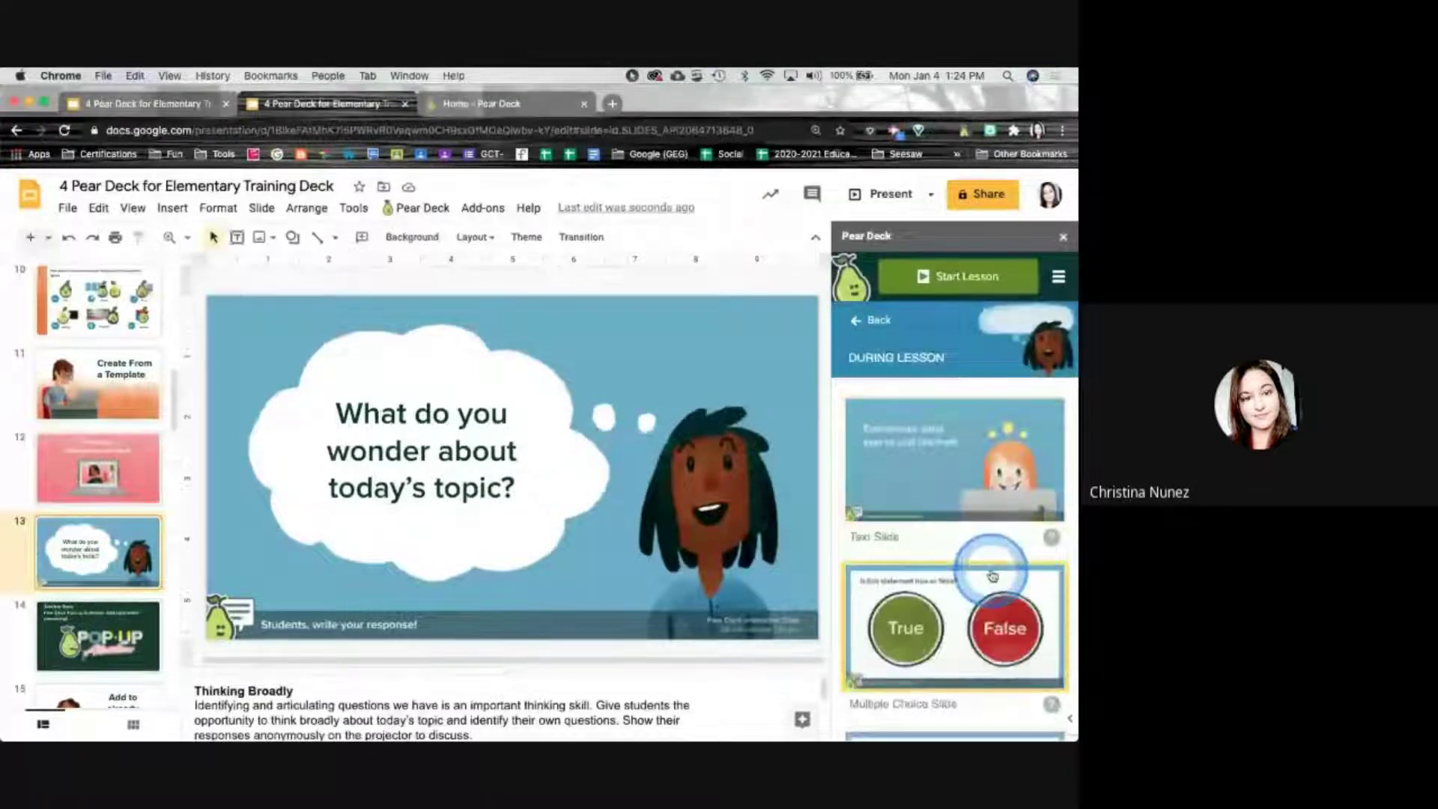
pyautogui.scroll(-5, 992, 576)
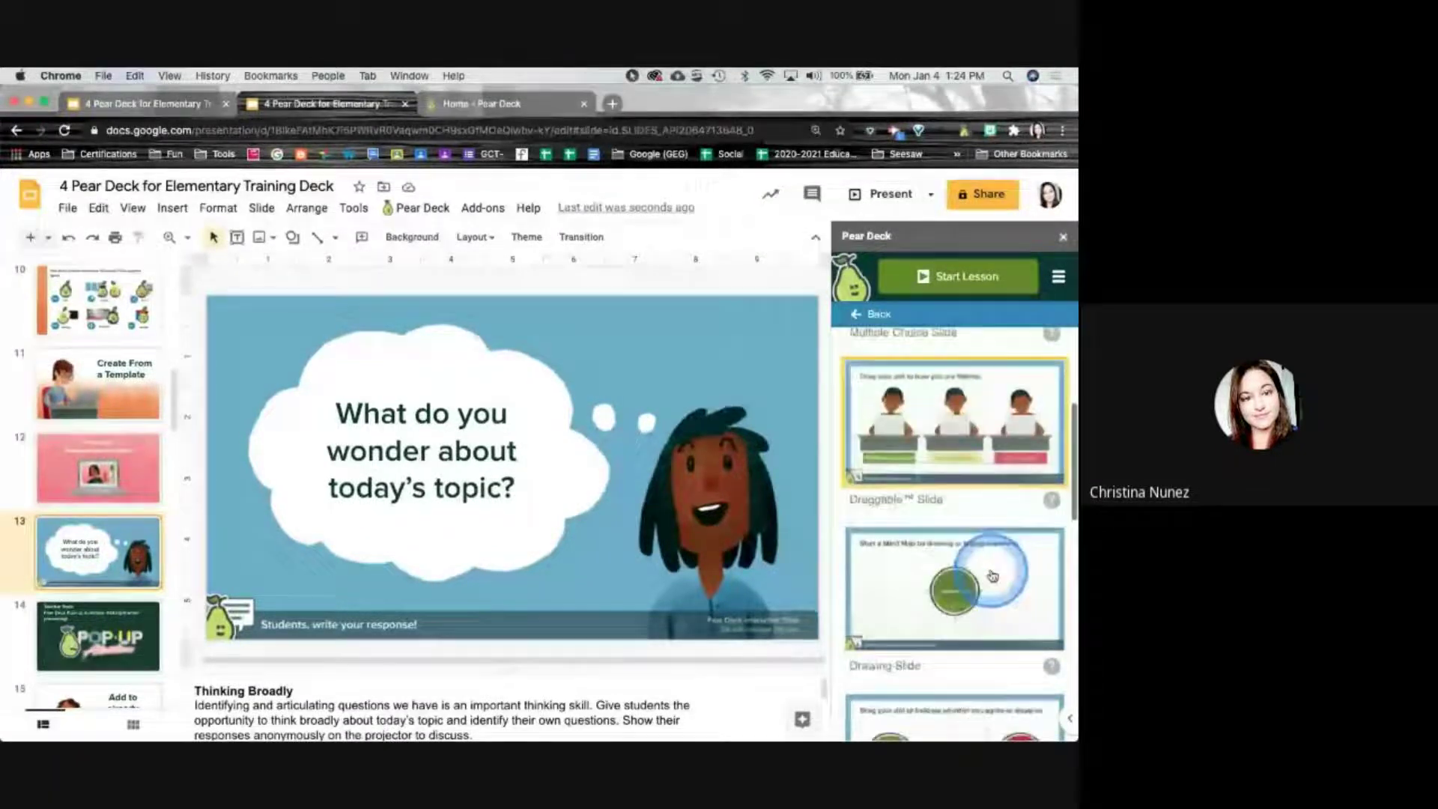
pyautogui.scroll(-5, 992, 576)
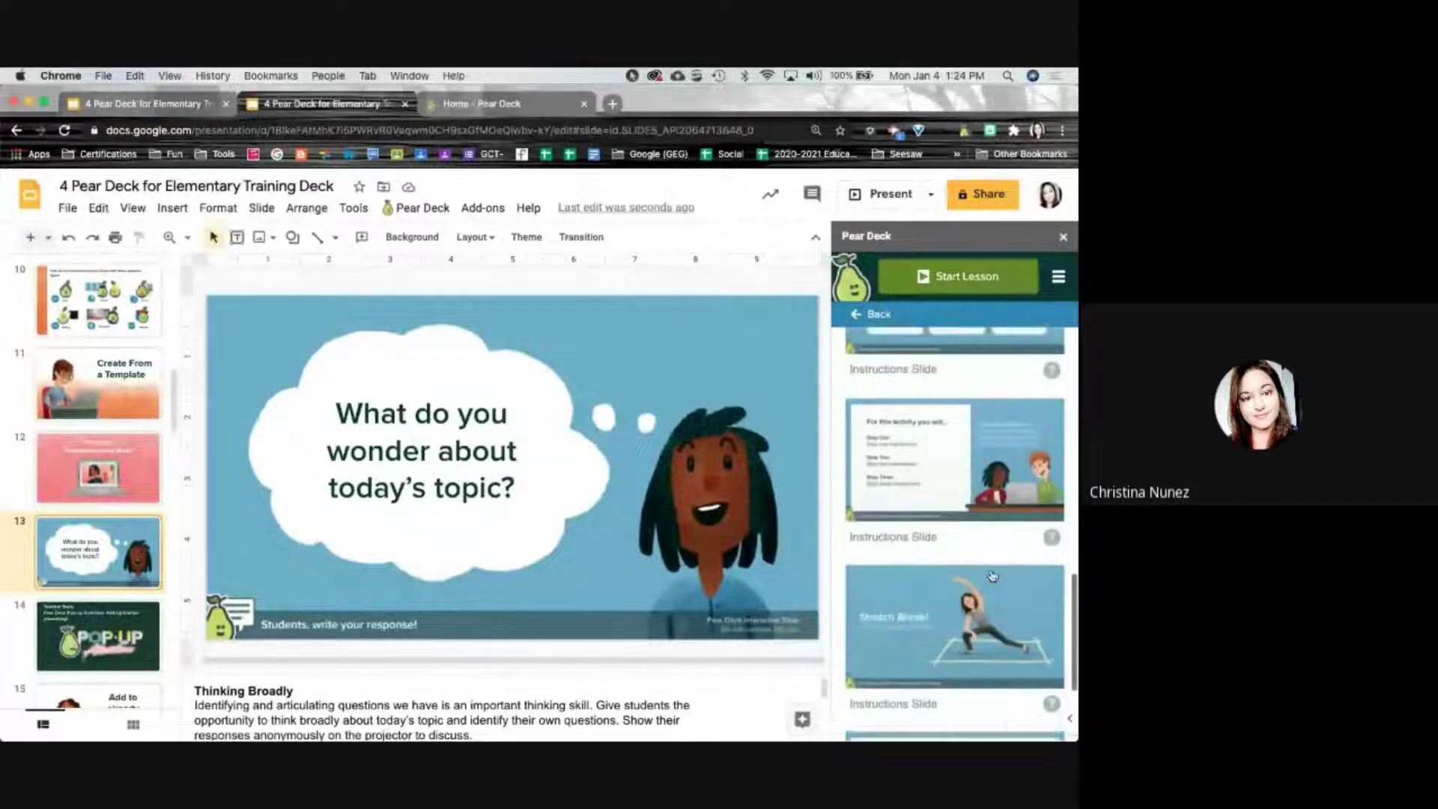
pyautogui.scroll(8, 992, 575)
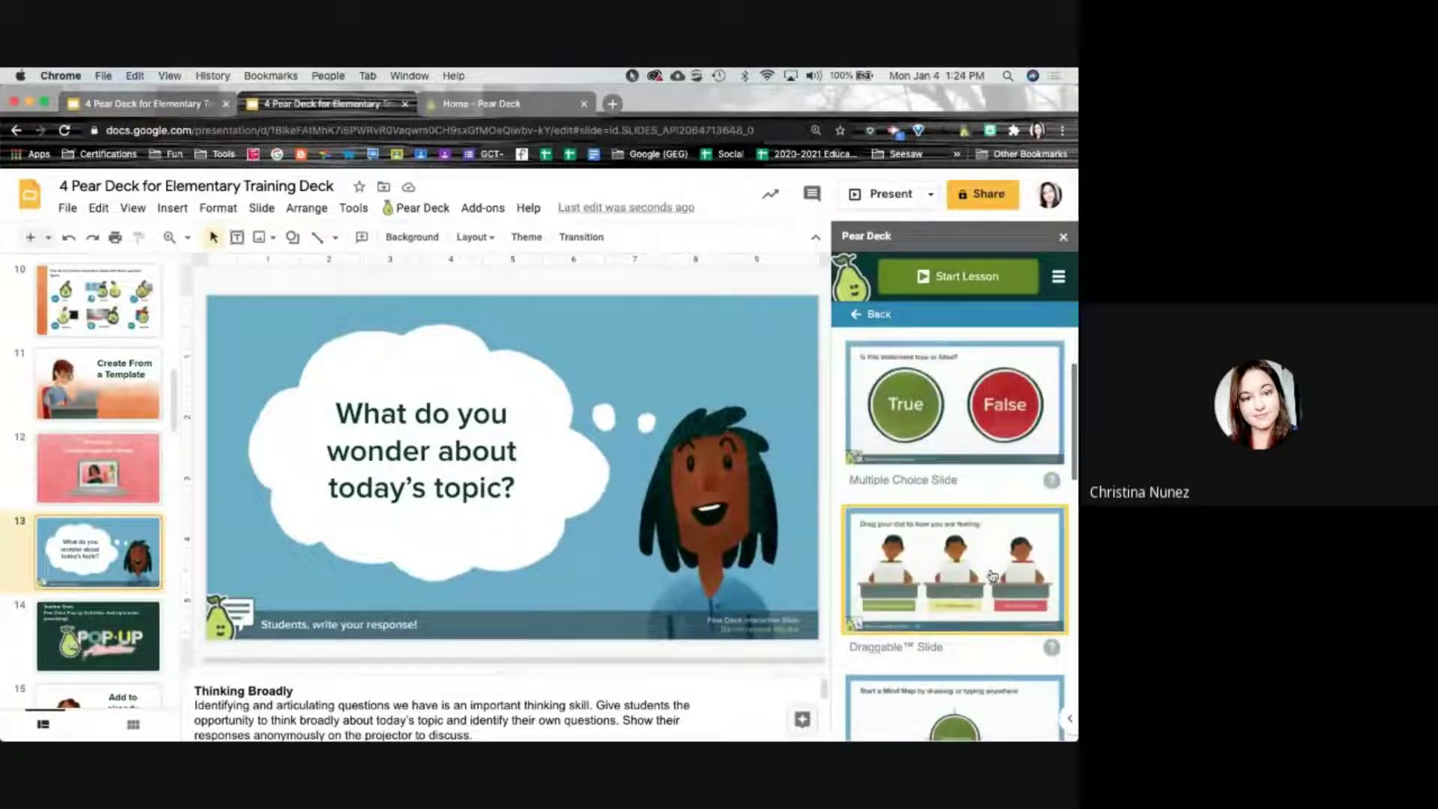
pyautogui.scroll(1, 993, 575)
pyautogui.click(981, 541)
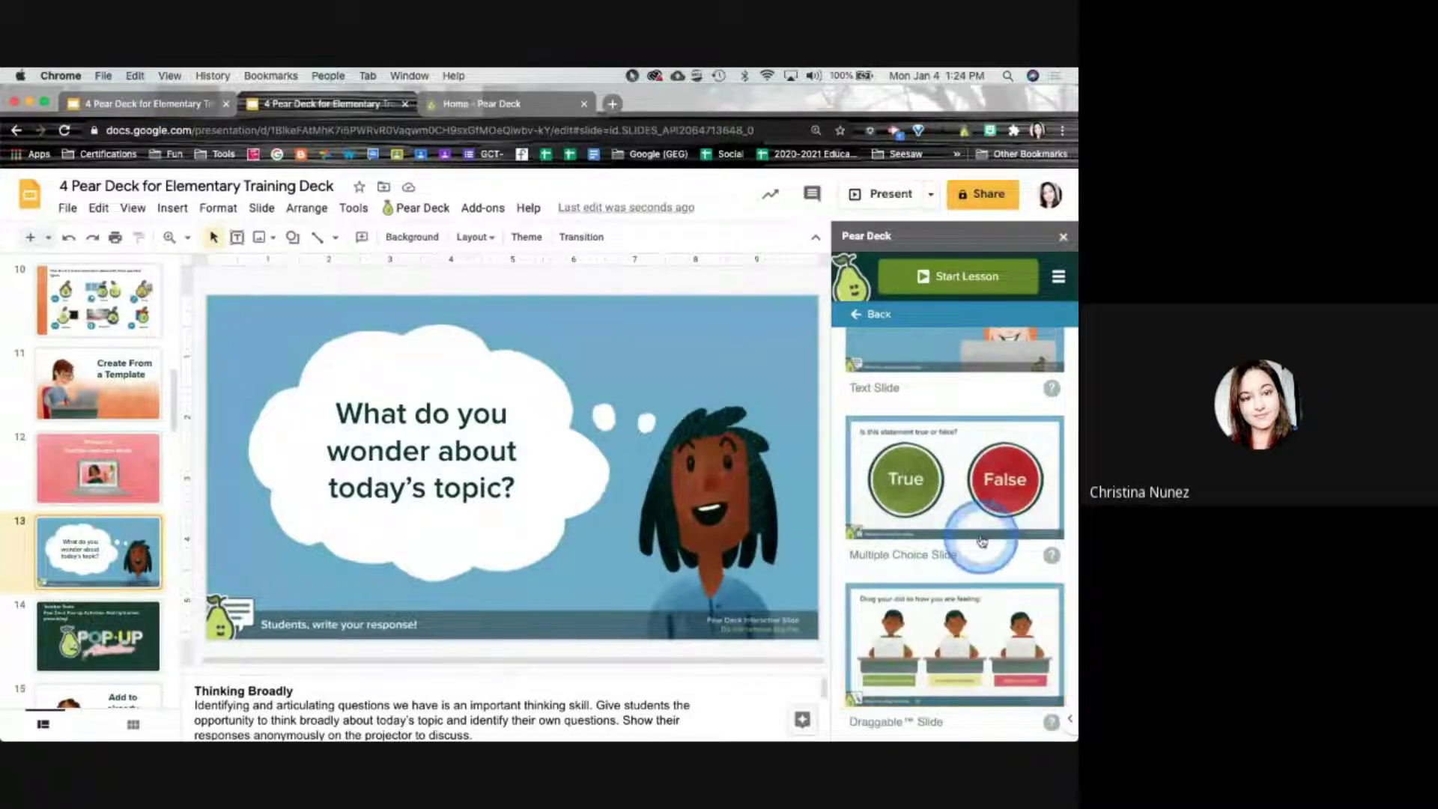
pyautogui.click(962, 492)
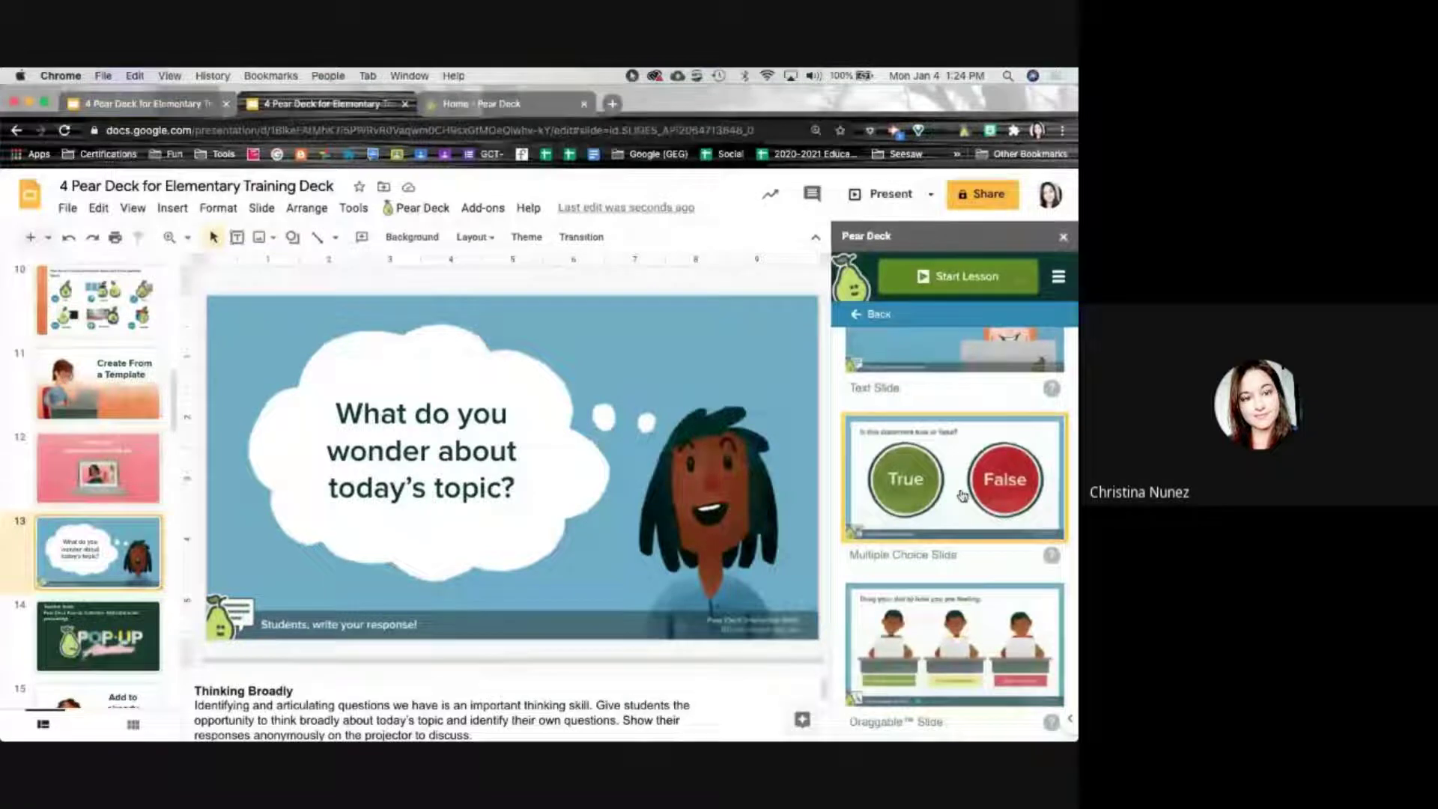
# Replace slide 14's question title with '2020 was the best year ever!'
pyautogui.click(469, 339)
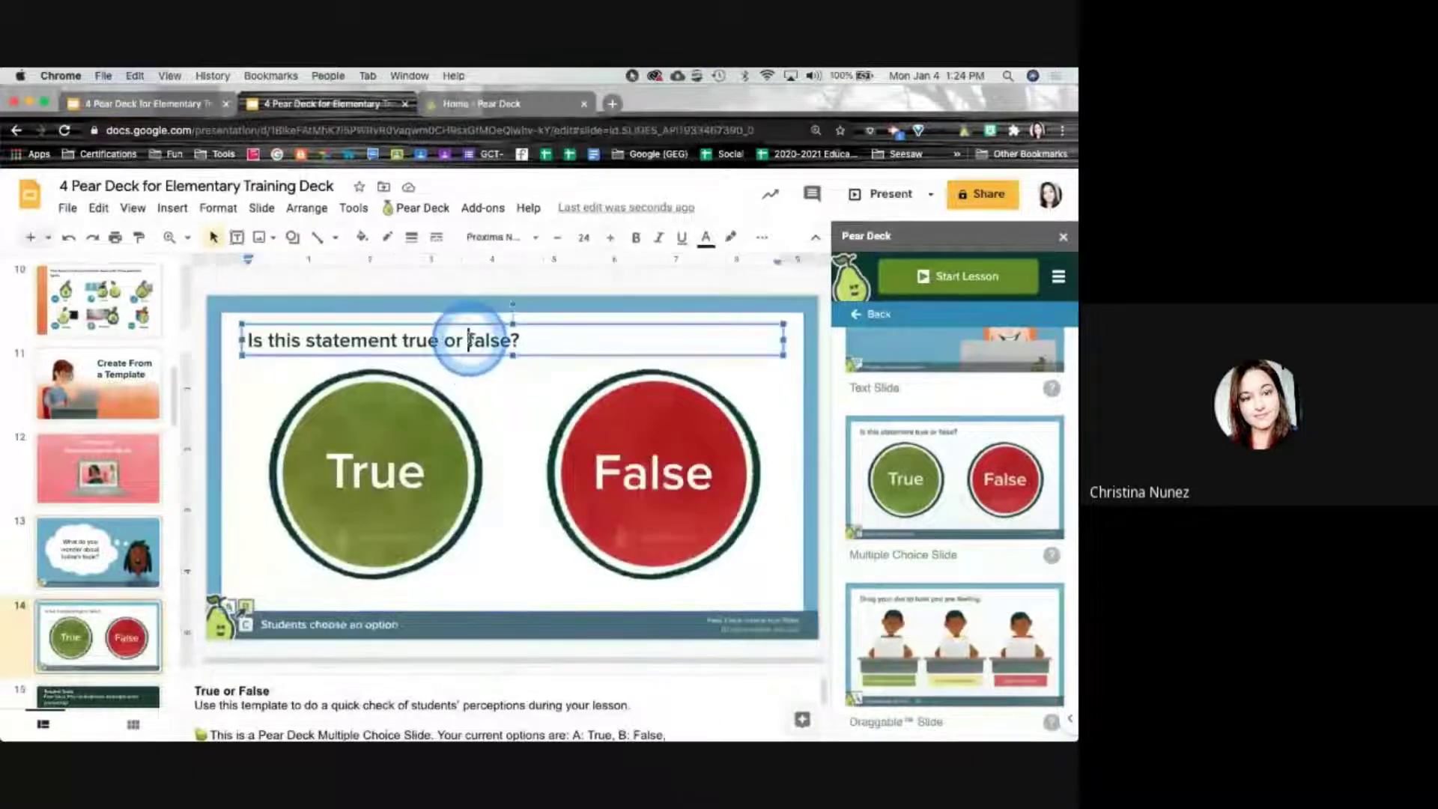
pyautogui.moveTo(527, 352); pyautogui.dragTo(242, 319)
pyautogui.write('2020 was the')
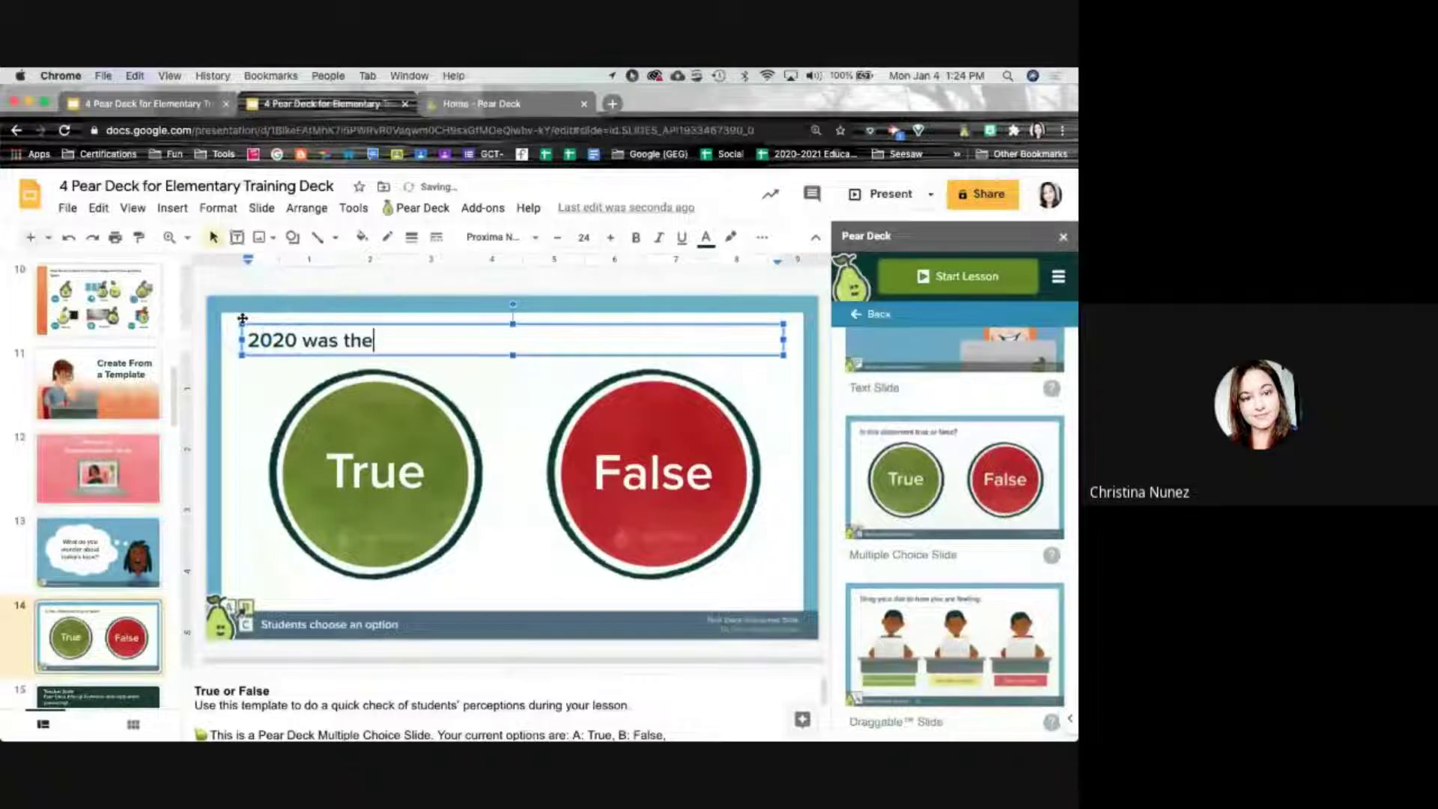
pyautogui.write(' best year ever!')
pyautogui.click(242, 318)
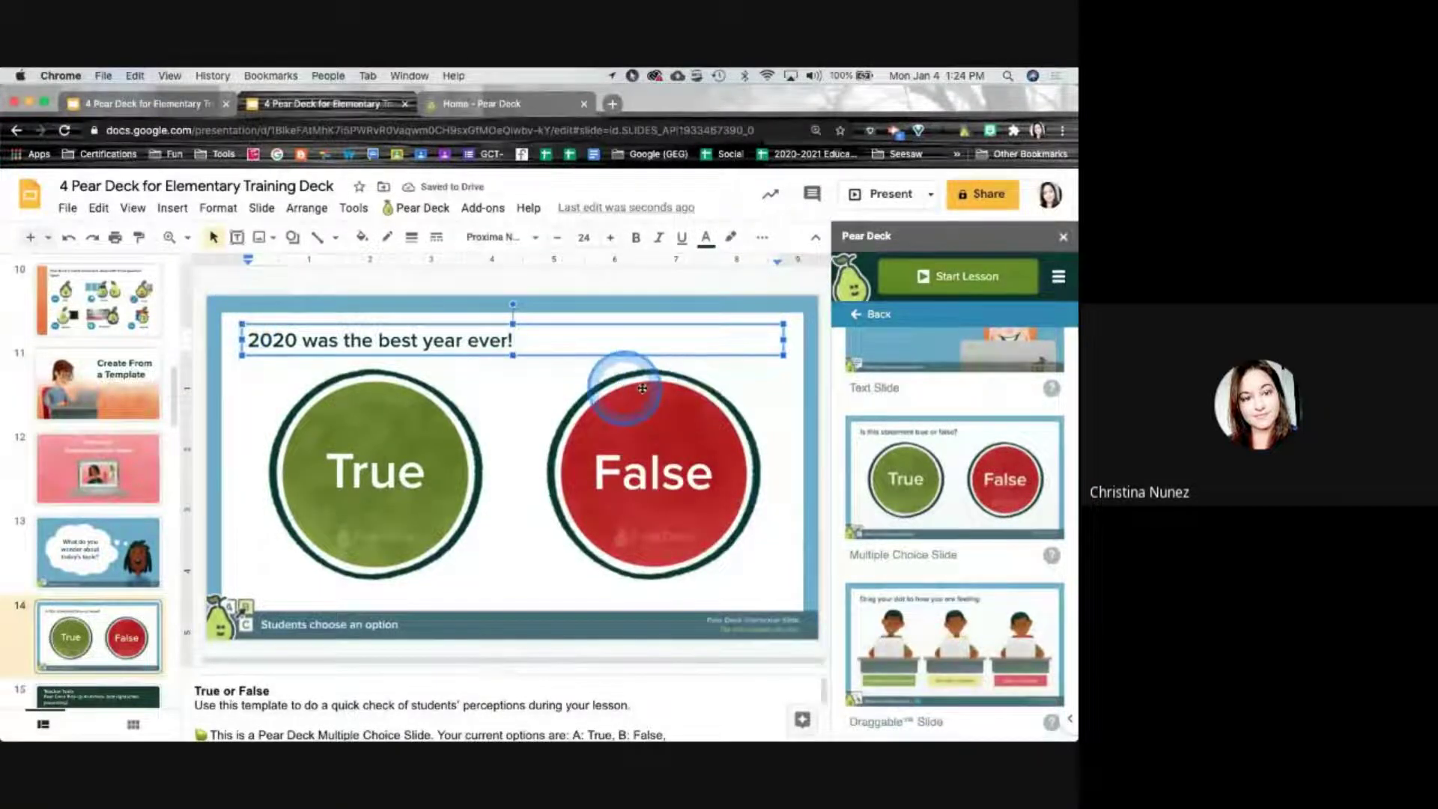
pyautogui.click(813, 387)
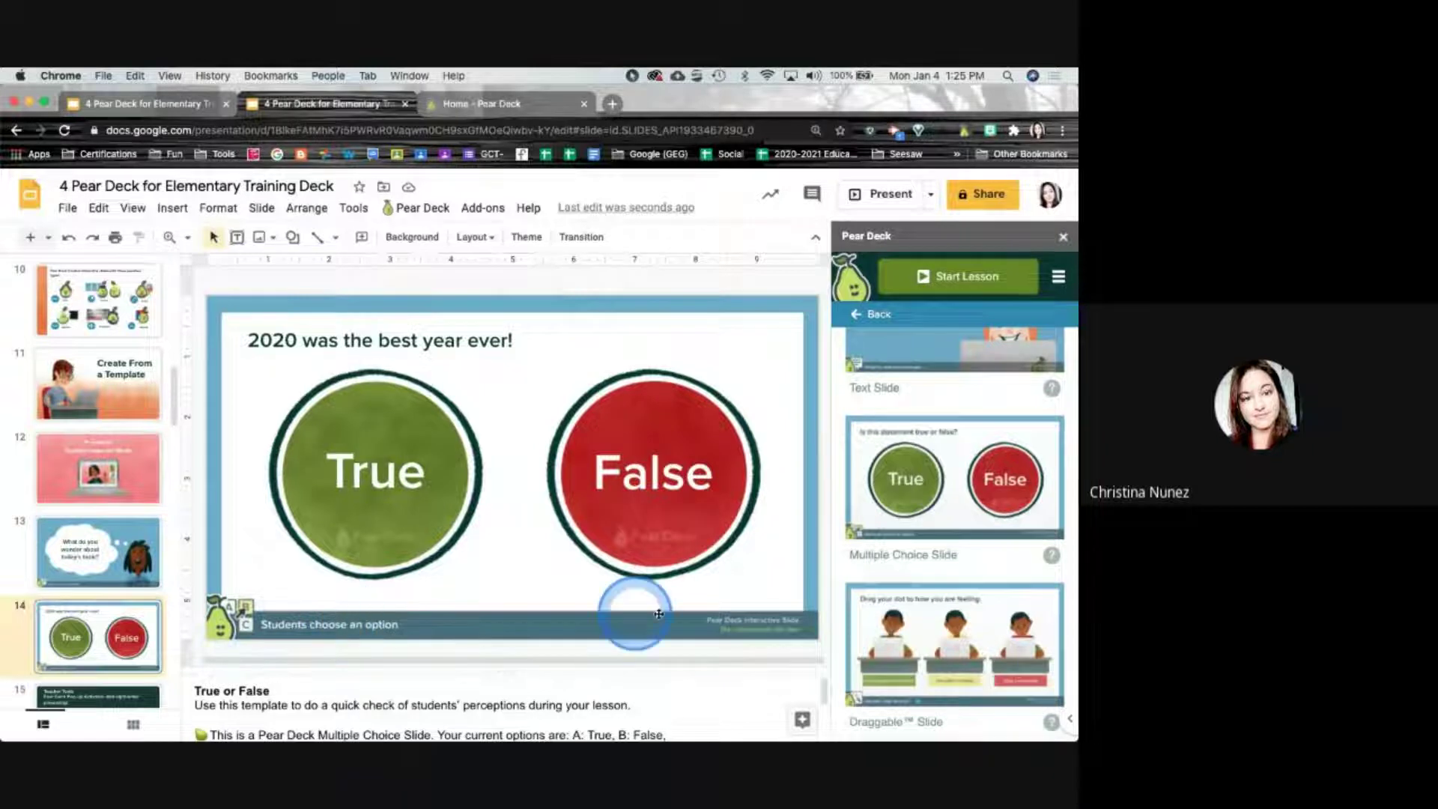
# From Subject Areas, open Littles and insert the 'Circle the items that start with [B]' drawing slide
pyautogui.click(865, 321)
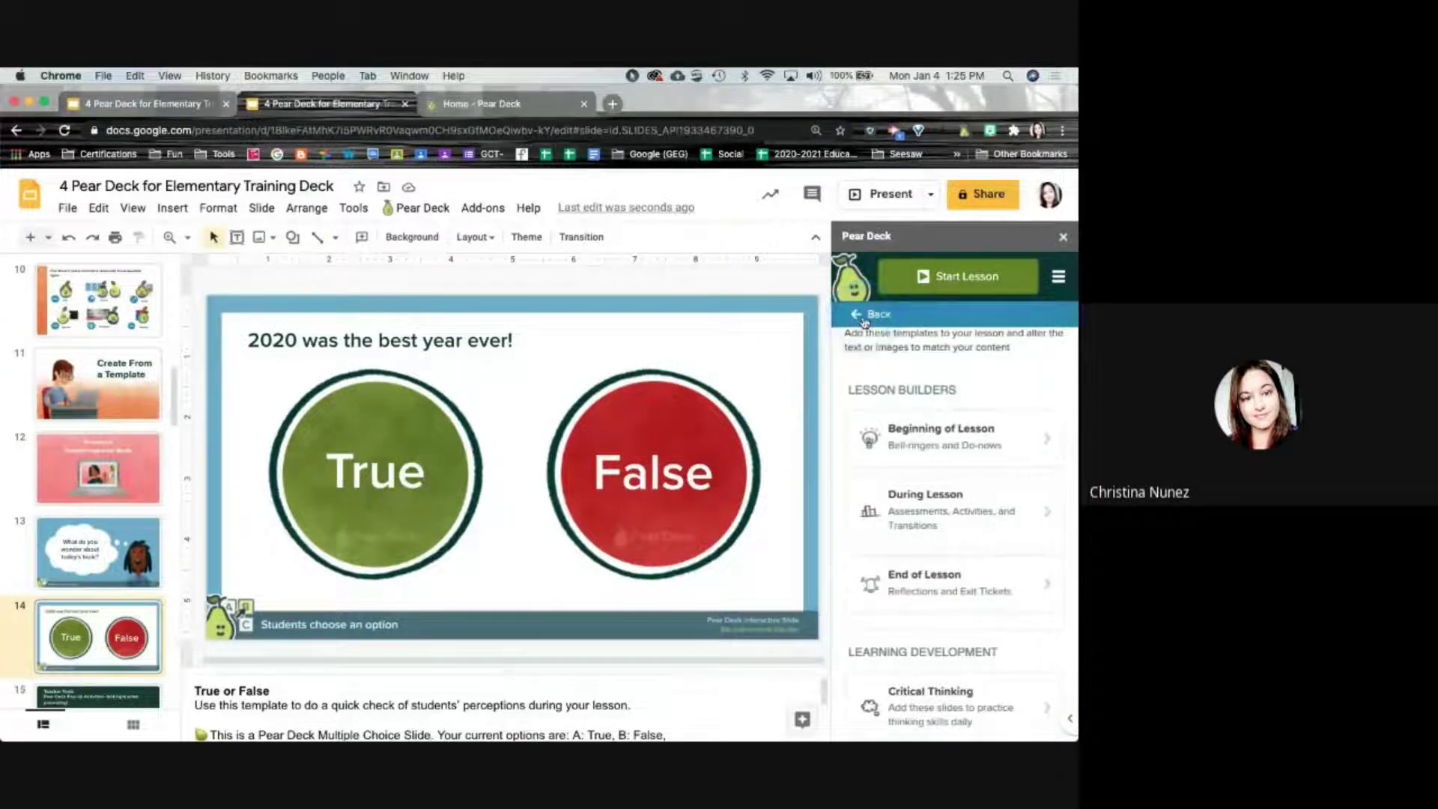
pyautogui.scroll(-3, 963, 424)
pyautogui.scroll(-2, 962, 429)
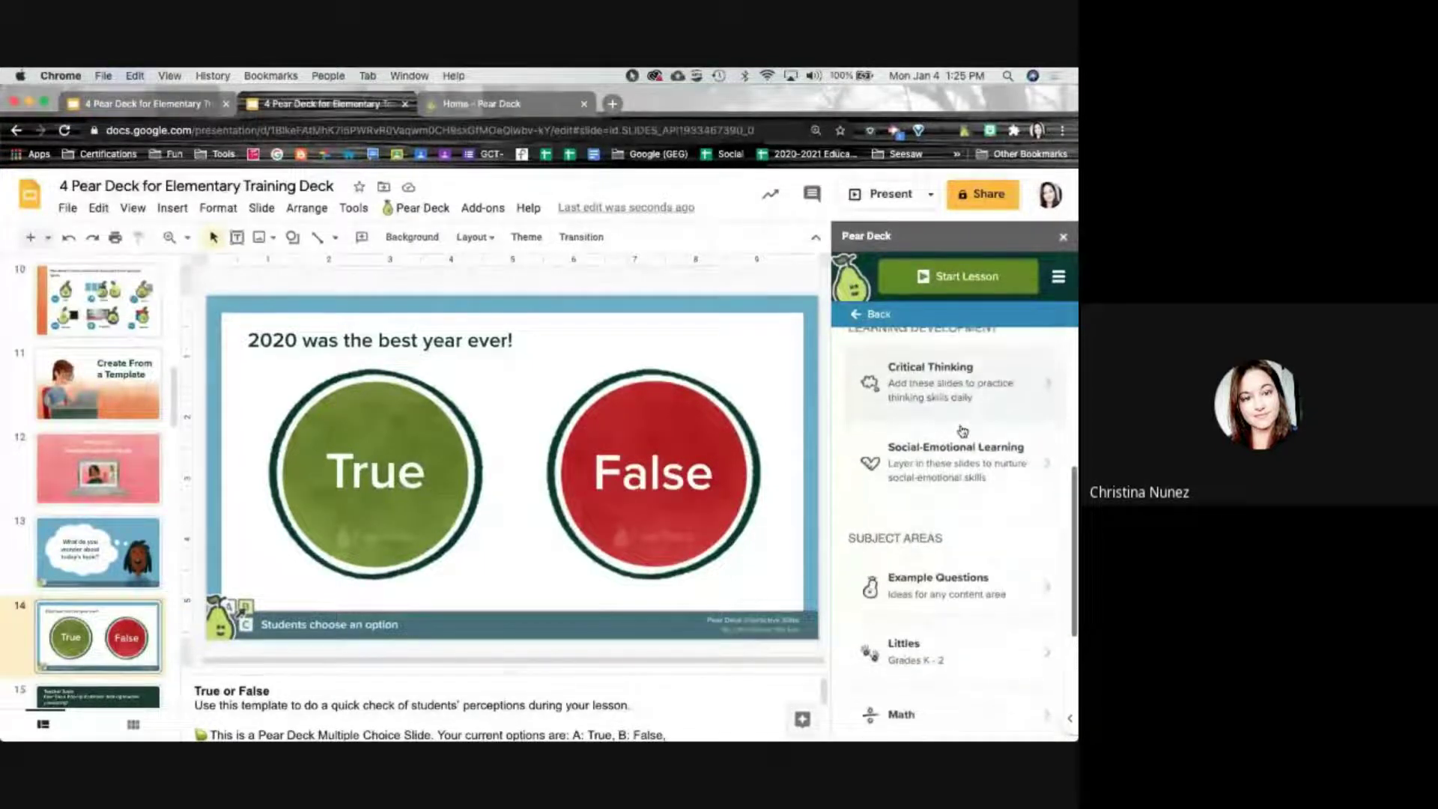
pyautogui.click(961, 454)
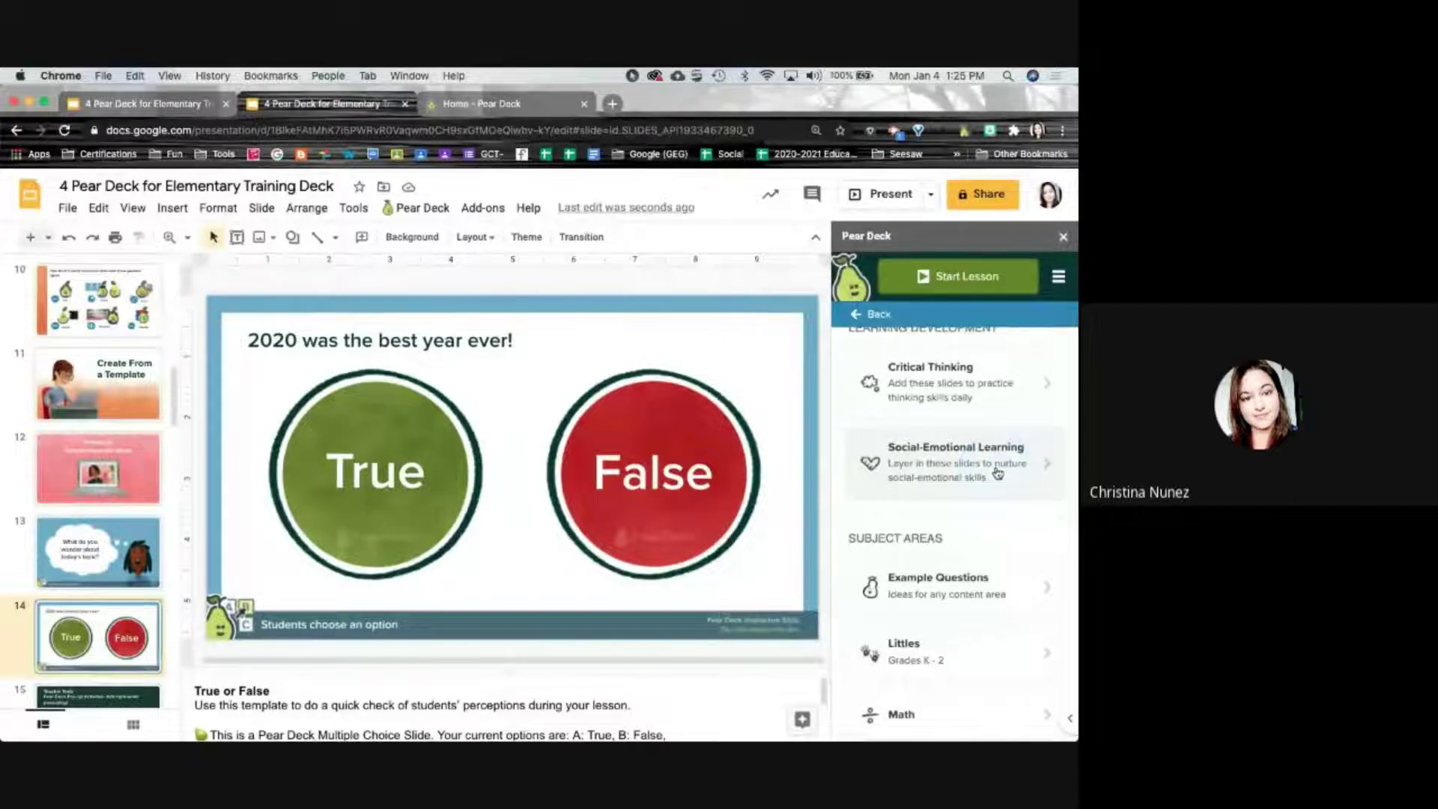
pyautogui.scroll(-3, 989, 510)
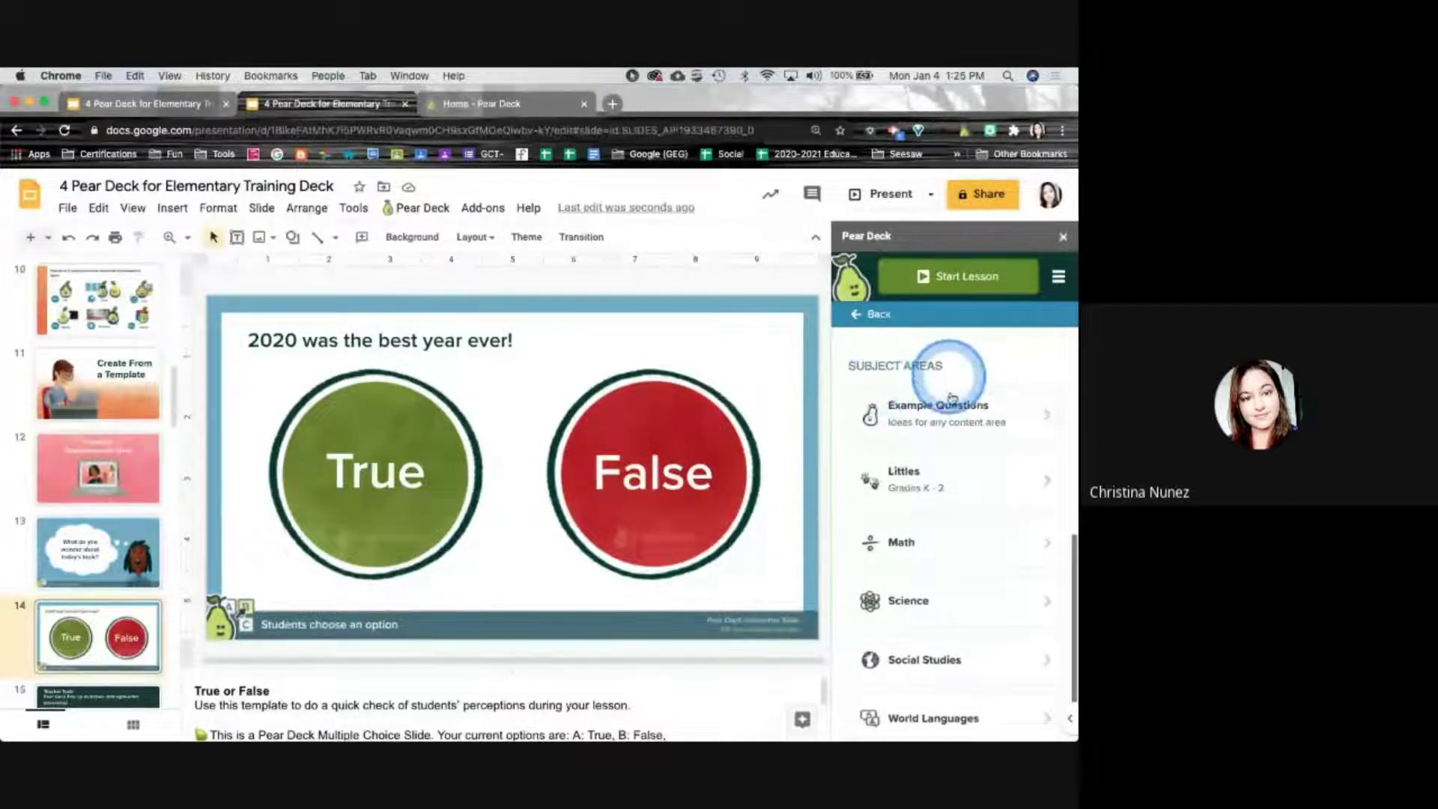
pyautogui.click(927, 483)
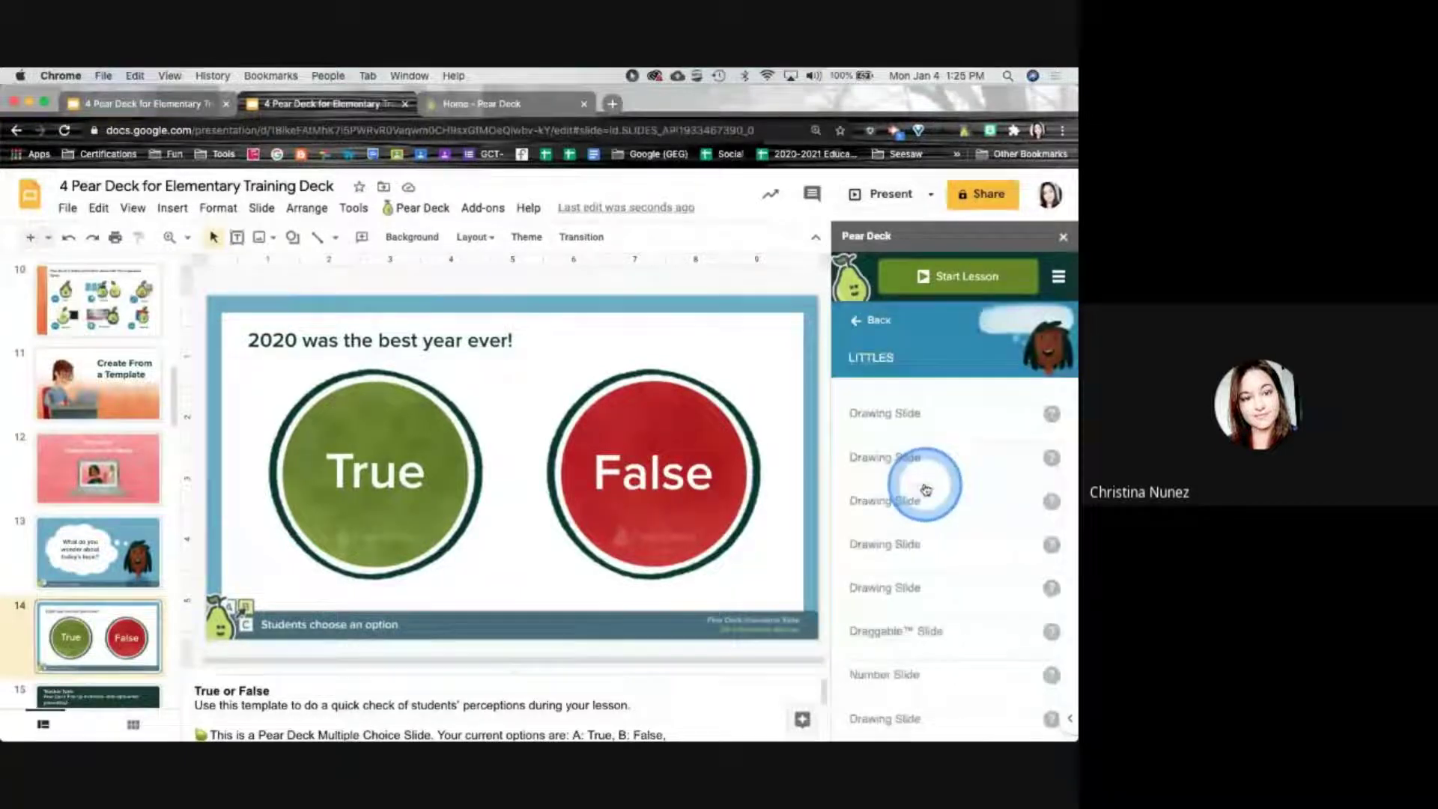
pyautogui.scroll(-2, 972, 520)
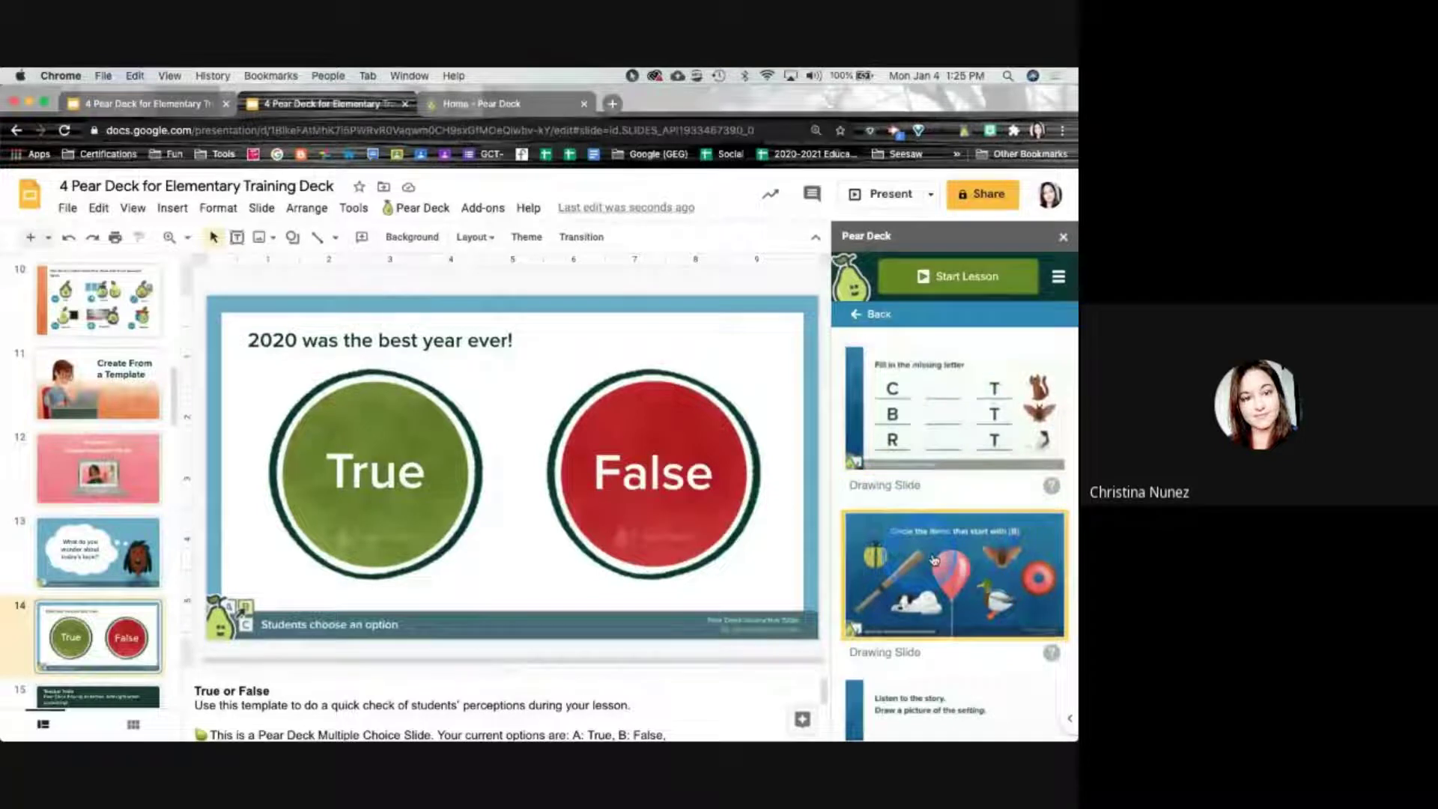
pyautogui.click(988, 569)
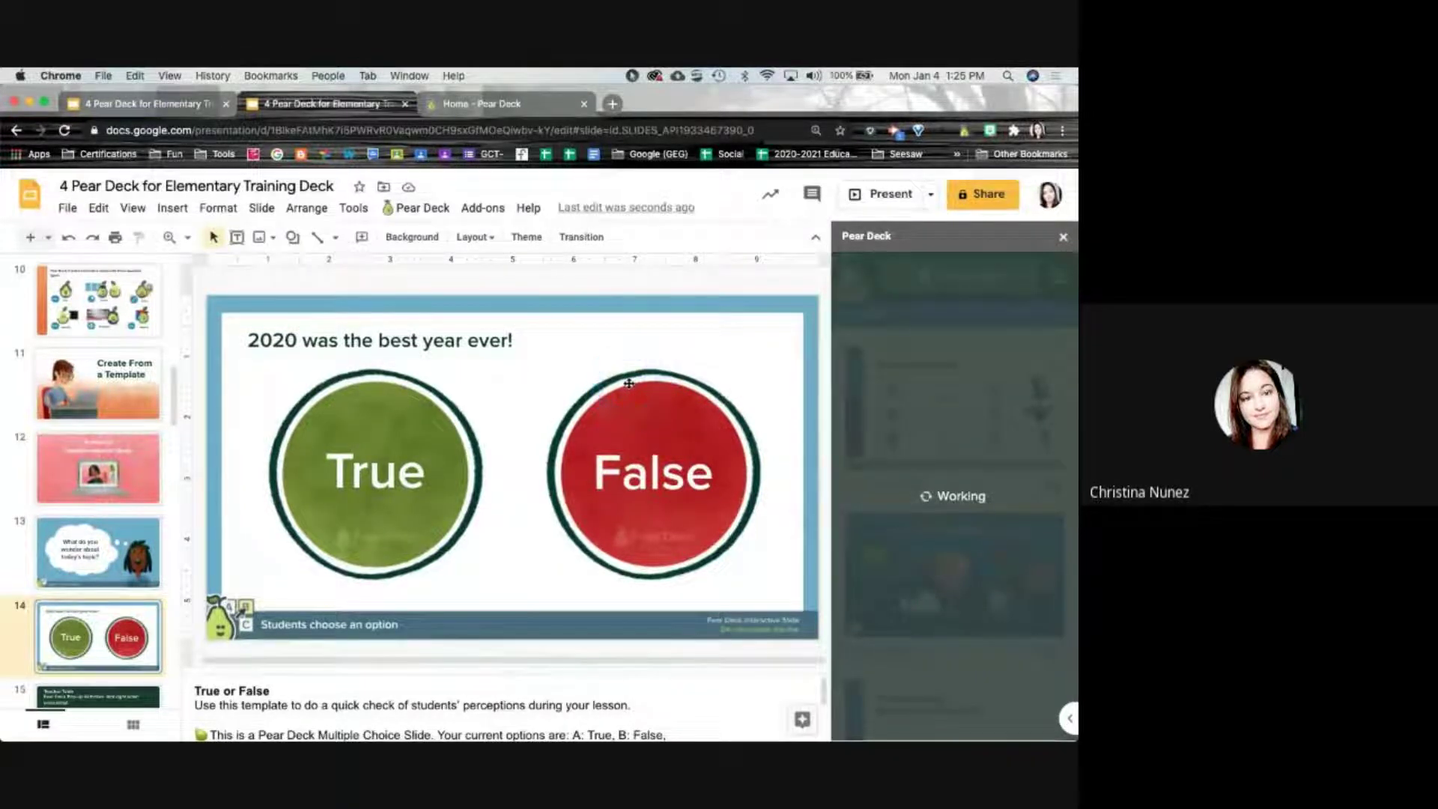
# Display slide 15, the new 'Circle the items that start with [B]' drawing slide
pyautogui.click(97, 696)
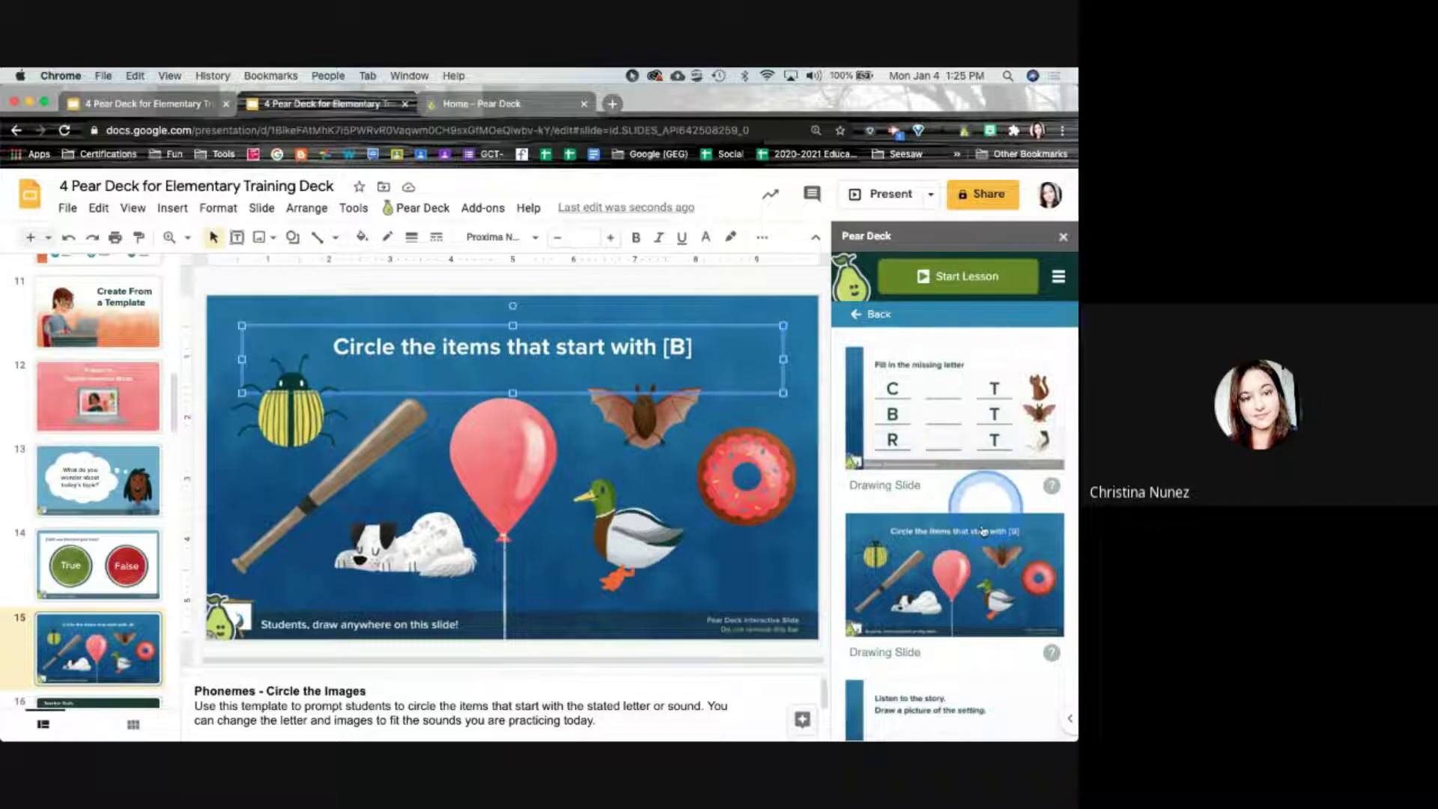
pyautogui.scroll(-2, 973, 494)
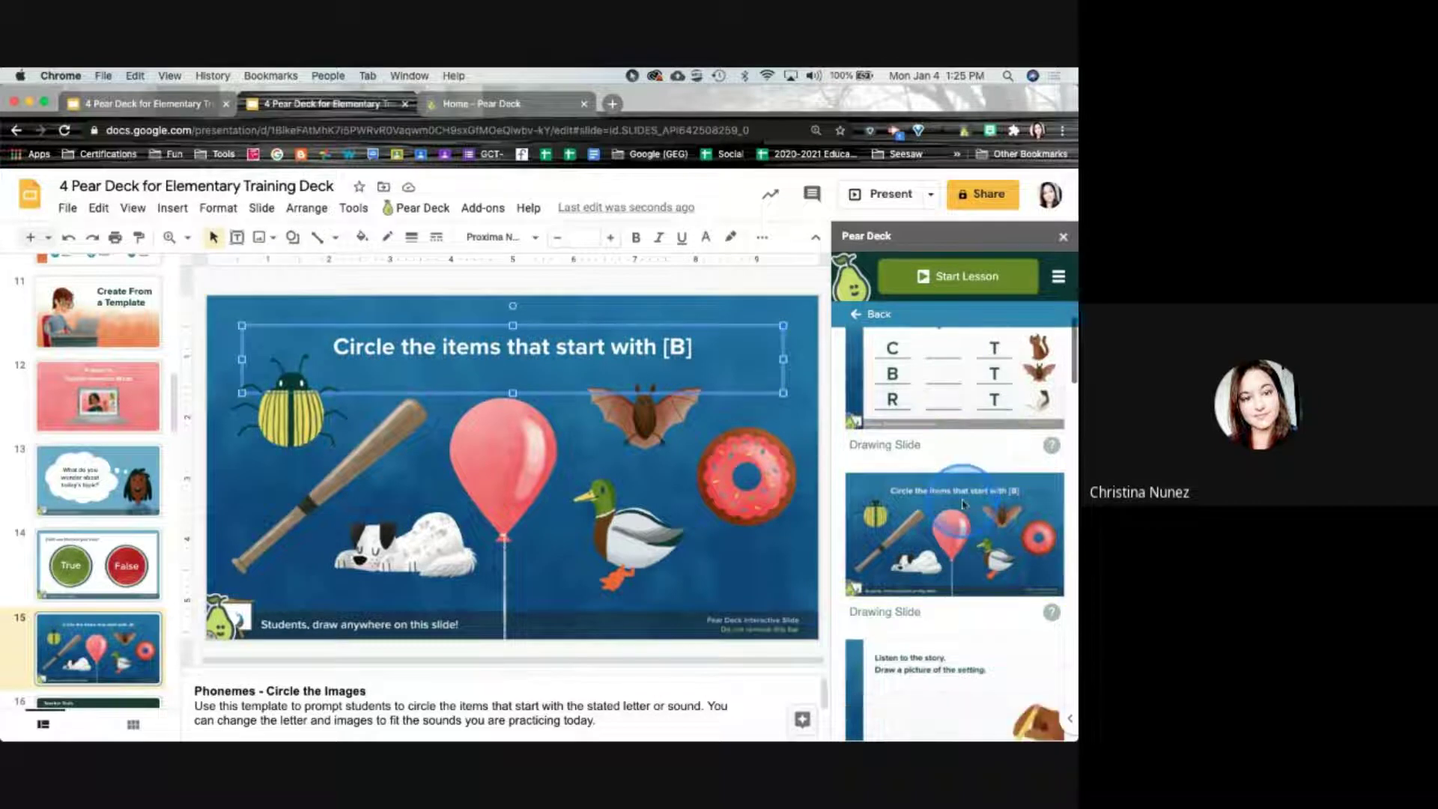
# Open the Math subject templates and insert the Number Slide
pyautogui.click(855, 312)
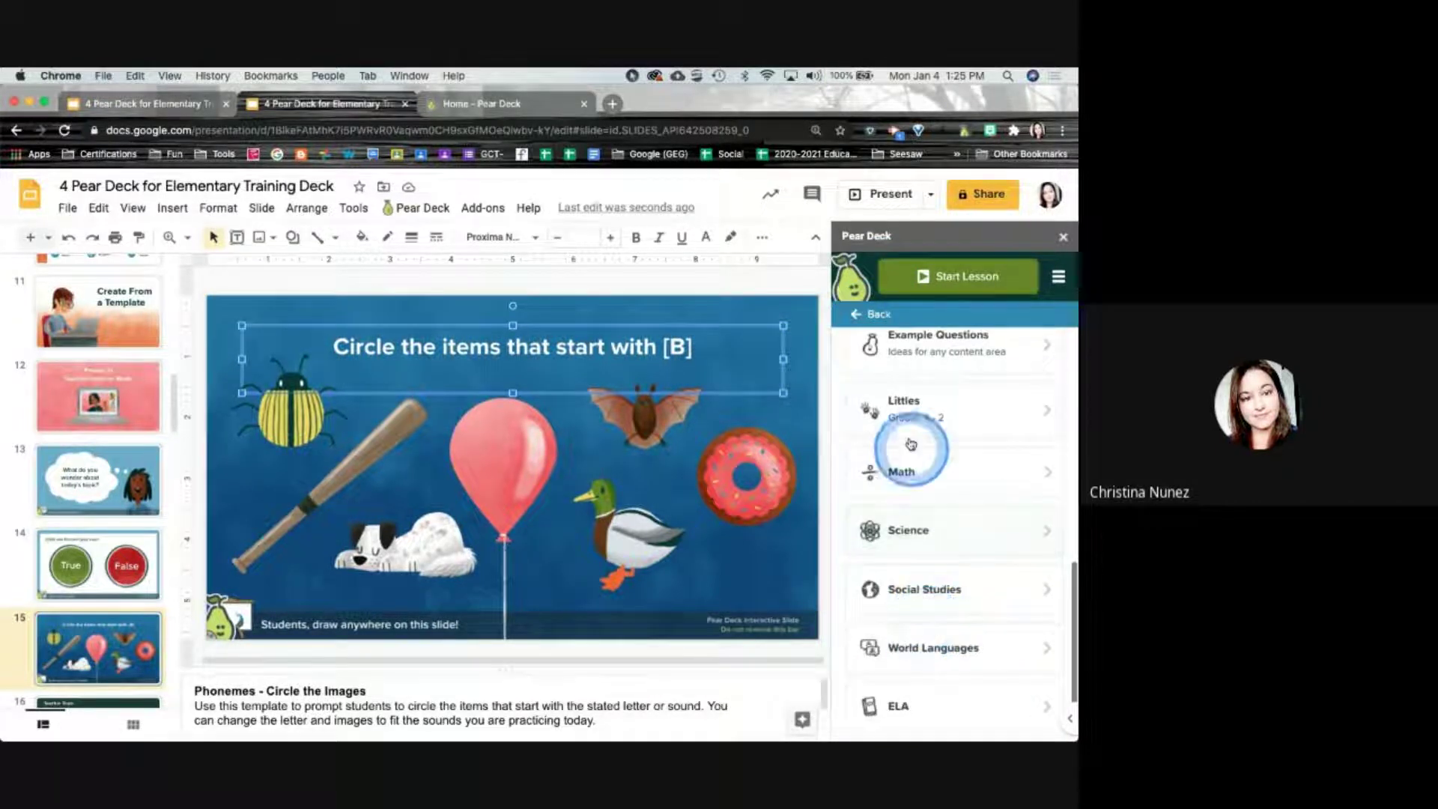
pyautogui.click(891, 458)
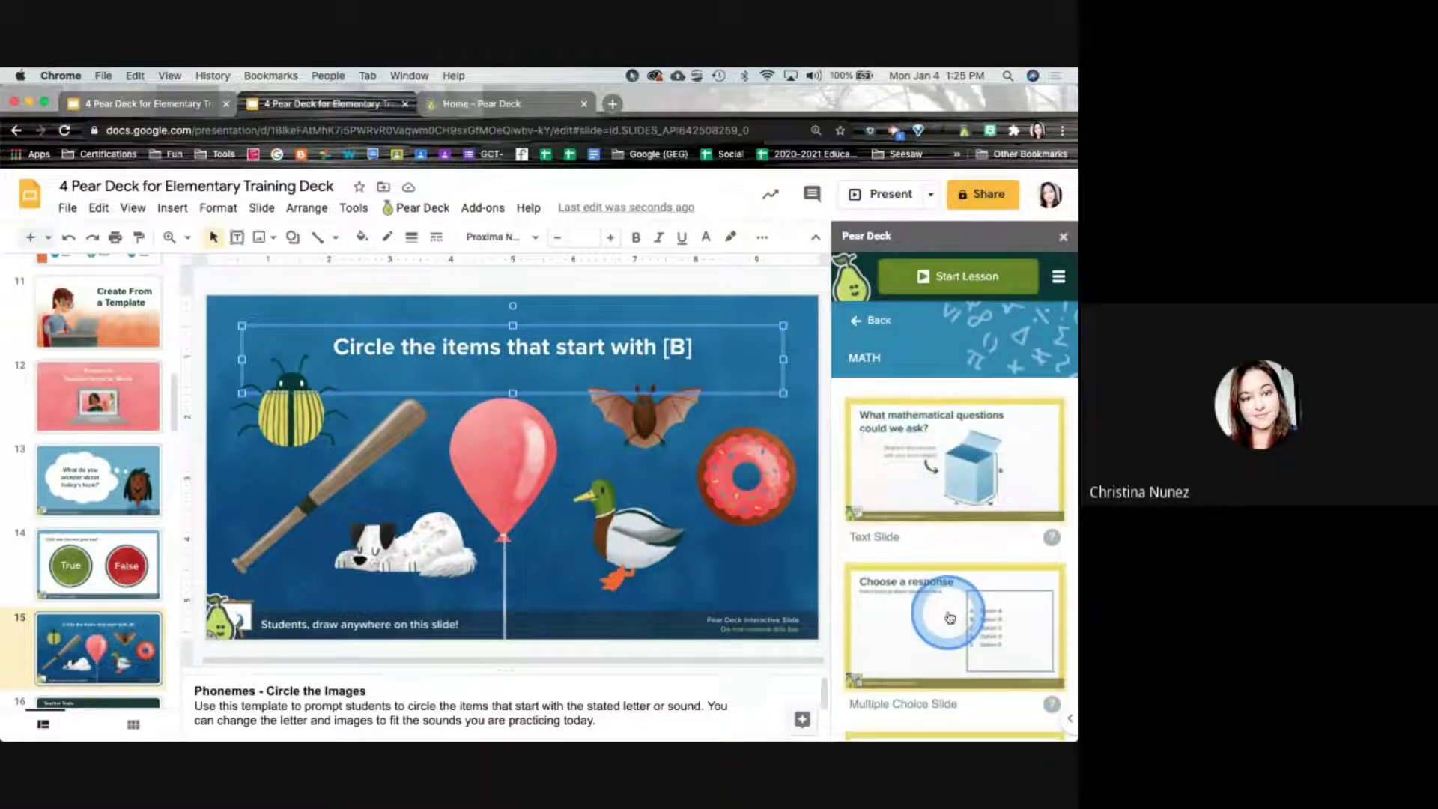
pyautogui.scroll(-10, 890, 487)
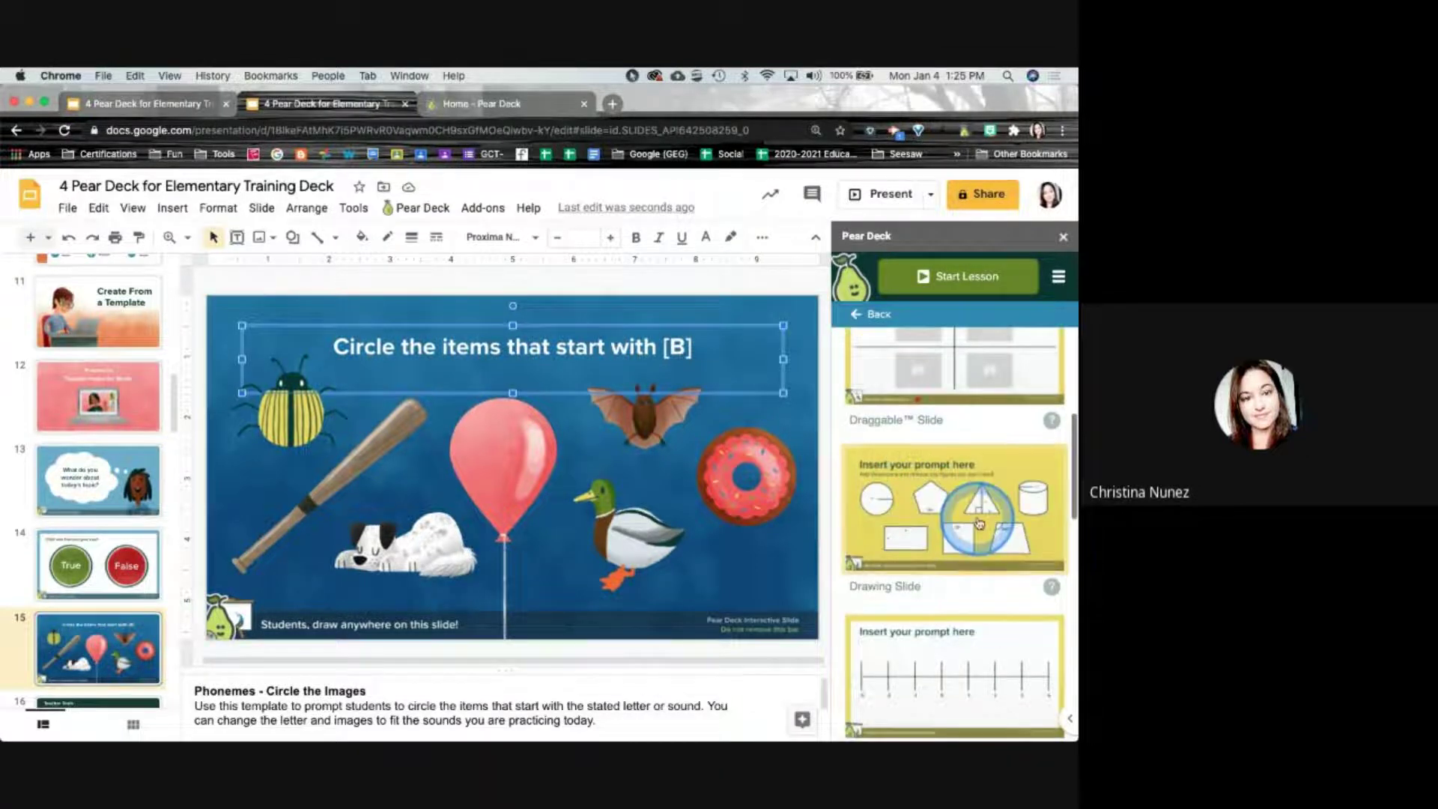
pyautogui.scroll(-3, 967, 509)
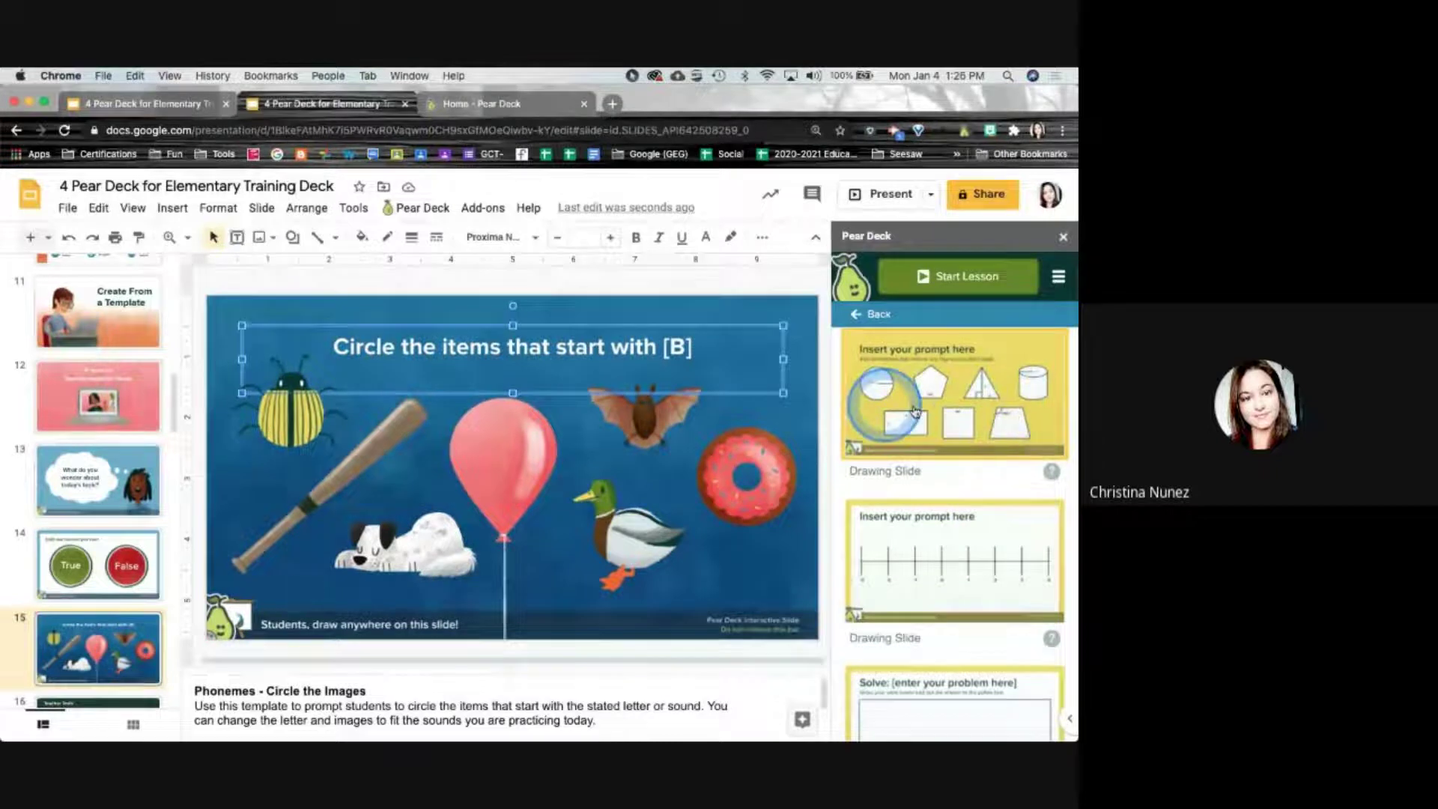
pyautogui.scroll(-4, 969, 421)
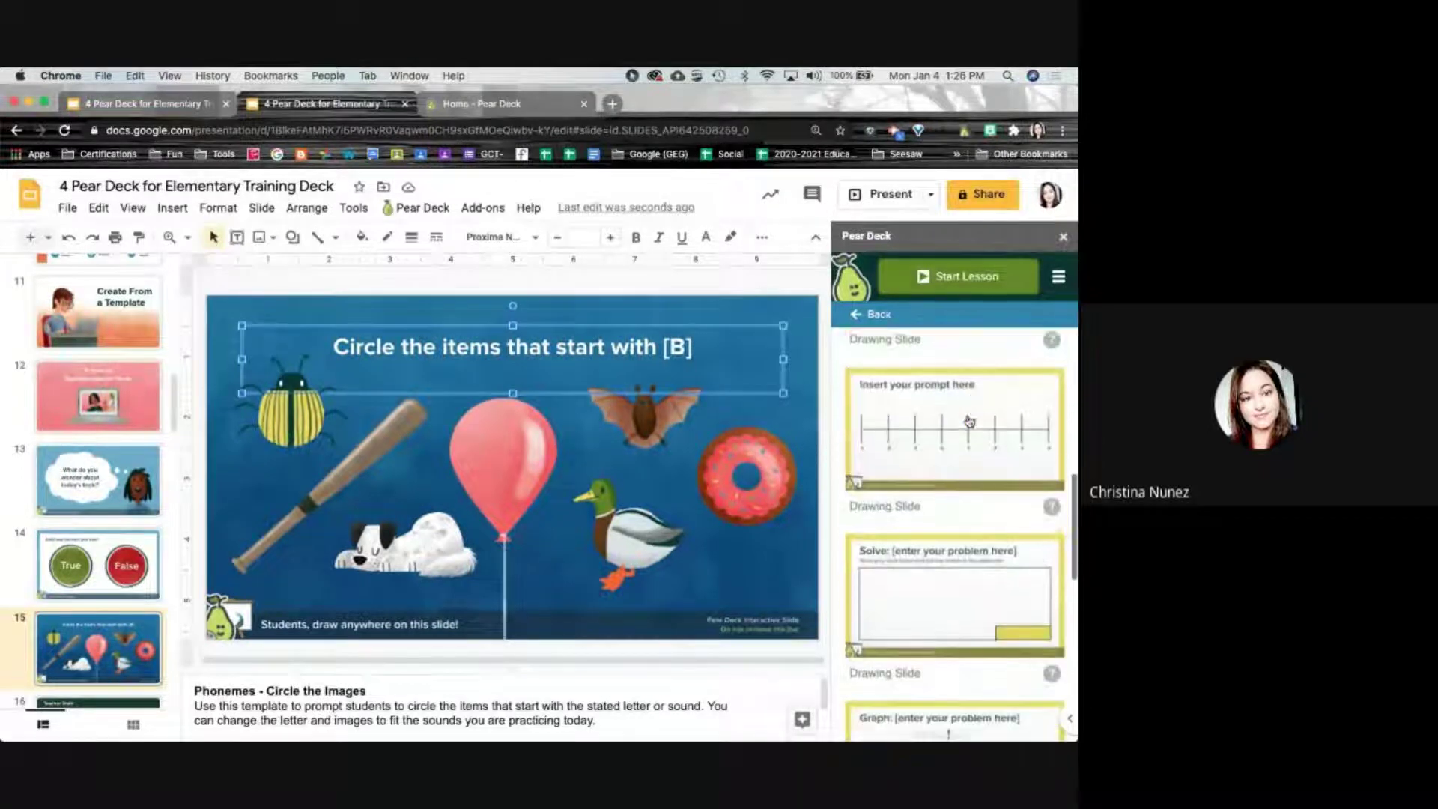
pyautogui.scroll(-1, 969, 421)
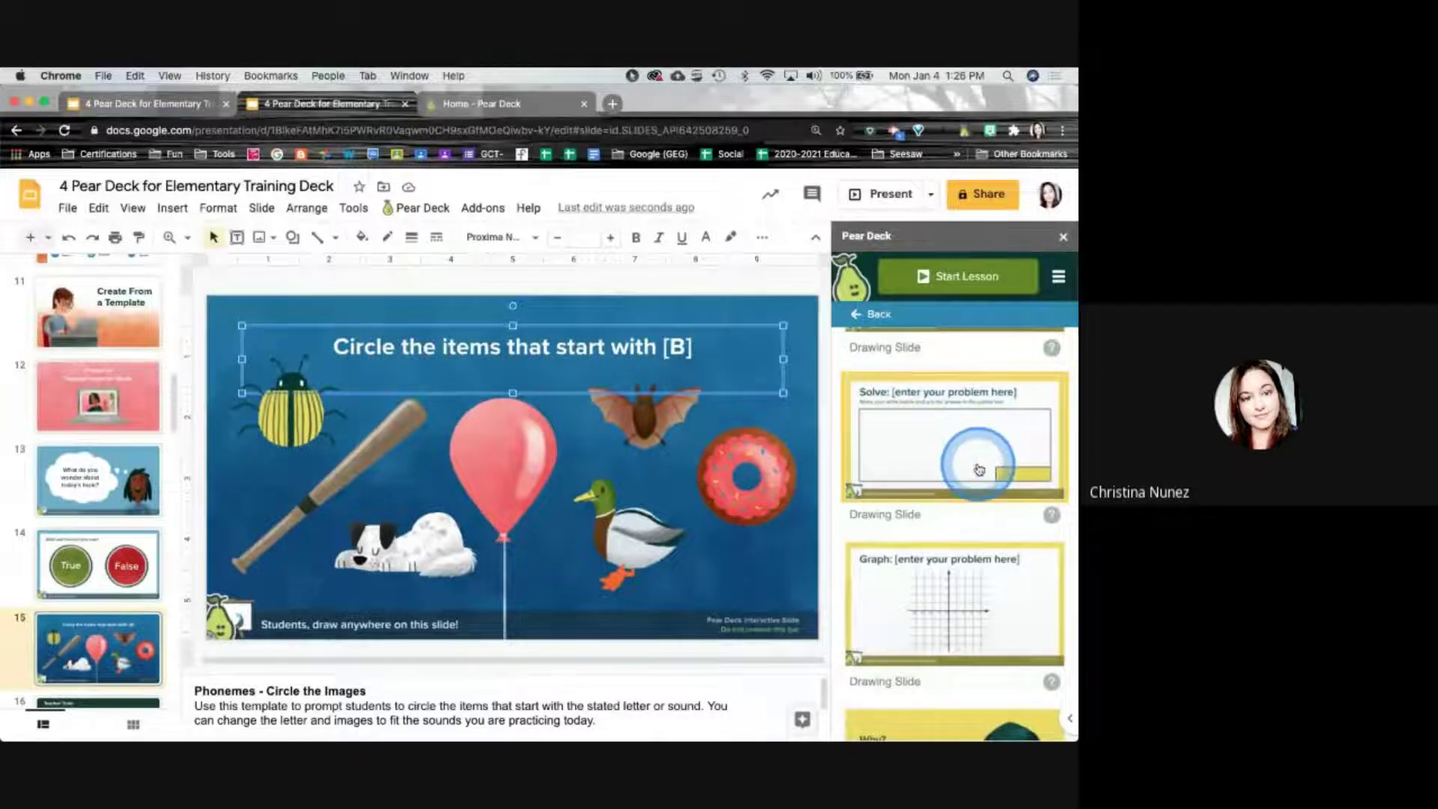
pyautogui.scroll(-7, 979, 470)
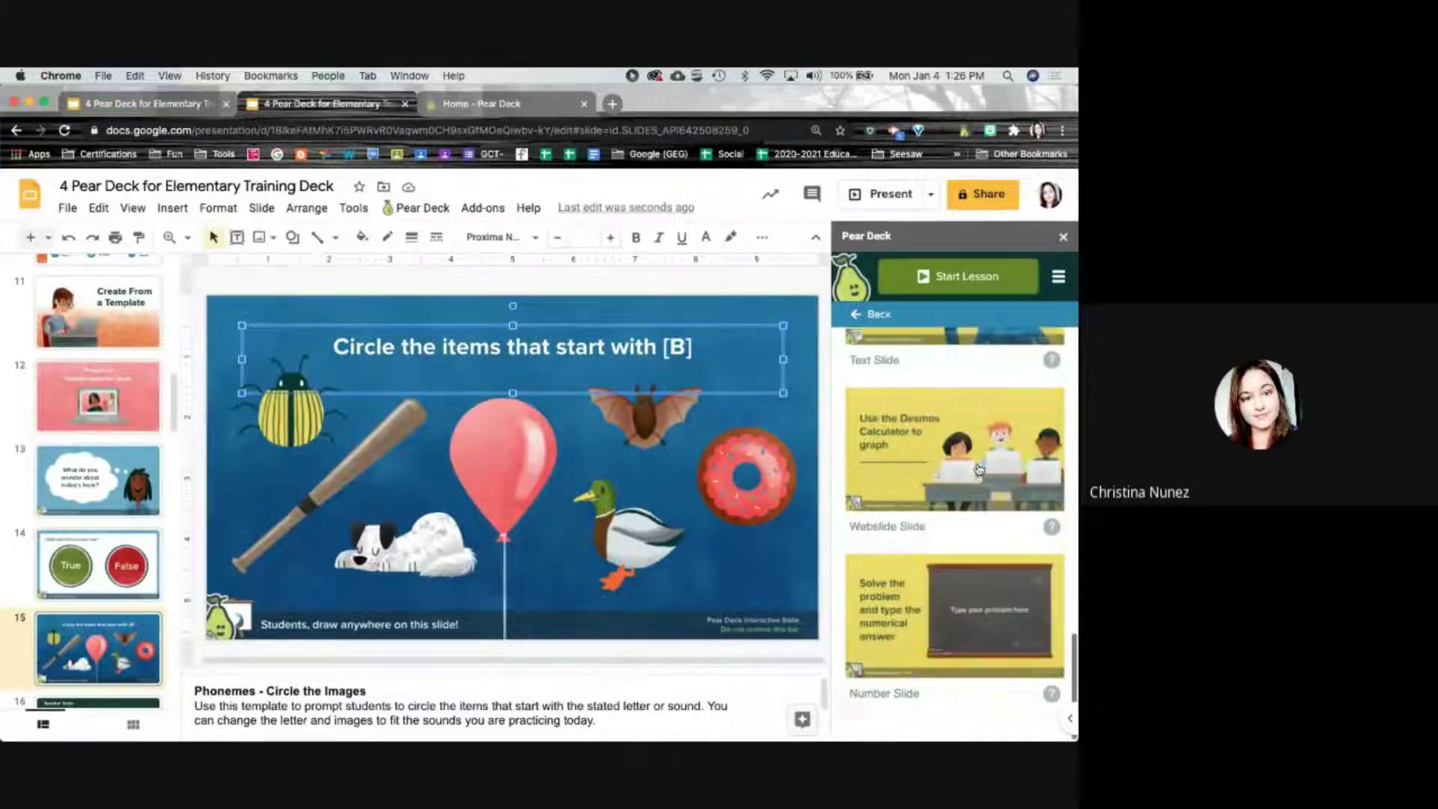
pyautogui.click(957, 643)
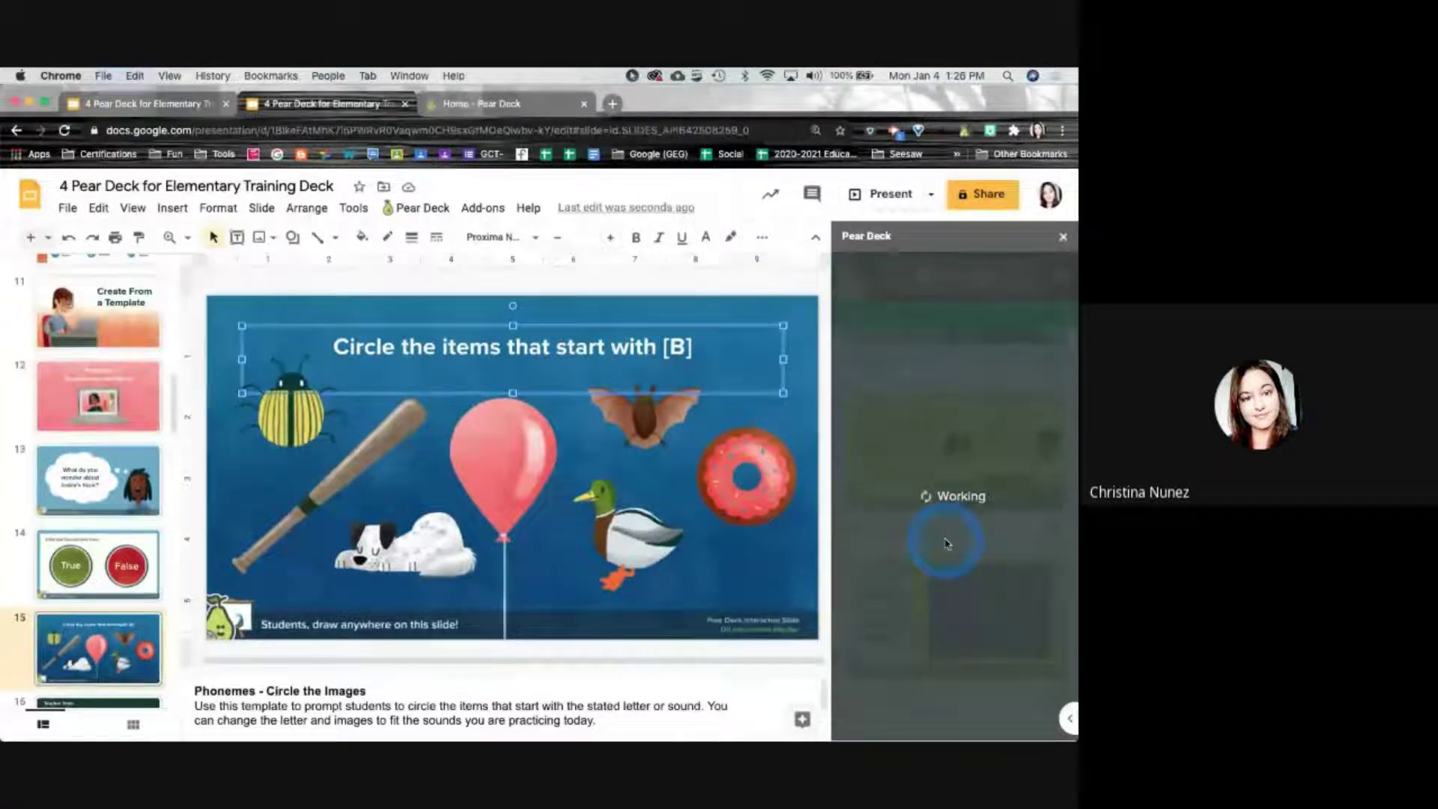
# Replace the chalkboard's 'Type your problem here' placeholder with 7+4=
pyautogui.click(804, 357)
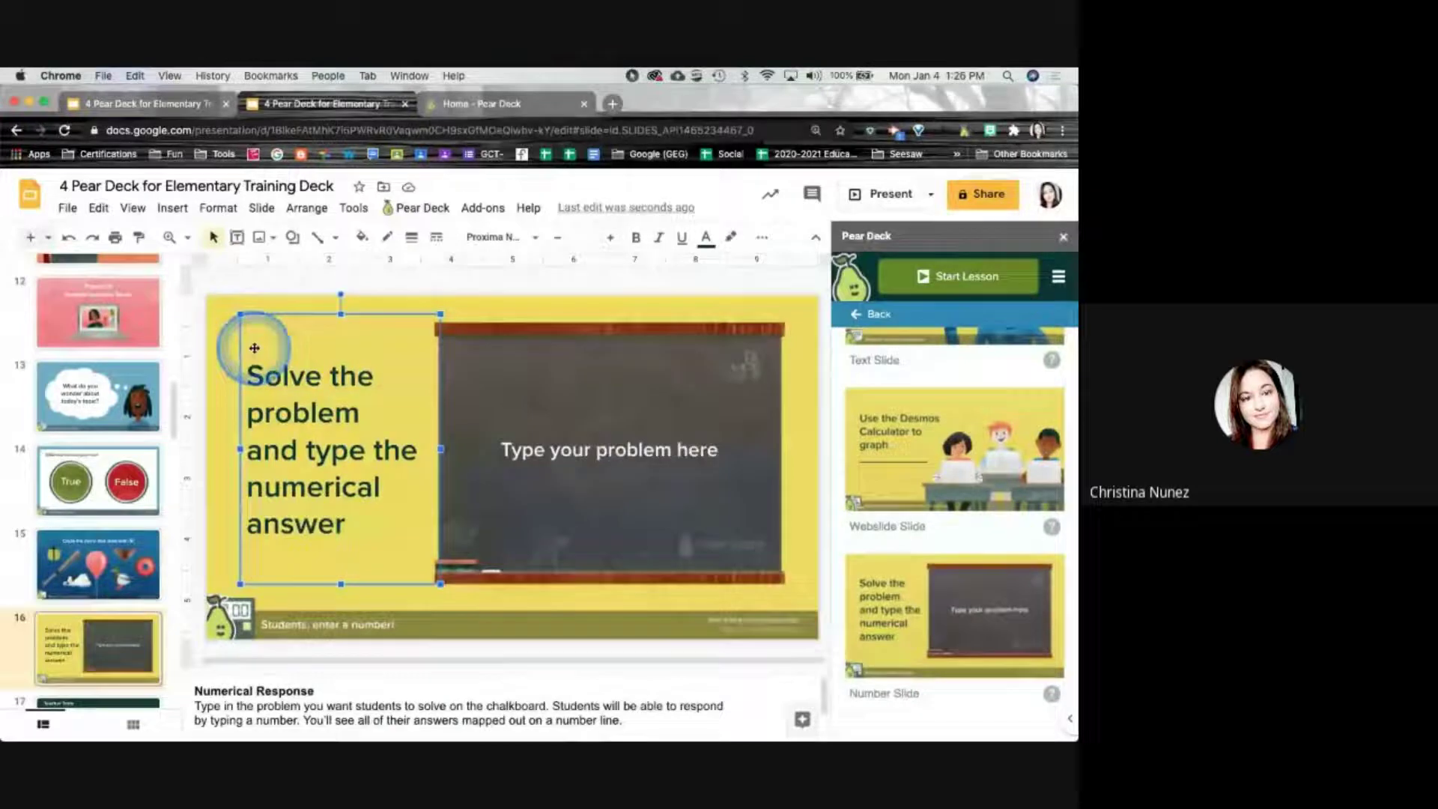
pyautogui.click(560, 447)
pyautogui.moveTo(498, 447); pyautogui.dragTo(809, 456)
pyautogui.write('7')
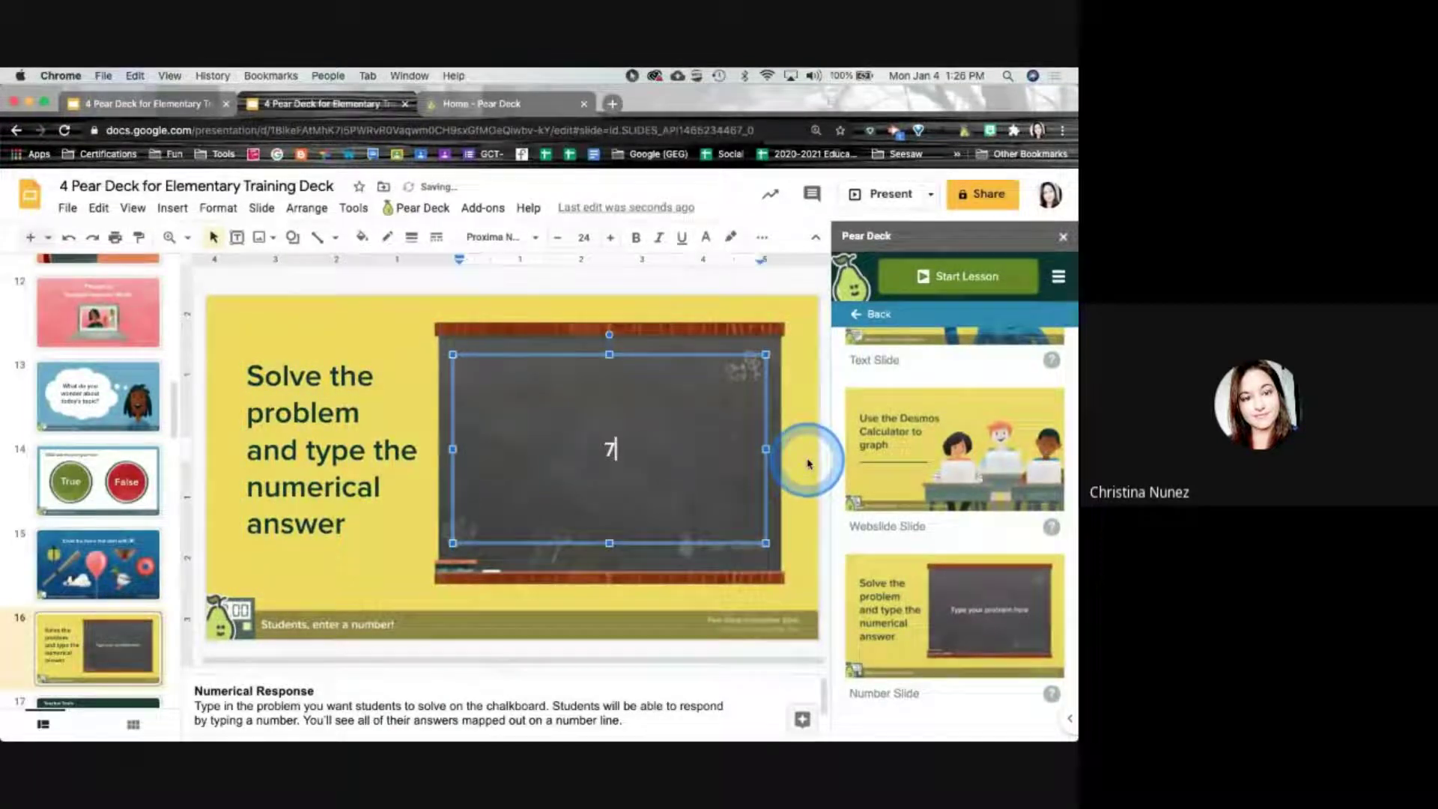
pyautogui.write('+4=')
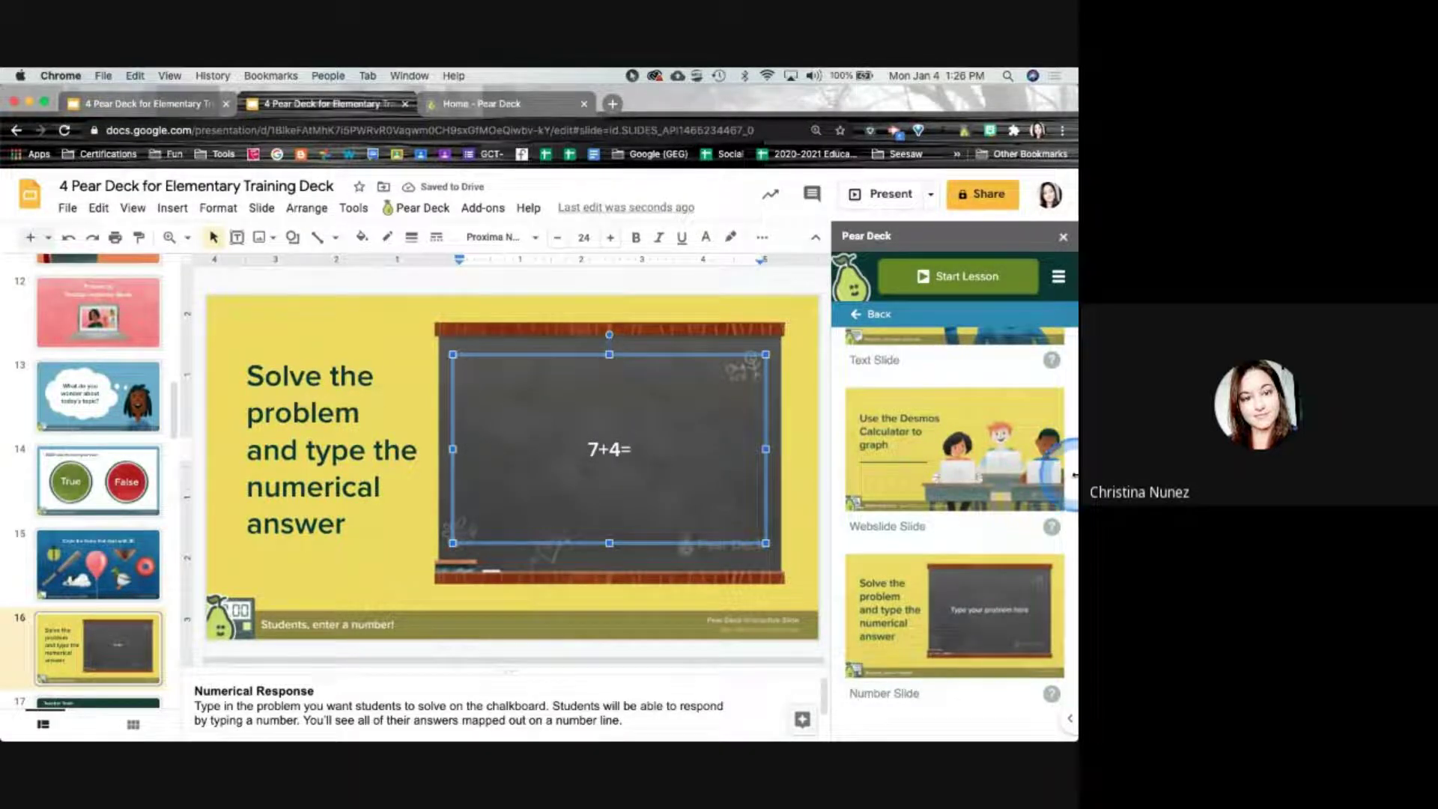
# Return the Pear Deck sidebar to its main panel
pyautogui.click(867, 320)
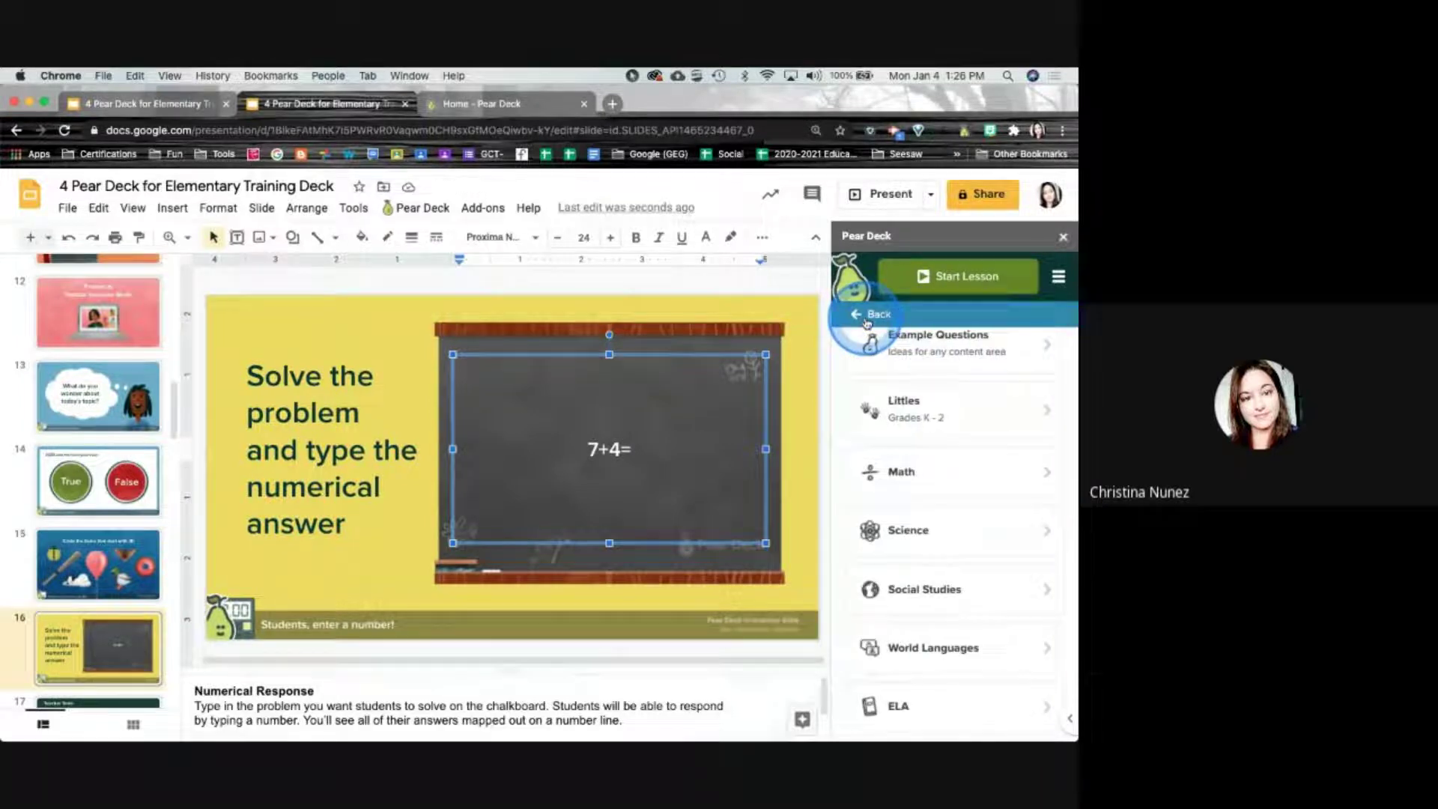
pyautogui.click(868, 318)
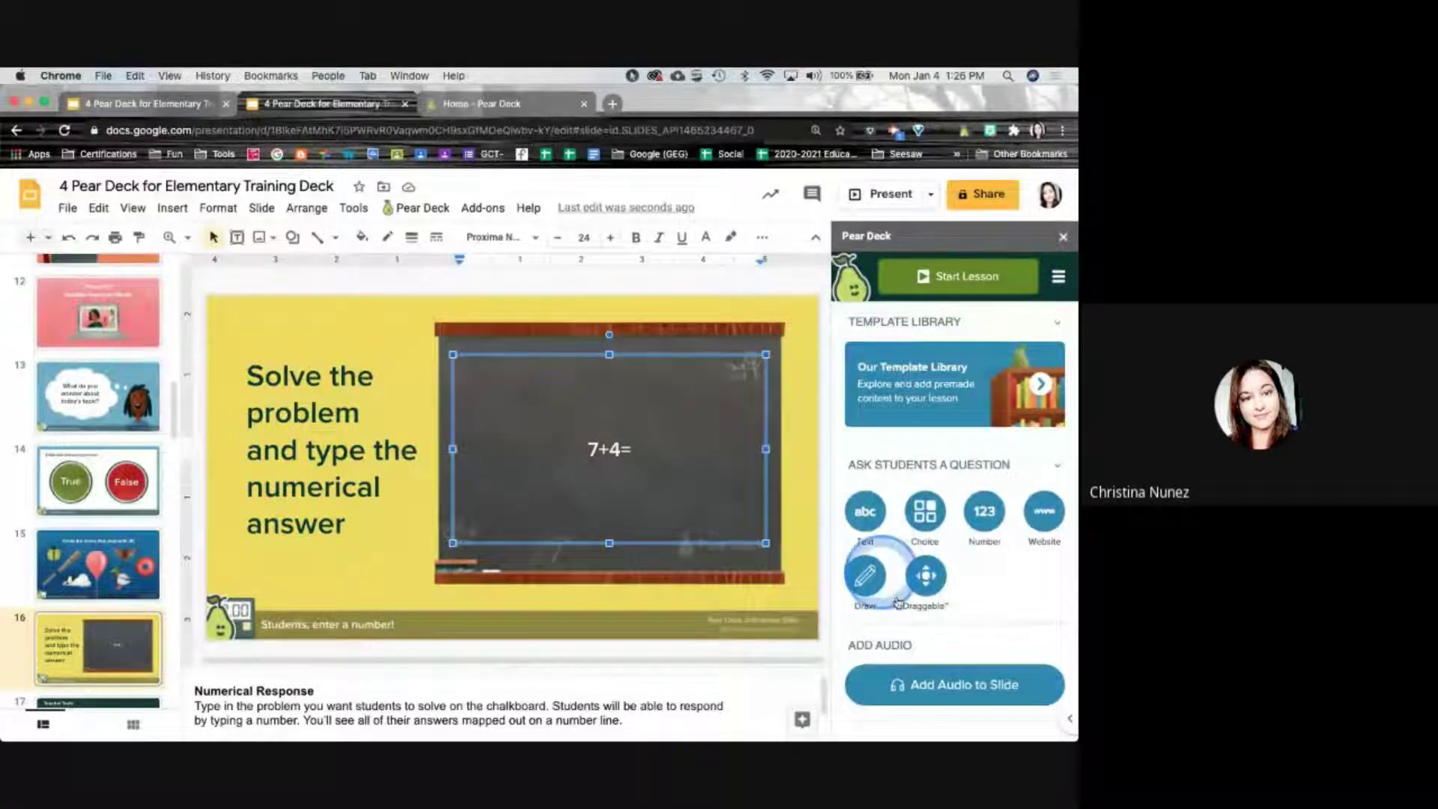
pyautogui.click(986, 509)
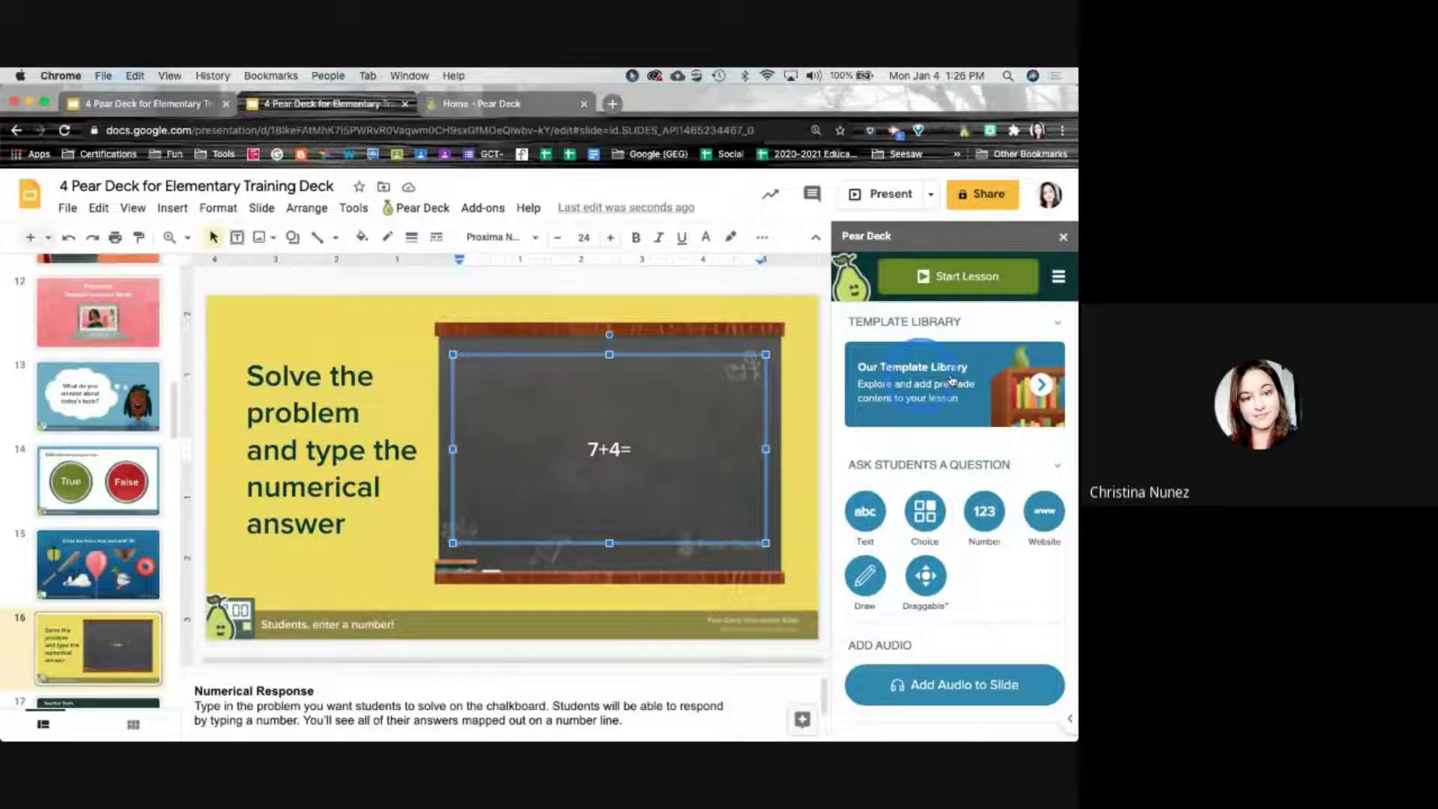
# Open Pear Deck's template library and browse to the Social Studies templates
pyautogui.click(1037, 385)
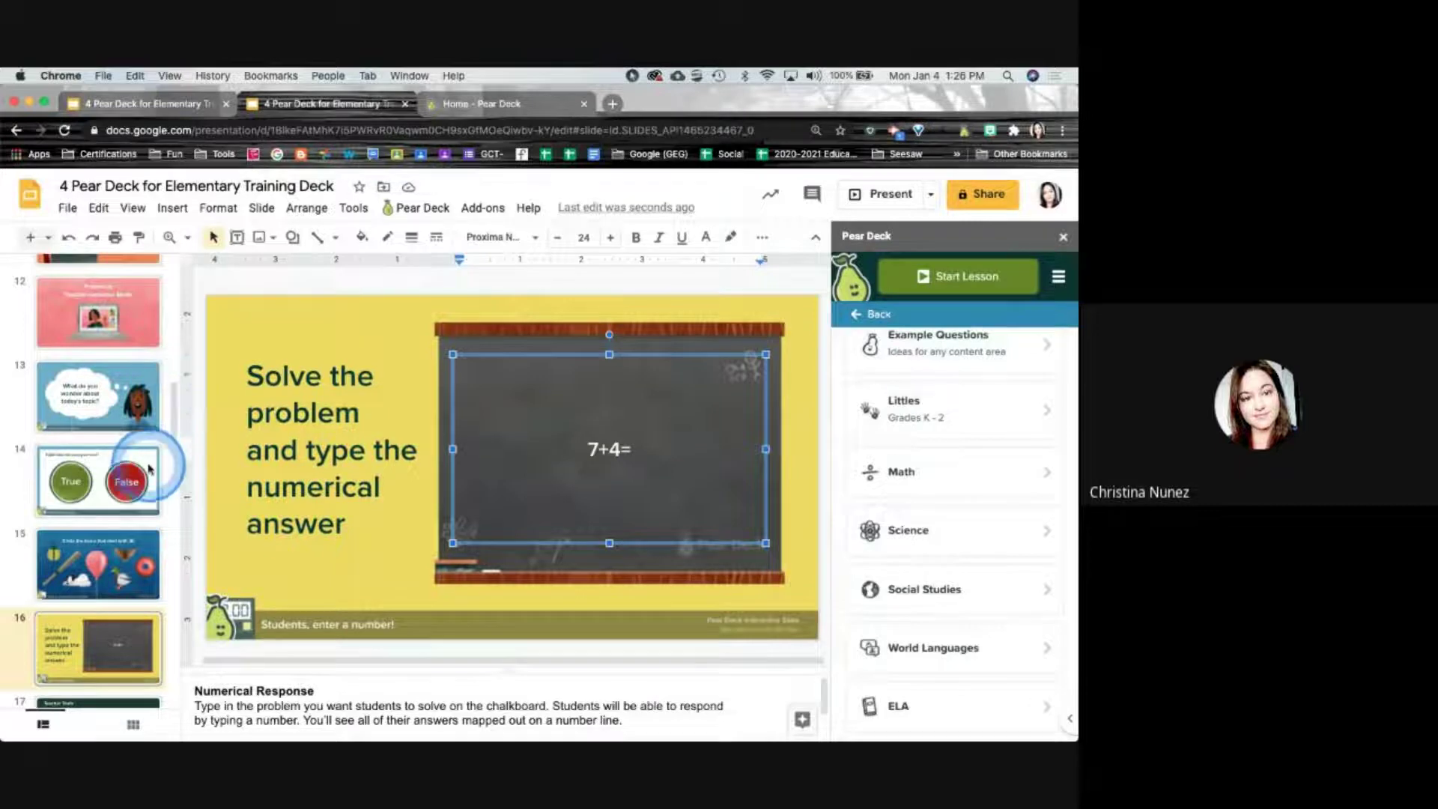
pyautogui.scroll(-1, 148, 469)
pyautogui.scroll(-1, 148, 468)
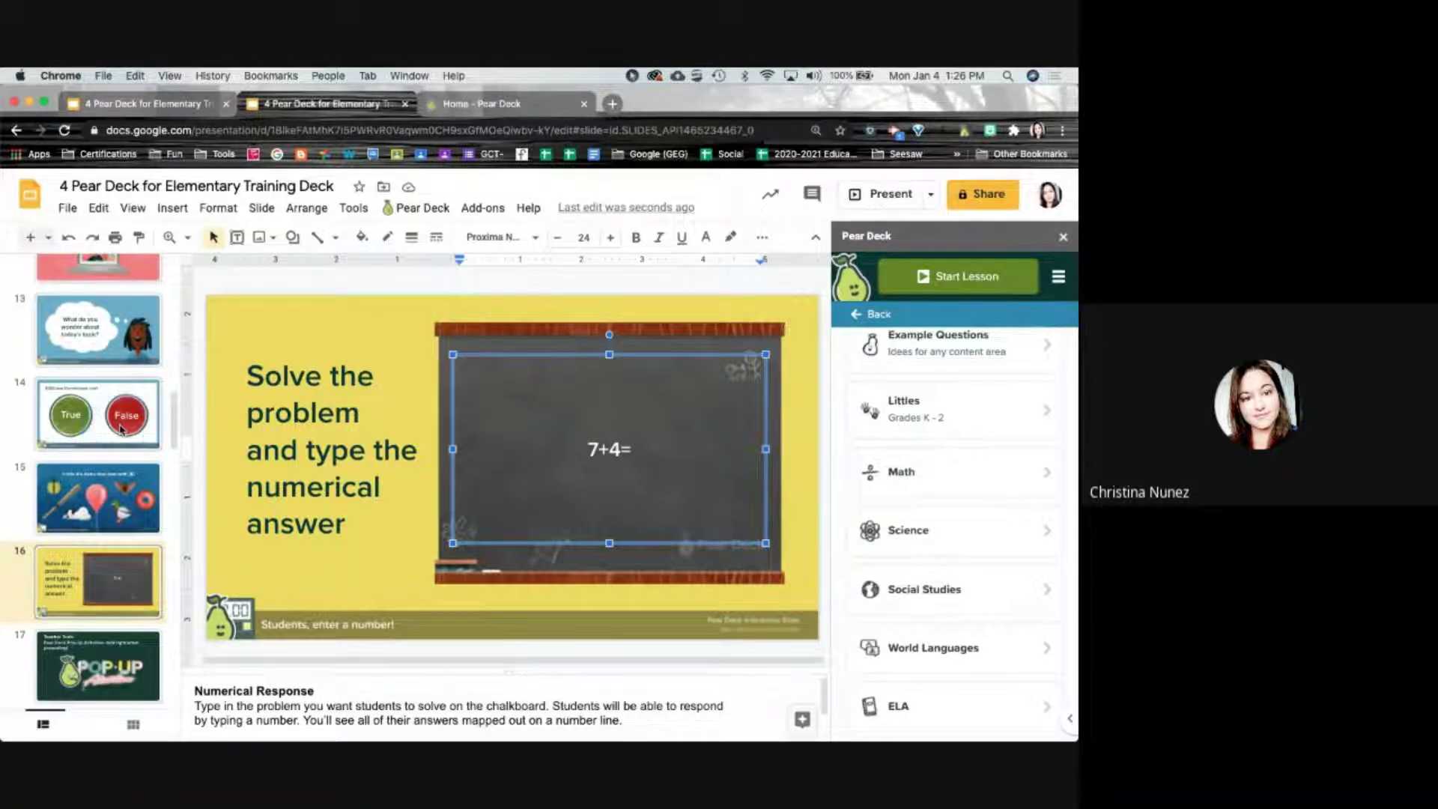
pyautogui.click(128, 501)
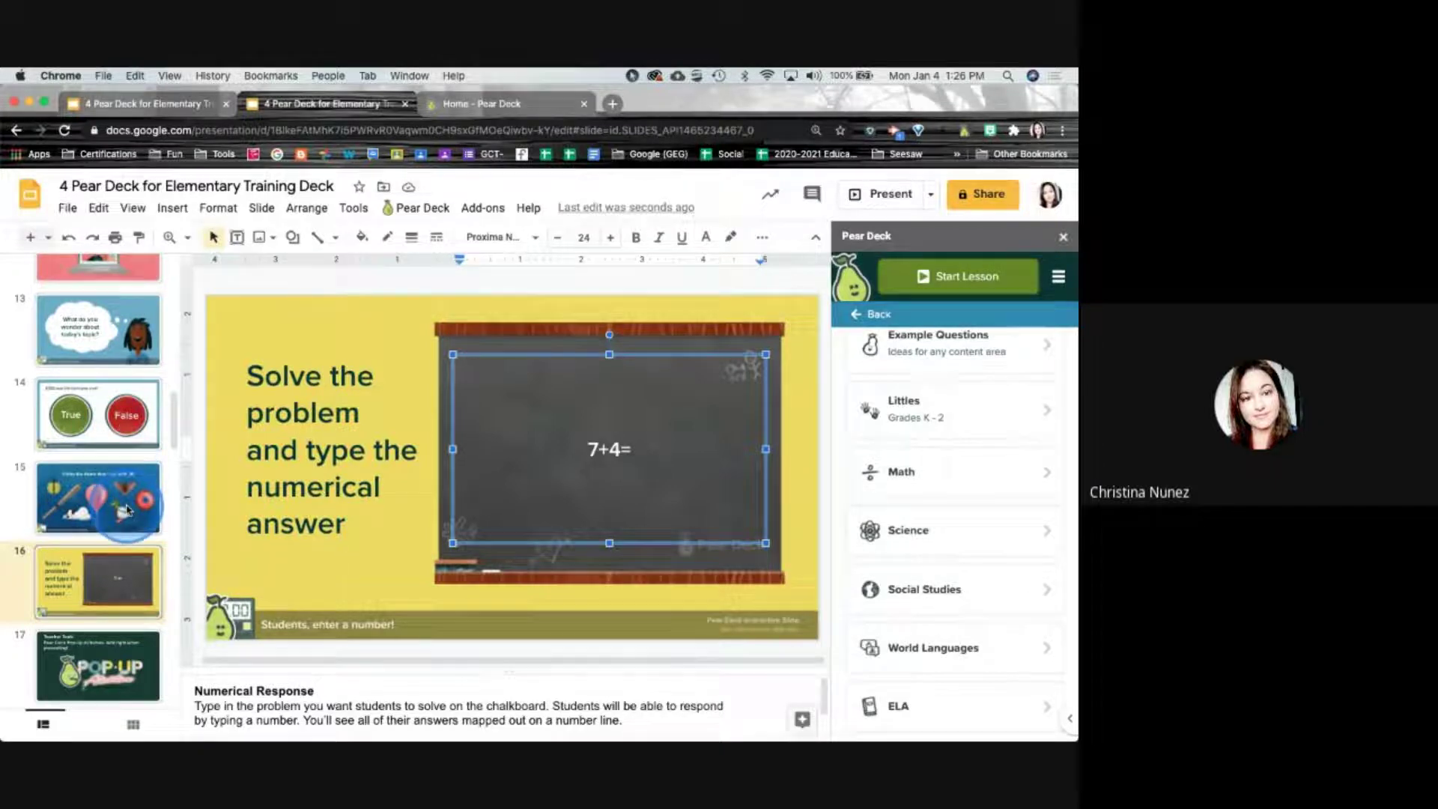
pyautogui.click(123, 595)
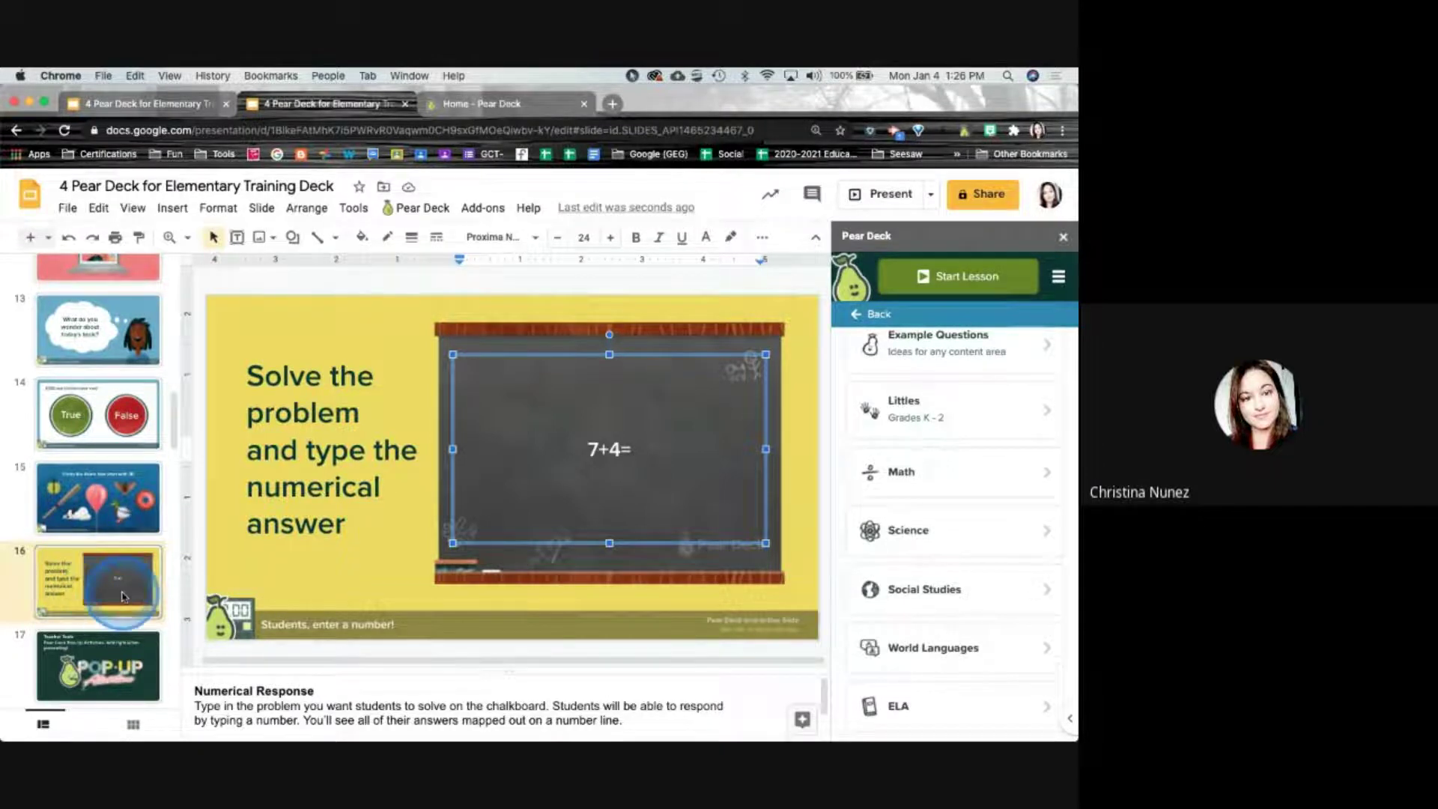
pyautogui.scroll(-1, 951, 517)
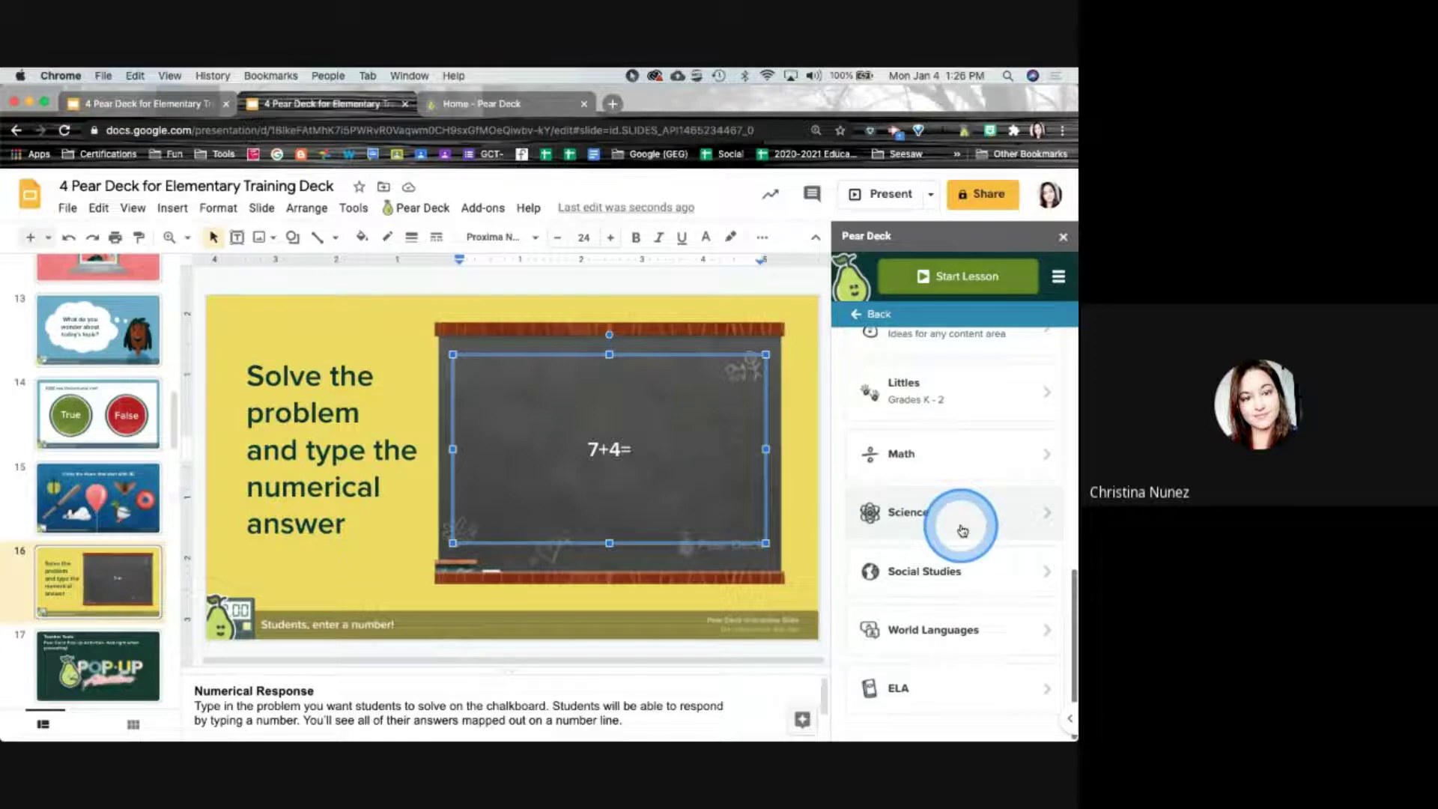
pyautogui.click(954, 571)
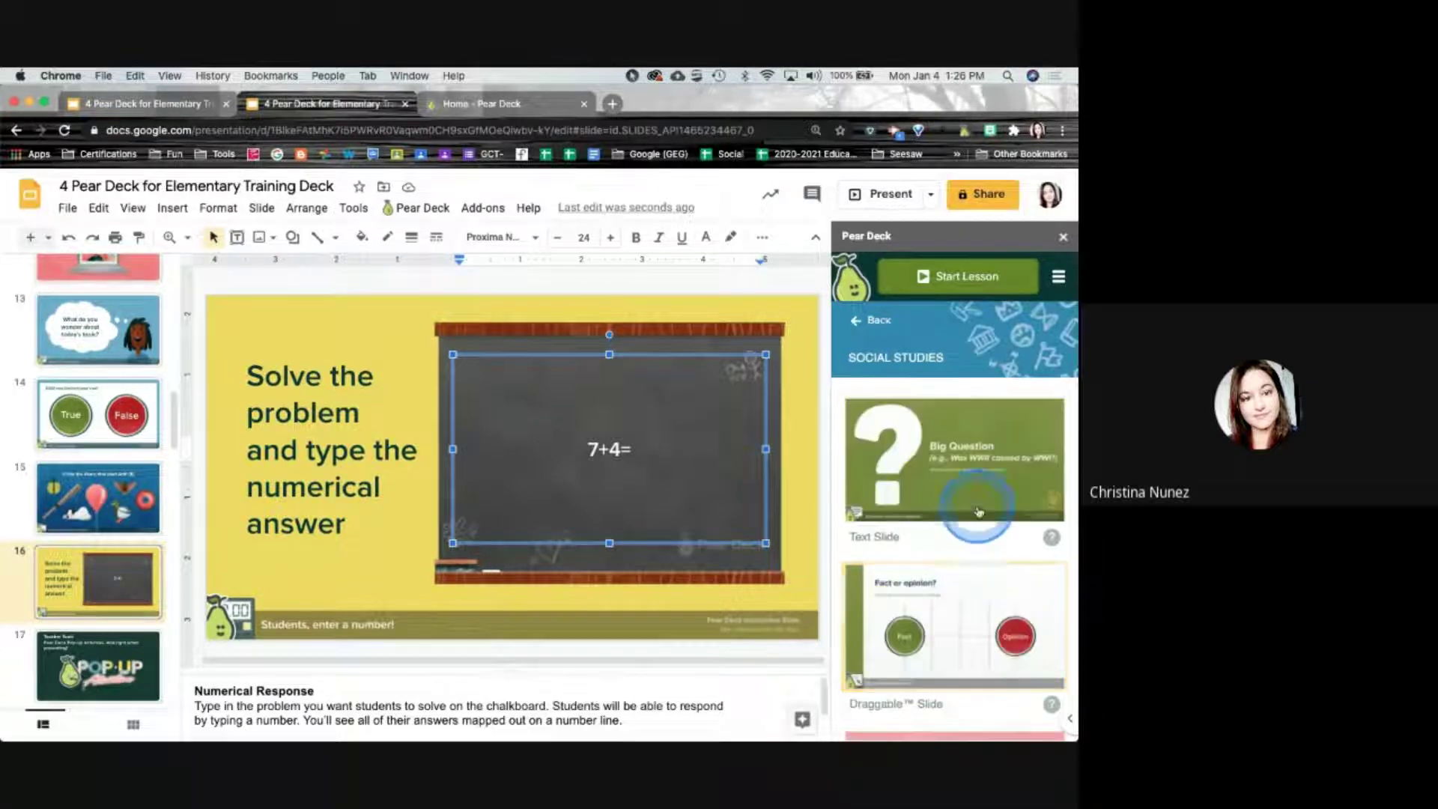
# Scroll the Social Studies templates and insert the Locate draggable world-map slide
pyautogui.scroll(-10, 978, 512)
pyautogui.scroll(-10, 979, 515)
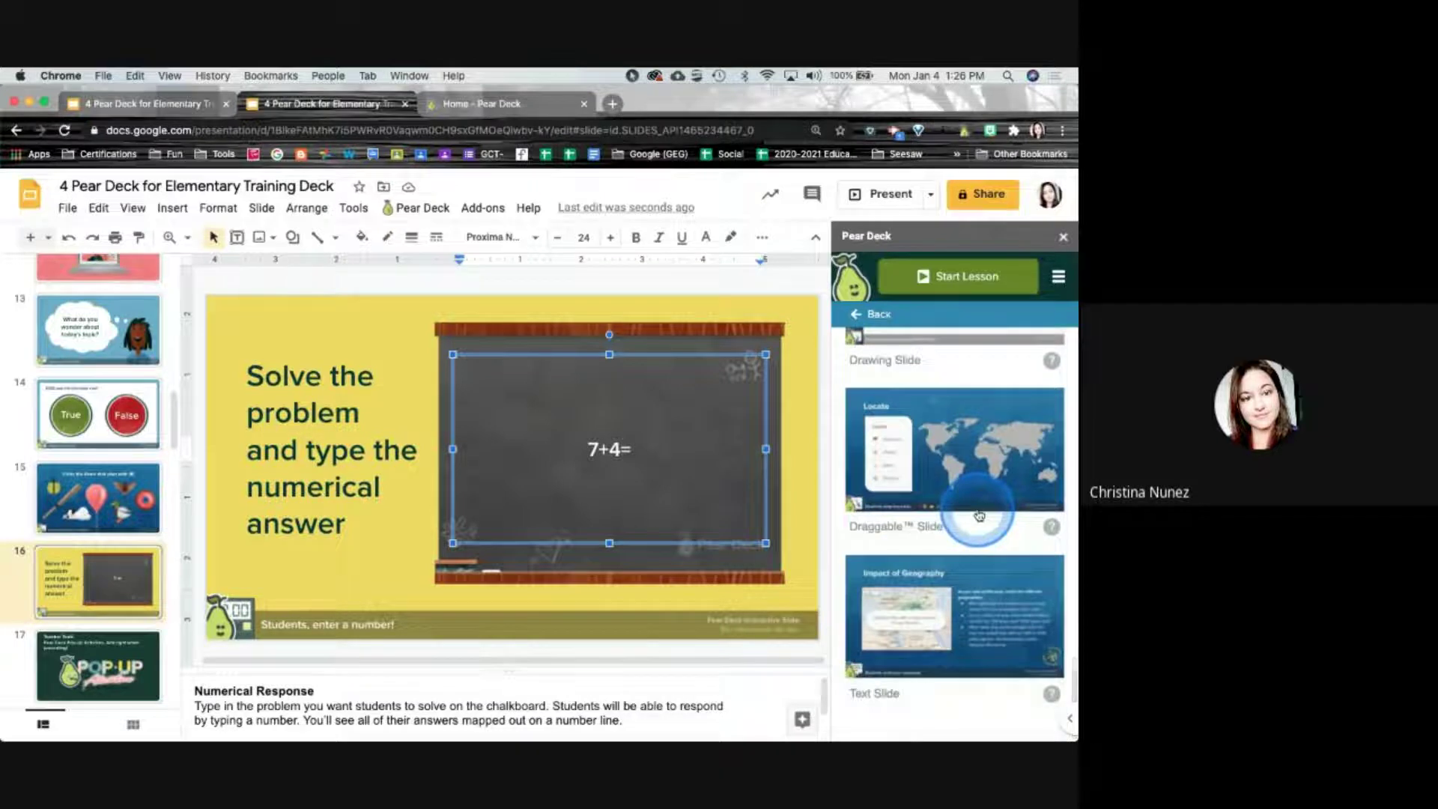
pyautogui.click(809, 459)
pyautogui.click(936, 468)
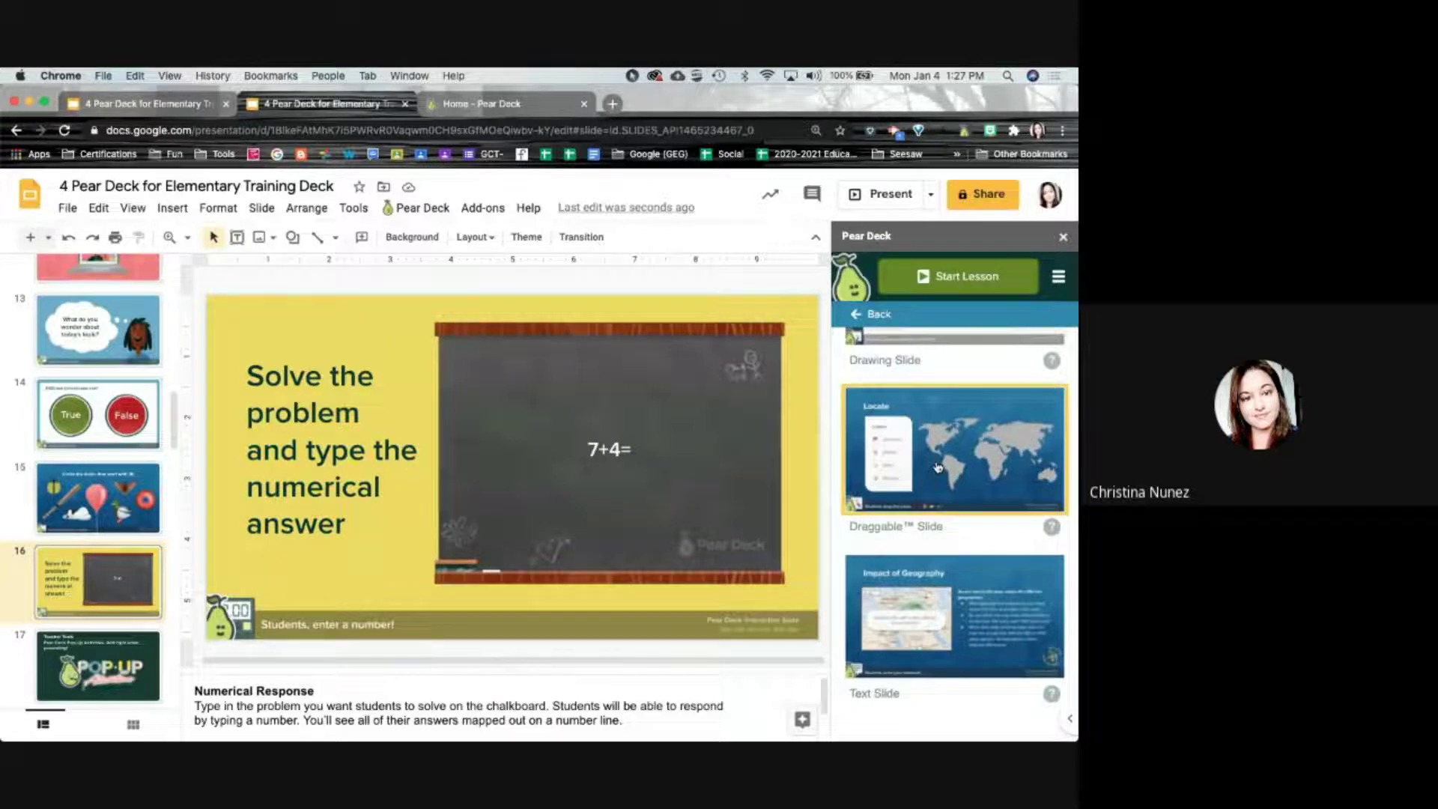
# Check the new Locate draggable map slide, now slide 17 in the filmstrip
pyautogui.click(717, 432)
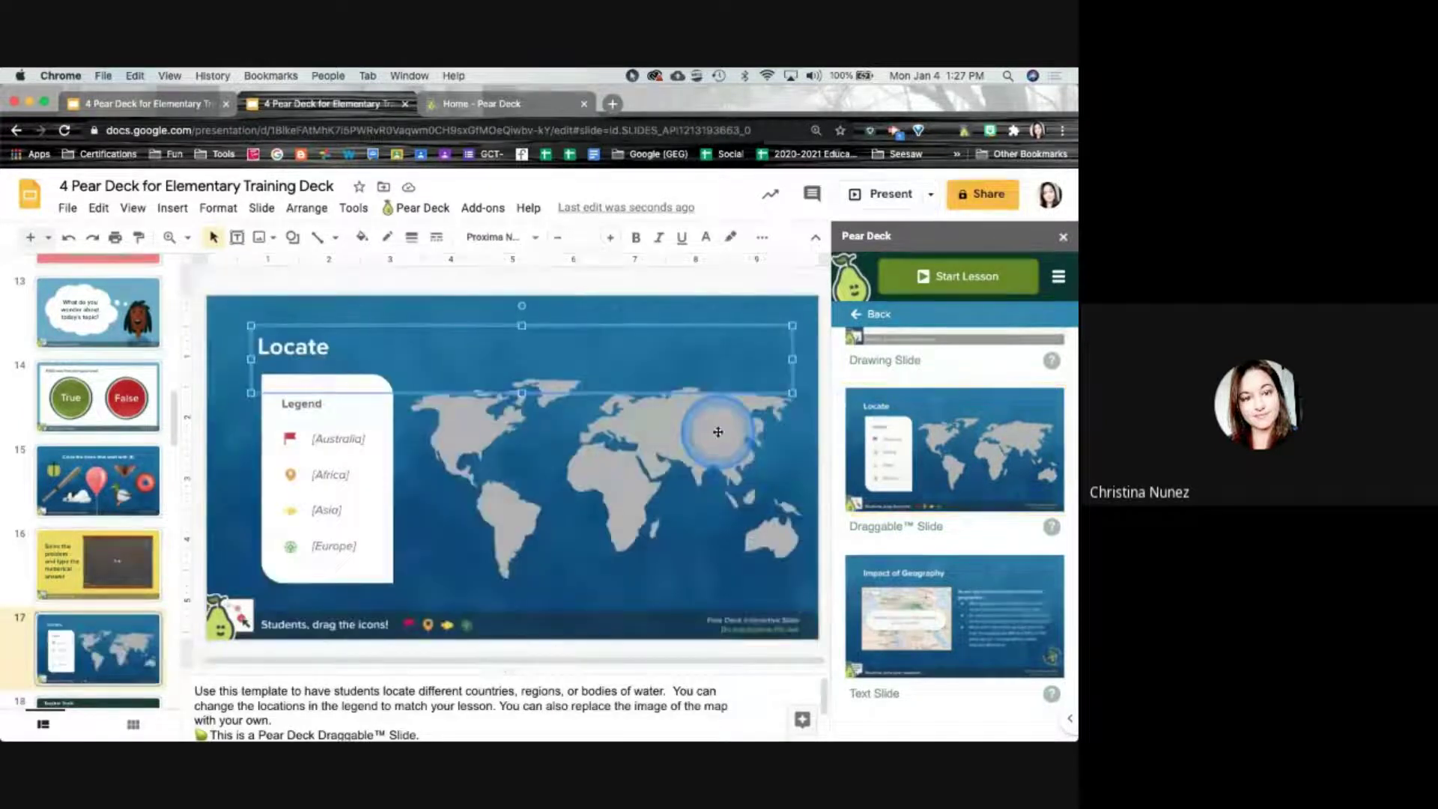
pyautogui.click(771, 310)
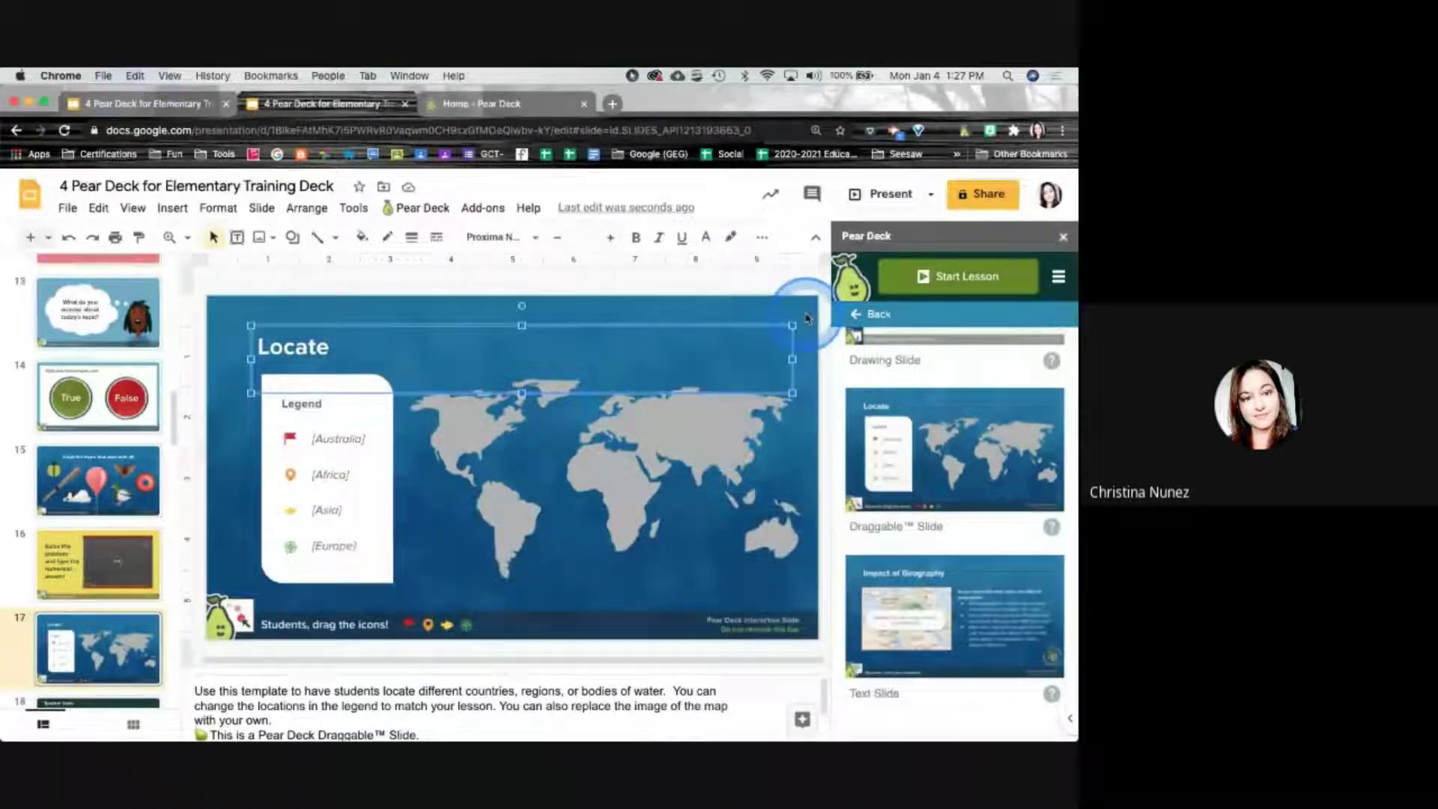
pyautogui.scroll(-5, 127, 341)
pyautogui.scroll(6, 128, 341)
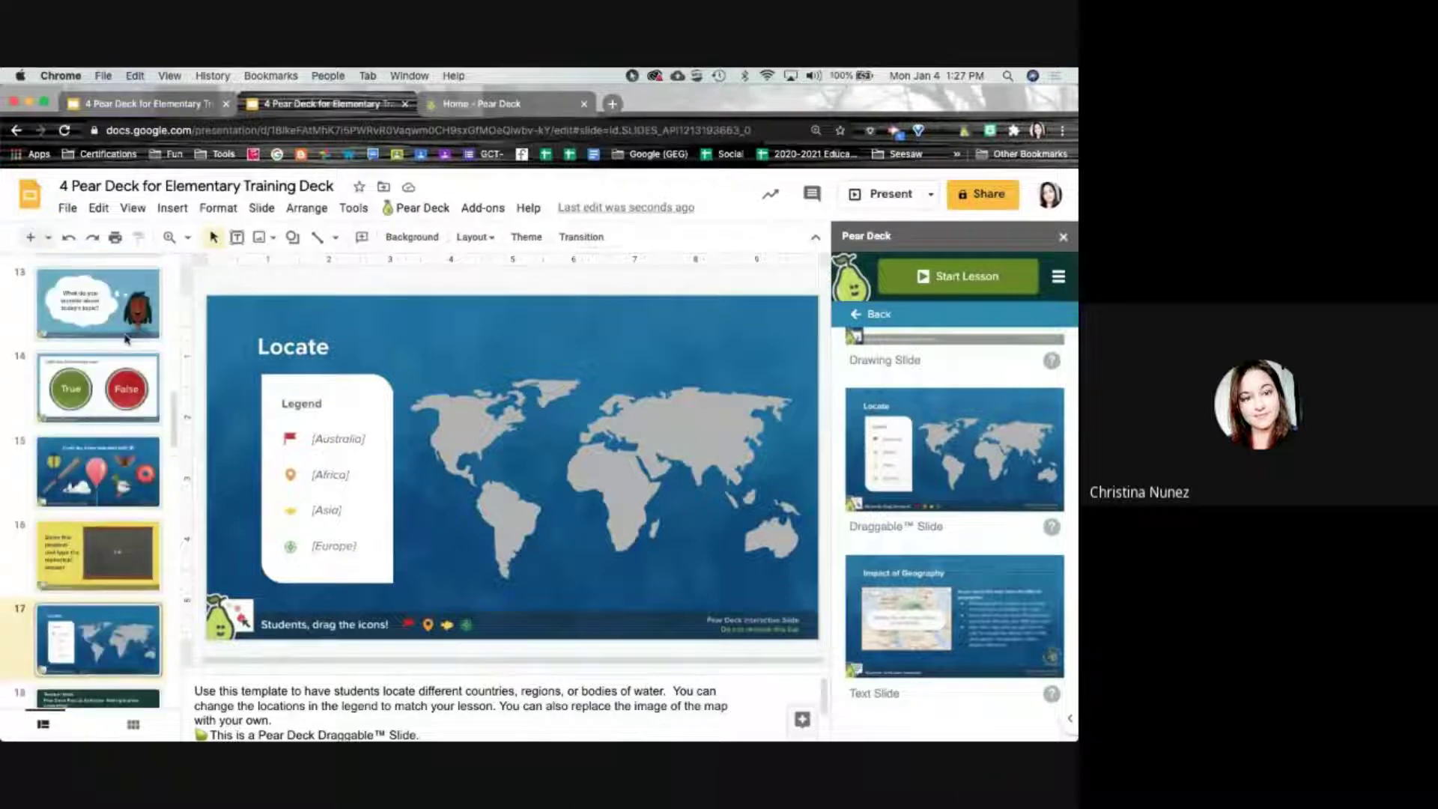
pyautogui.scroll(-2, 120, 465)
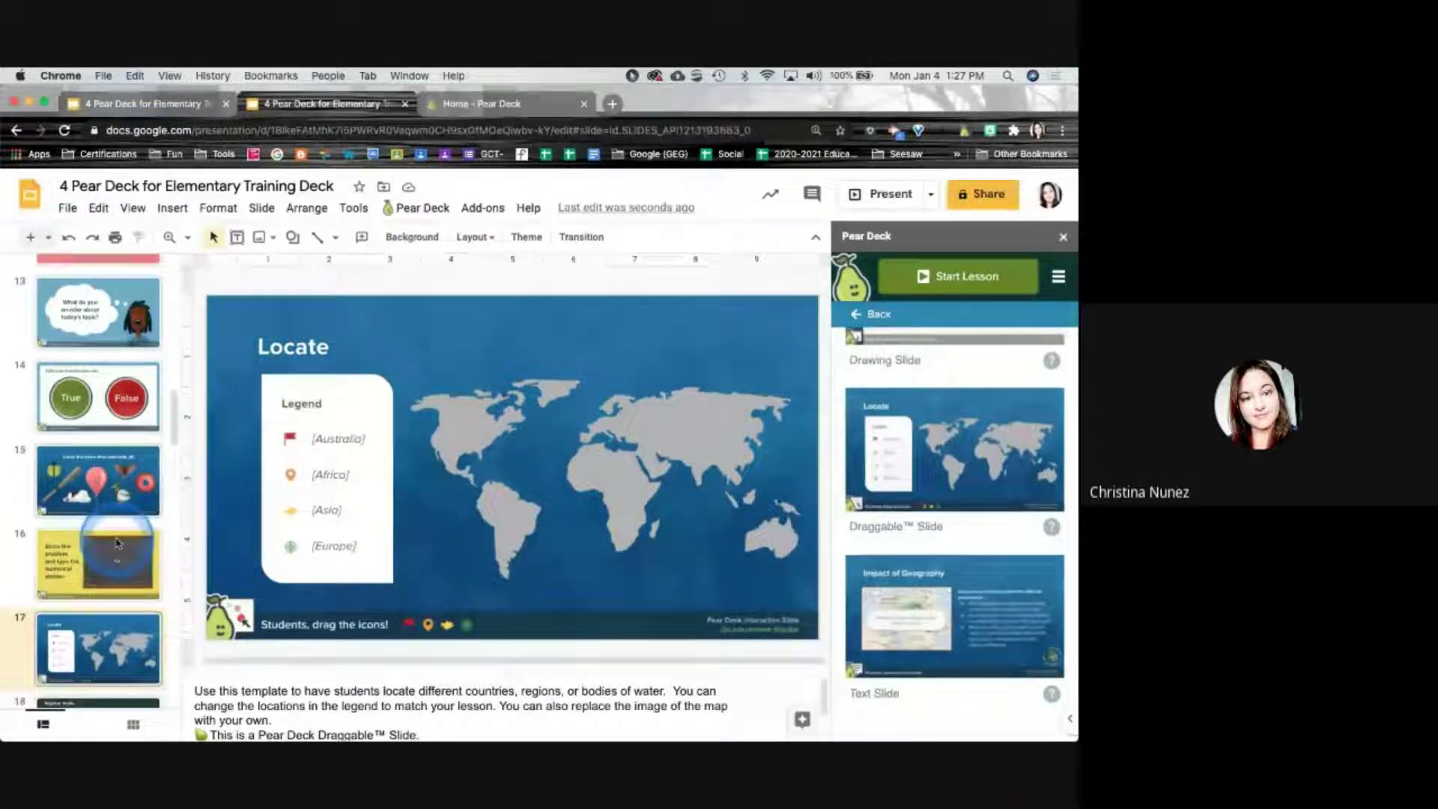
pyautogui.click(117, 543)
pyautogui.scroll(-1, 117, 544)
pyautogui.click(141, 528)
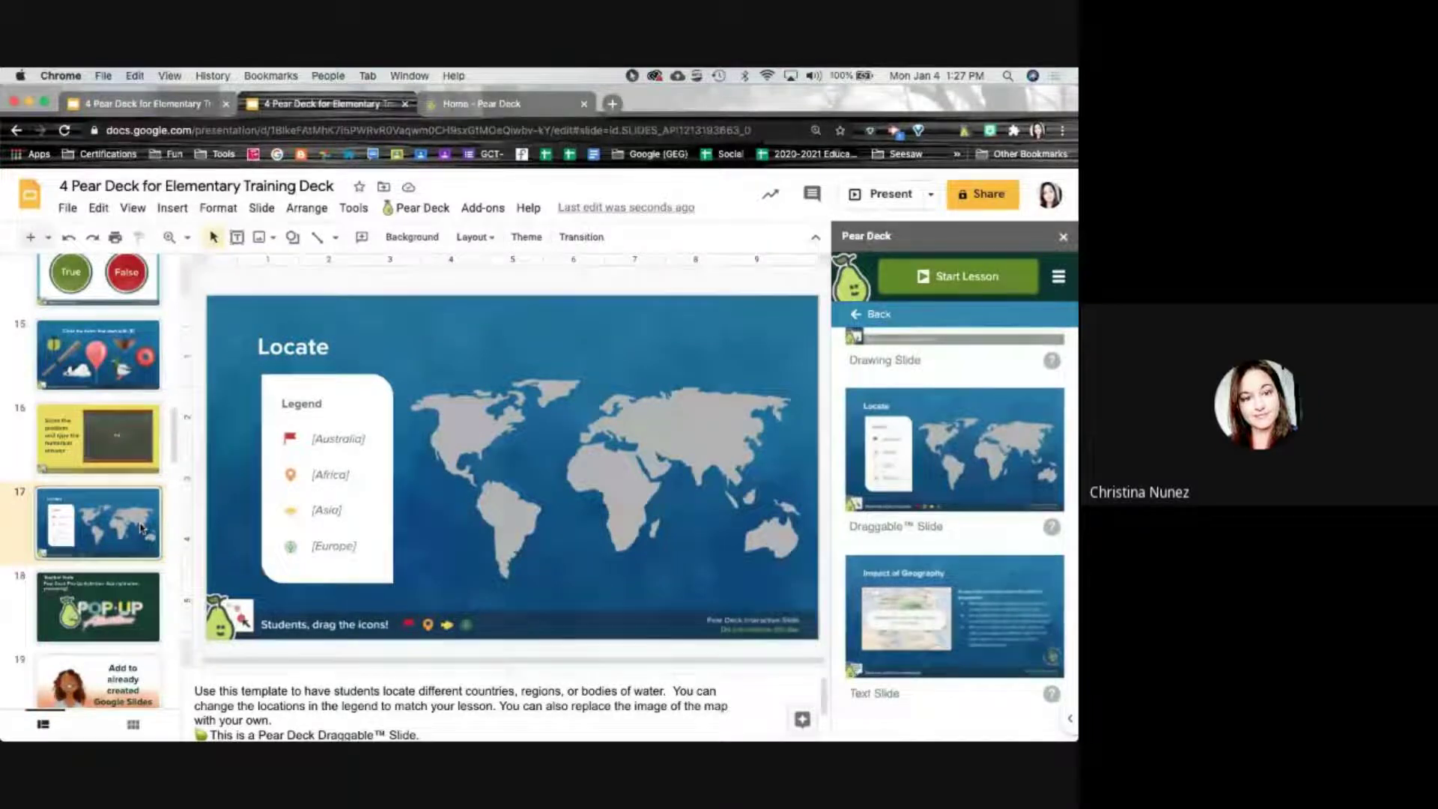
# Return to the Pear Deck main panel and go to slide 19, 'Add to already created Google Slides'
pyautogui.click(877, 318)
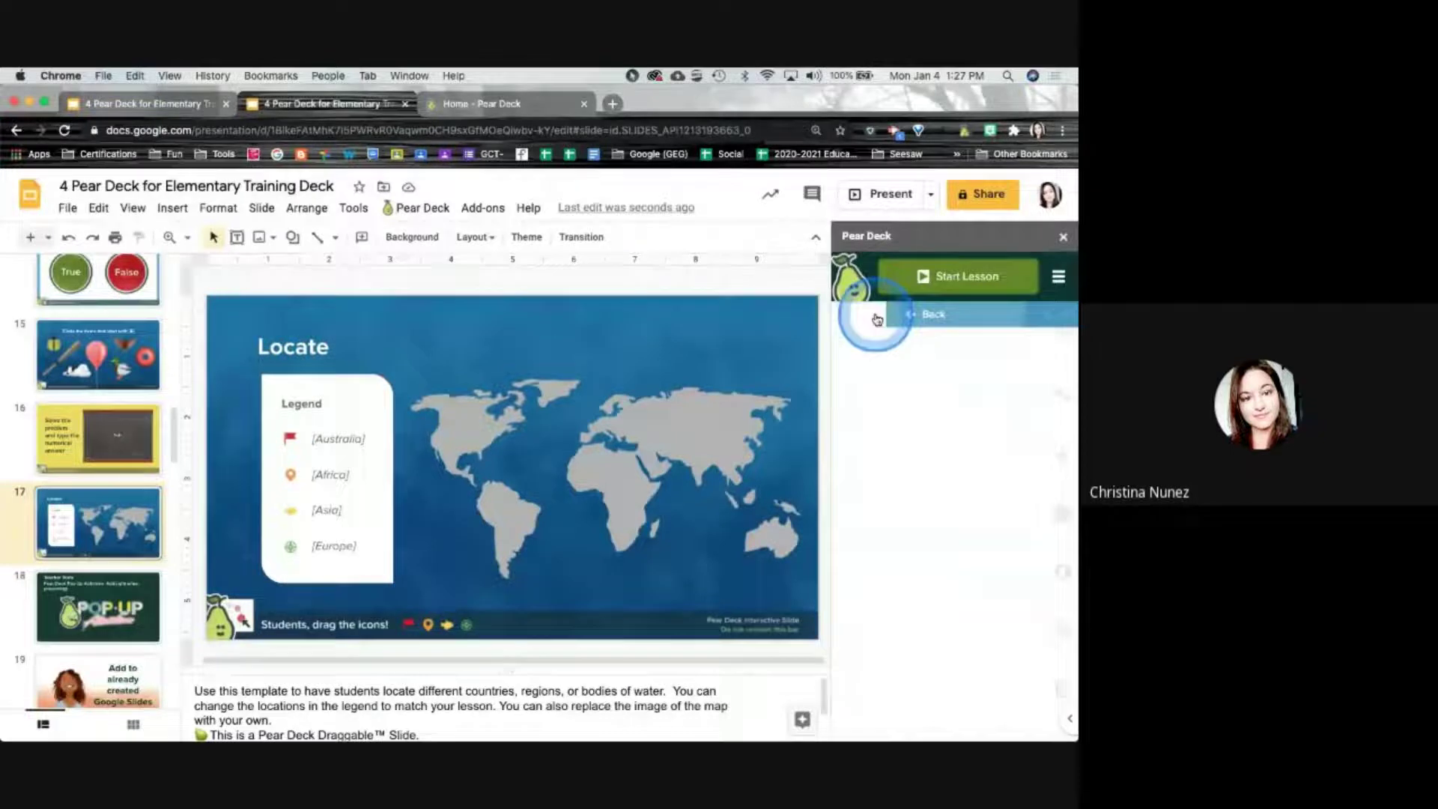
pyautogui.click(854, 308)
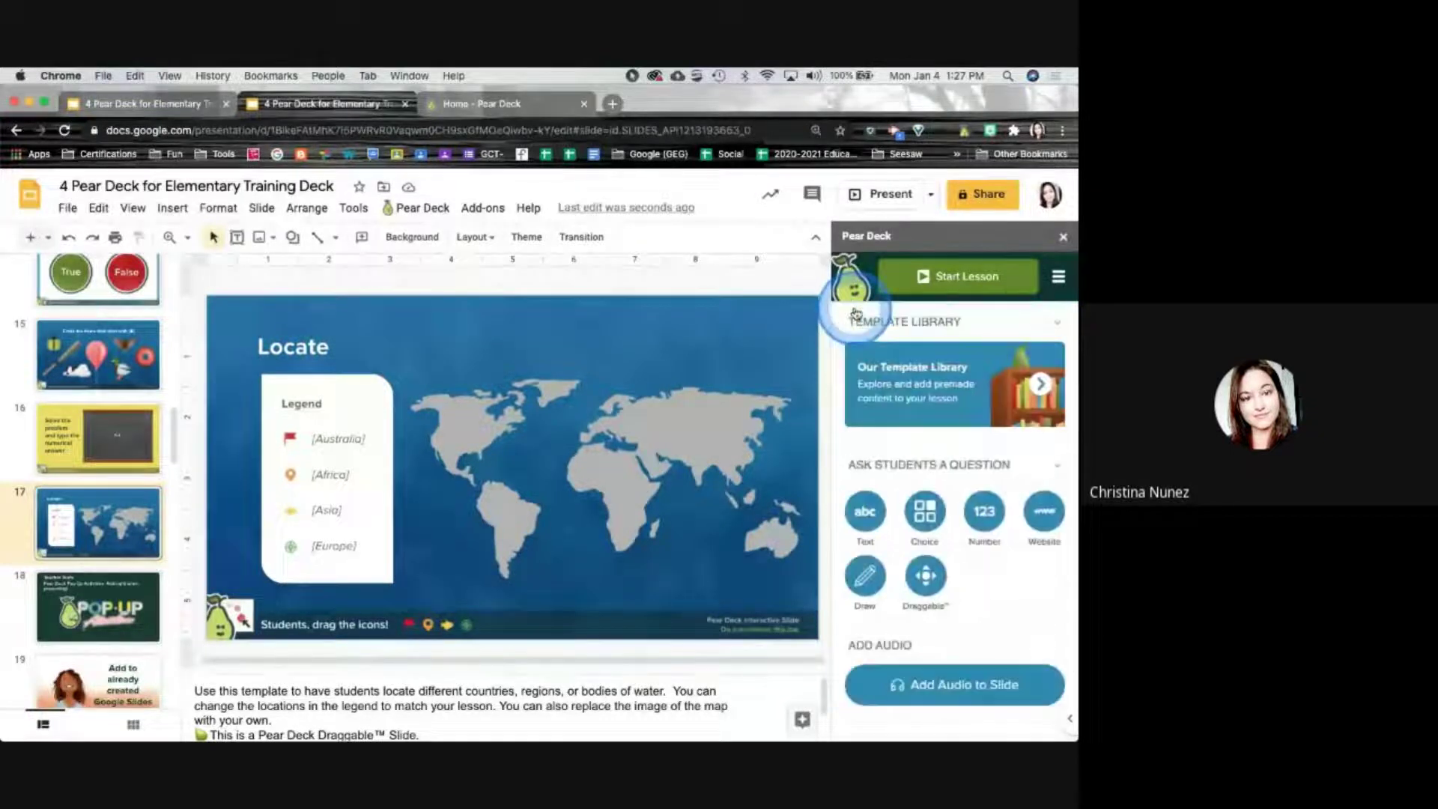
pyautogui.click(912, 528)
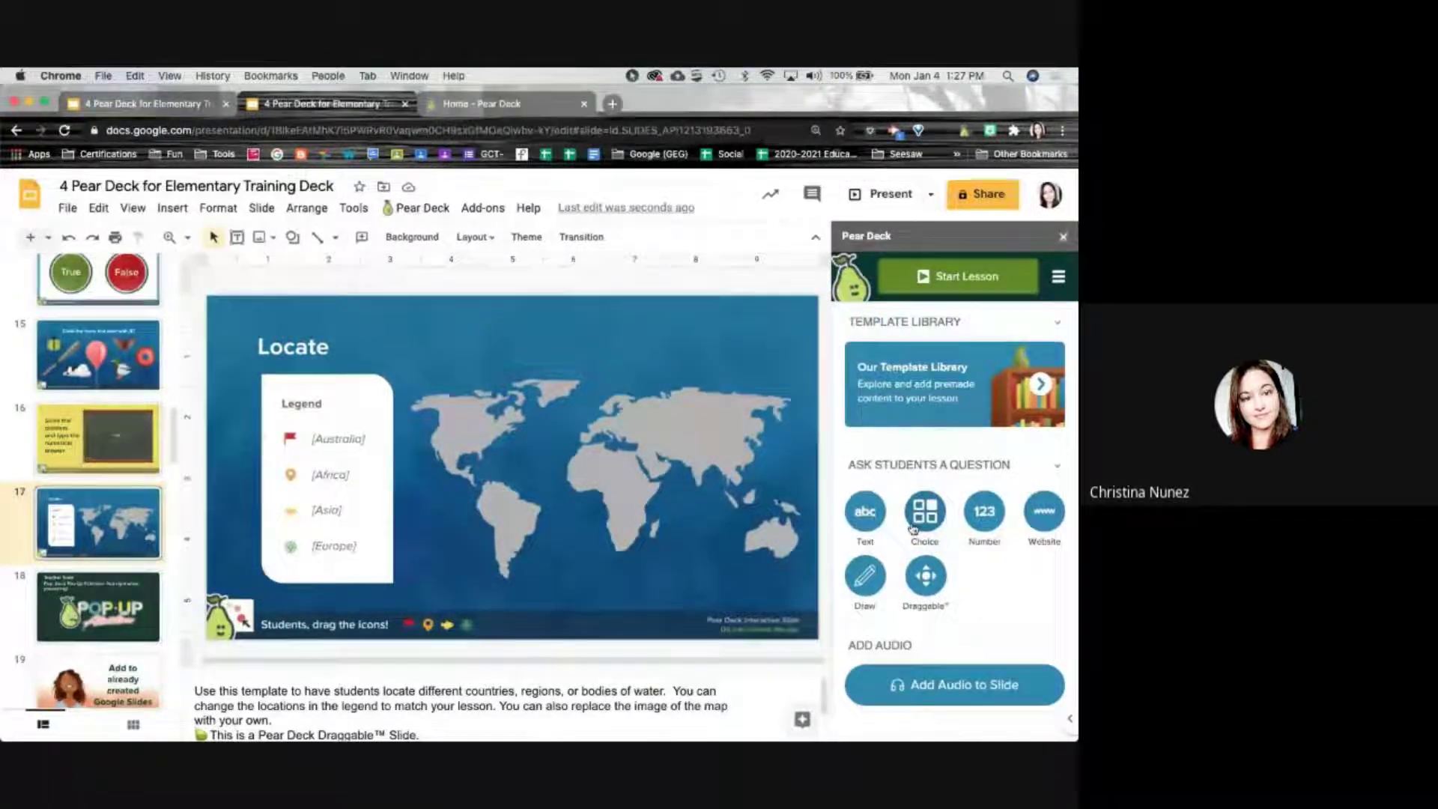
pyautogui.click(294, 536)
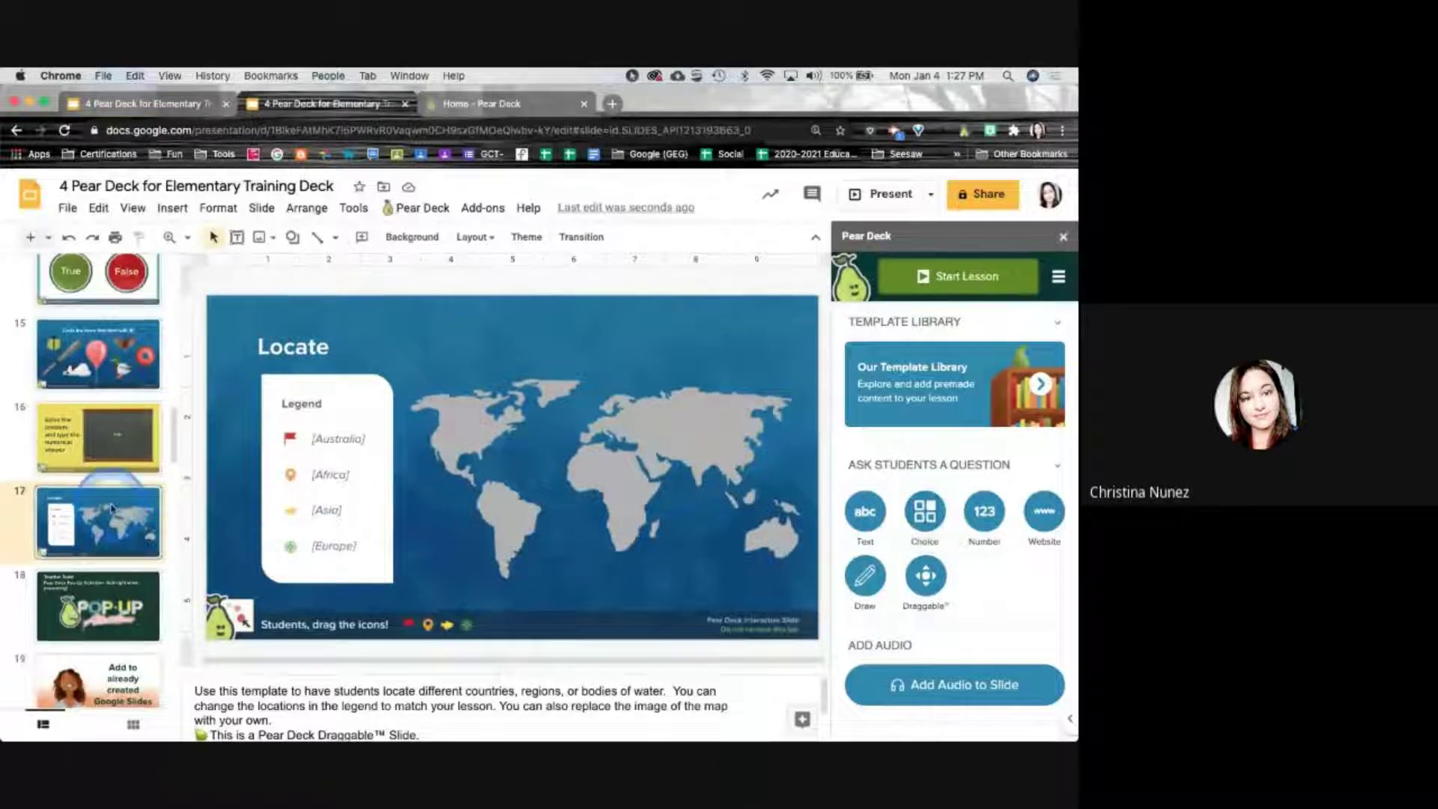
pyautogui.scroll(-3, 105, 524)
pyautogui.click(120, 533)
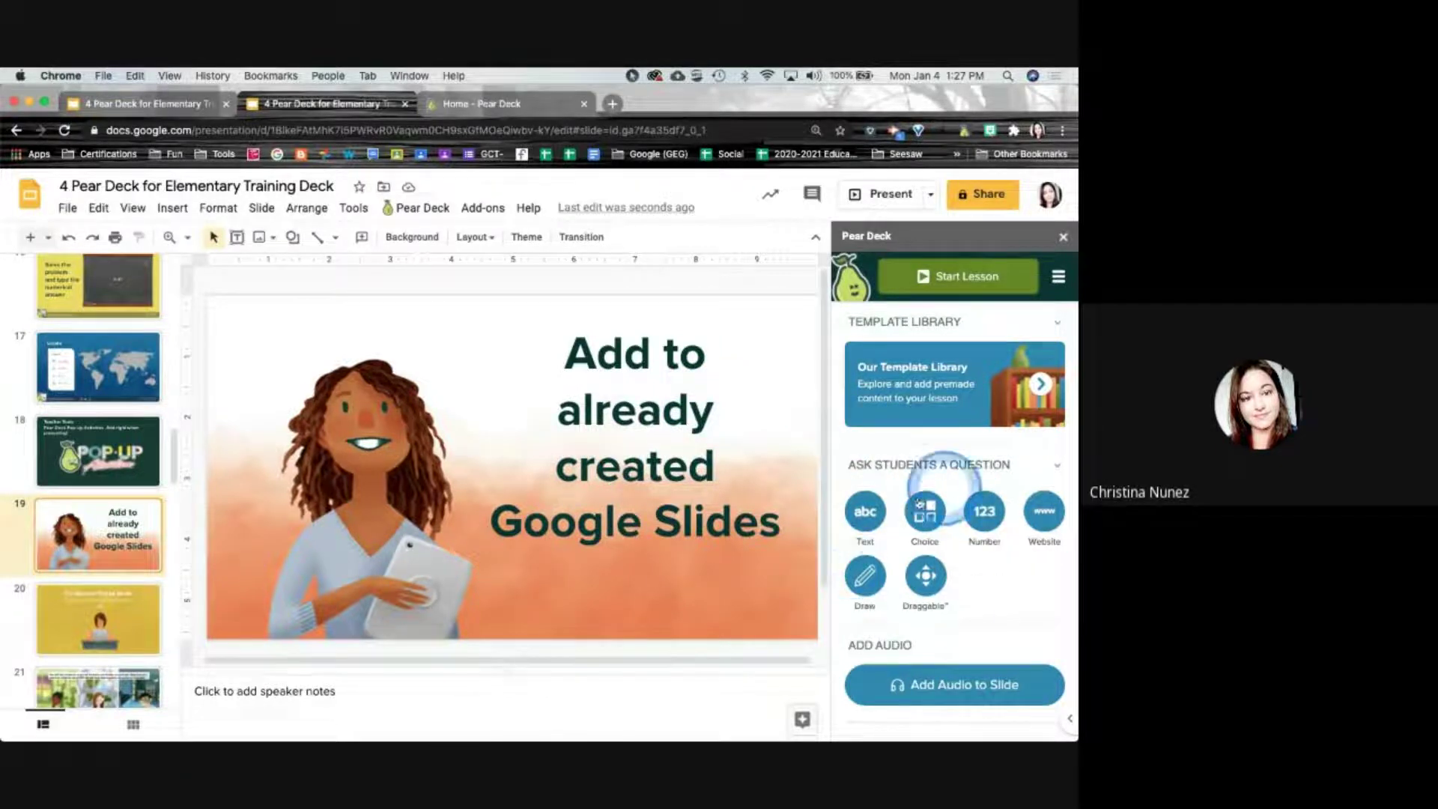
# Scroll the filmstrip to slide 22, 'What is your favorite thing about winter?'
pyautogui.scroll(-5, 101, 517)
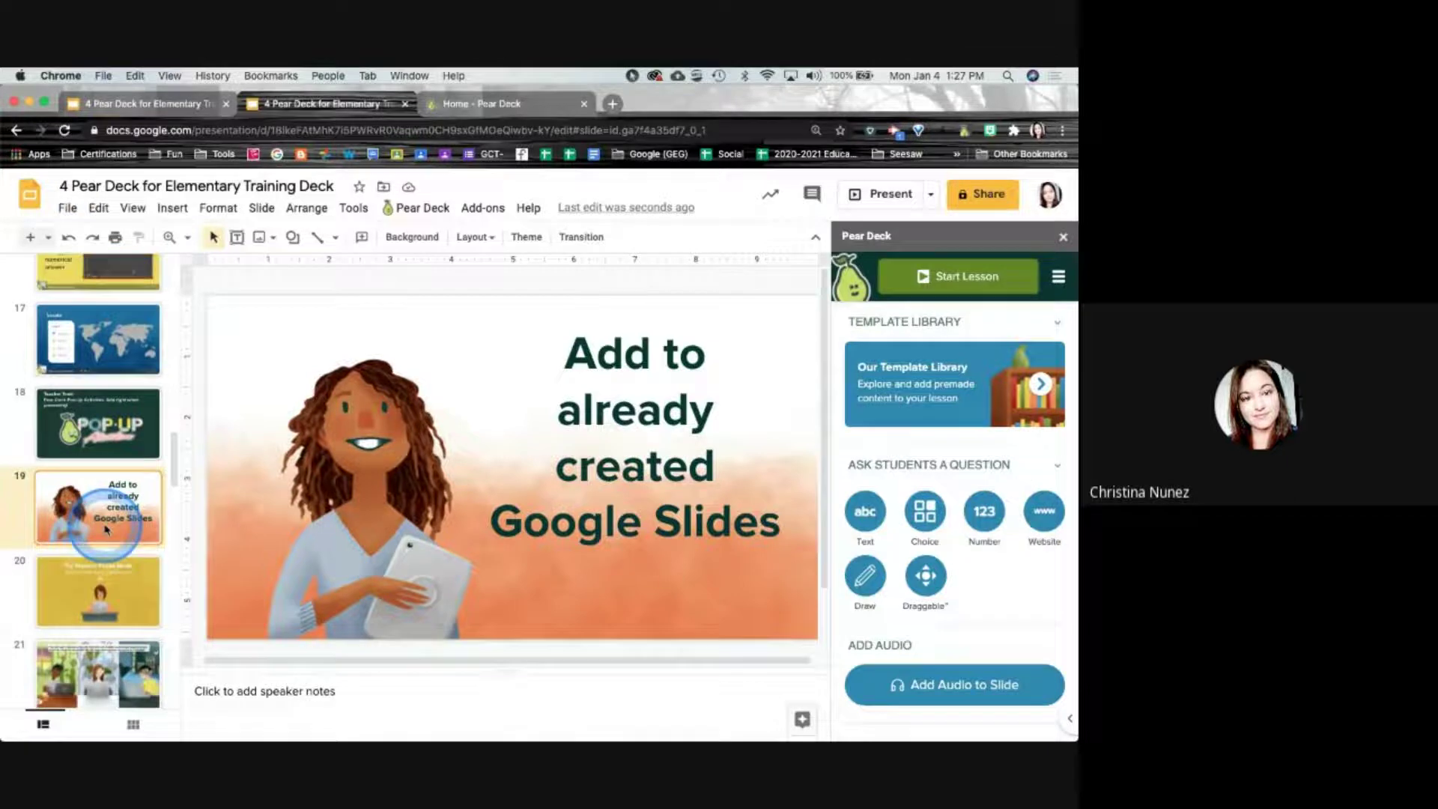
pyautogui.click(106, 530)
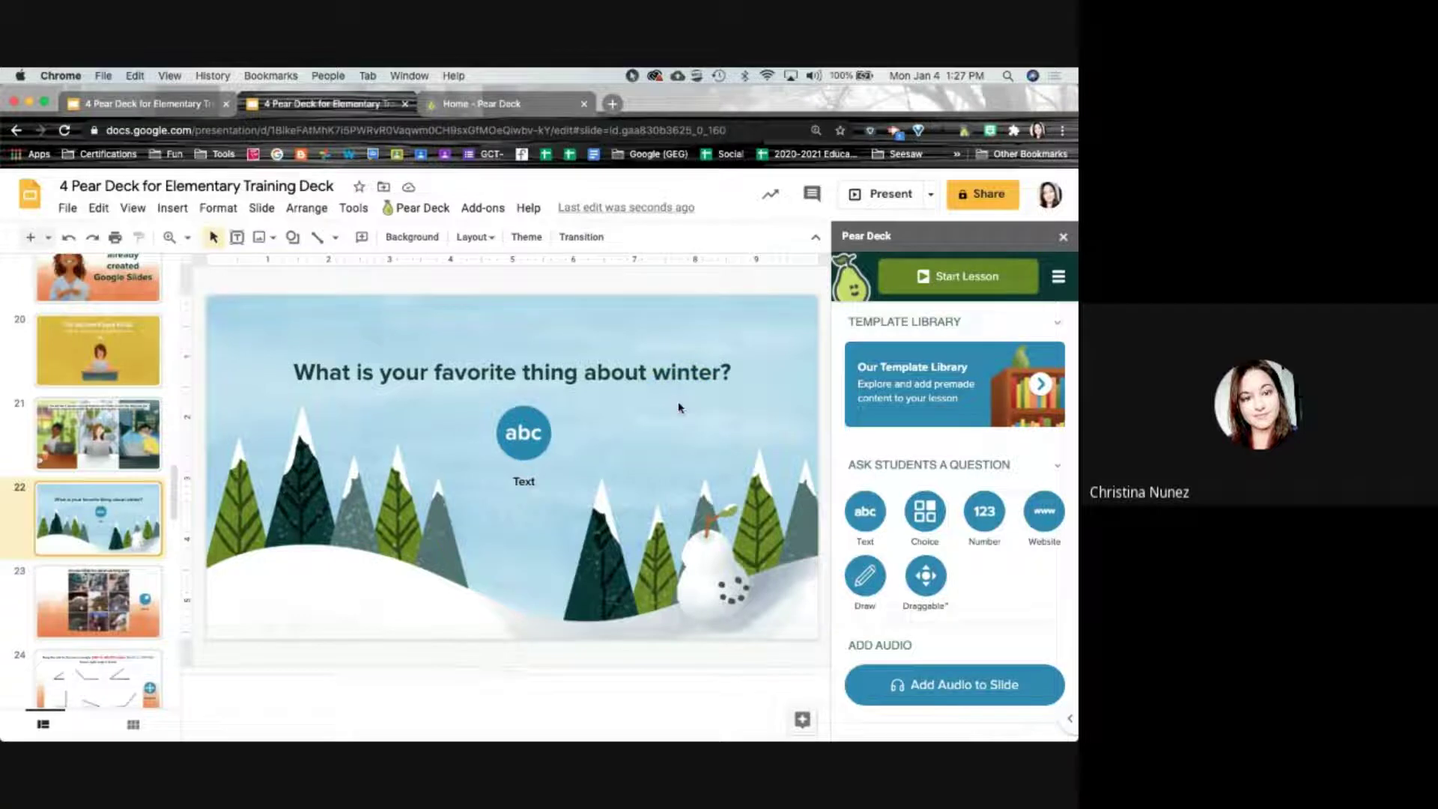
# Make slide 22 a Pear Deck Text question, check its banner and notes, then open slide 23
pyautogui.click(872, 515)
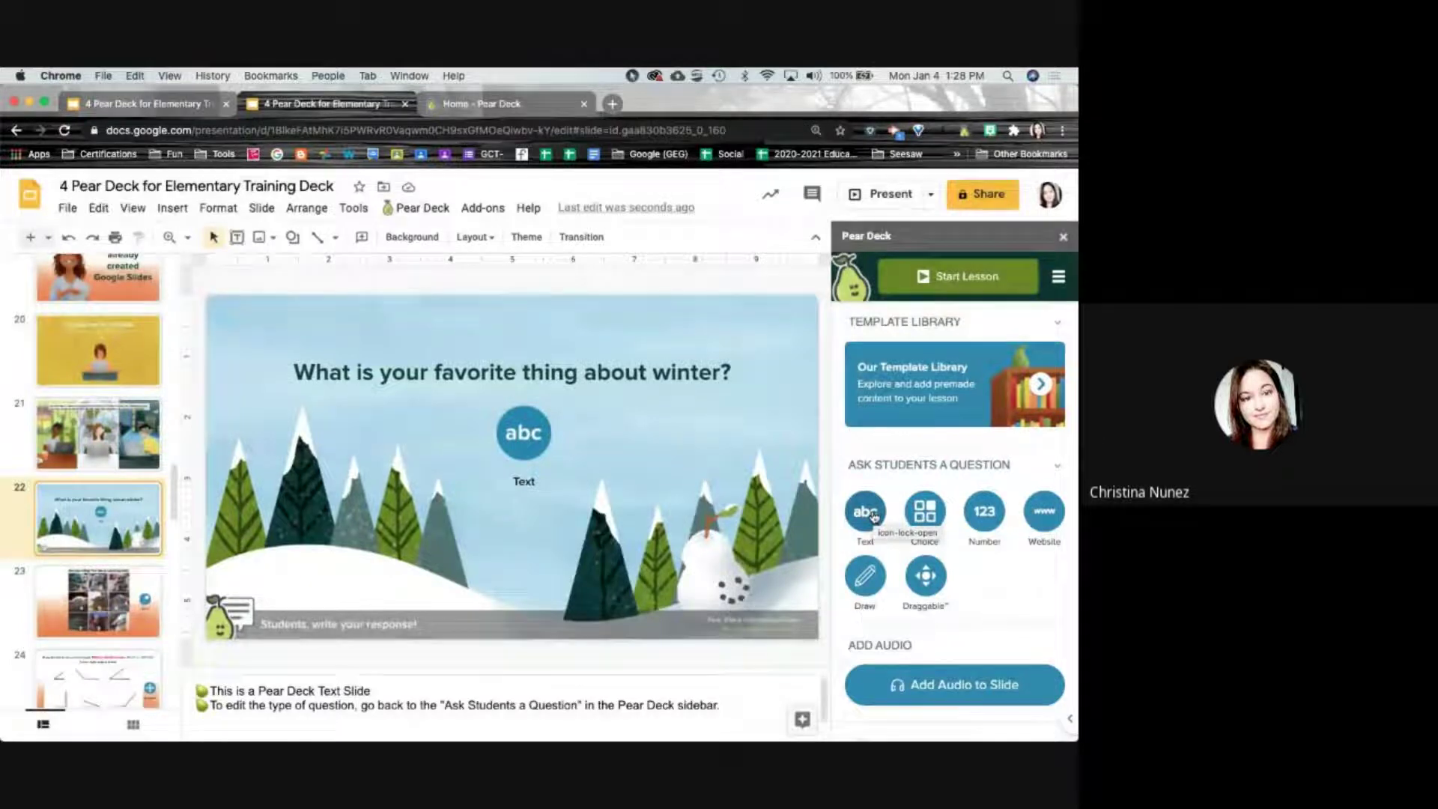
pyautogui.click(714, 698)
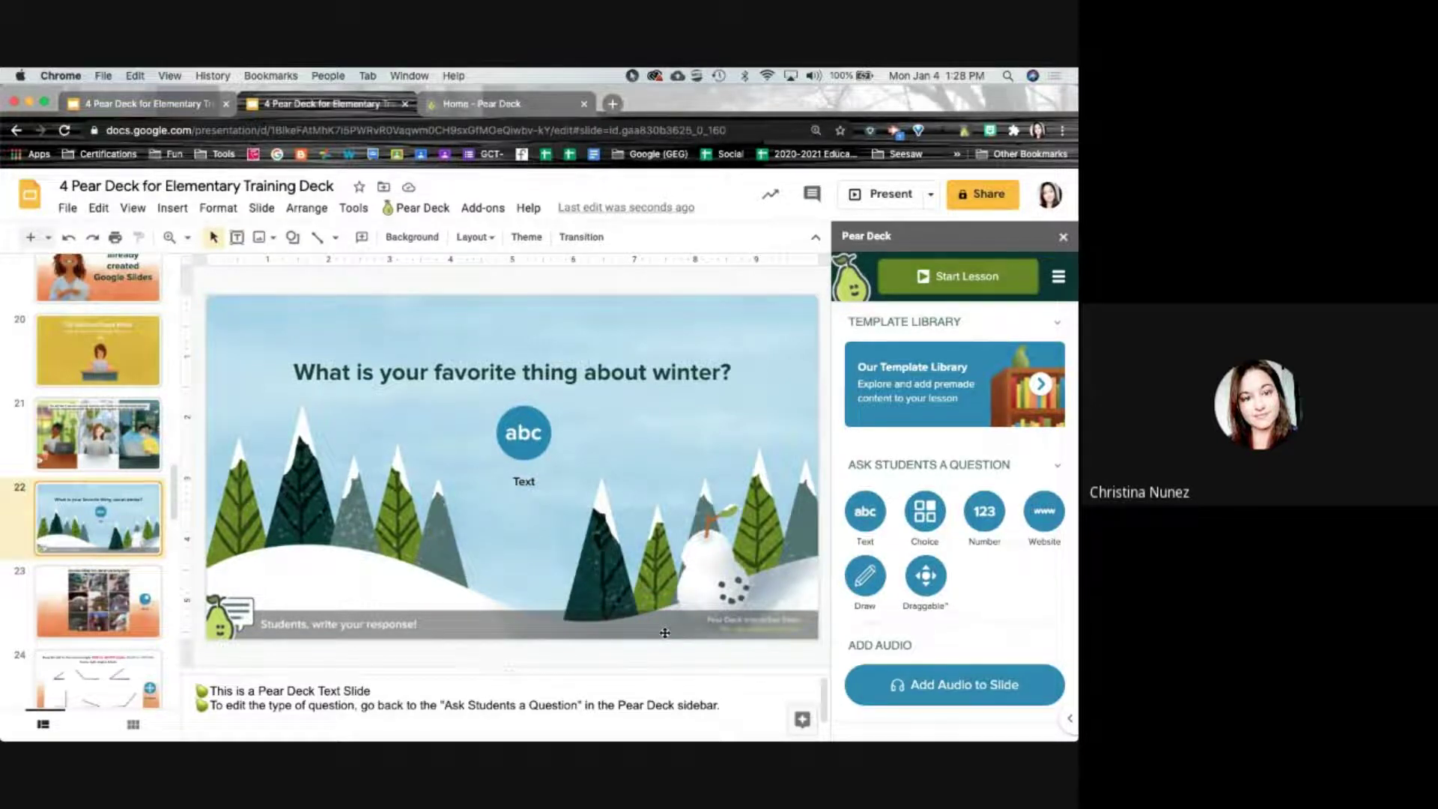
pyautogui.click(421, 627)
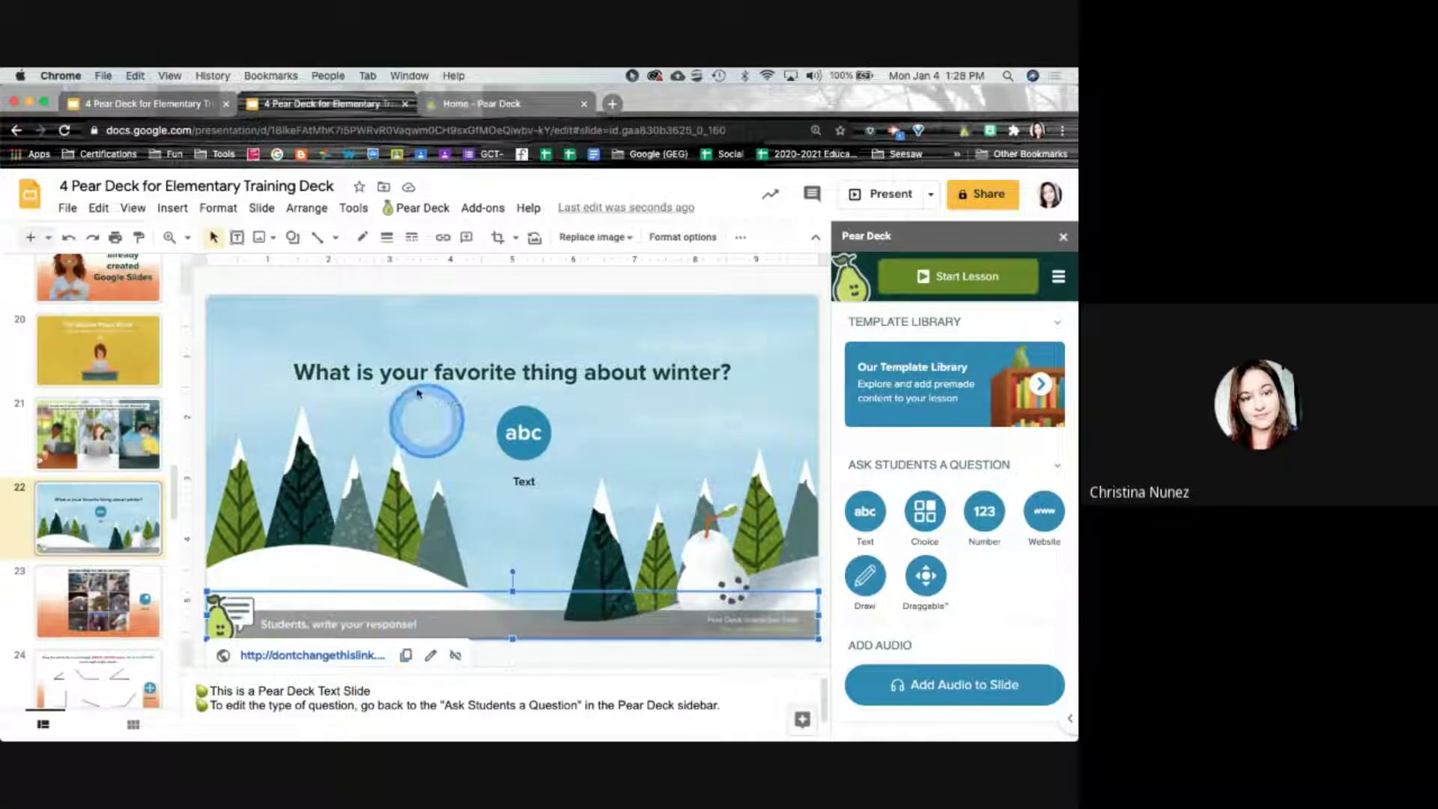
pyautogui.click(331, 373)
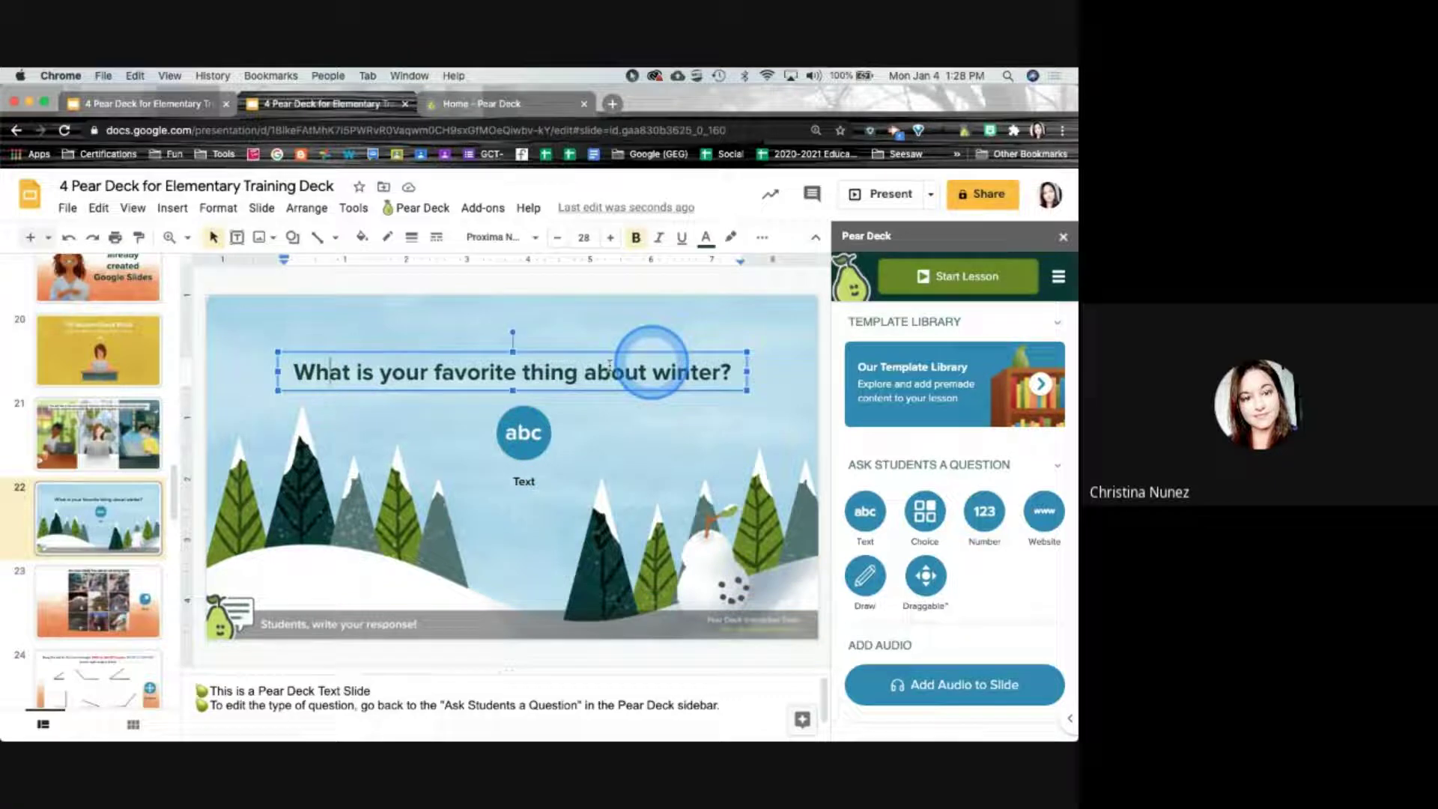
pyautogui.click(549, 619)
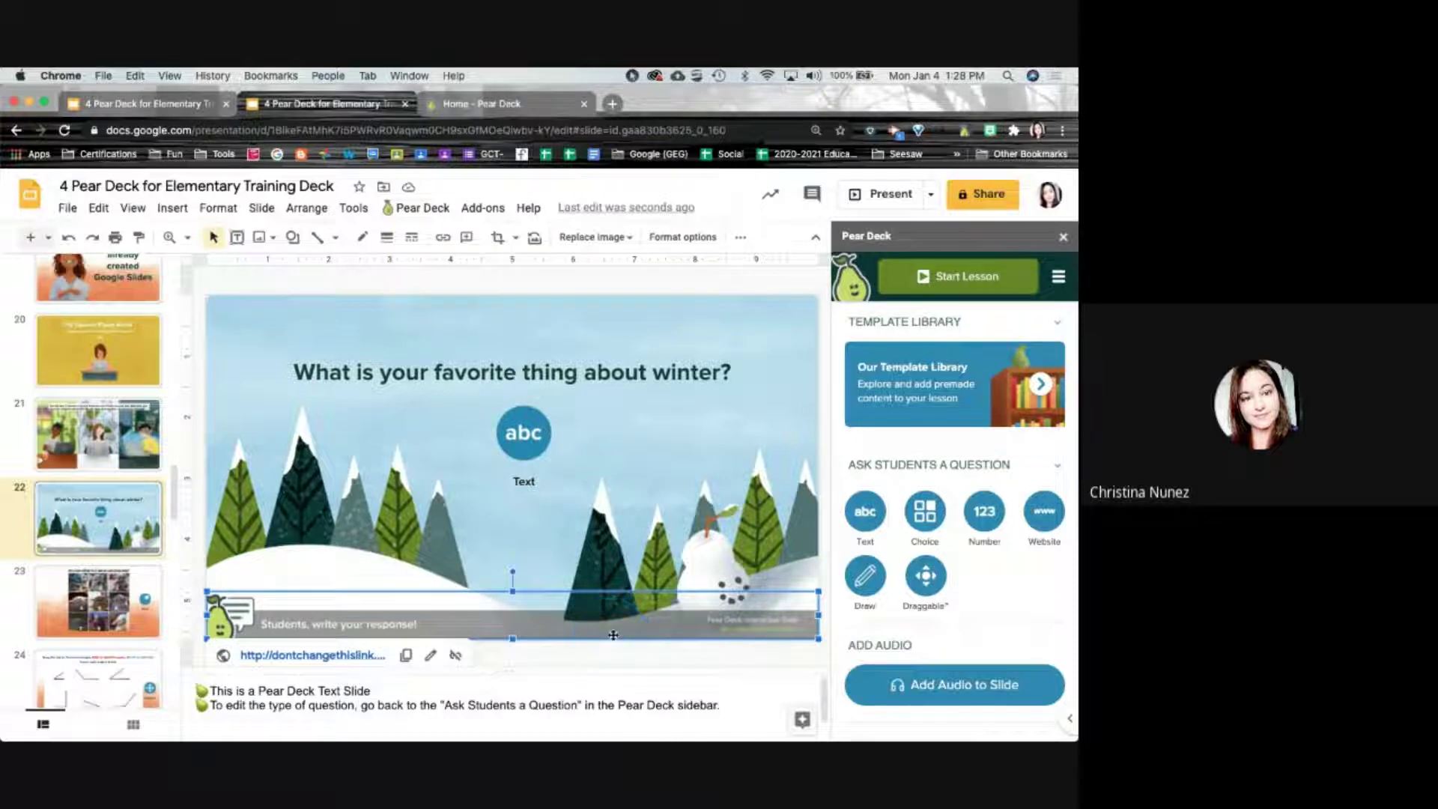
pyautogui.click(594, 653)
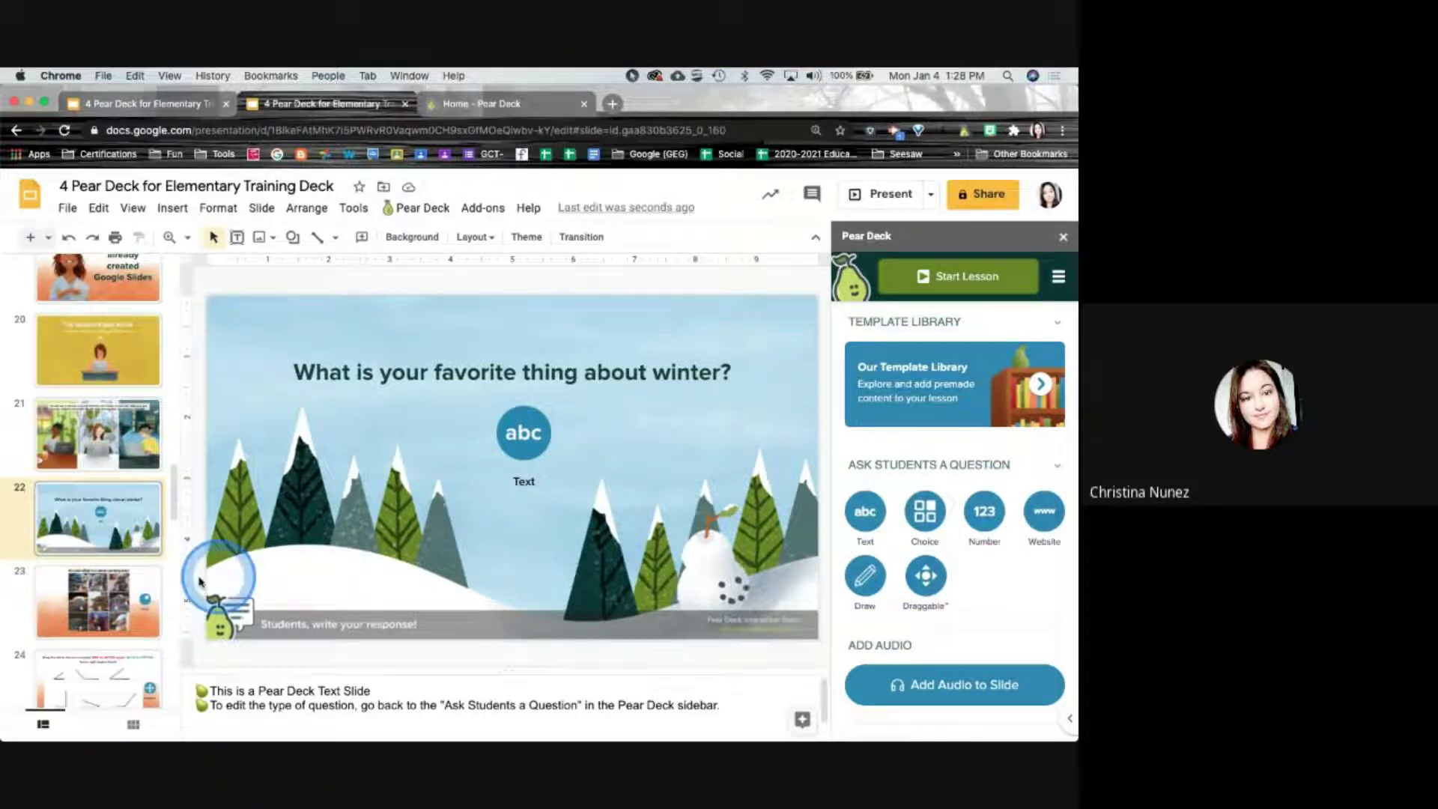
pyautogui.scroll(-1, 129, 566)
pyautogui.click(103, 536)
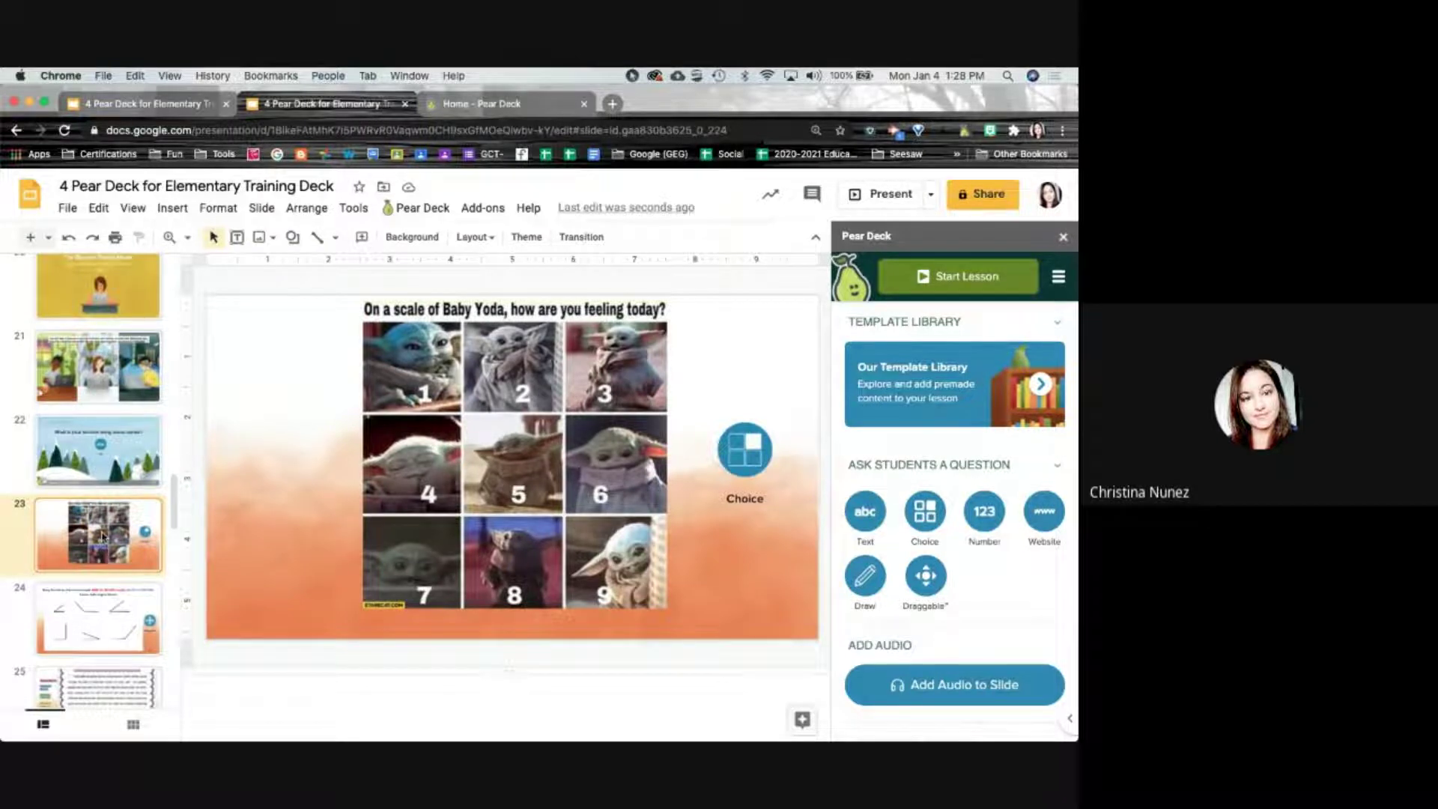
# Open the Pear Deck Choice options dialog for the Baby Yoda slide 23
pyautogui.click(745, 445)
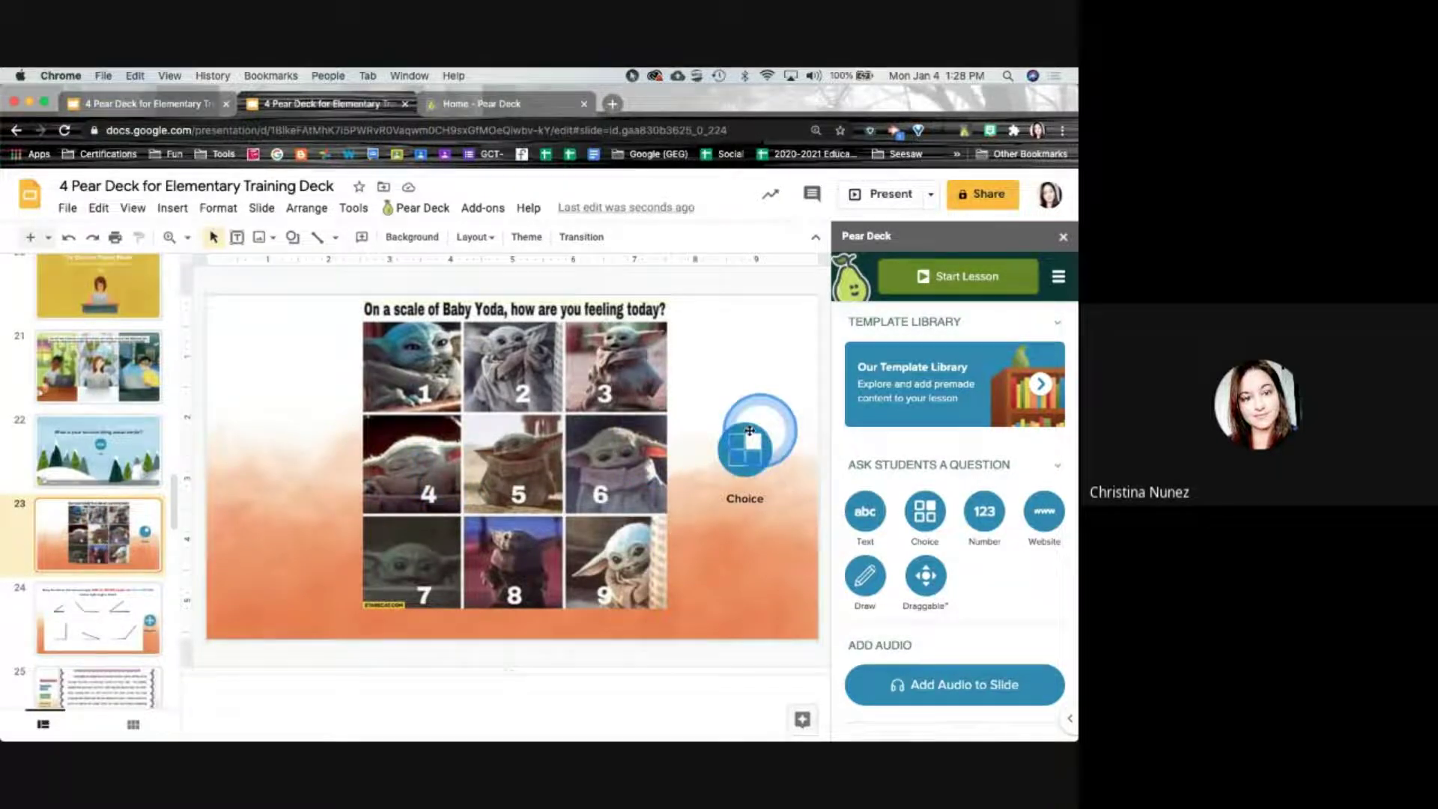
pyautogui.click(415, 372)
pyautogui.click(610, 551)
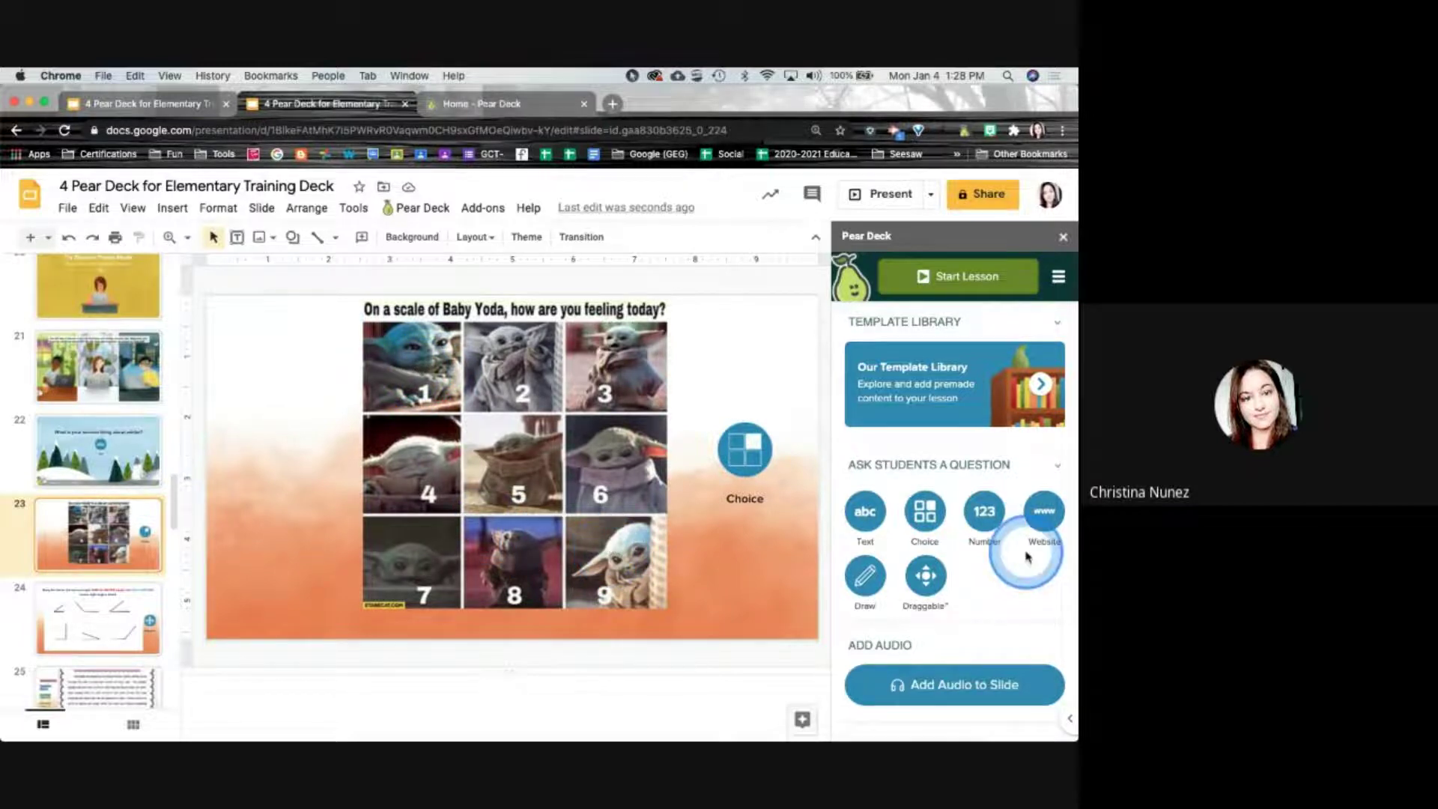
pyautogui.click(915, 508)
pyautogui.click(916, 508)
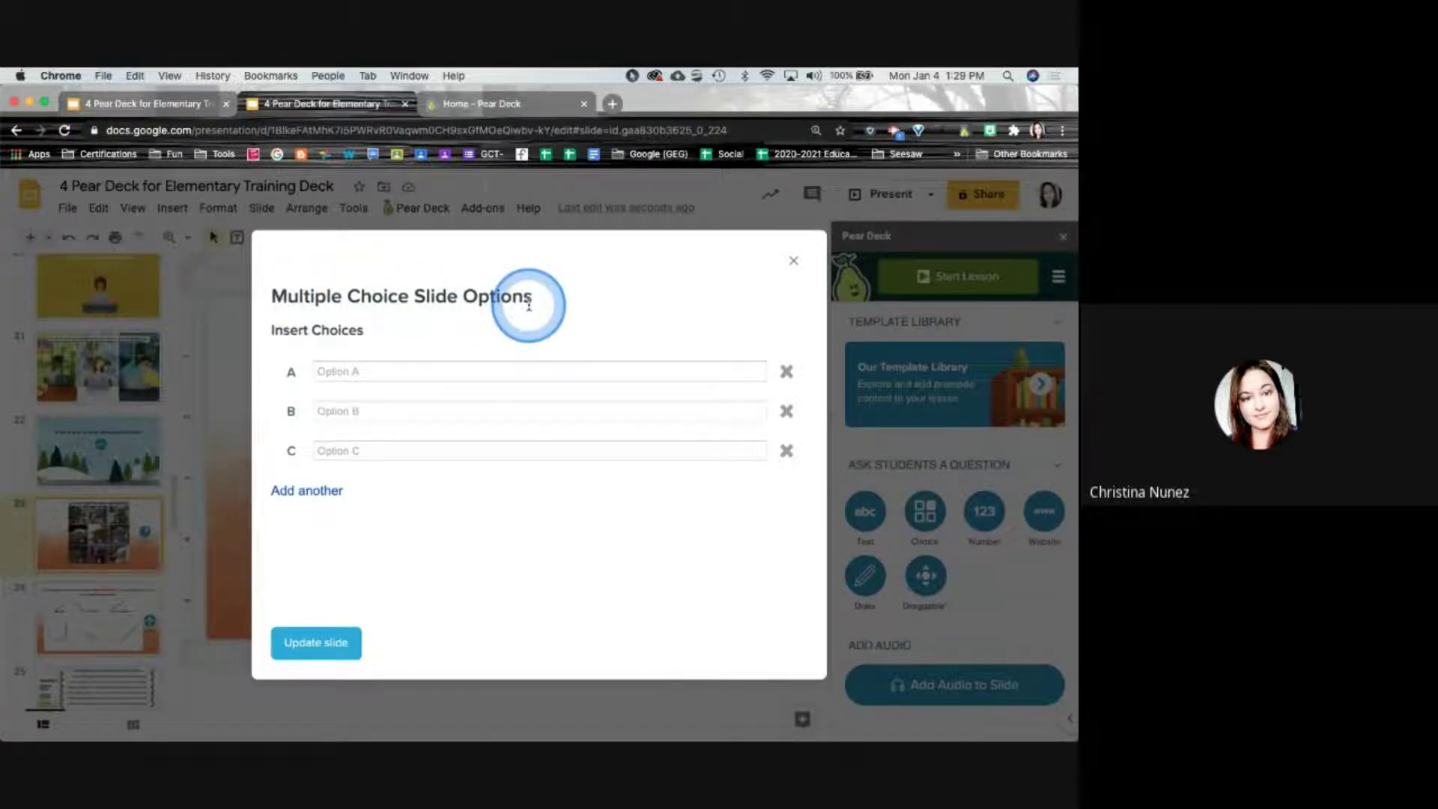
# Fill choices A, B and C with Option 1, Option 2 and Option 3
pyautogui.click(351, 372)
pyautogui.write('Option 1')
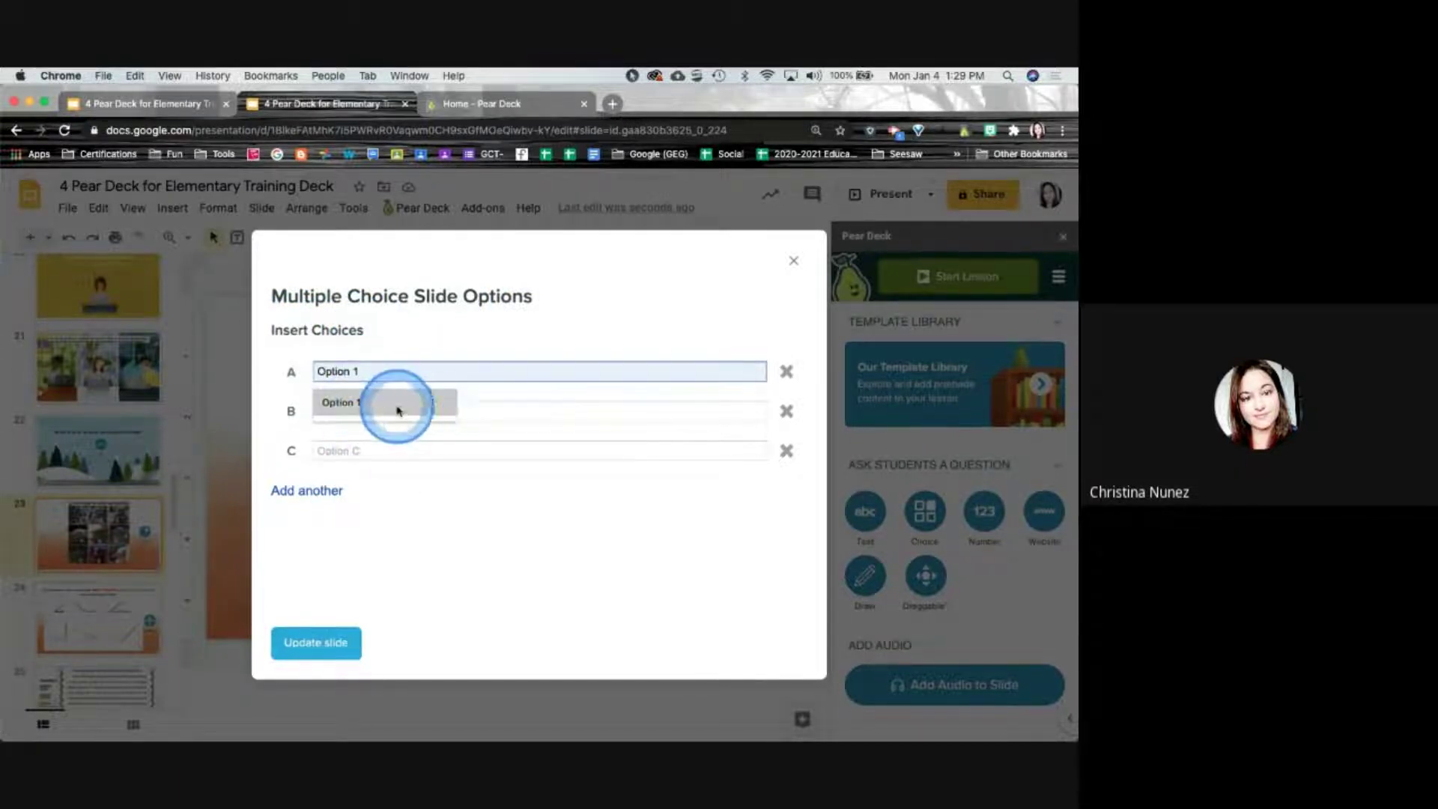
pyautogui.click(397, 410)
pyautogui.click(382, 412)
pyautogui.write('Opti')
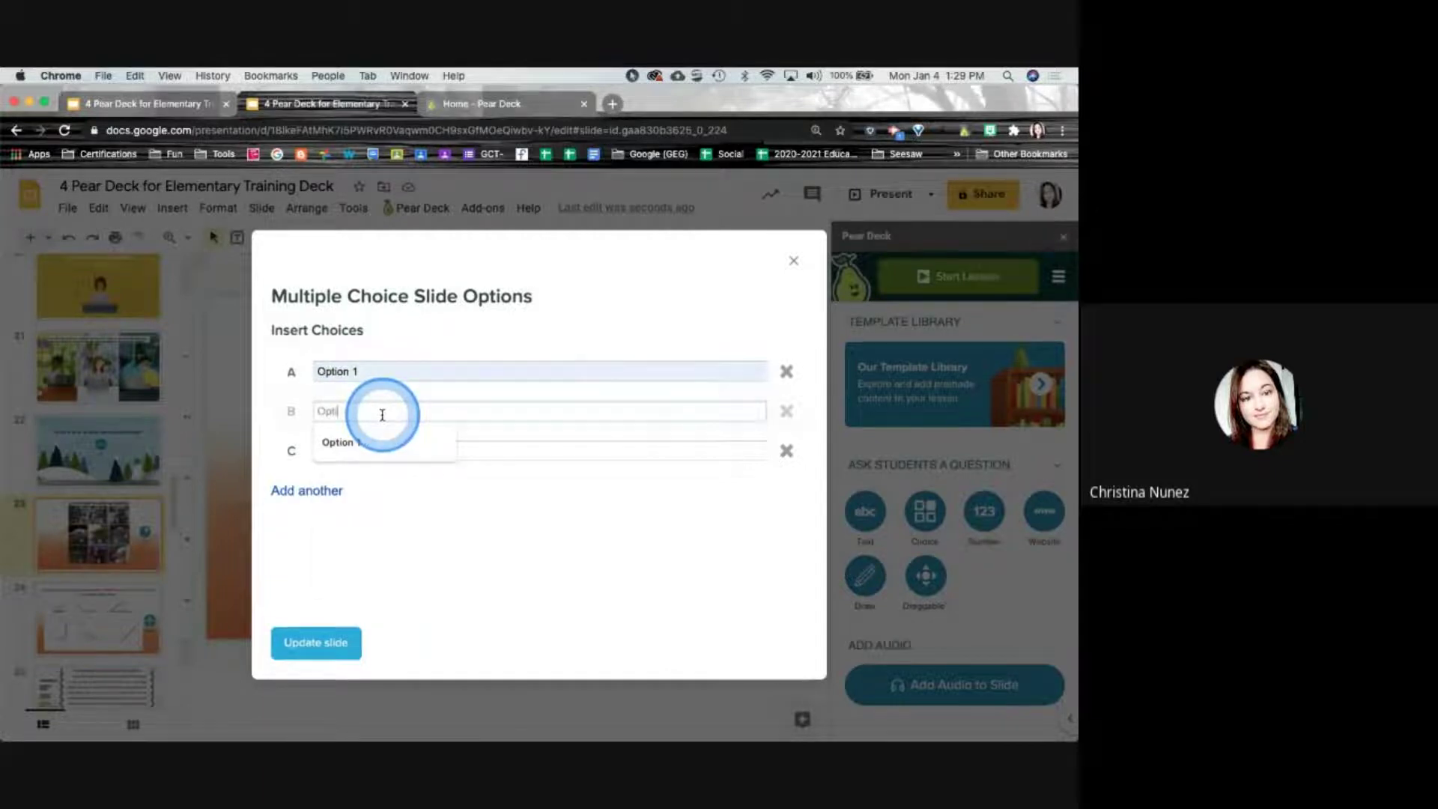
pyautogui.write('on 2')
pyautogui.click(390, 445)
pyautogui.write('Option 3')
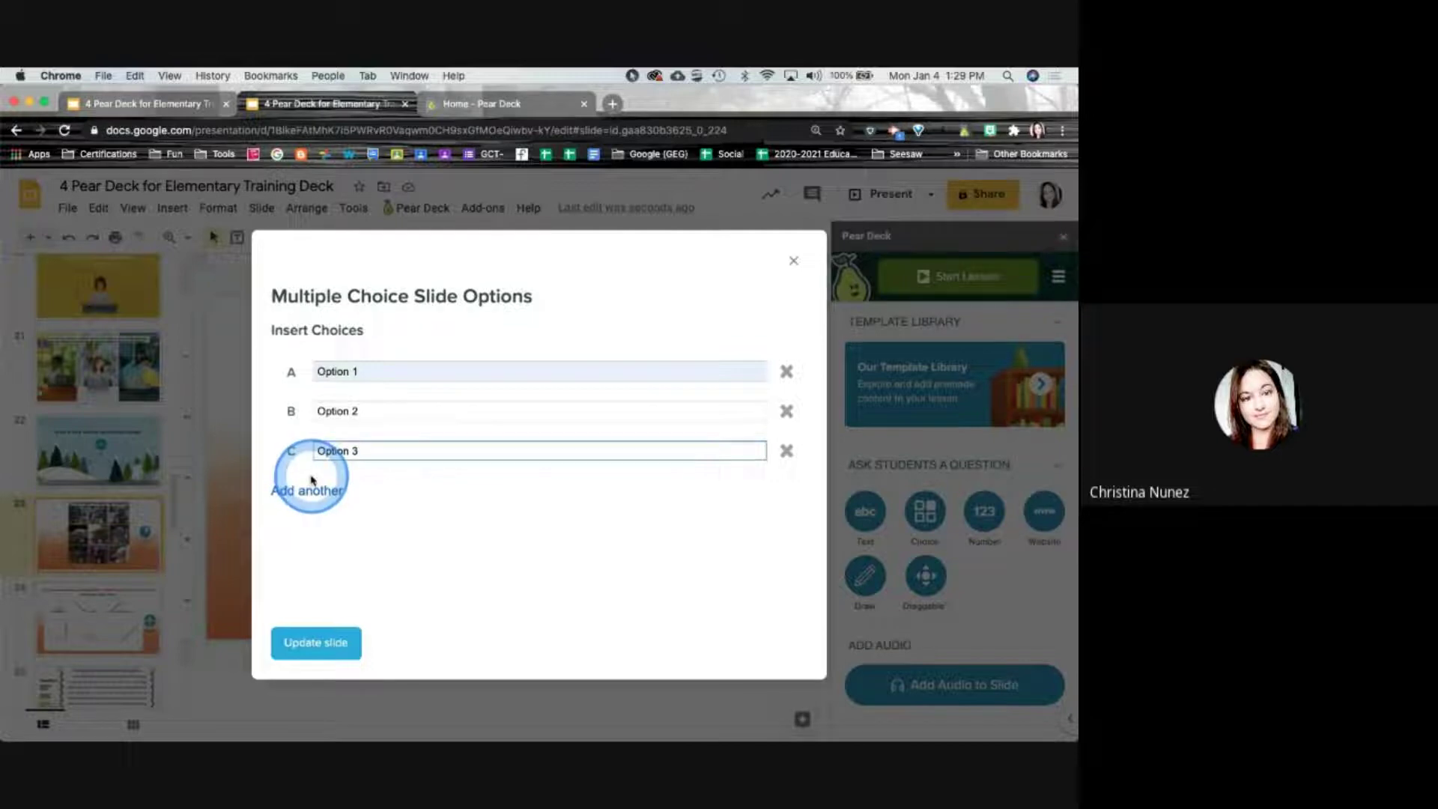
# Add choices D, E and F as Option 4, Option 5, Option 6 and update the slide
pyautogui.click(327, 493)
pyautogui.click(349, 490)
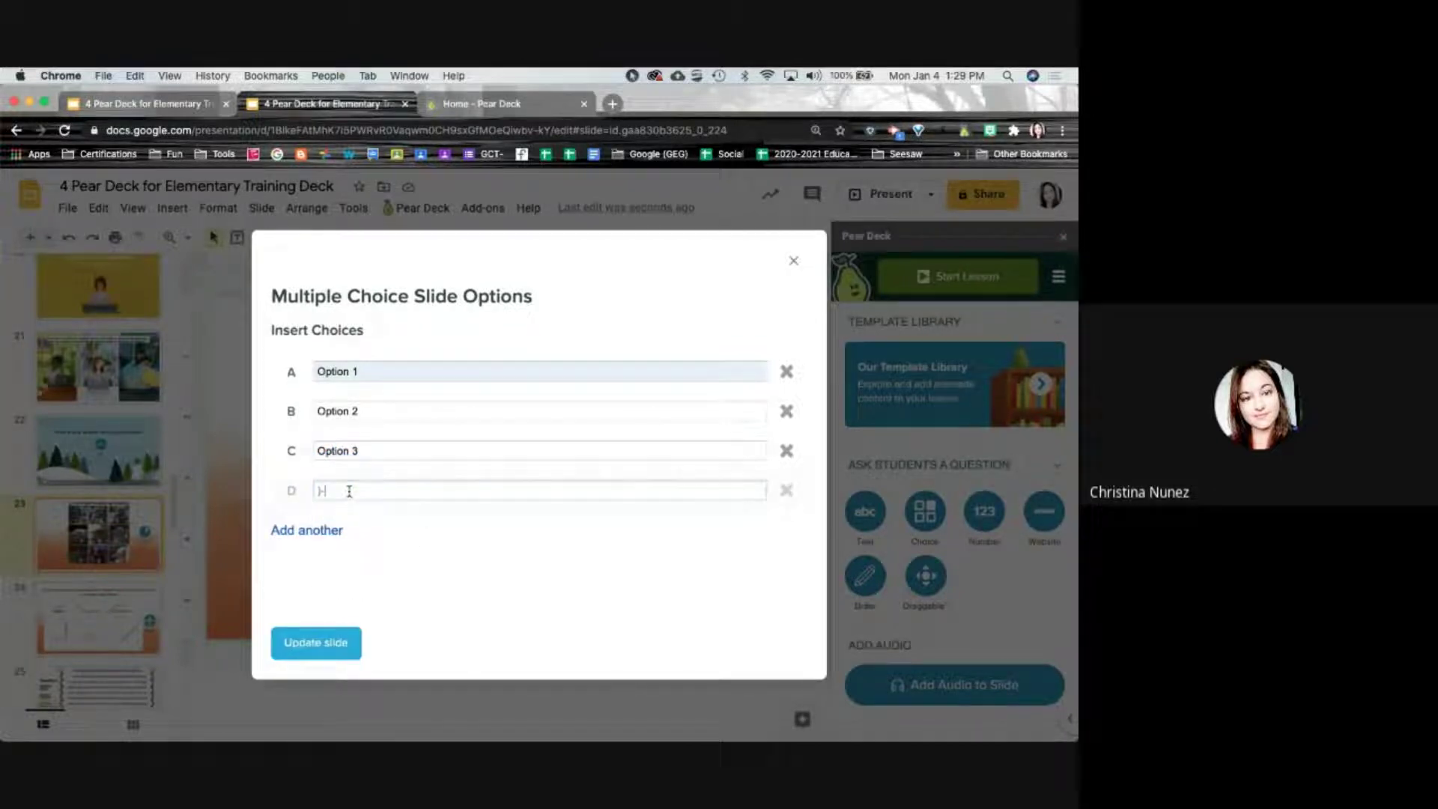
pyautogui.click(349, 491)
pyautogui.write('Option 4')
pyautogui.click(310, 530)
pyautogui.click(343, 535)
pyautogui.write('Option ')
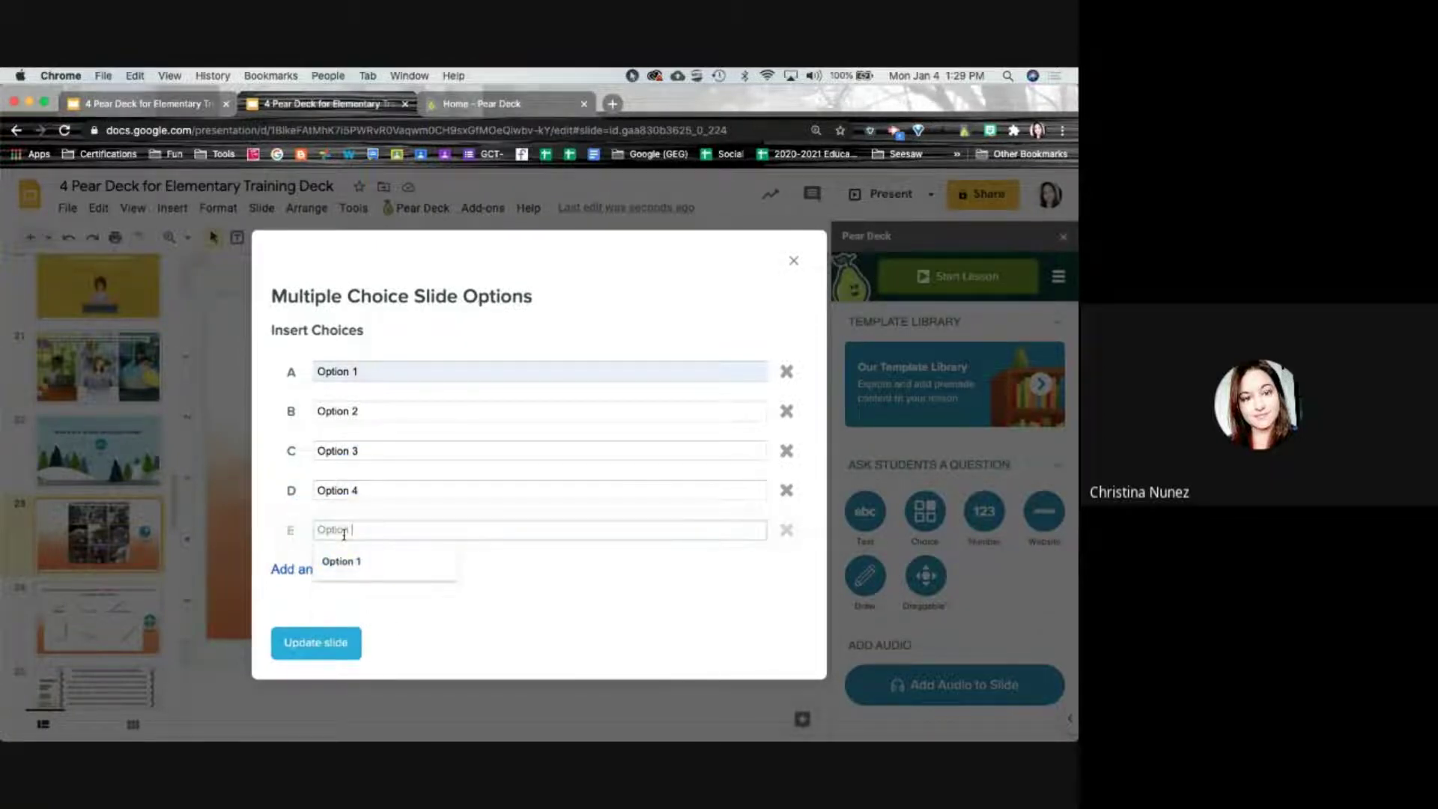
pyautogui.write('5')
pyautogui.click(331, 571)
pyautogui.click(352, 567)
pyautogui.write('Option')
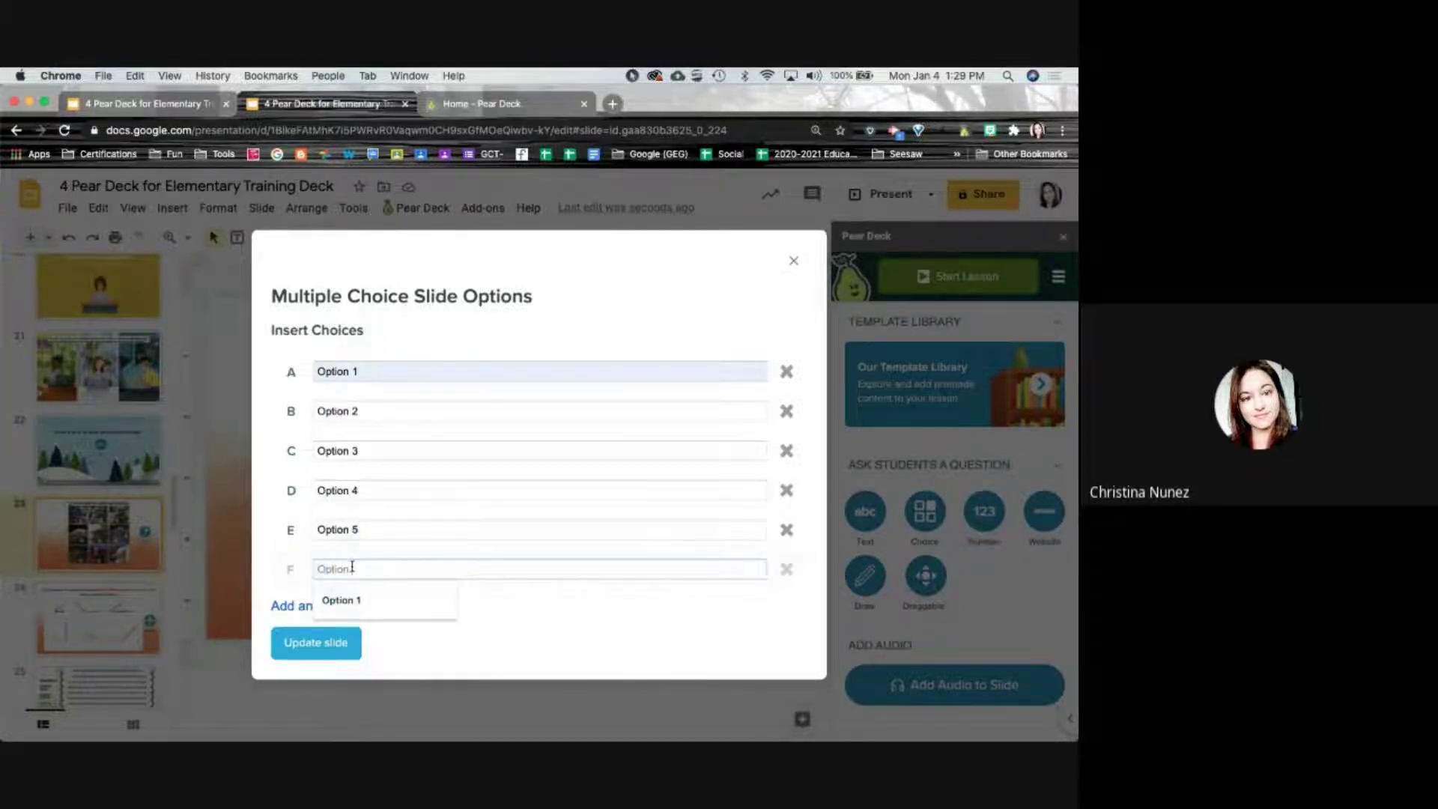
pyautogui.write(' 6')
pyautogui.click(316, 643)
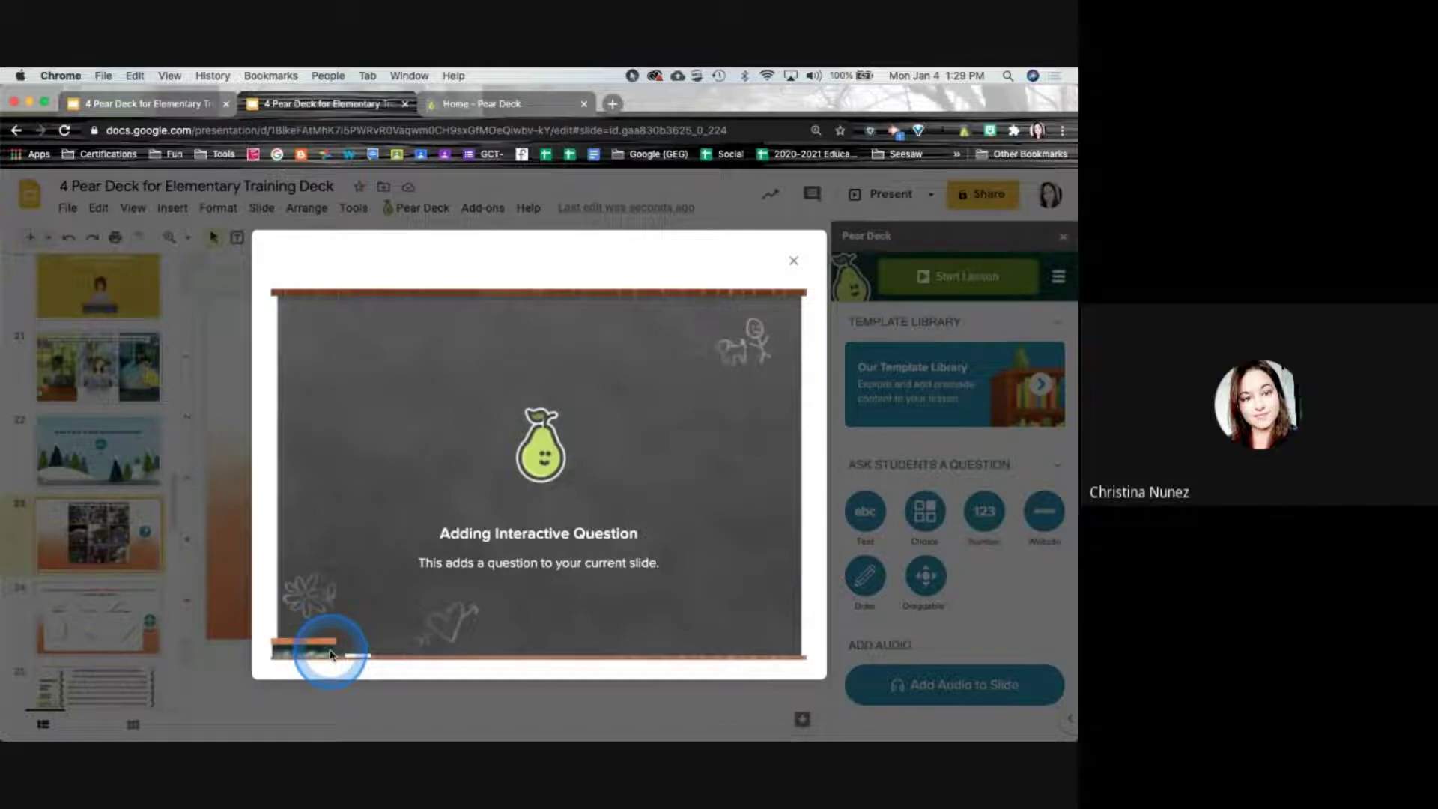
# Inspect the added response banner and Choice icon on slide 23, then reopen the Choice options
pyautogui.click(378, 518)
pyautogui.click(556, 492)
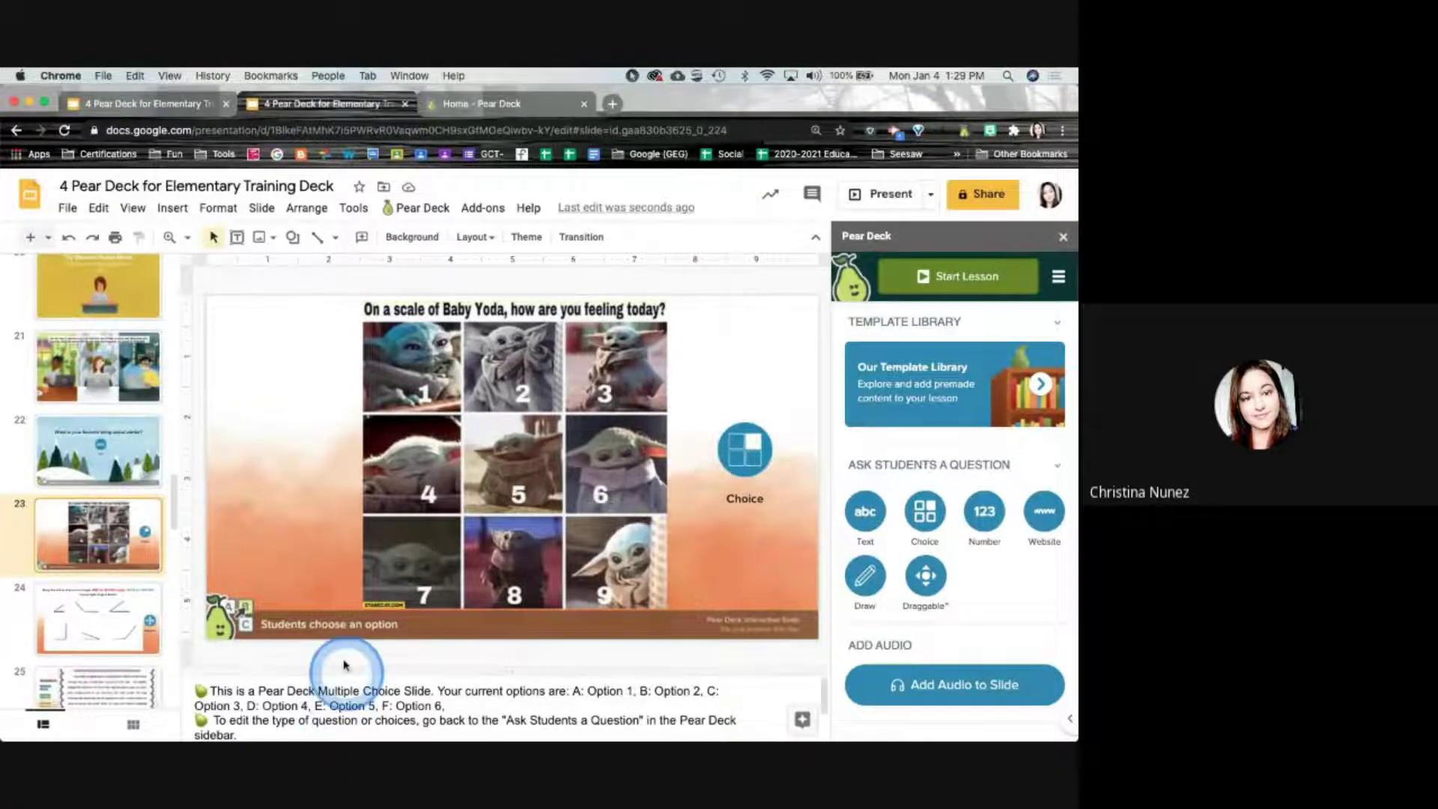
pyautogui.click(350, 631)
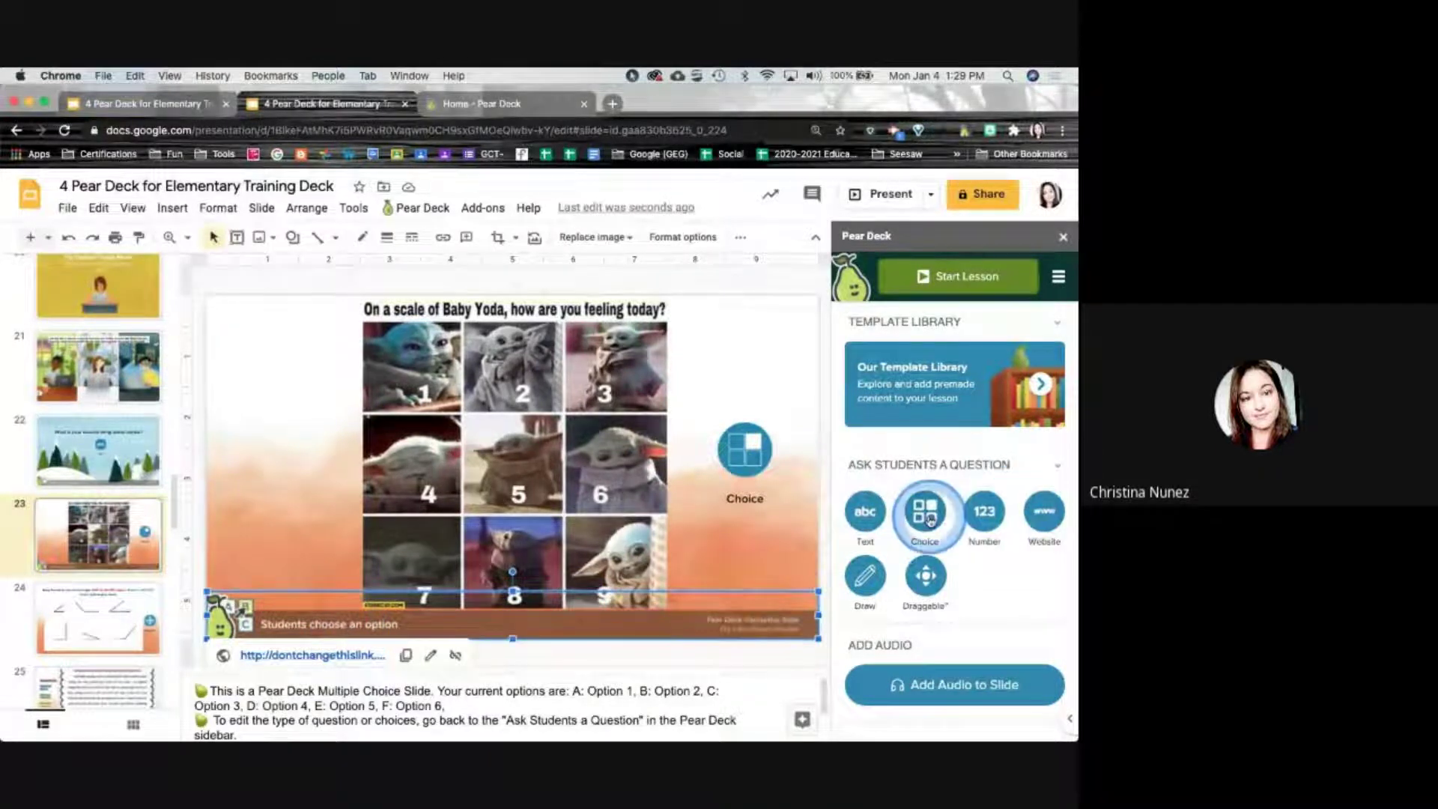
pyautogui.click(744, 443)
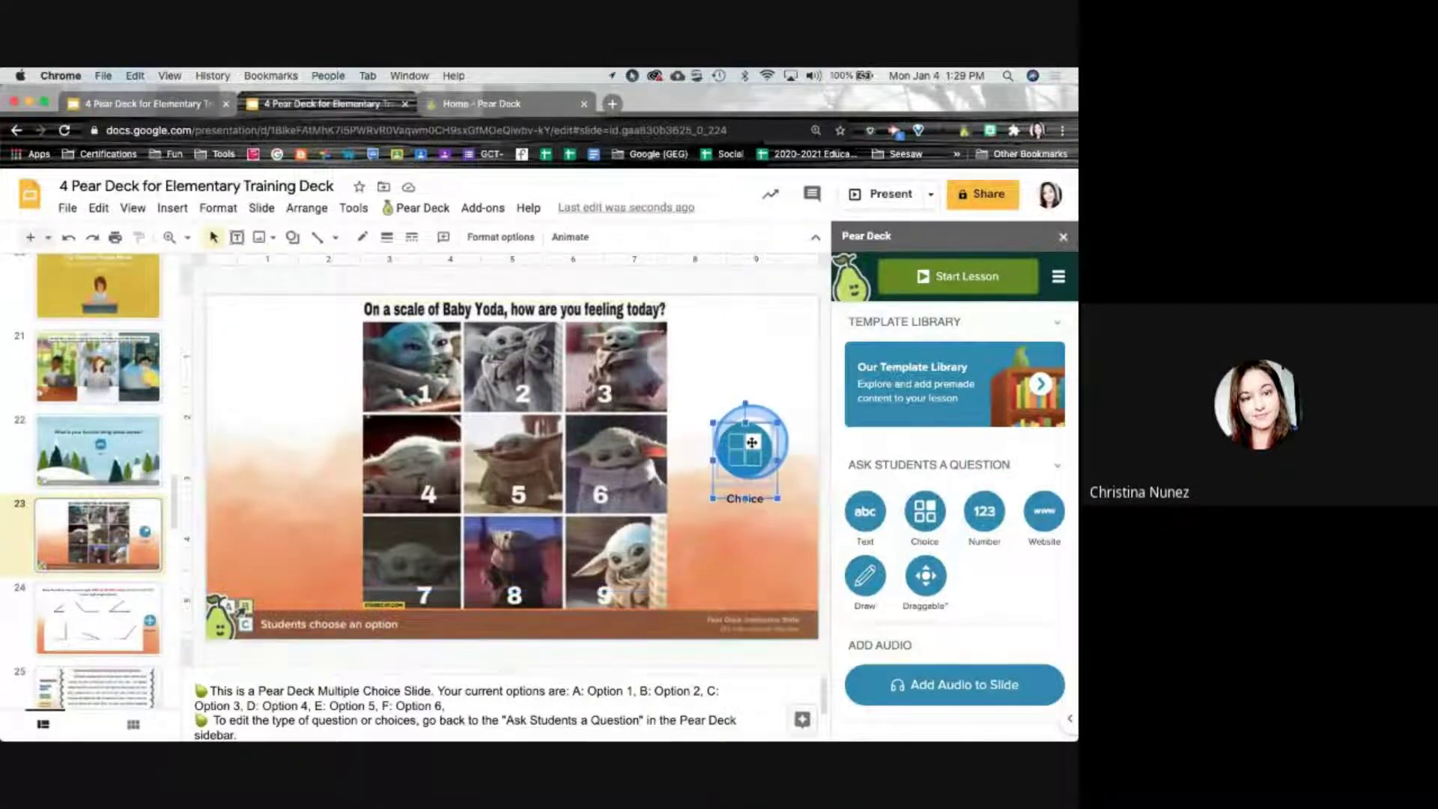
pyautogui.click(801, 417)
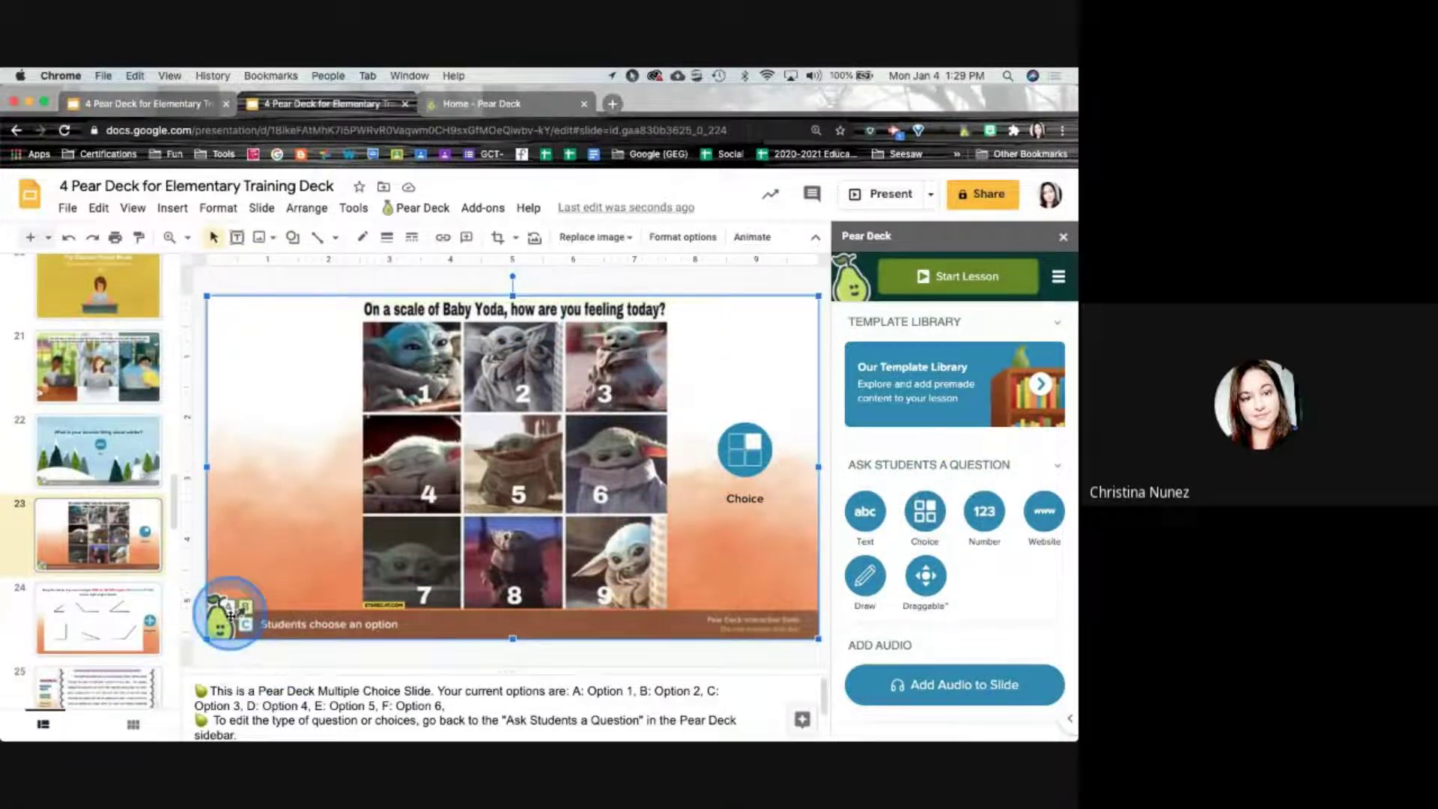
pyautogui.click(926, 512)
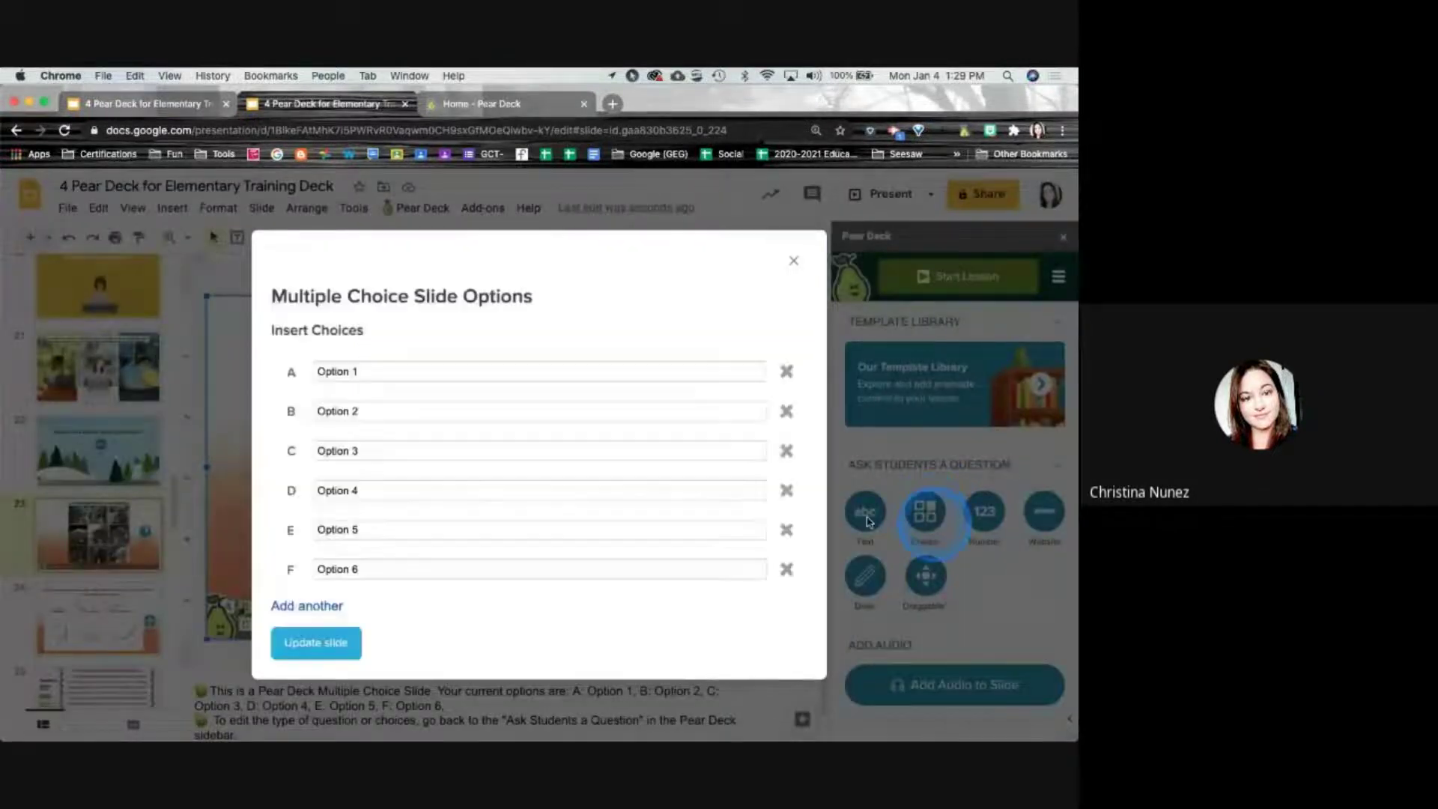
# Add choices G, H and I as Option 7, Option 8, Option 9 and update the slide
pyautogui.click(390, 569)
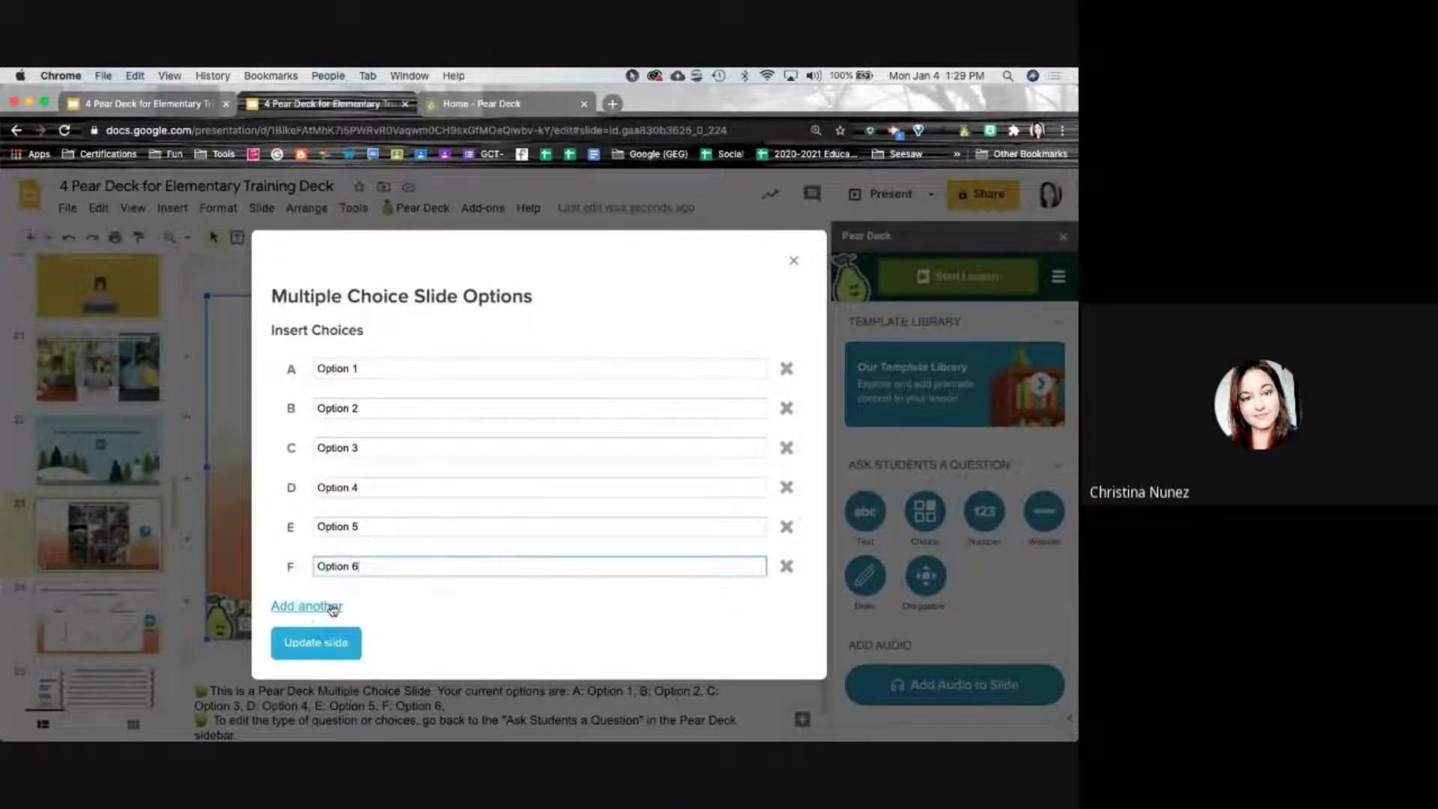
pyautogui.click(335, 608)
pyautogui.click(334, 607)
pyautogui.click(334, 607)
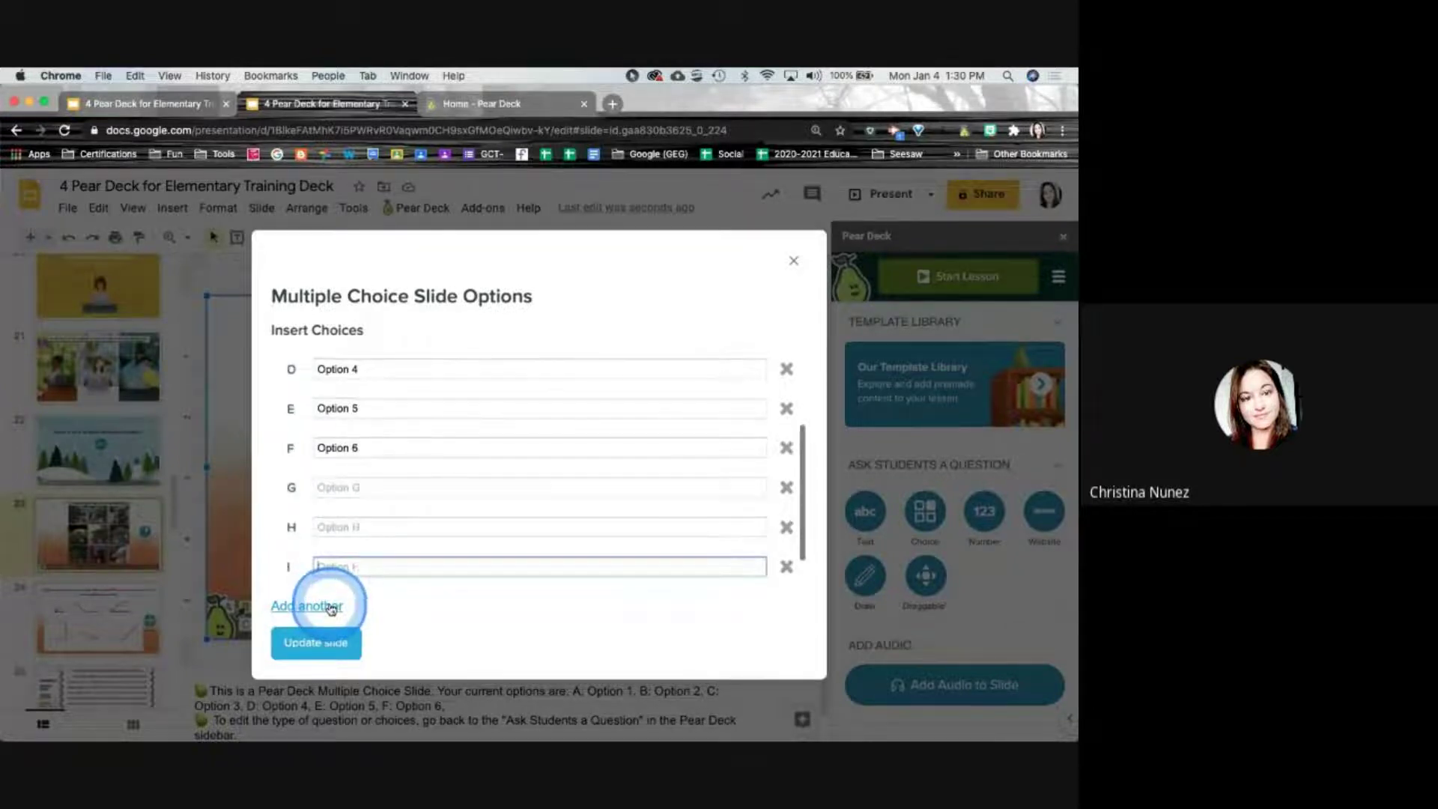
pyautogui.click(349, 488)
pyautogui.write('Optio')
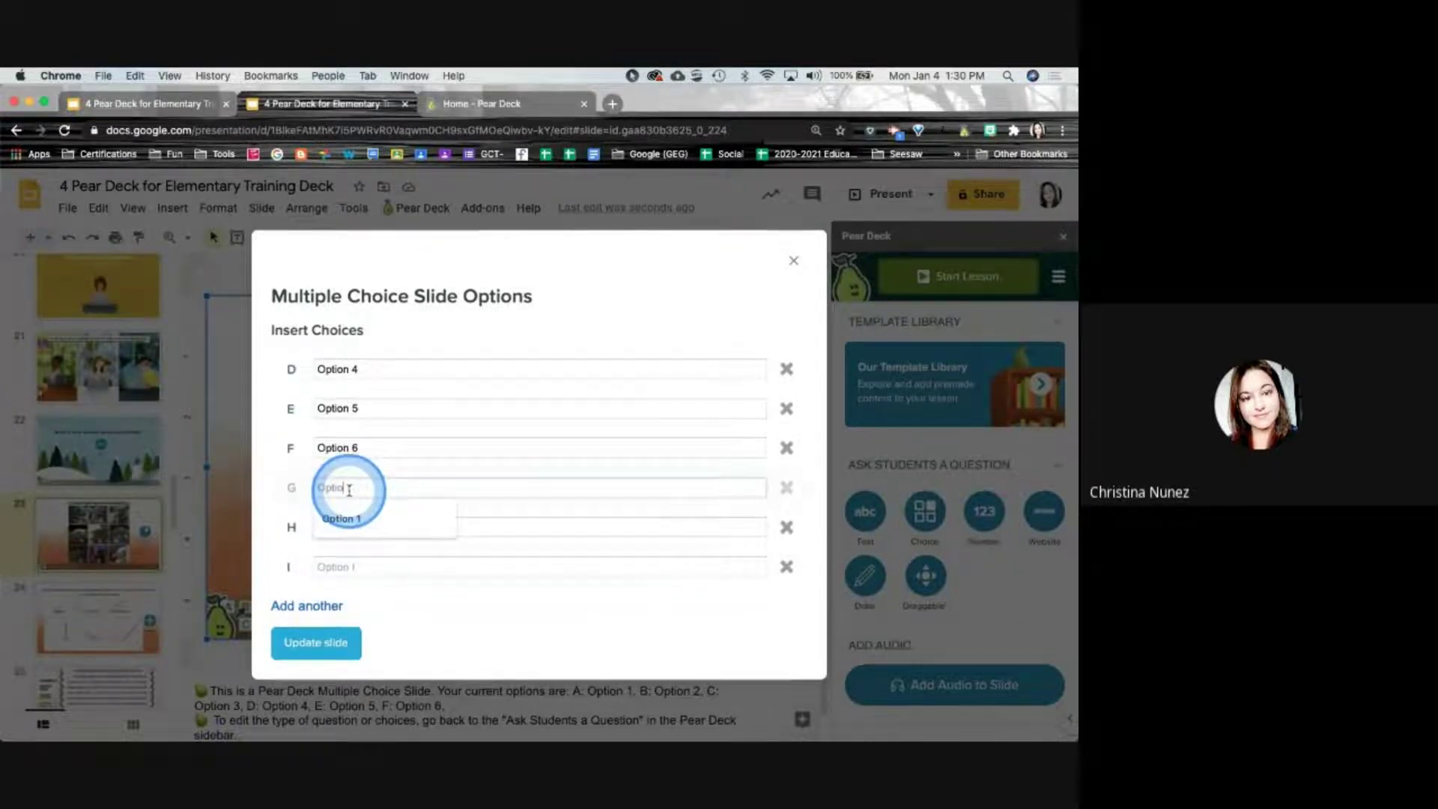
pyautogui.write('n 7')
pyautogui.click(364, 524)
pyautogui.write('Option 8')
pyautogui.click(362, 564)
pyautogui.write('Option ')
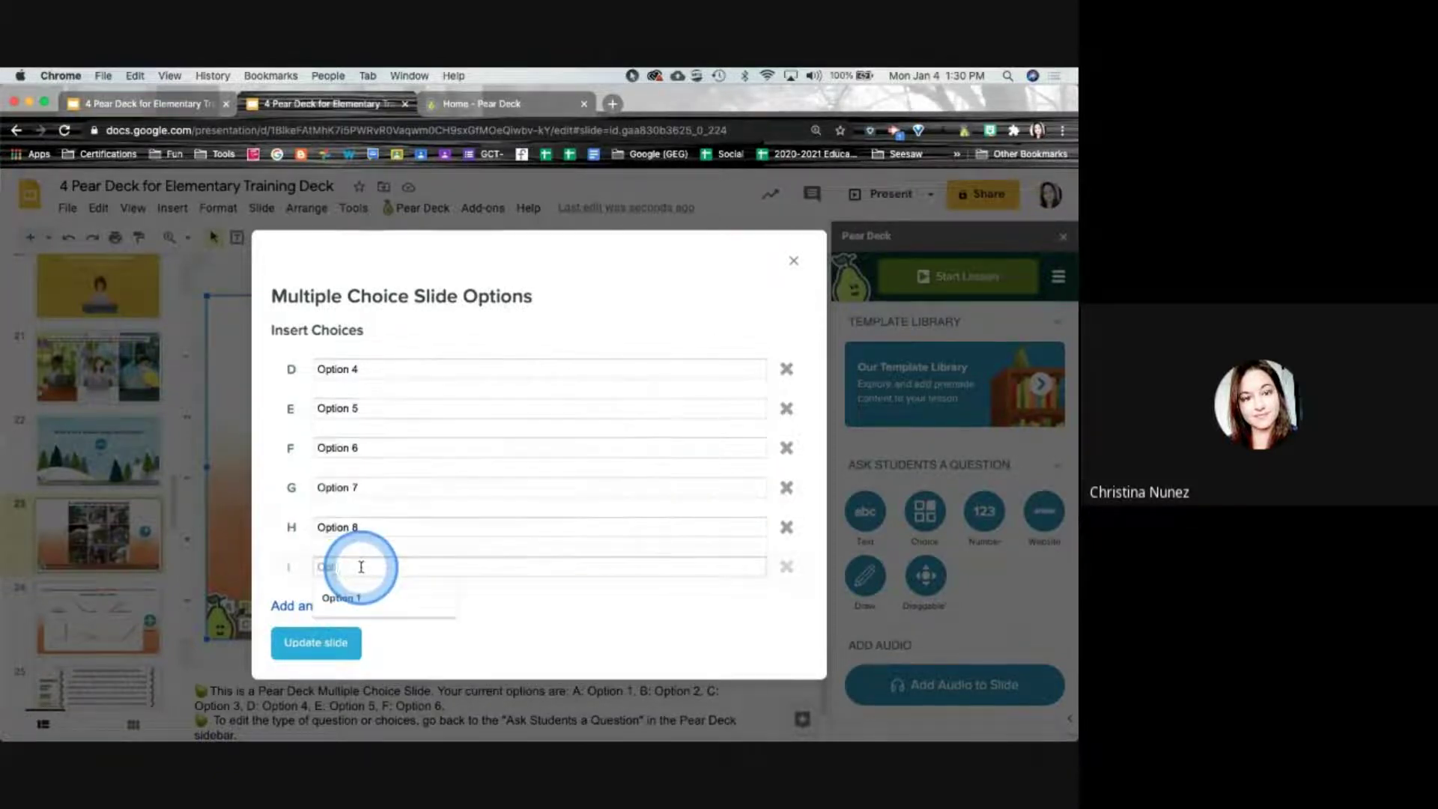
pyautogui.write('9')
pyautogui.click(316, 642)
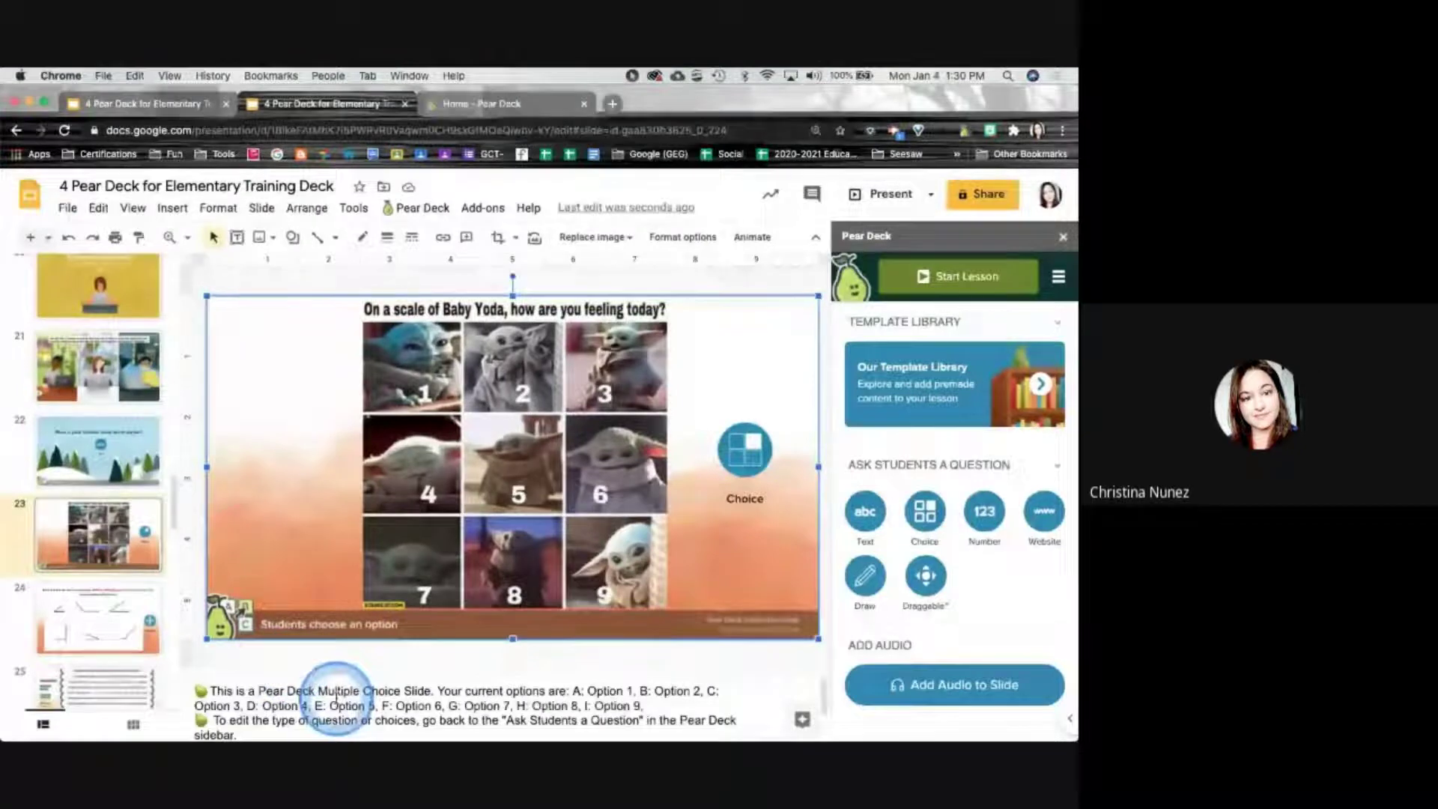
# Highlight the speaker notes listing the nine options, then open slide 24 with the angles question
pyautogui.click(269, 695)
pyautogui.moveTo(269, 695); pyautogui.dragTo(608, 679)
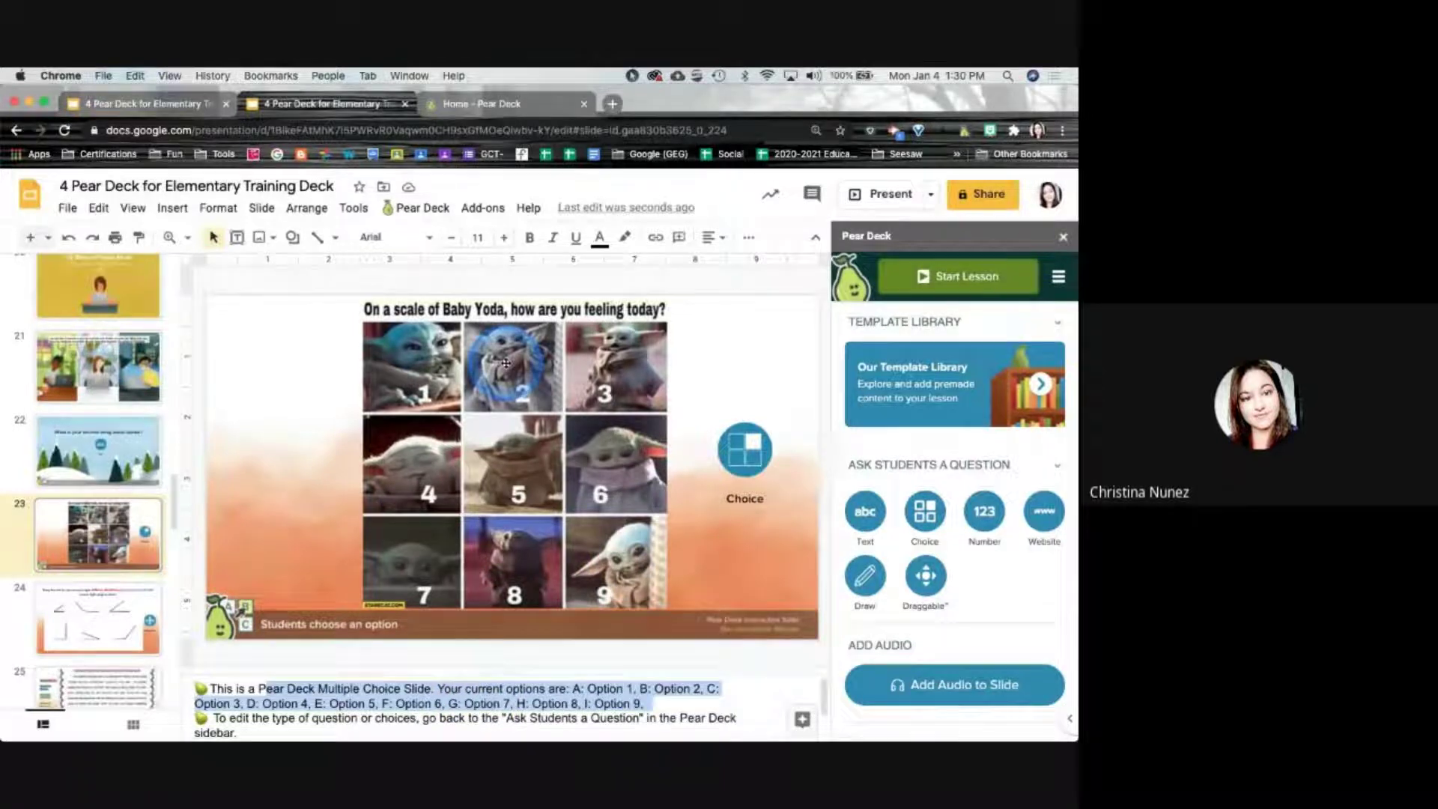
pyautogui.scroll(-2, 61, 589)
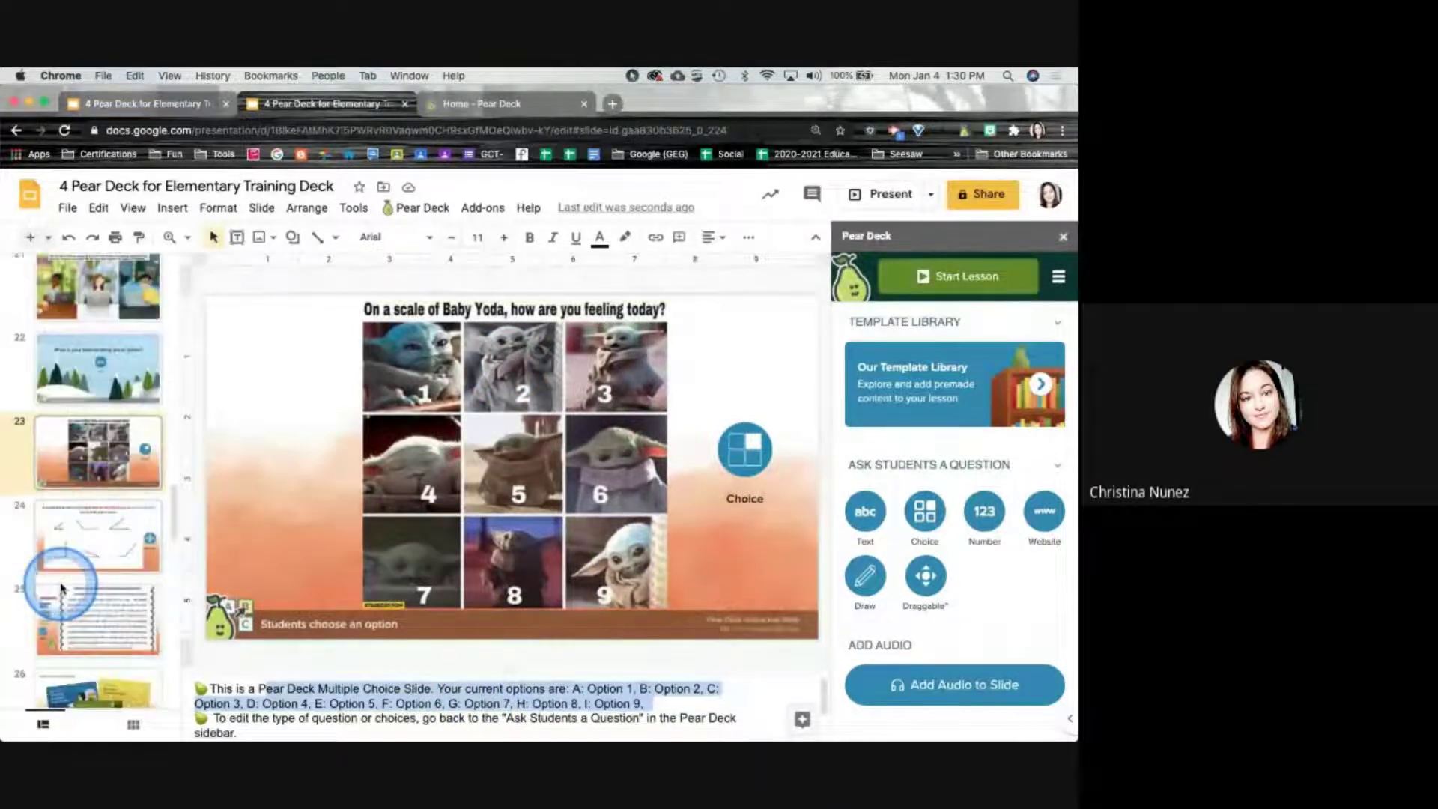
pyautogui.click(91, 519)
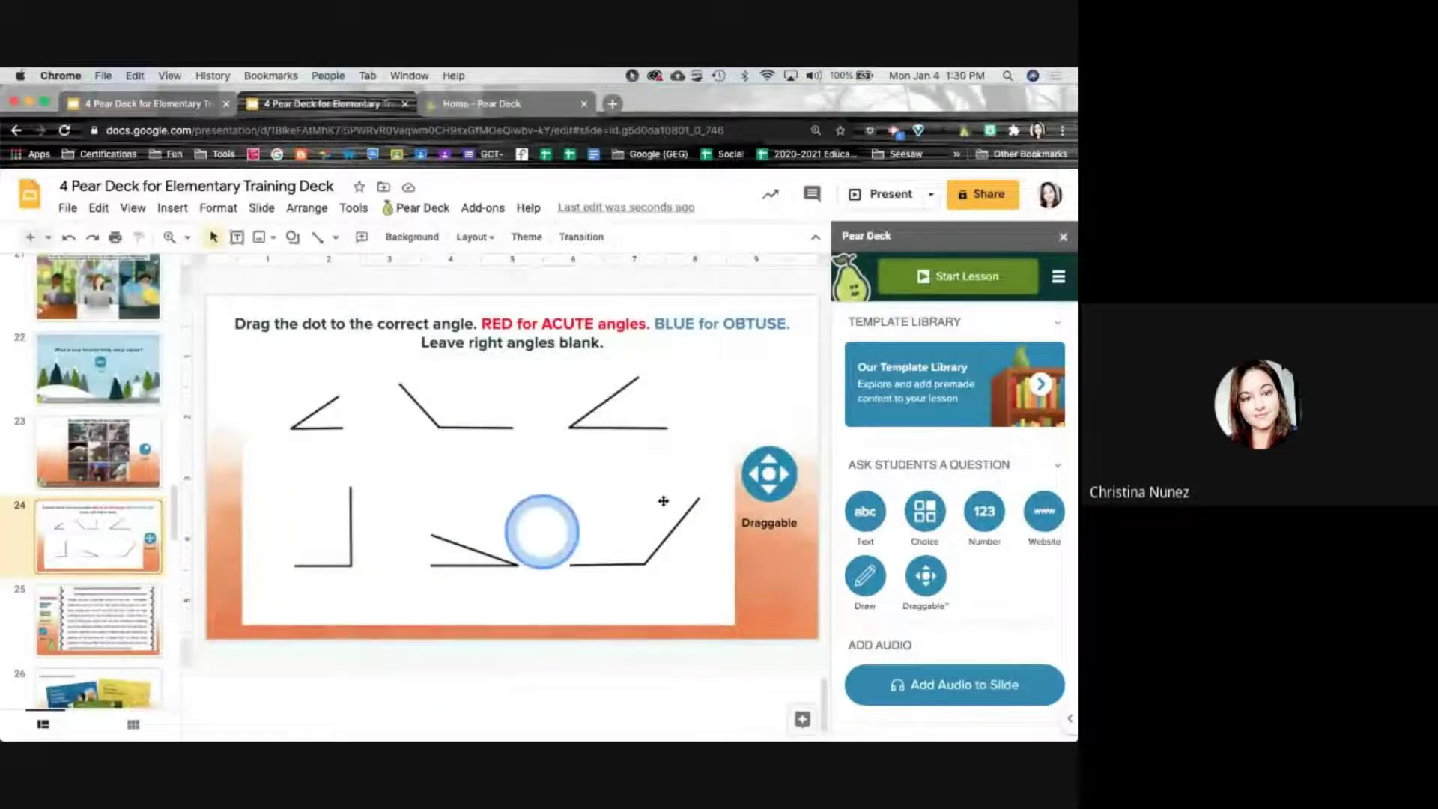
# Make slide 24 a Pear Deck Draggable question, showing one red Dot item
pyautogui.click(927, 578)
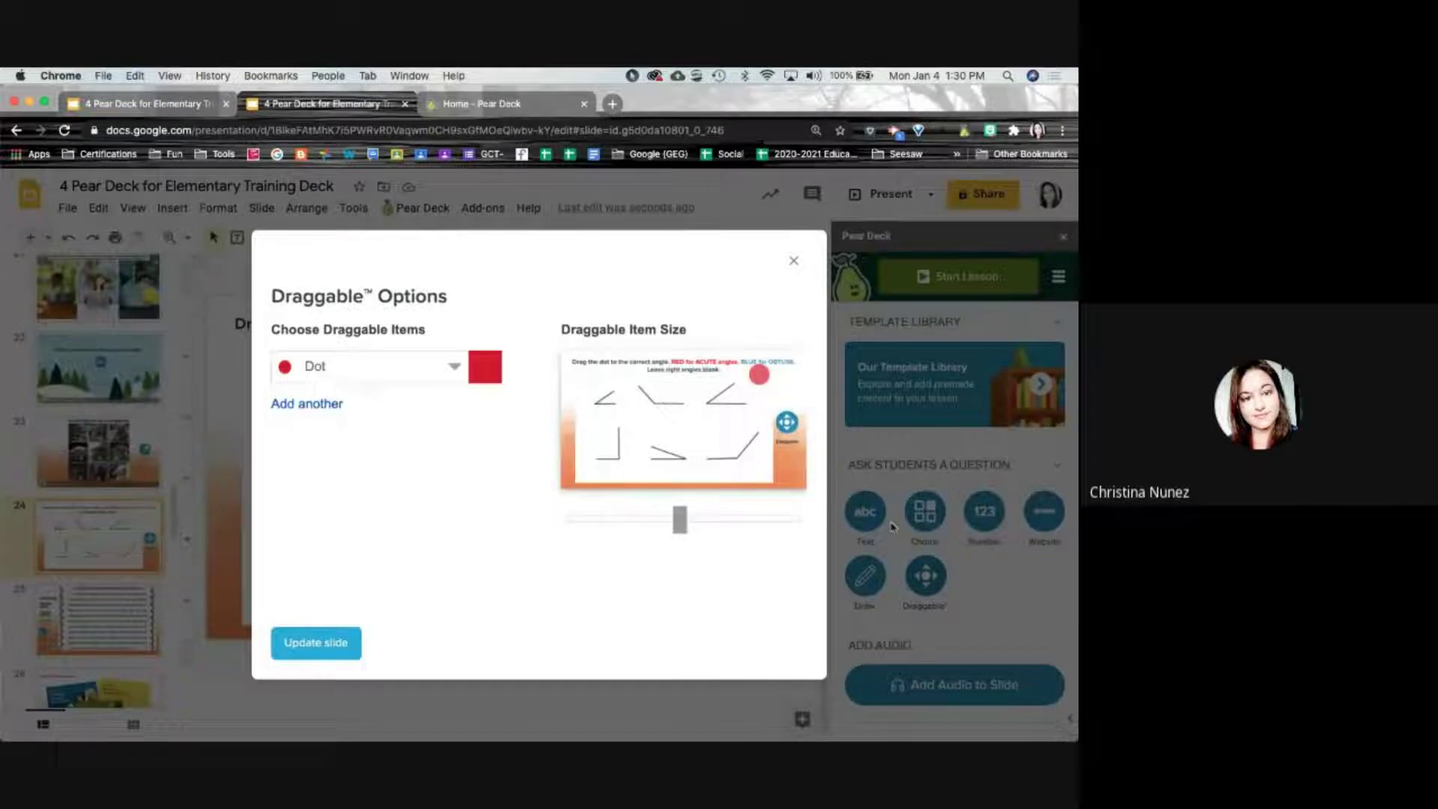
pyautogui.click(455, 367)
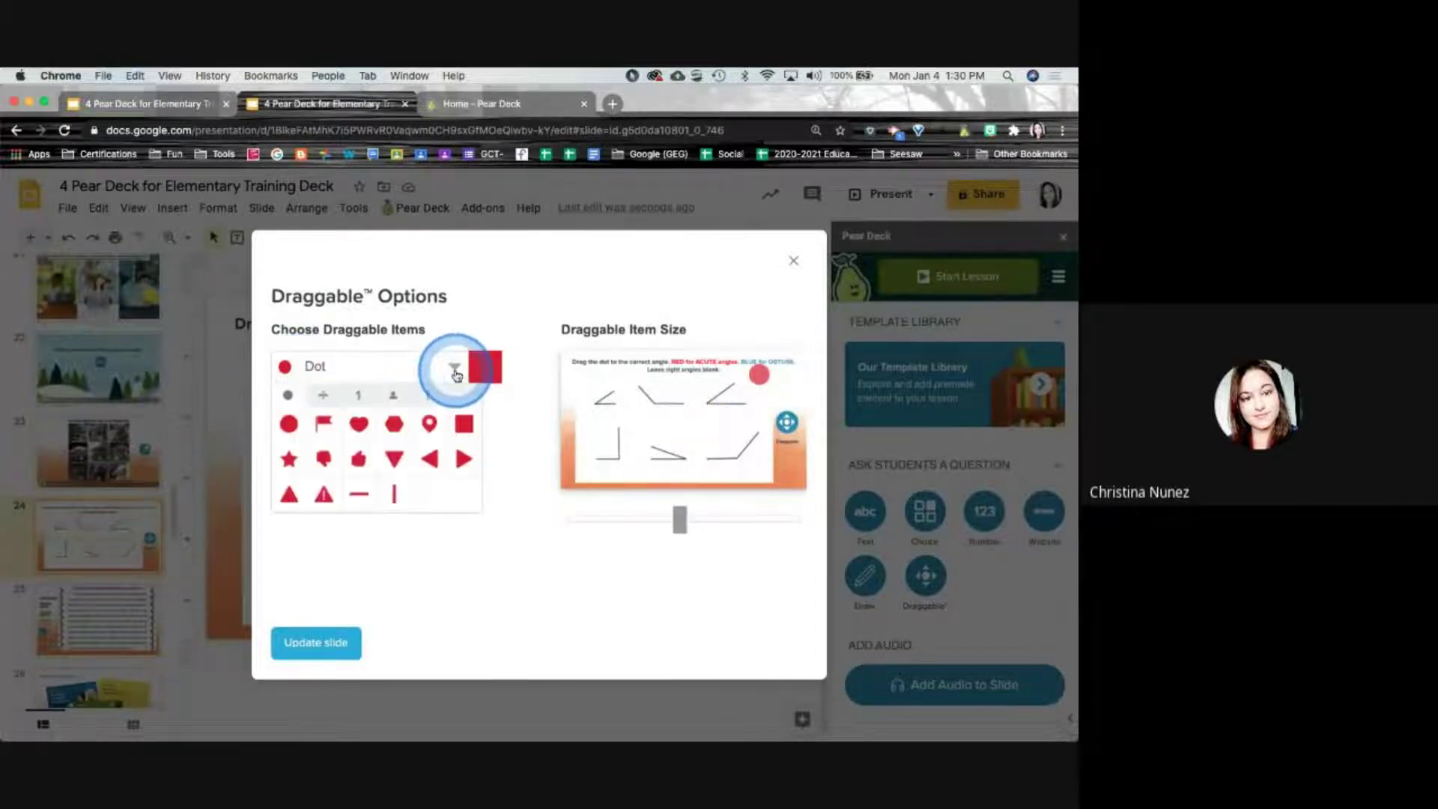
pyautogui.click(324, 397)
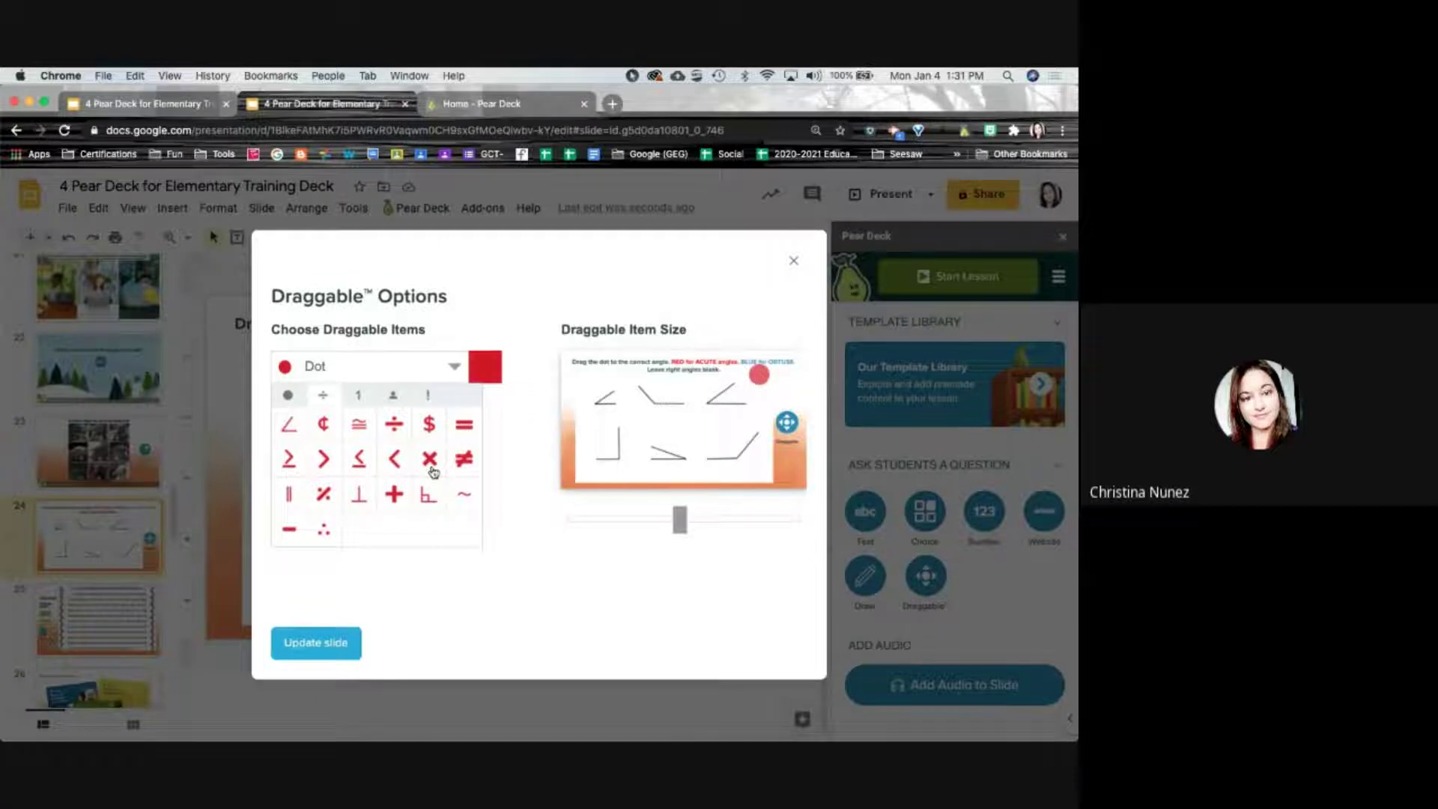
pyautogui.click(363, 396)
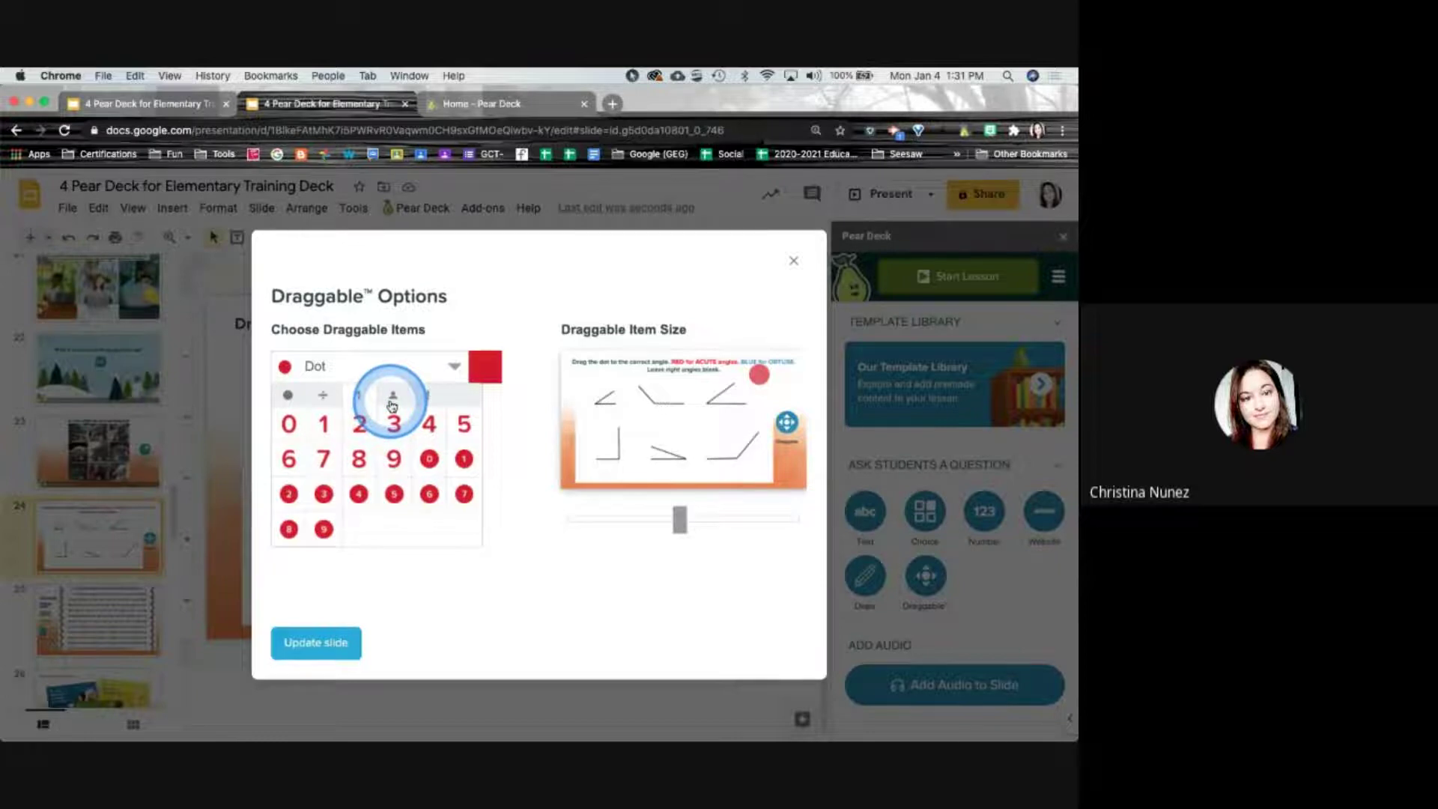
pyautogui.click(393, 397)
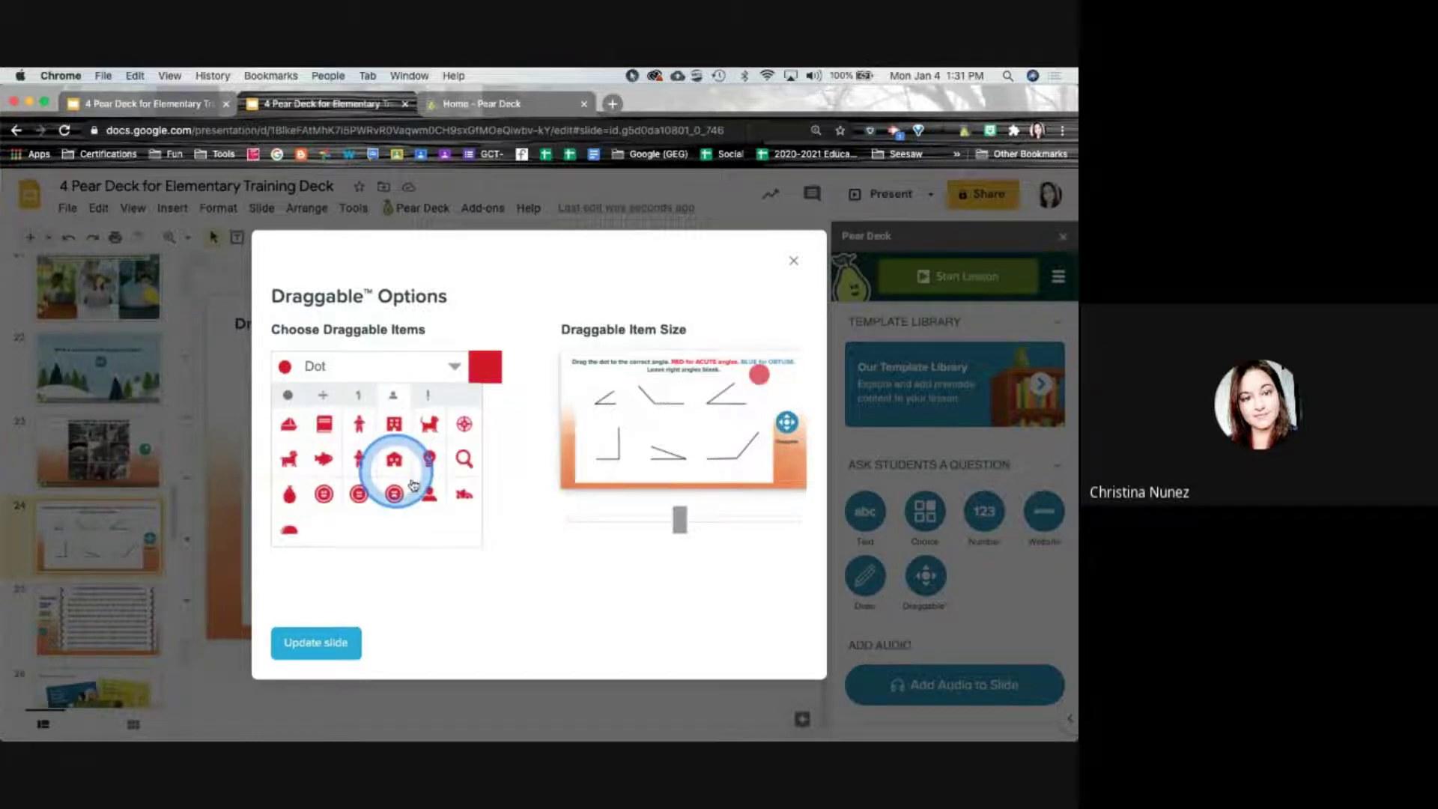
pyautogui.click(428, 397)
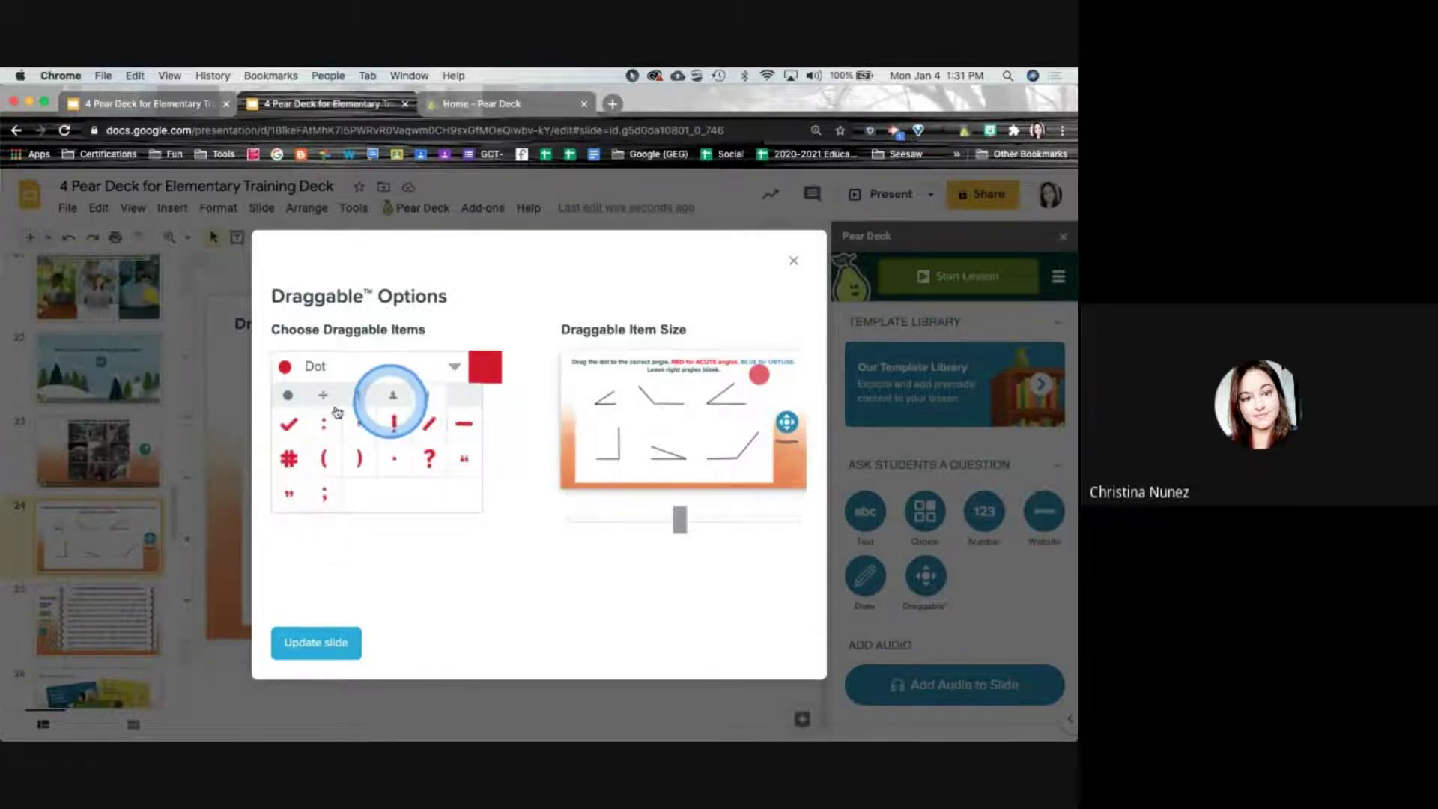
pyautogui.click(288, 395)
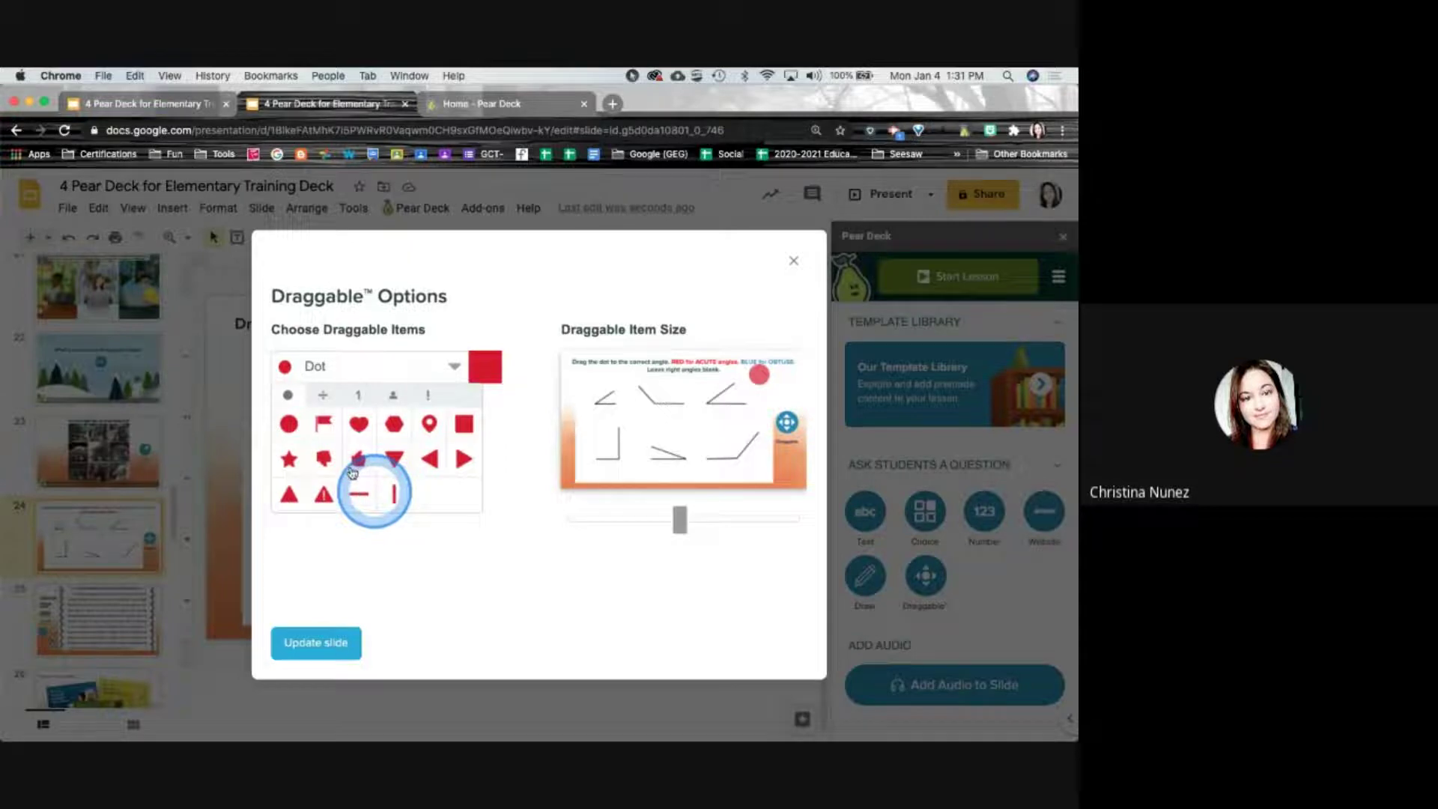
pyautogui.click(289, 424)
pyautogui.click(495, 379)
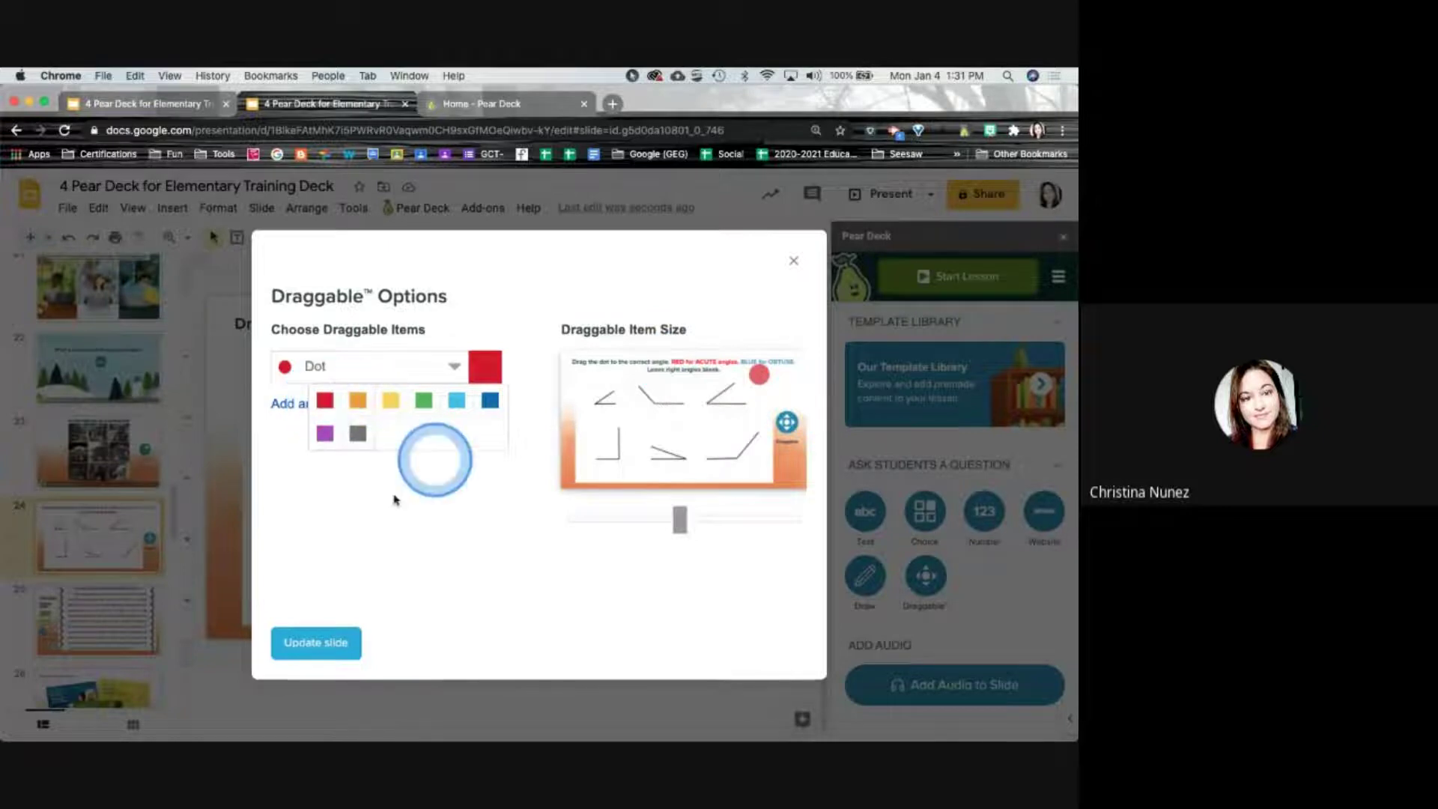
# Keep the first draggable dot red and add second and third dots coloured blue
pyautogui.click(330, 513)
pyautogui.click(308, 401)
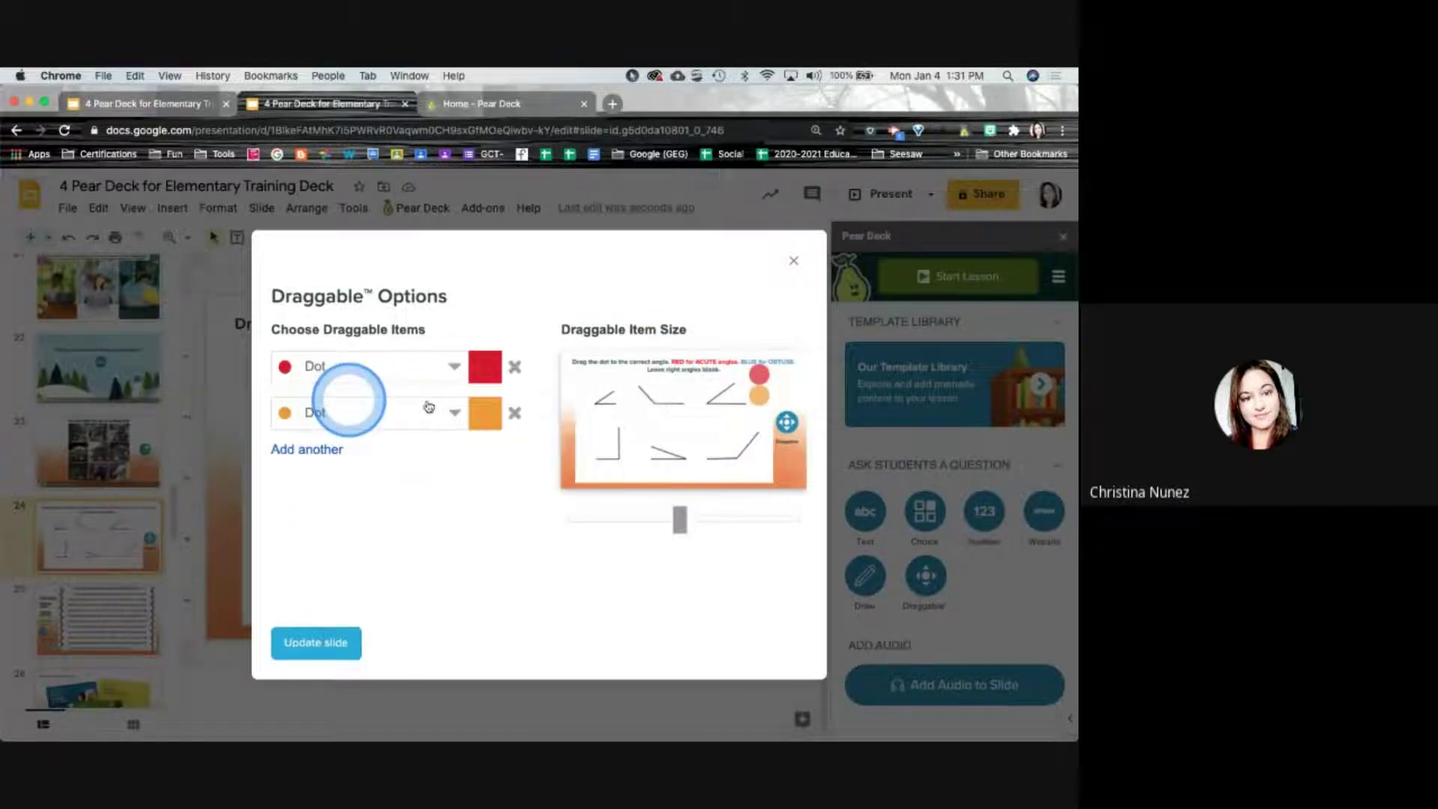
pyautogui.click(481, 417)
pyautogui.click(492, 449)
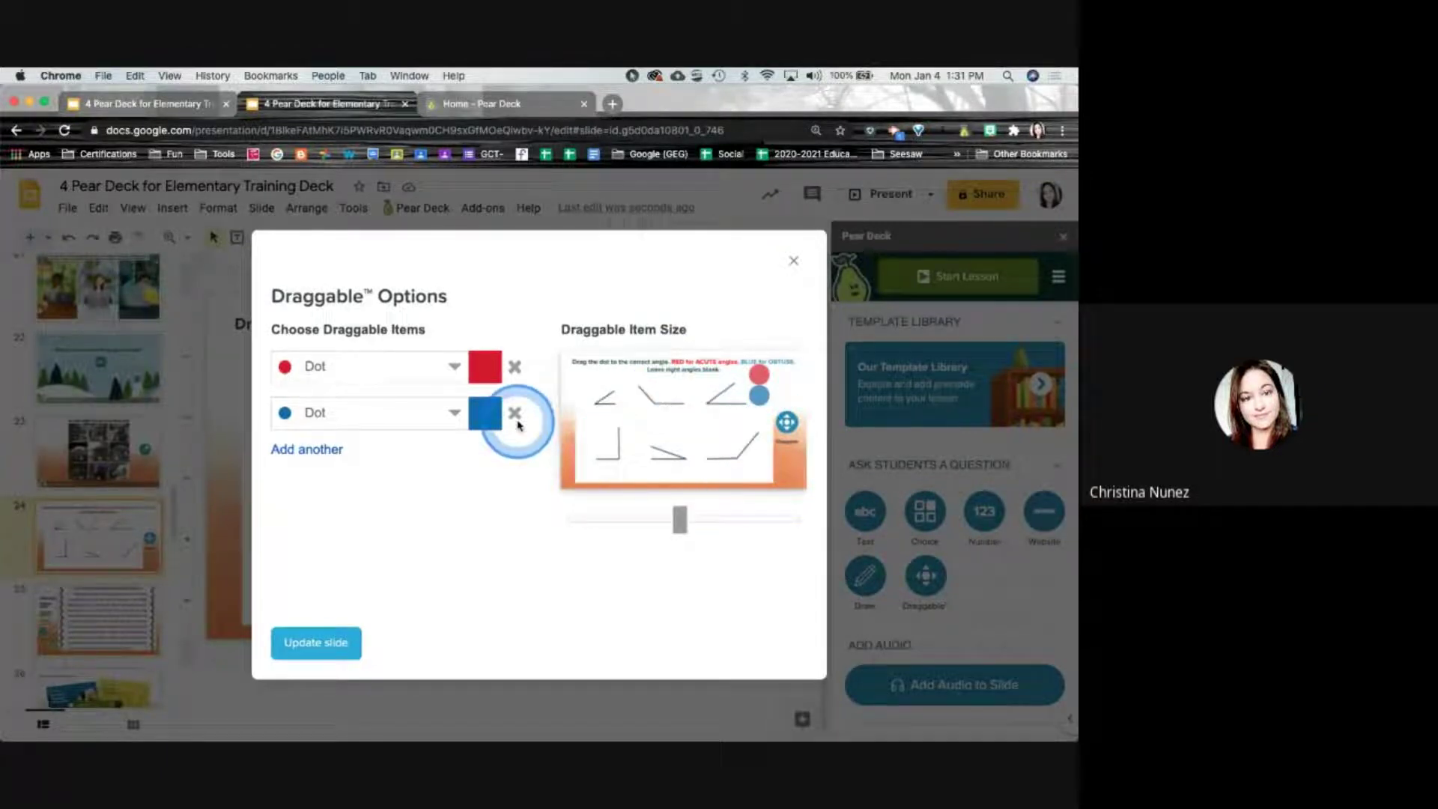
pyautogui.click(307, 448)
pyautogui.click(485, 461)
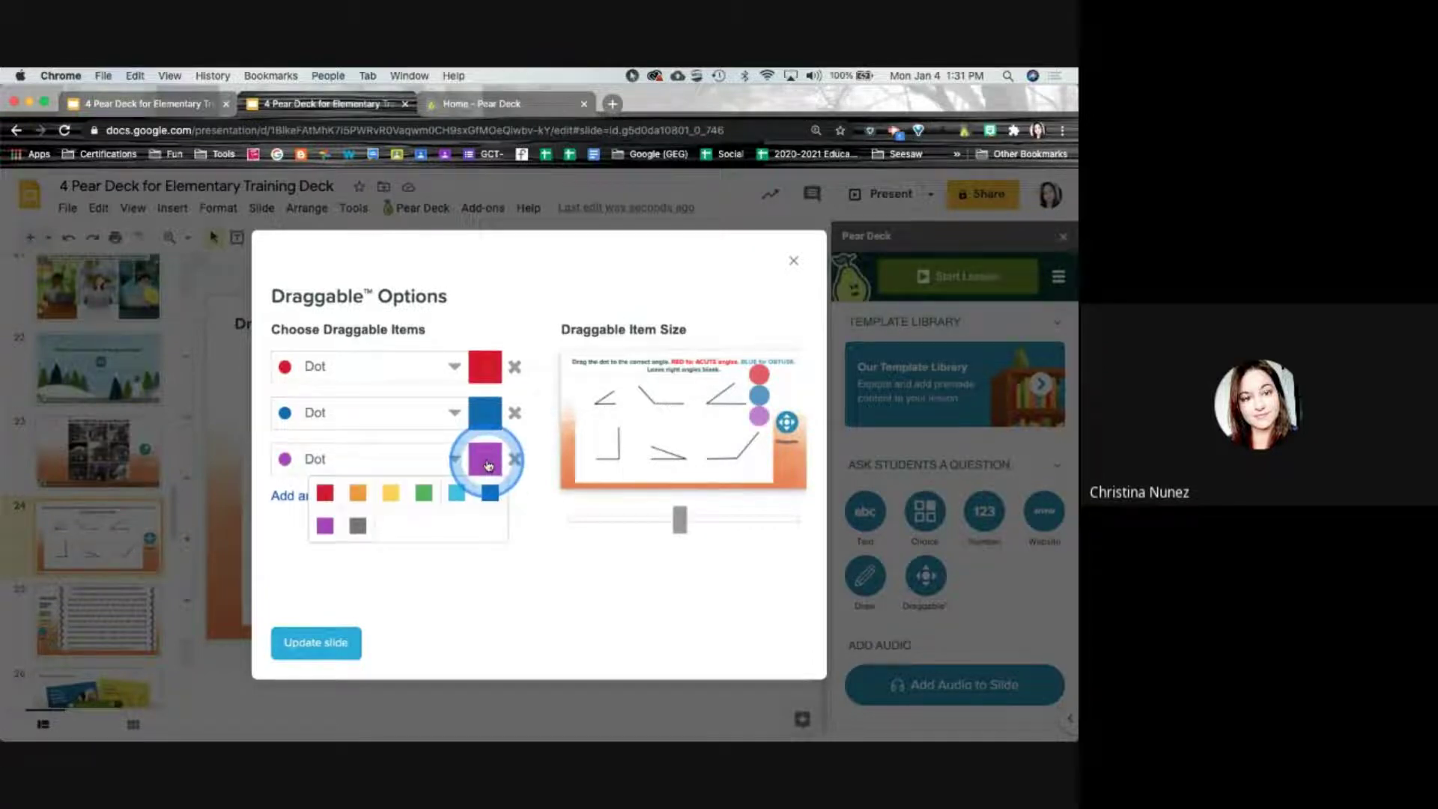
pyautogui.click(490, 492)
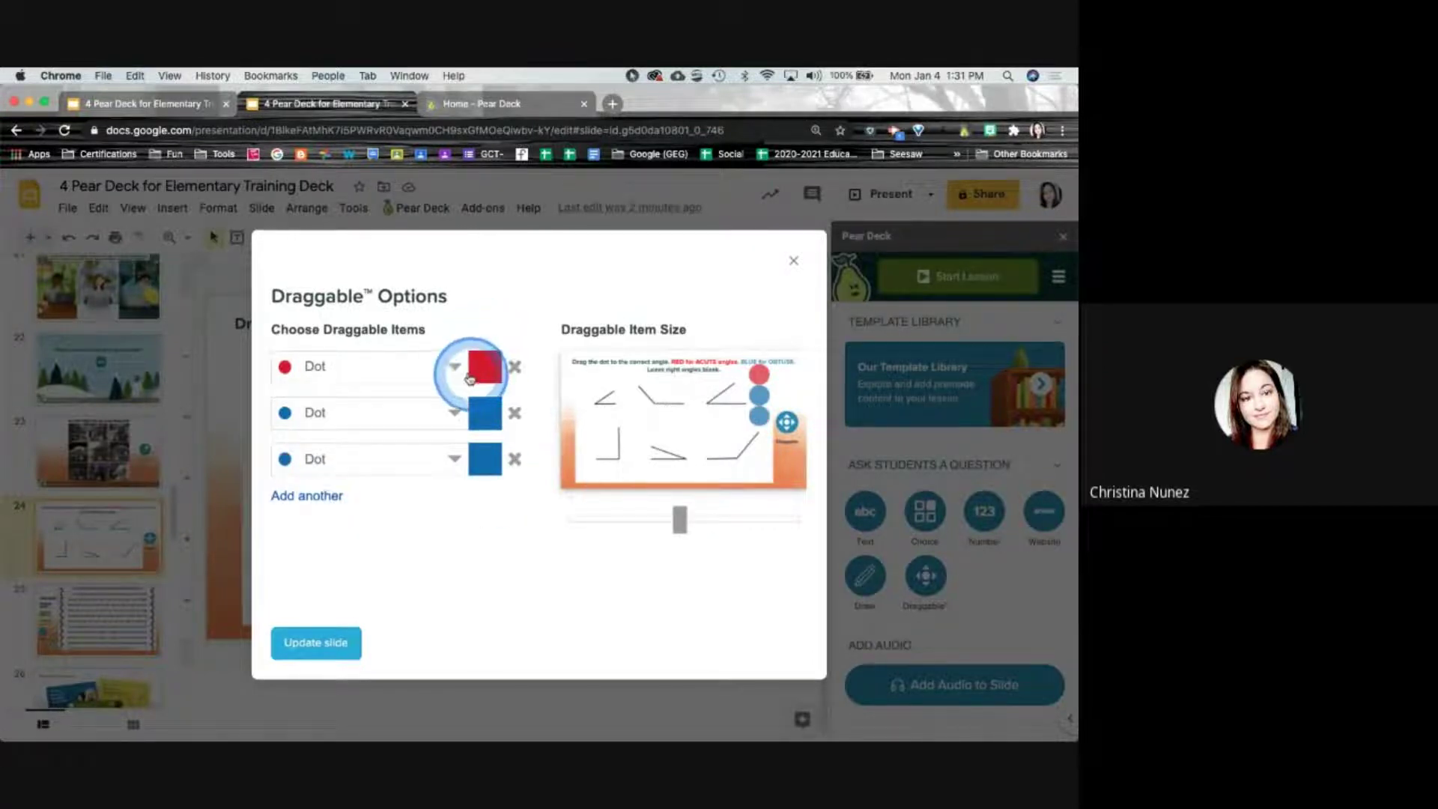
# Add fourth and fifth draggable dots, both coloured red
pyautogui.click(306, 496)
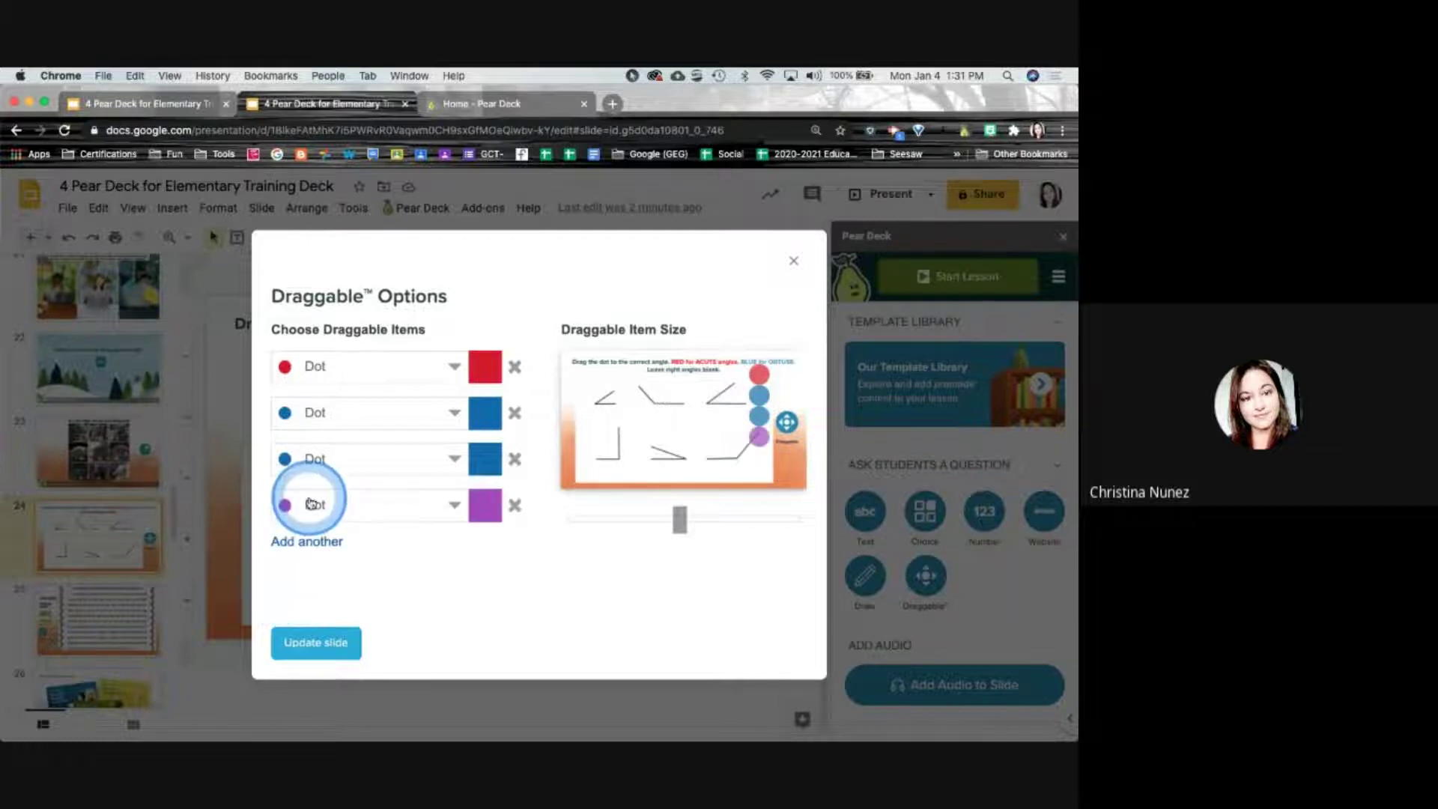
pyautogui.click(471, 520)
pyautogui.click(326, 536)
pyautogui.click(308, 541)
pyautogui.click(483, 551)
pyautogui.click(322, 583)
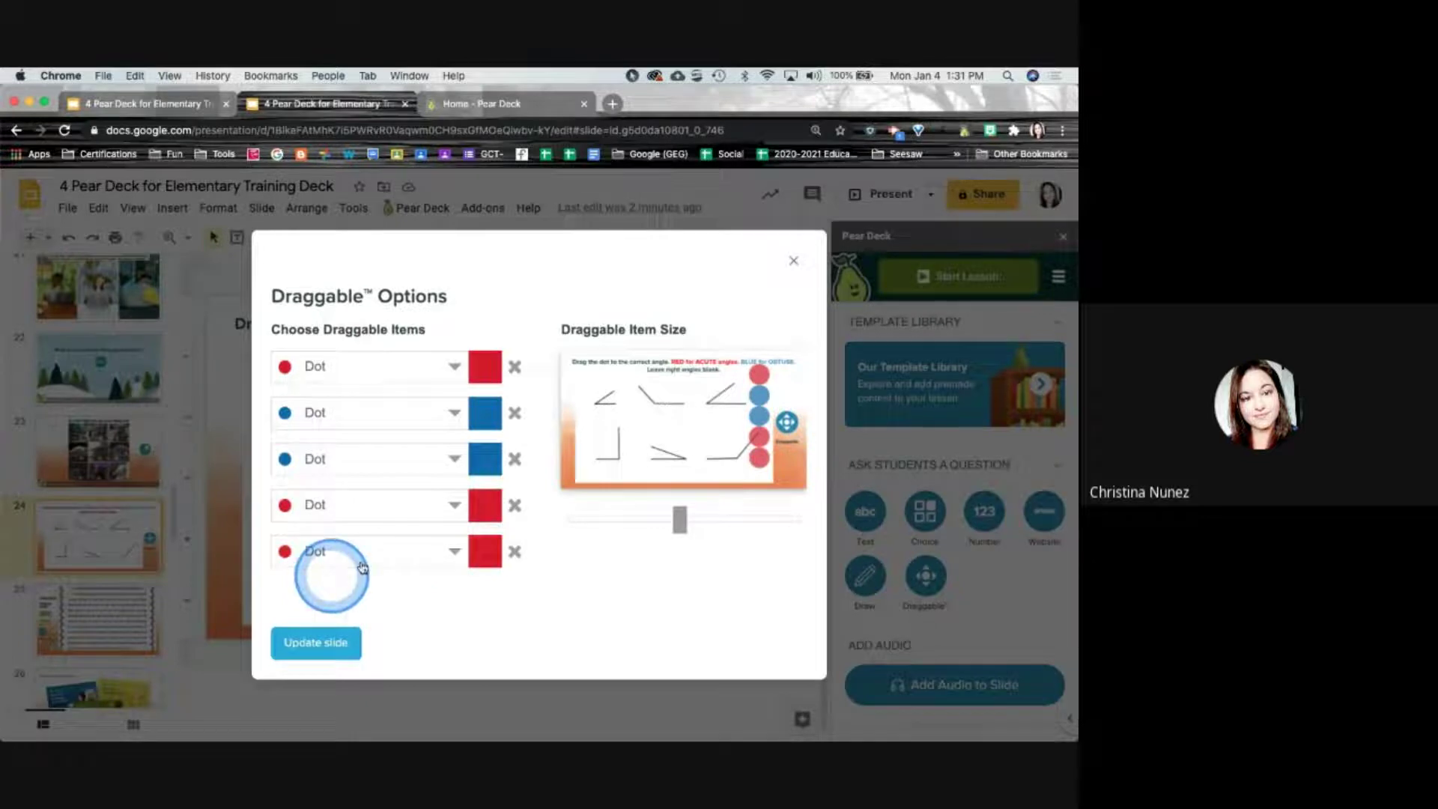
# Enlarge the dots with the size slider and apply them to the angles slide
pyautogui.moveTo(687, 404); pyautogui.dragTo(732, 474)
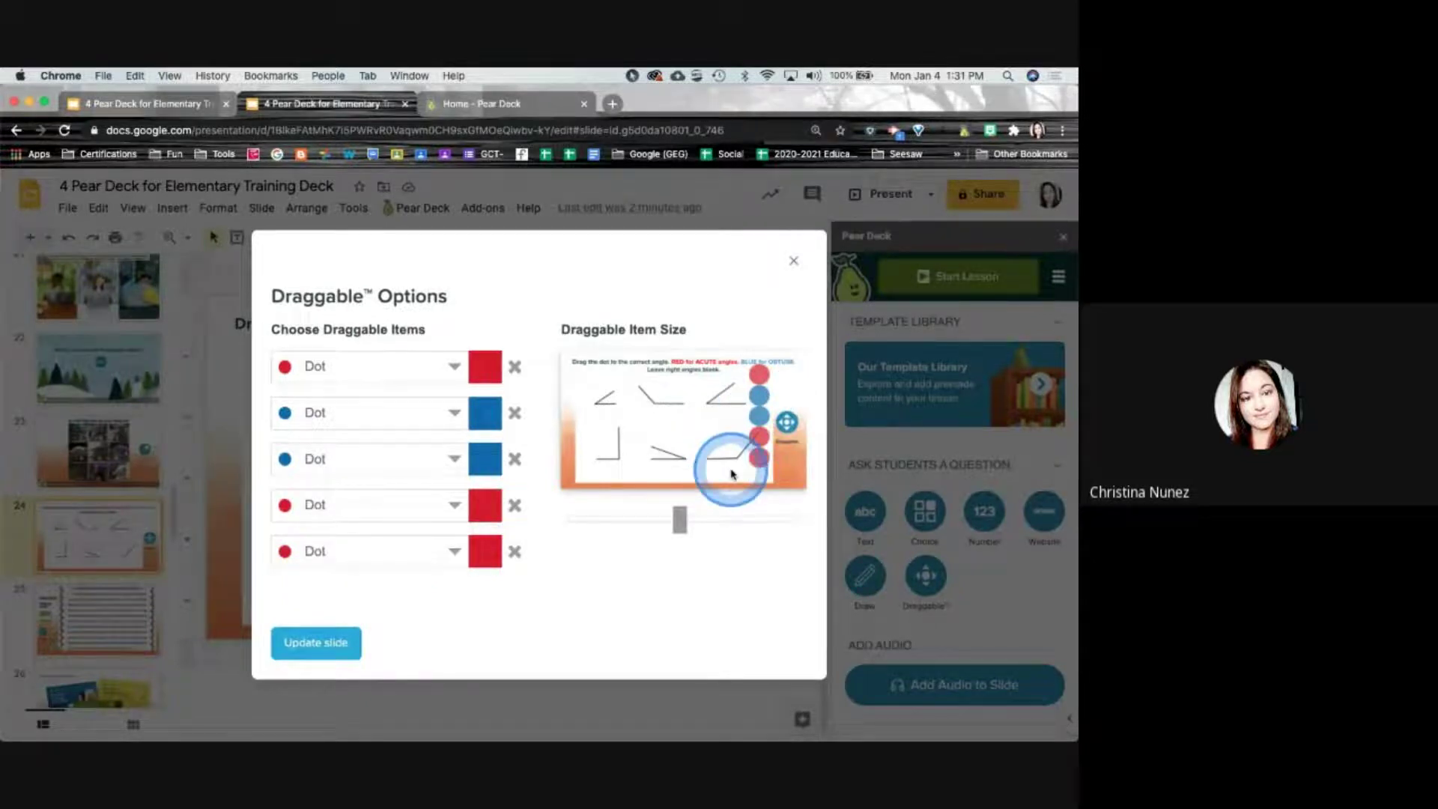
pyautogui.moveTo(679, 519); pyautogui.dragTo(658, 588)
pyautogui.click(315, 642)
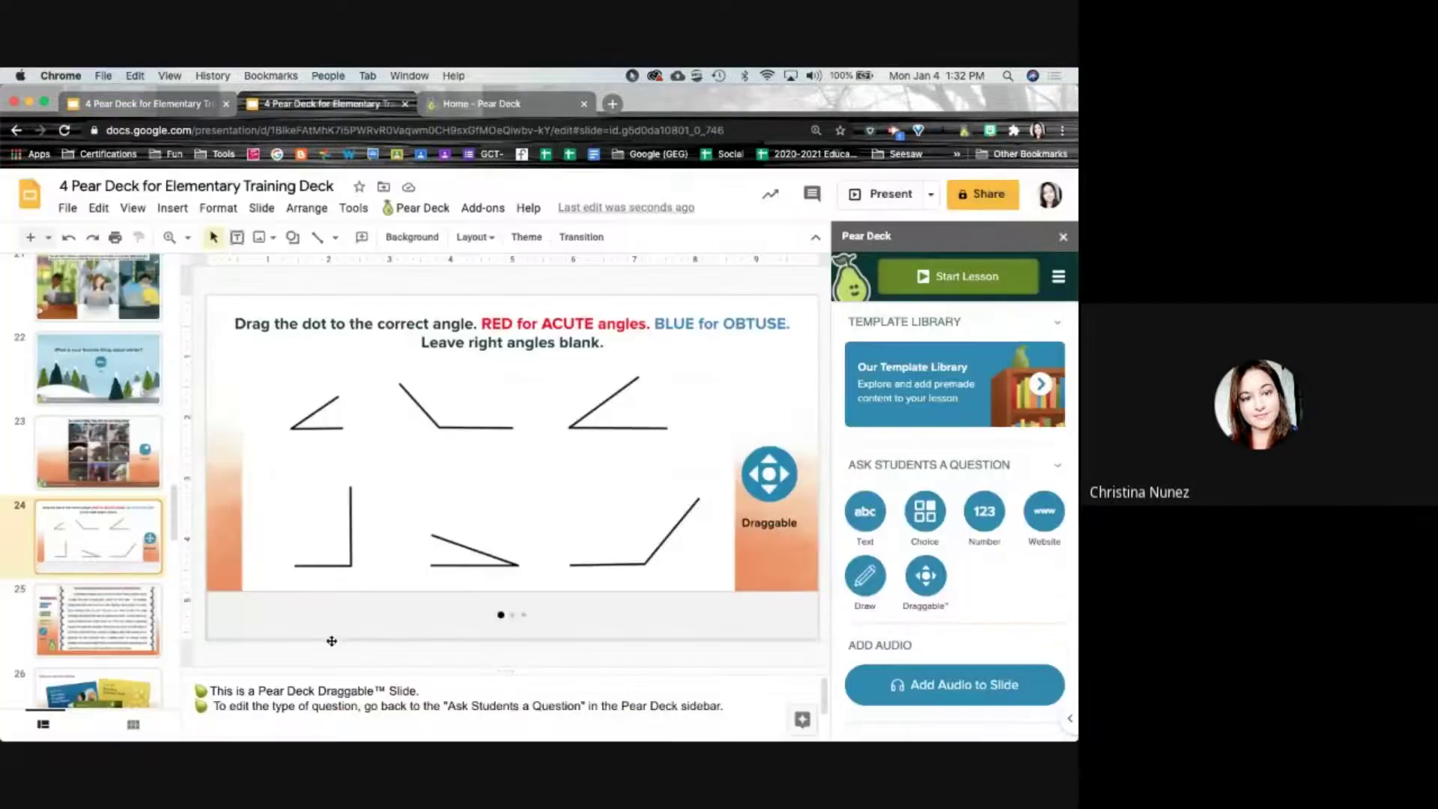
# Let the five-dot draggable question finish loading onto slide 24, then switch to grid view
pyautogui.moveTo(411, 627); pyautogui.dragTo(448, 631)
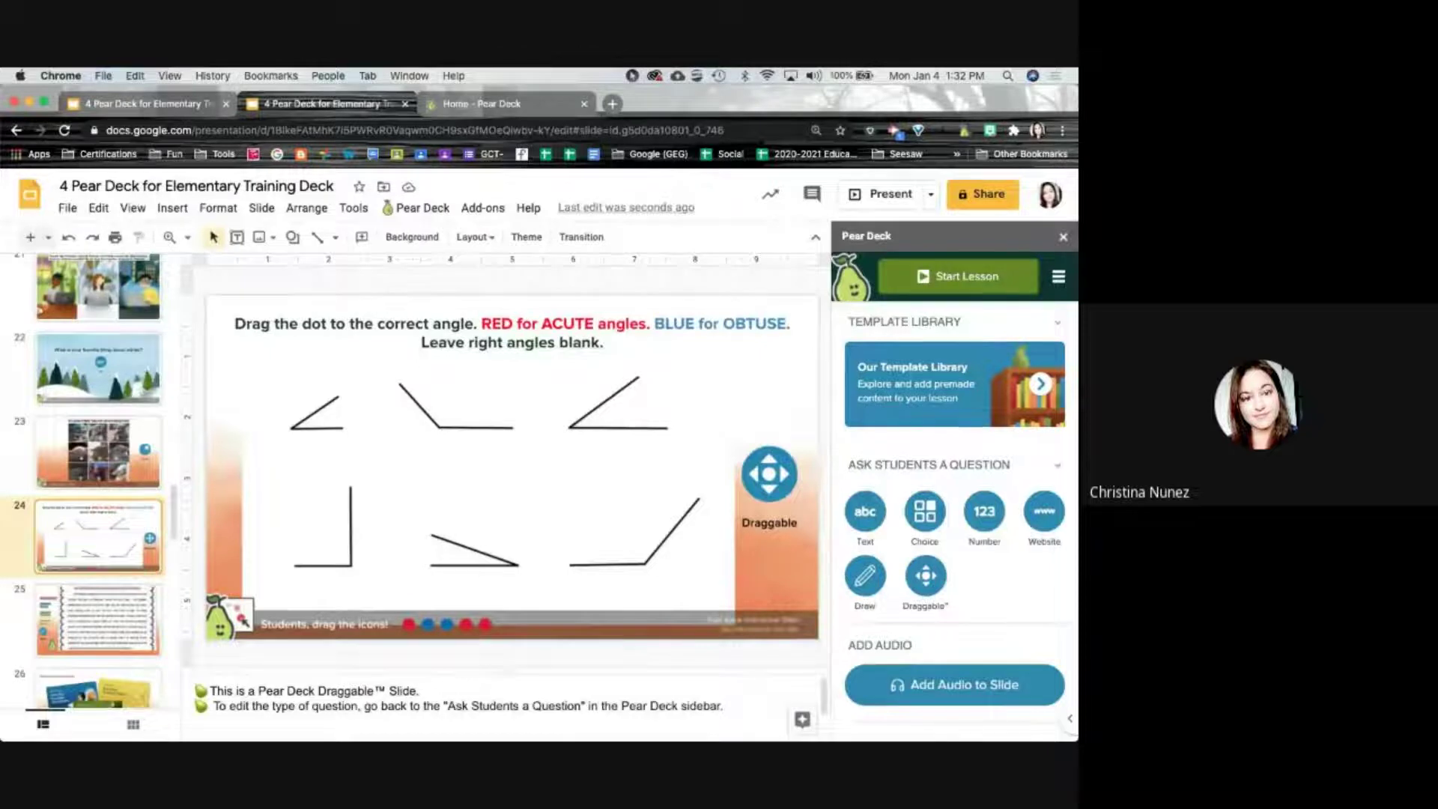
pyautogui.click(112, 714)
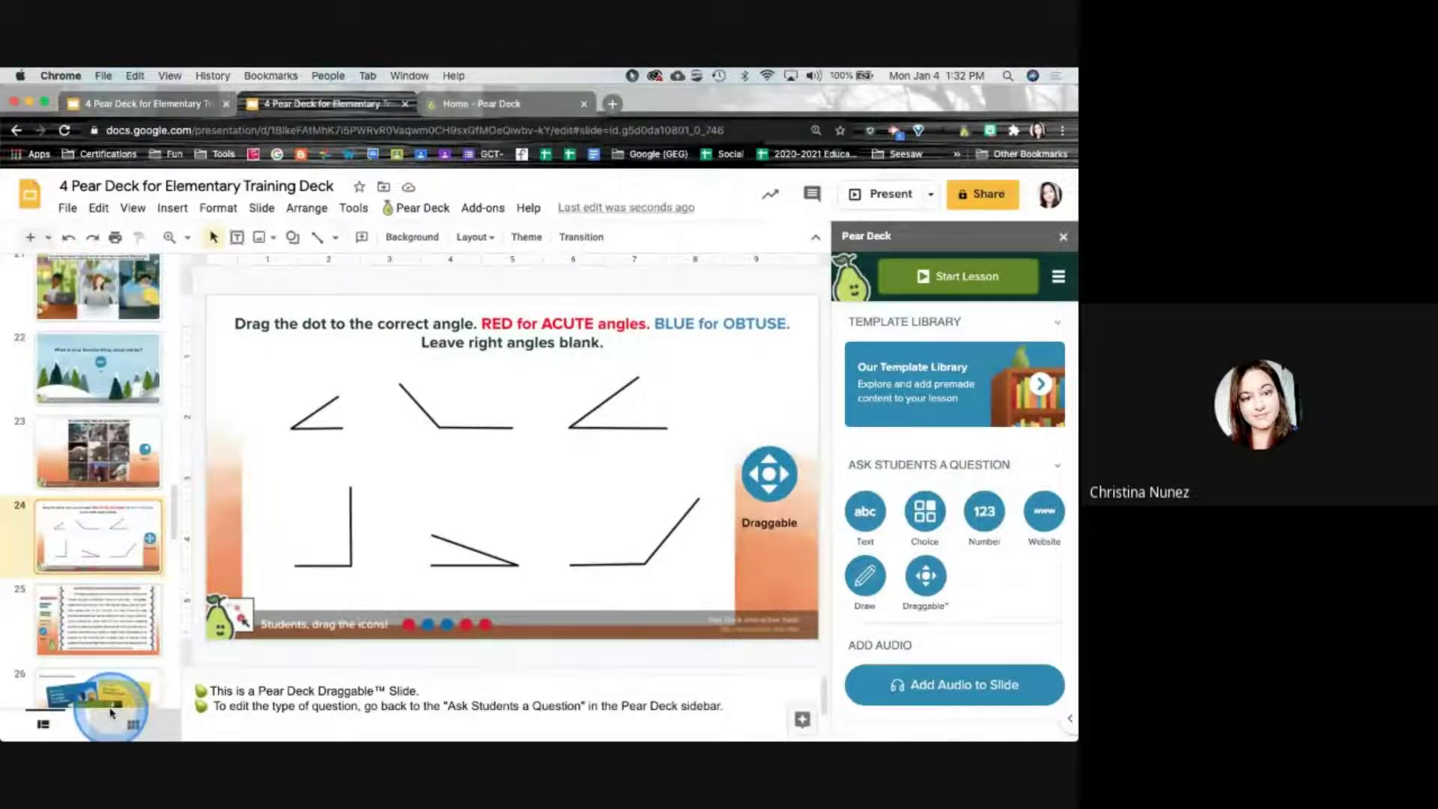
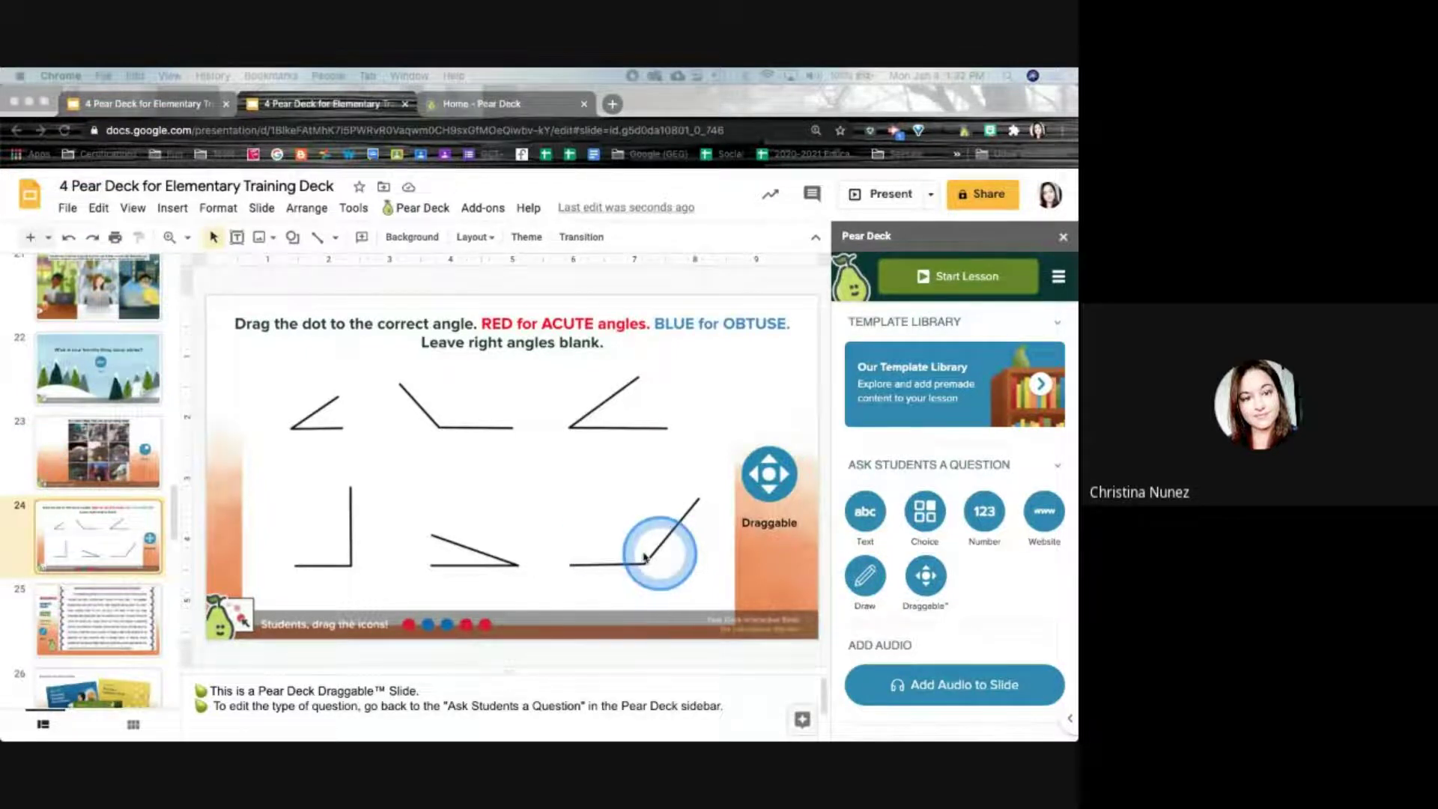
# Turn slide 25's figurative-language reading passage into a Pear Deck Draw question
pyautogui.click(126, 612)
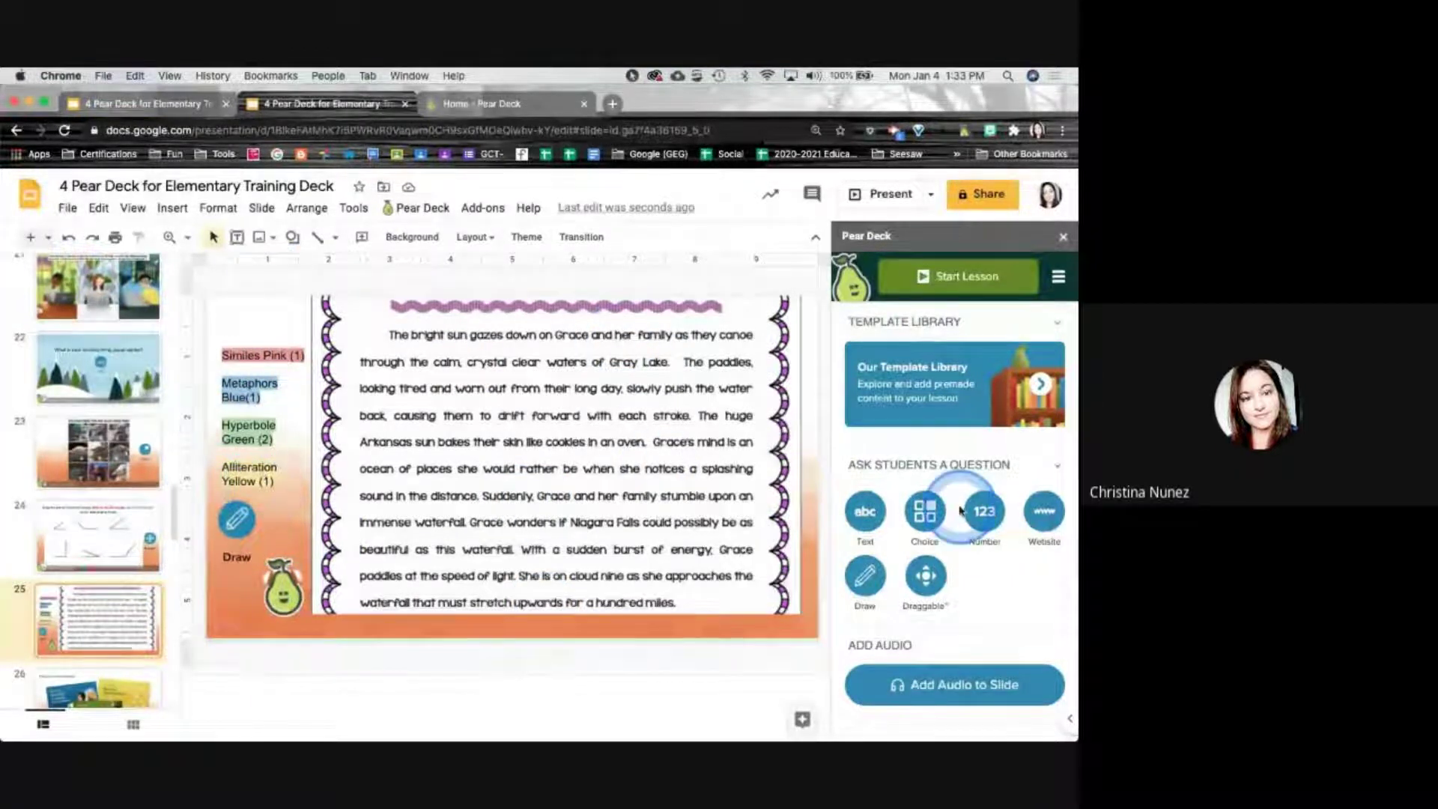
pyautogui.click(865, 579)
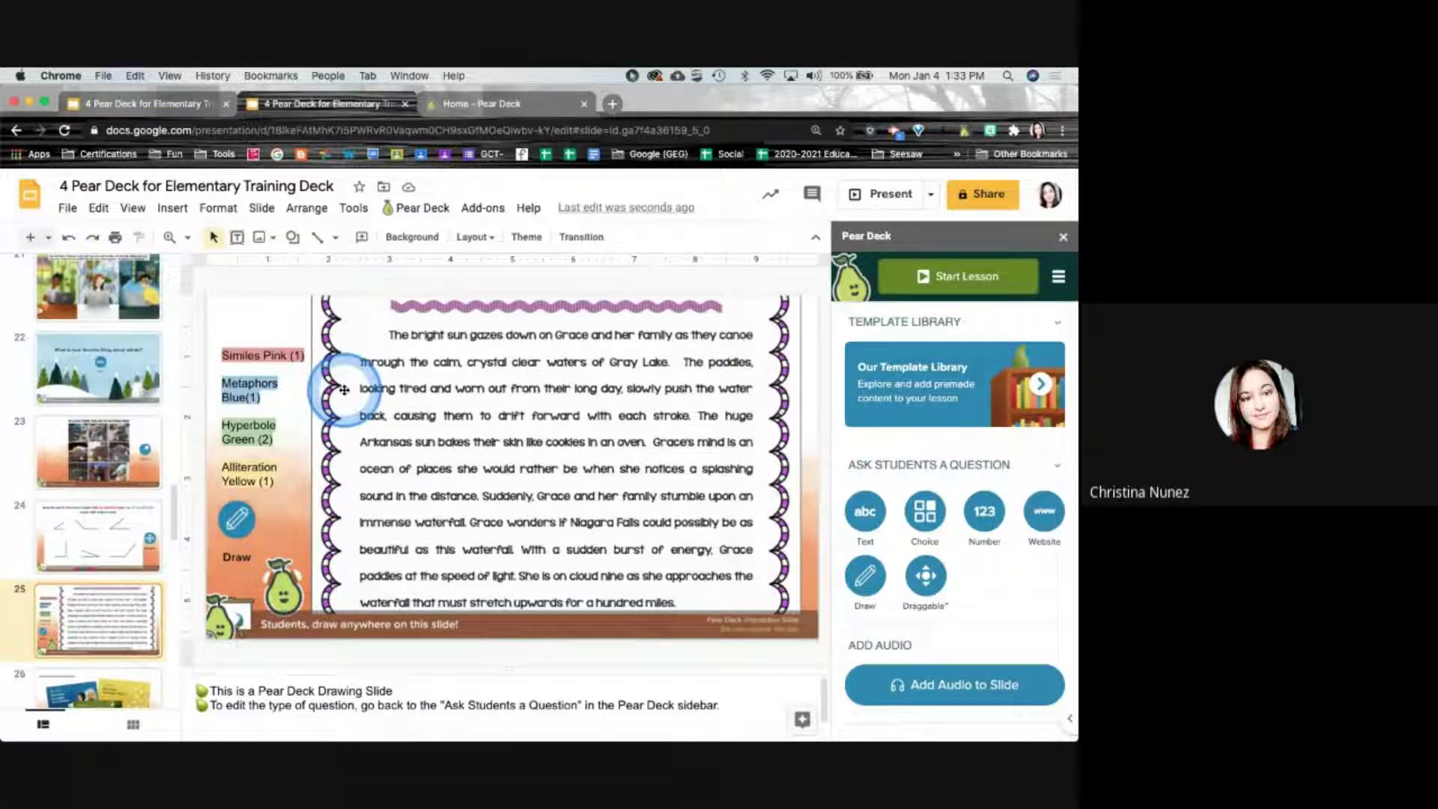
pyautogui.scroll(-3, 105, 622)
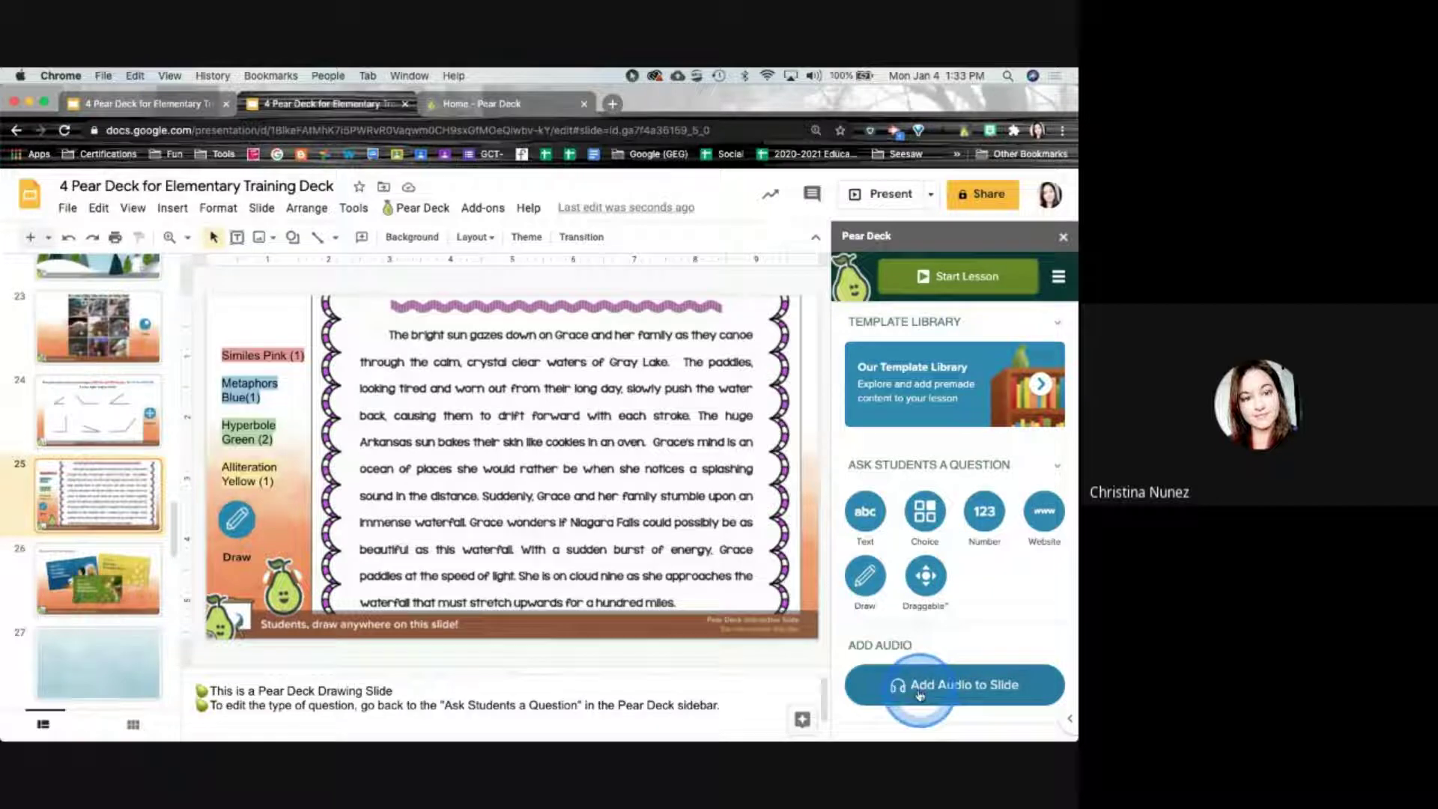
pyautogui.scroll(-3, 135, 585)
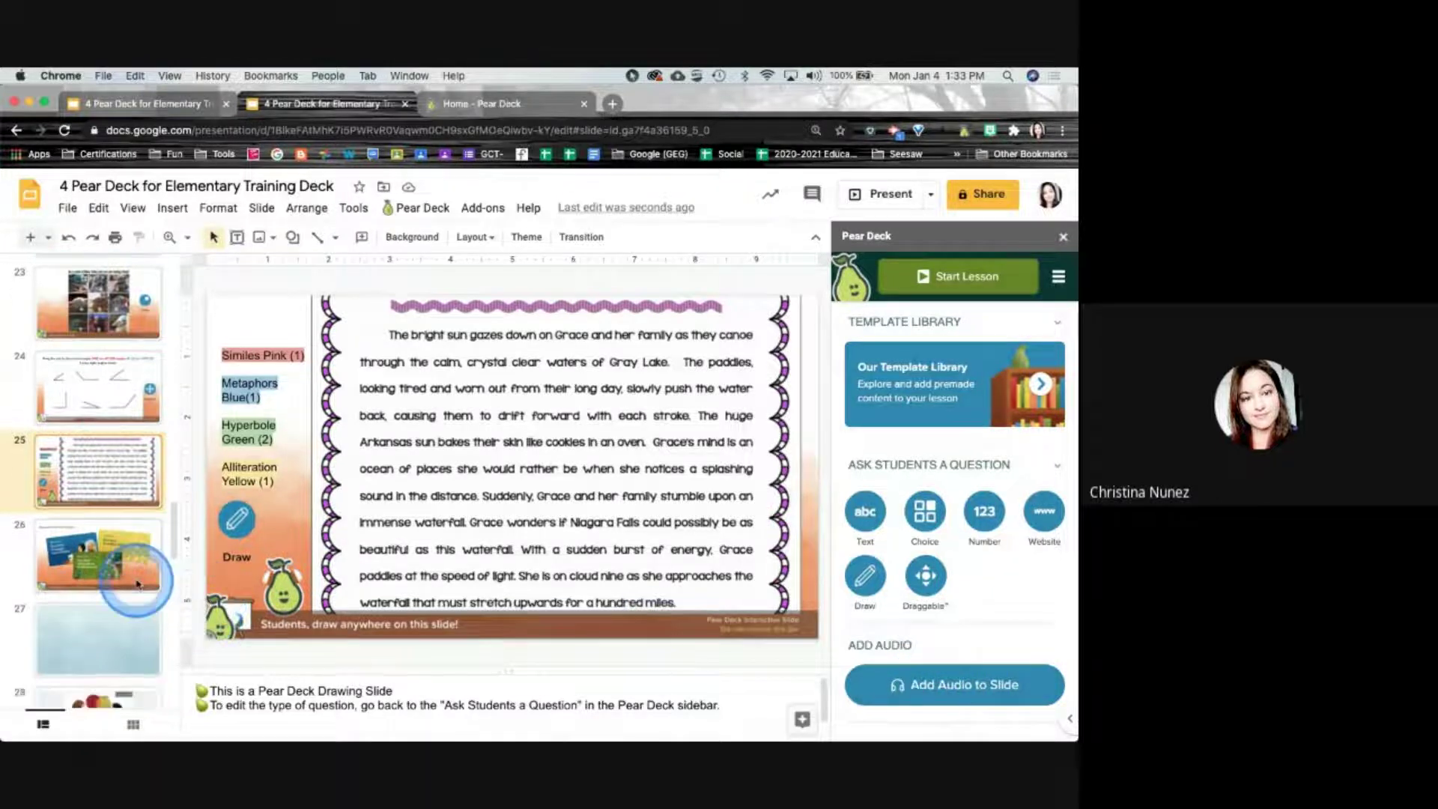
# Look over the slide 28 audio example and Immersive Reader slide, then start adding audio to slide 25
pyautogui.click(138, 596)
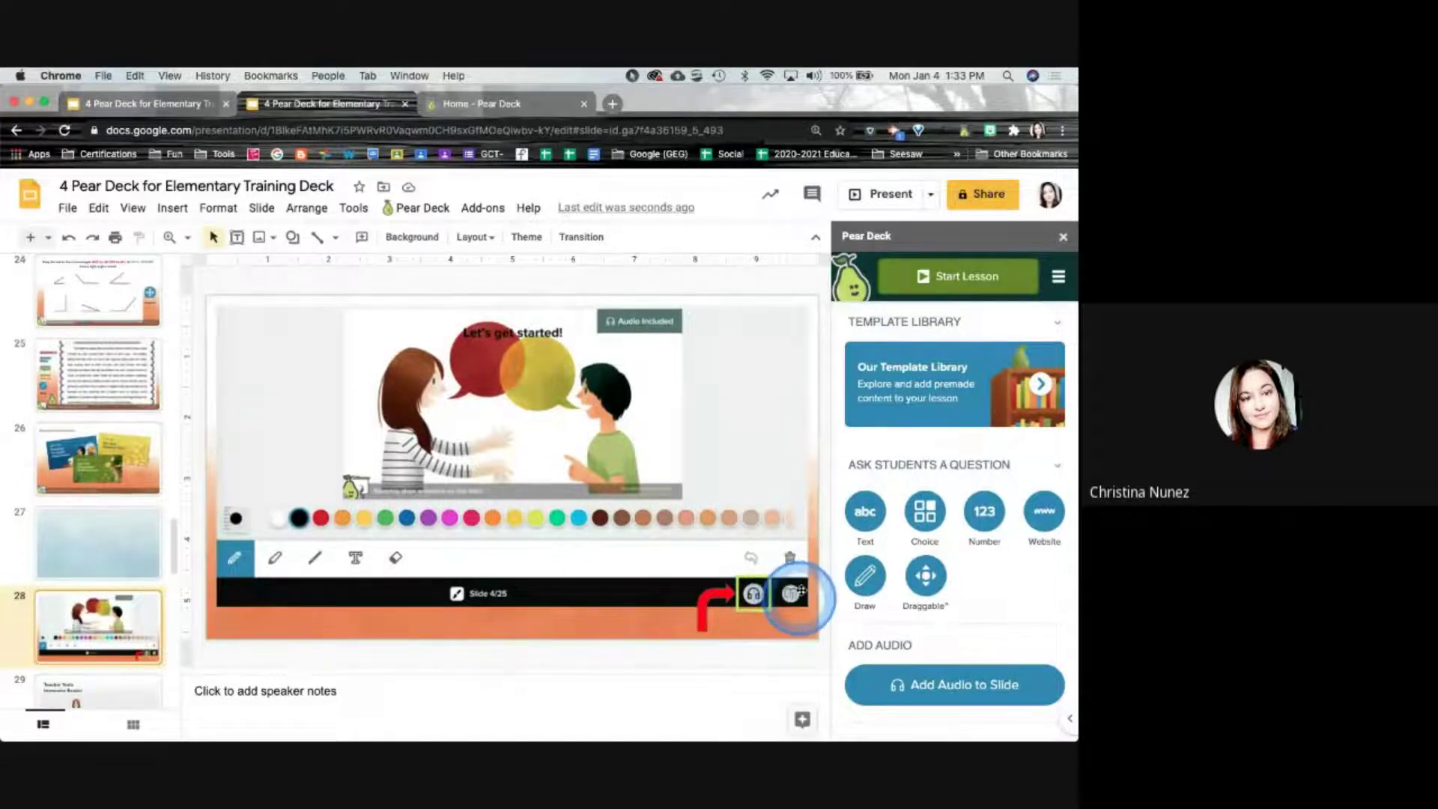
pyautogui.scroll(-2, 105, 612)
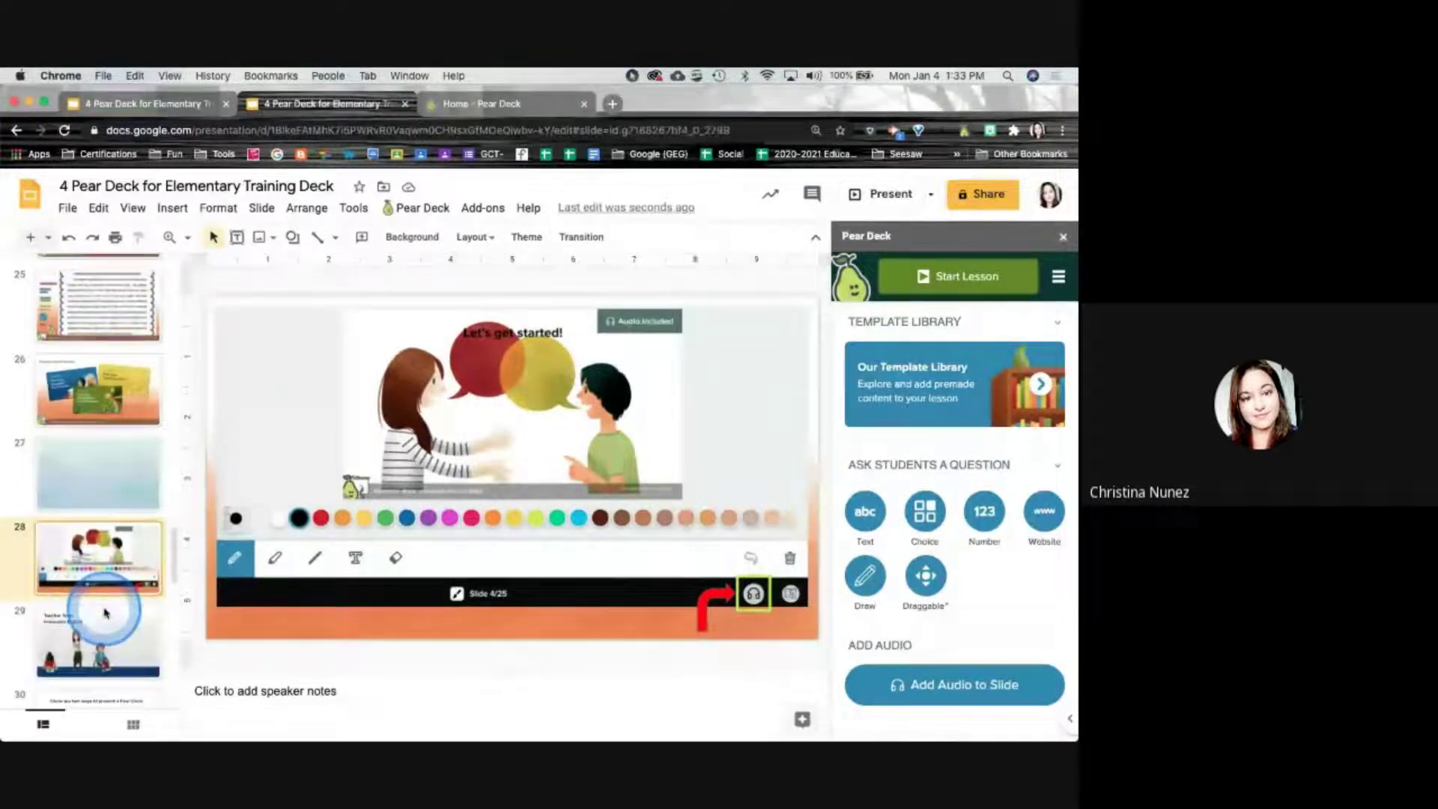
pyautogui.click(105, 613)
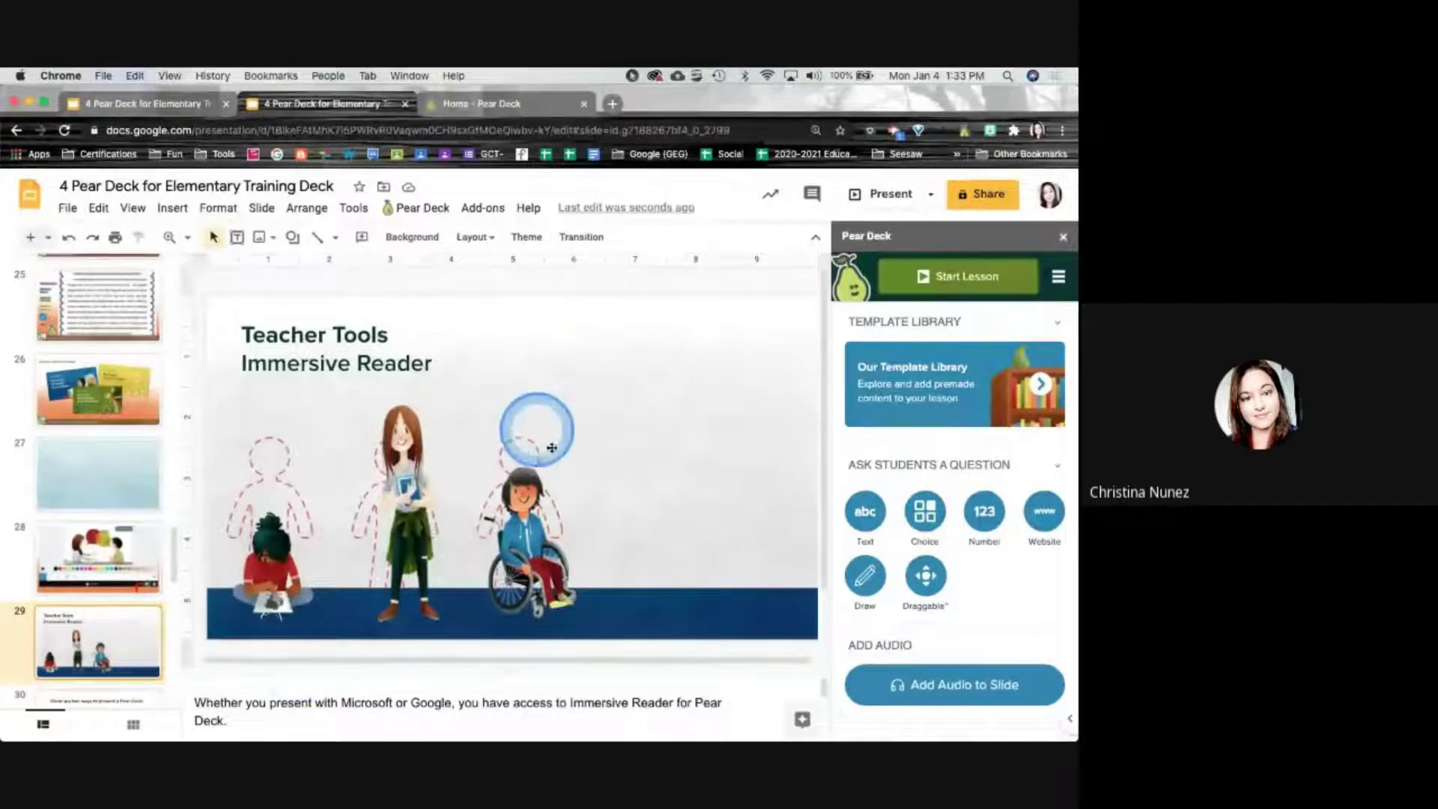
pyautogui.scroll(-1, 609, 482)
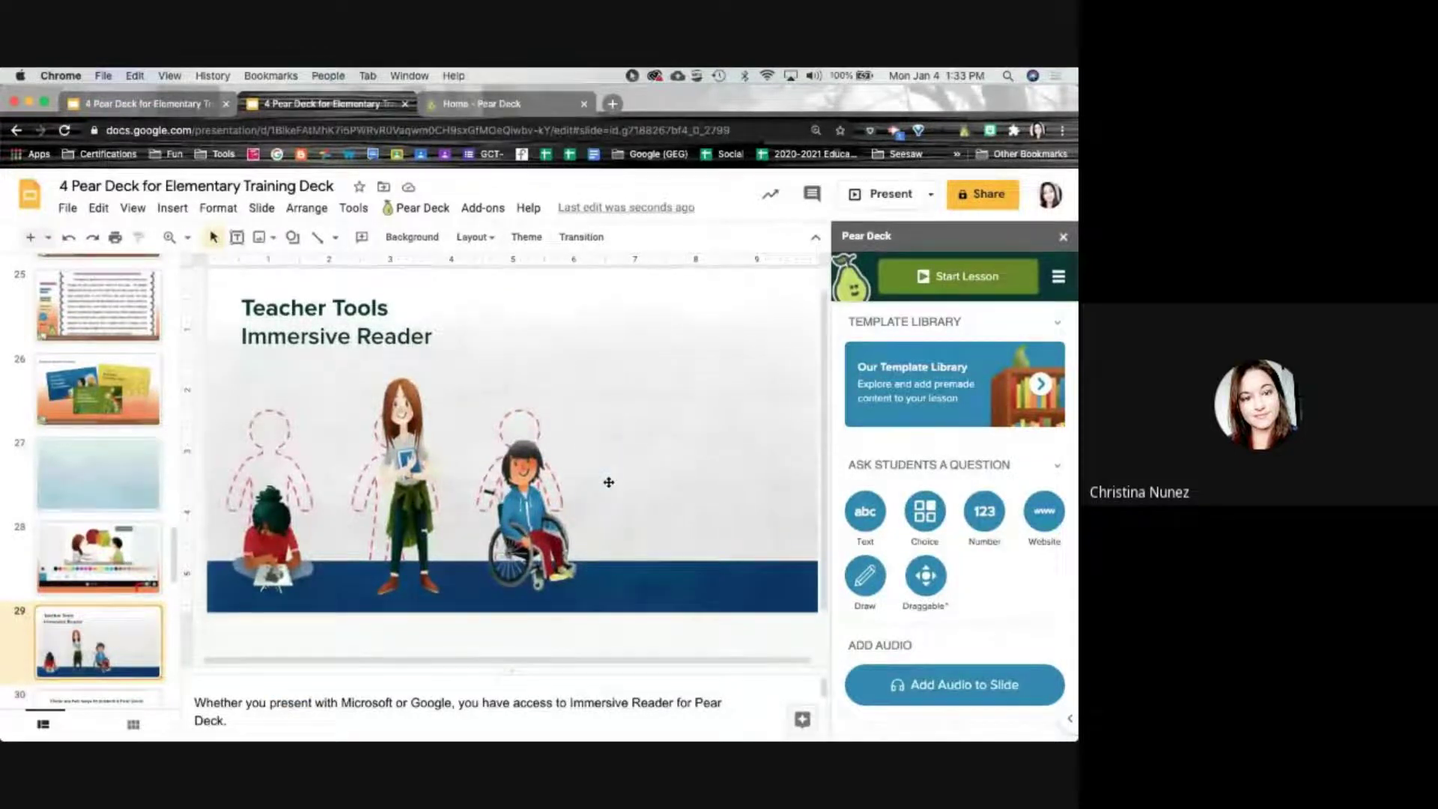
pyautogui.scroll(5, 113, 487)
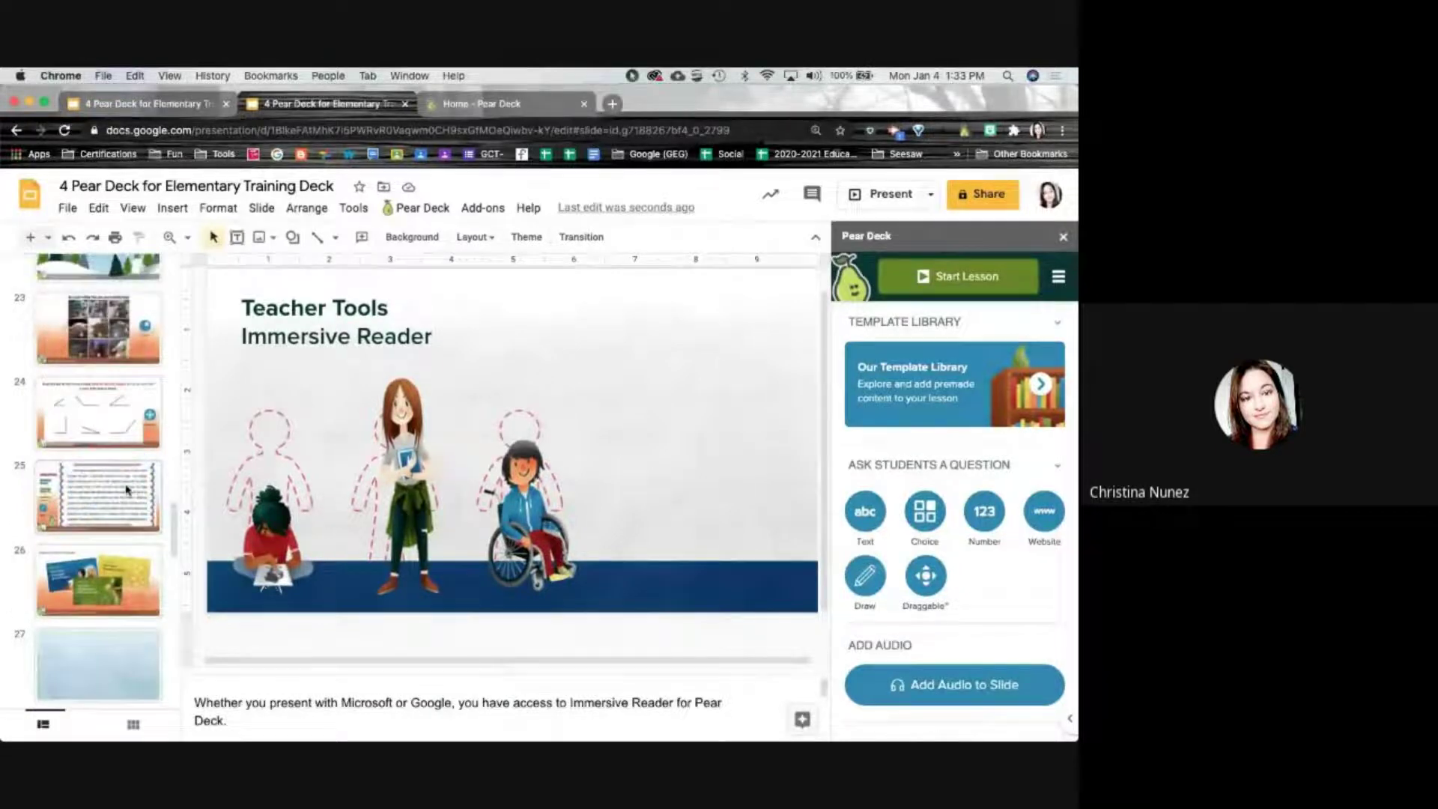
pyautogui.click(127, 491)
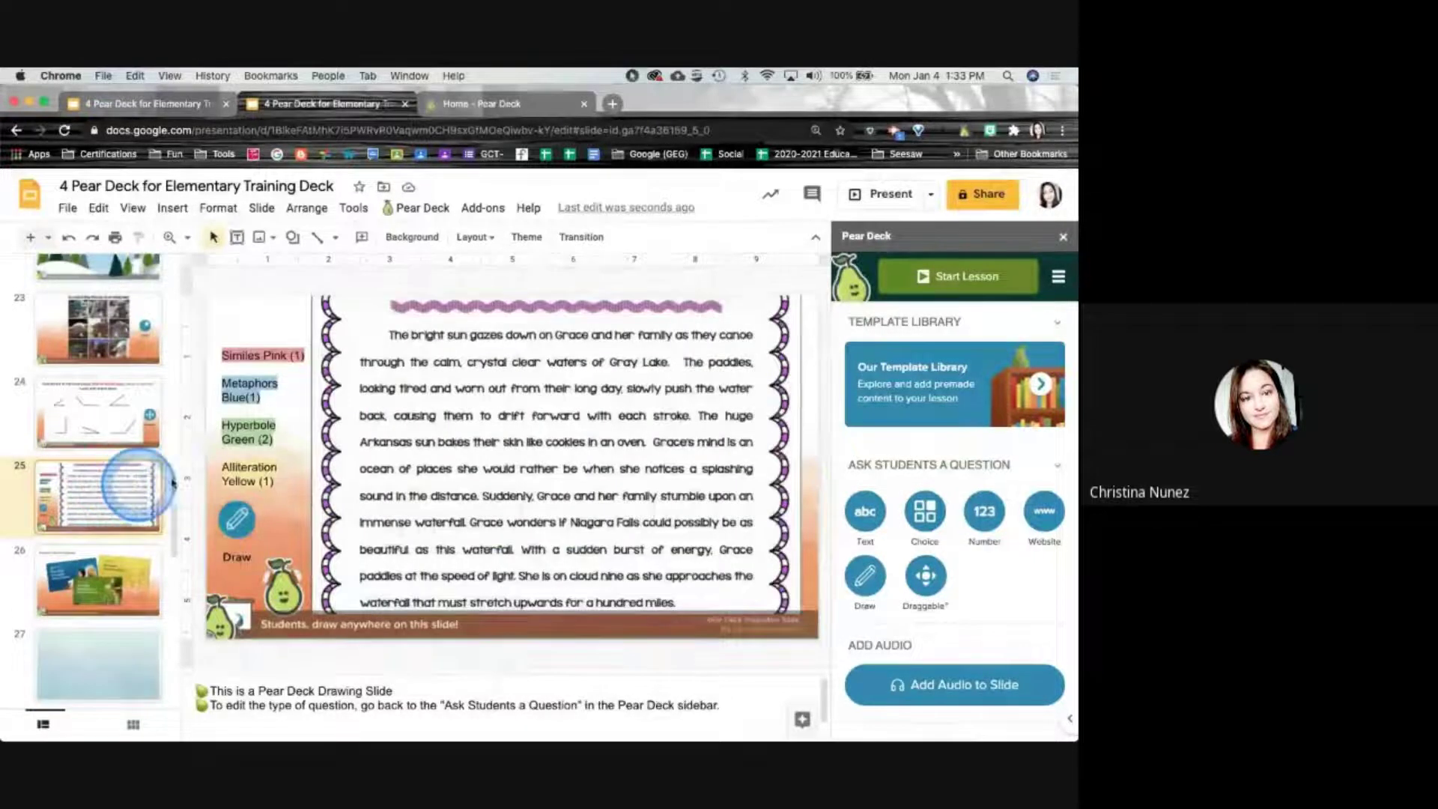
pyautogui.click(945, 695)
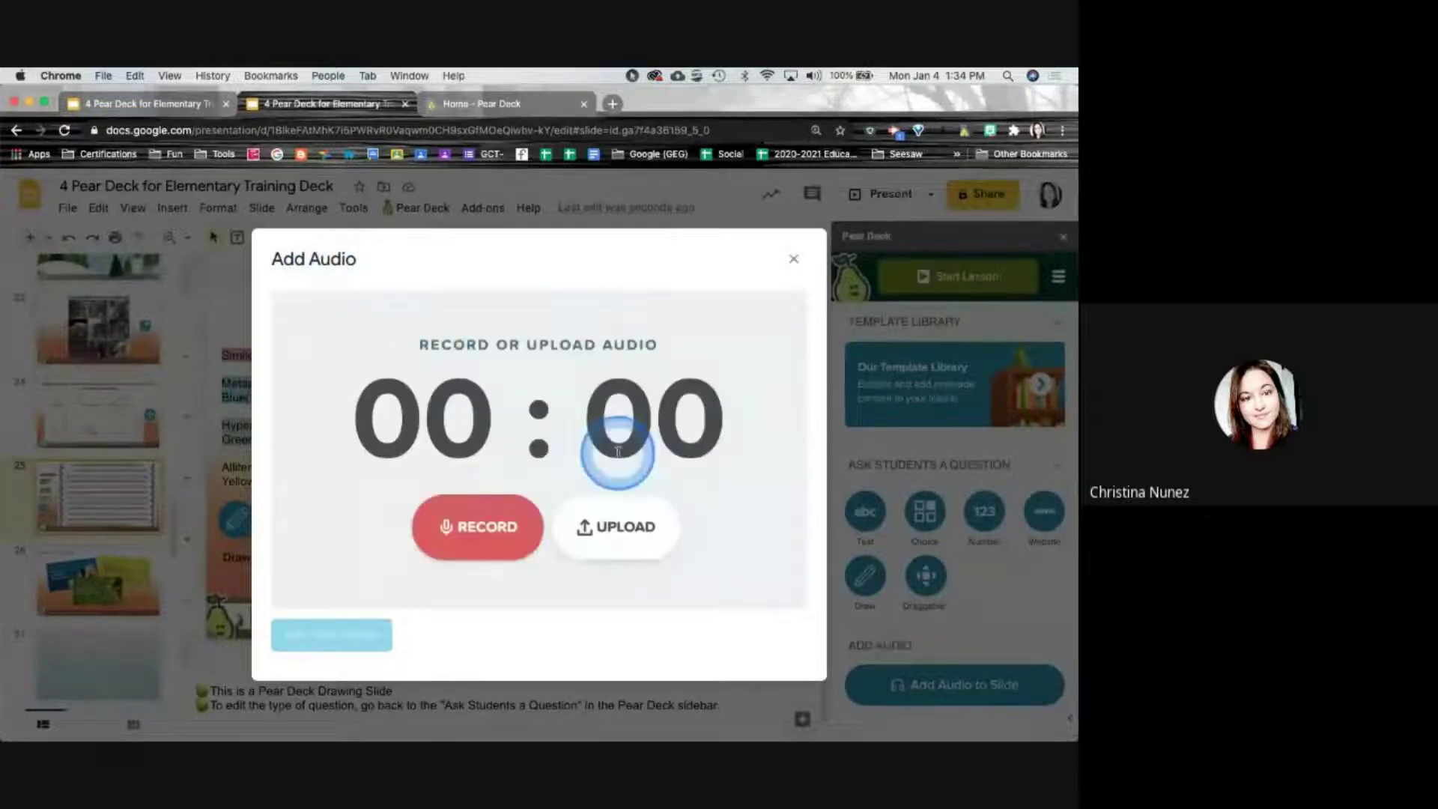
# Record a 10-second voice message with microphone access allowed, save it, and attach it to slide 25
pyautogui.click(495, 538)
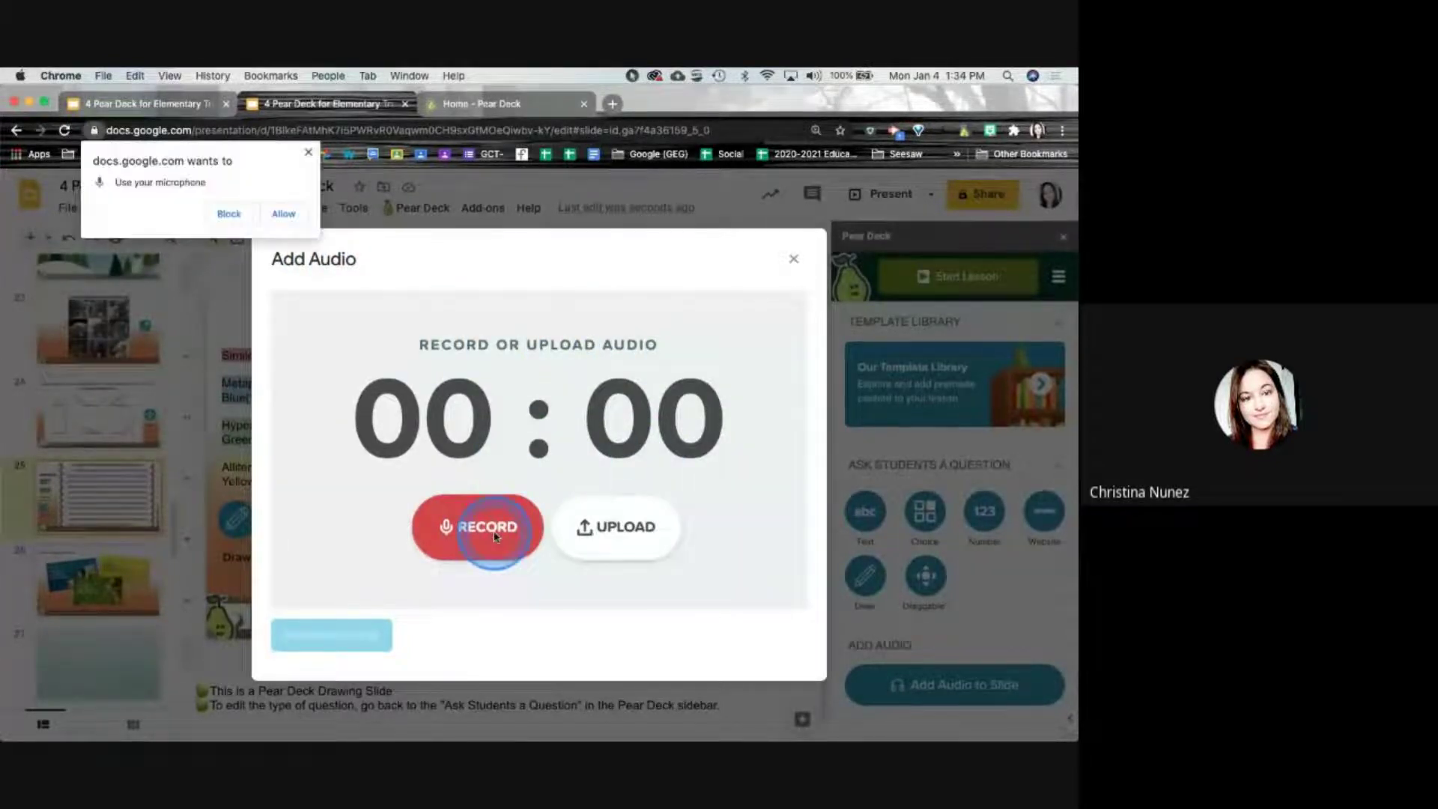
pyautogui.click(284, 216)
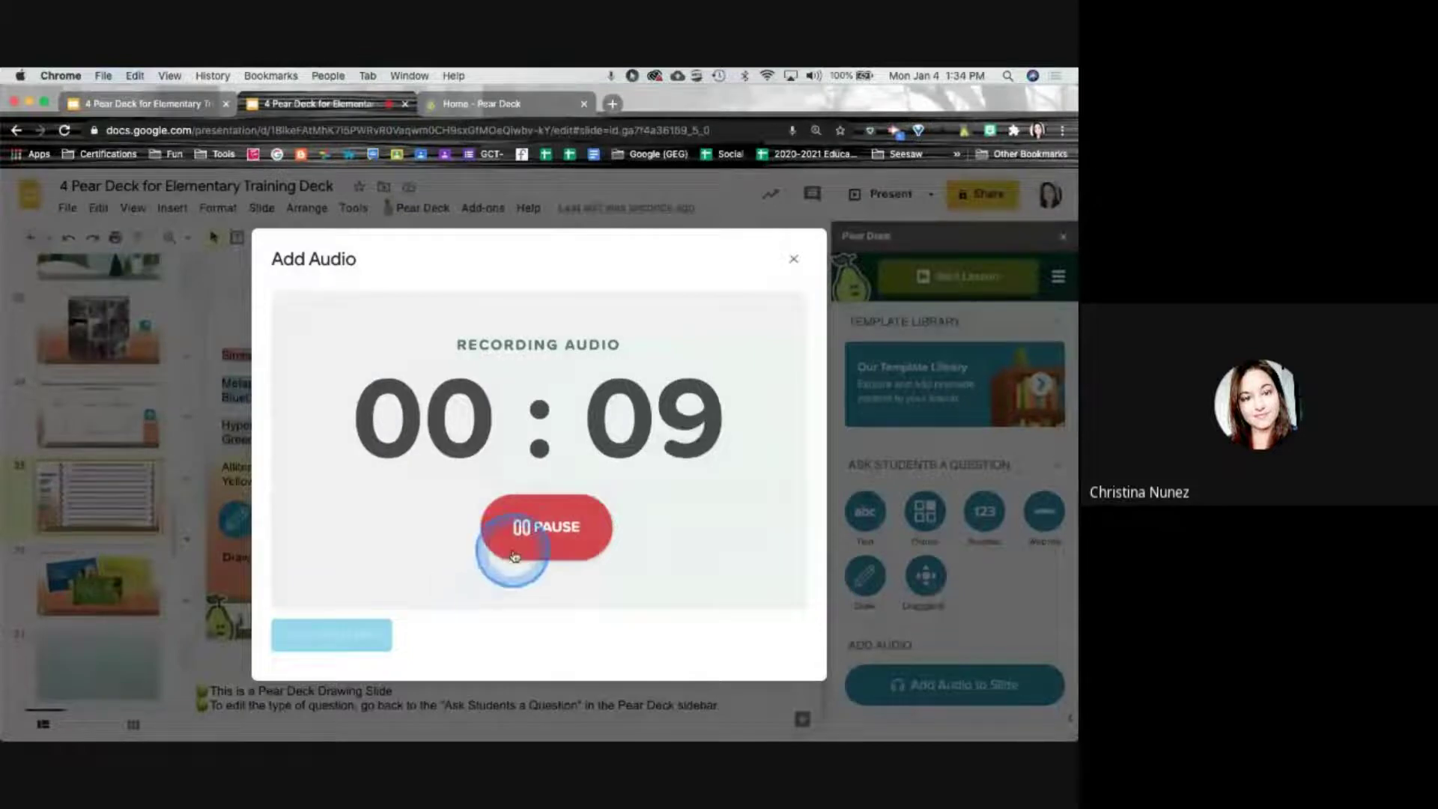
pyautogui.click(563, 544)
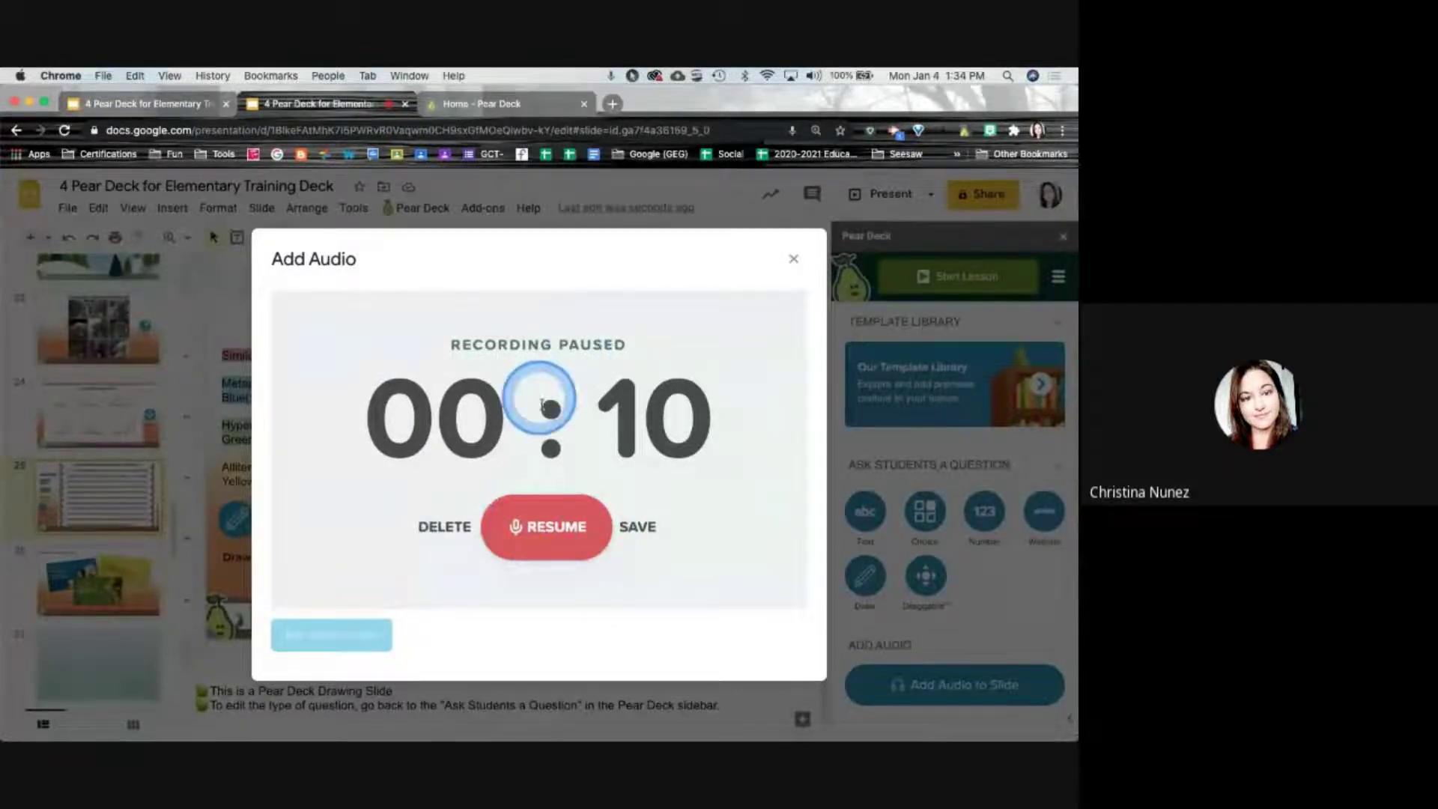
pyautogui.click(633, 528)
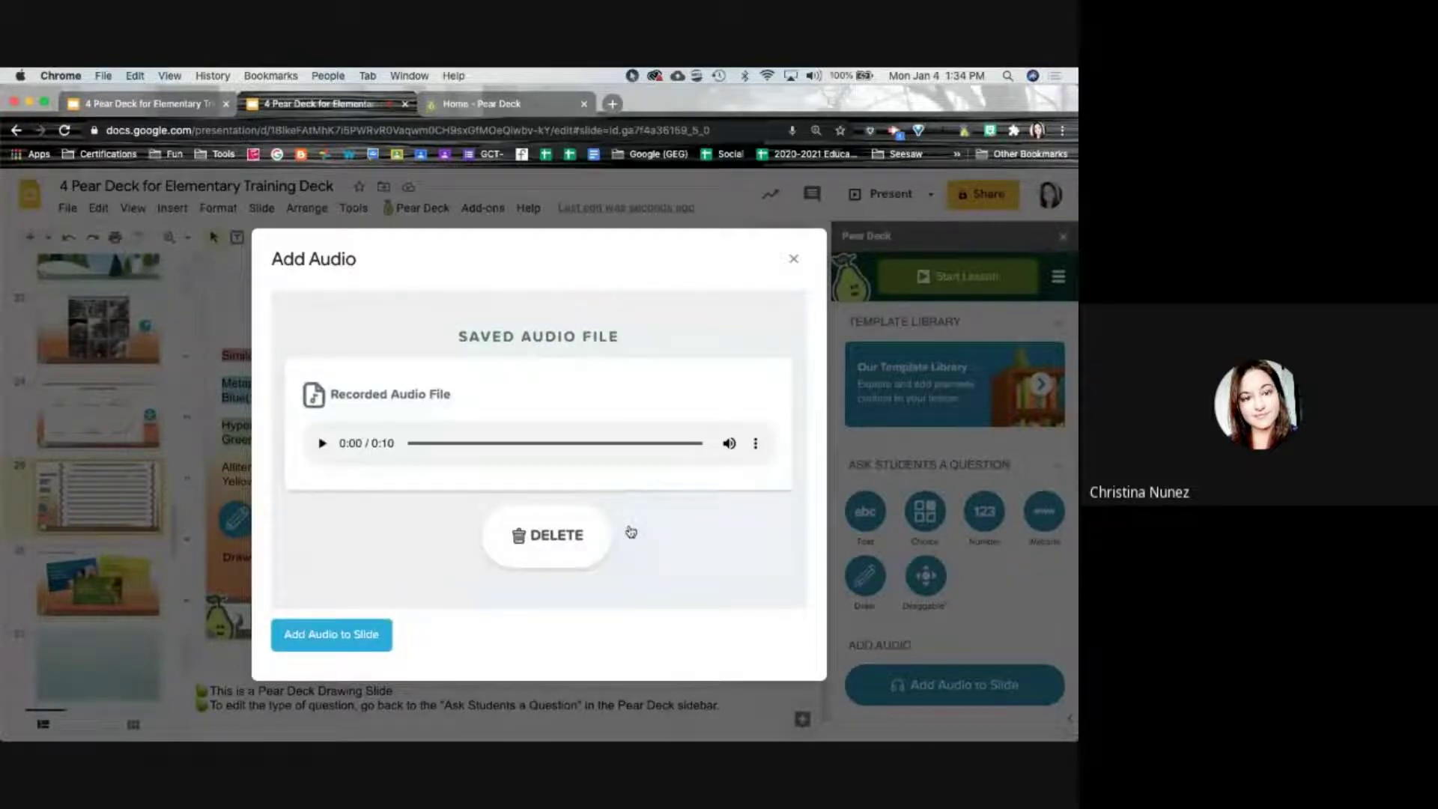
pyautogui.click(315, 641)
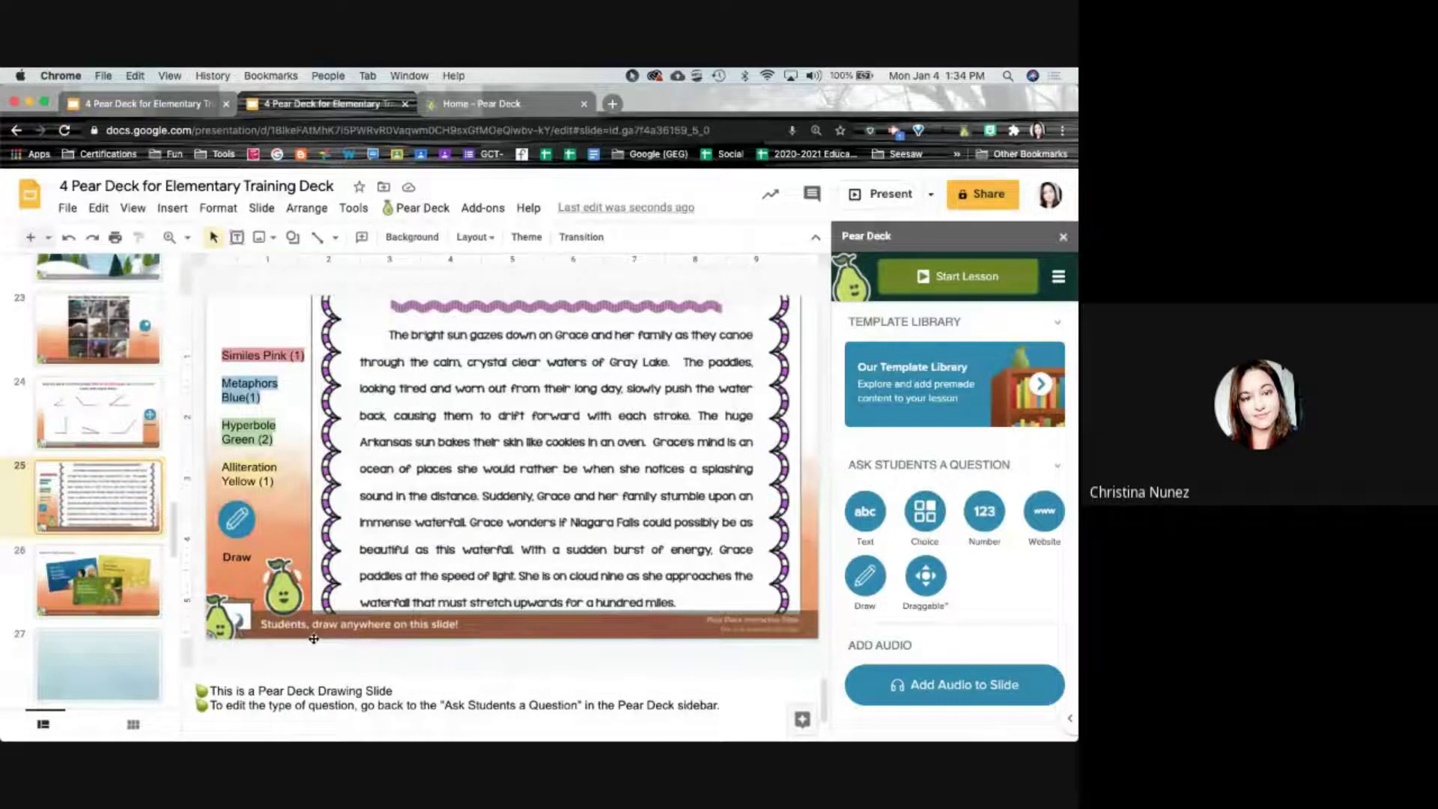
# Check the new Audio Included badge on slide 25, then deselect it
pyautogui.click(785, 313)
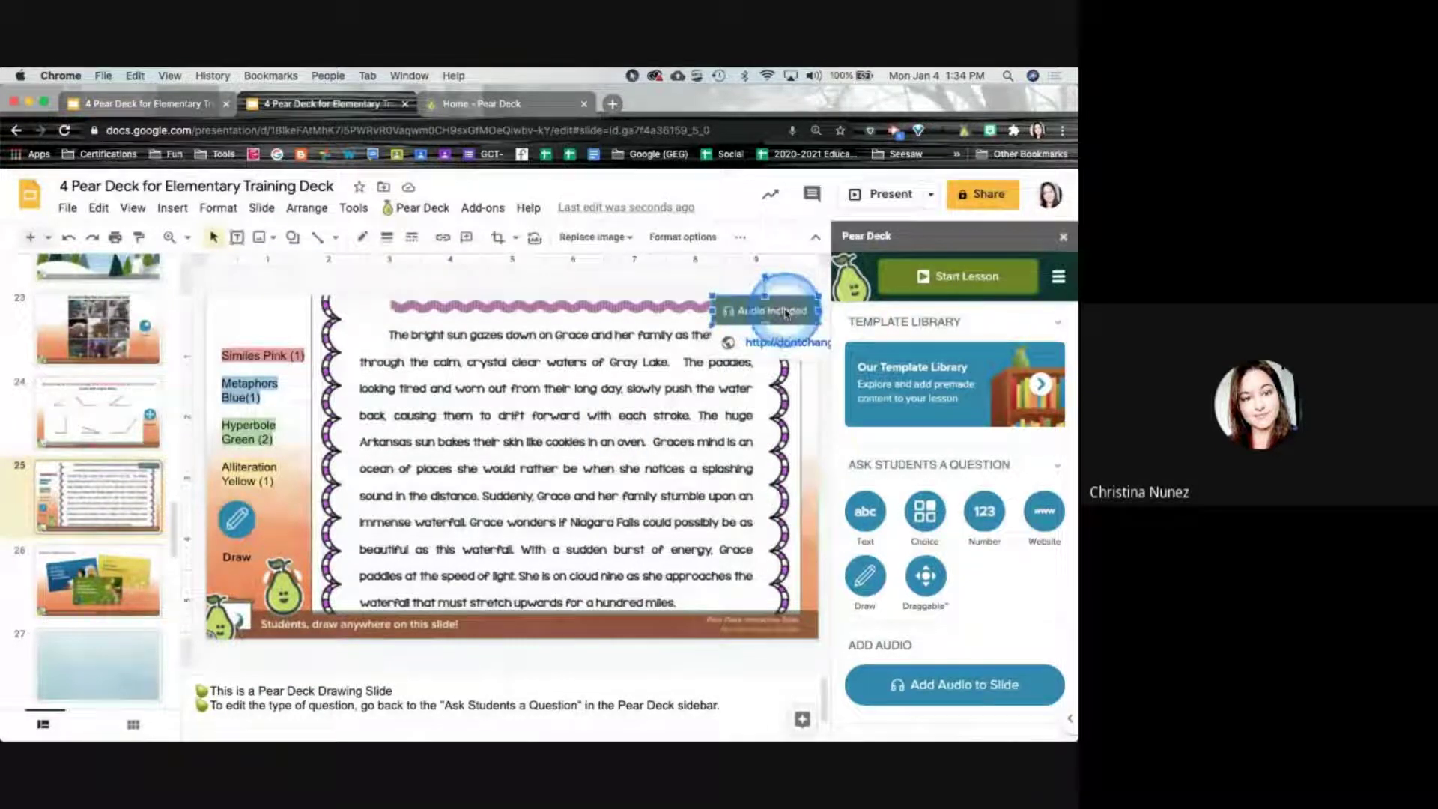
pyautogui.click(811, 398)
pyautogui.click(787, 279)
# Go to slide 26, Explore the Pear Deck Templates
pyautogui.scroll(-5, 96, 615)
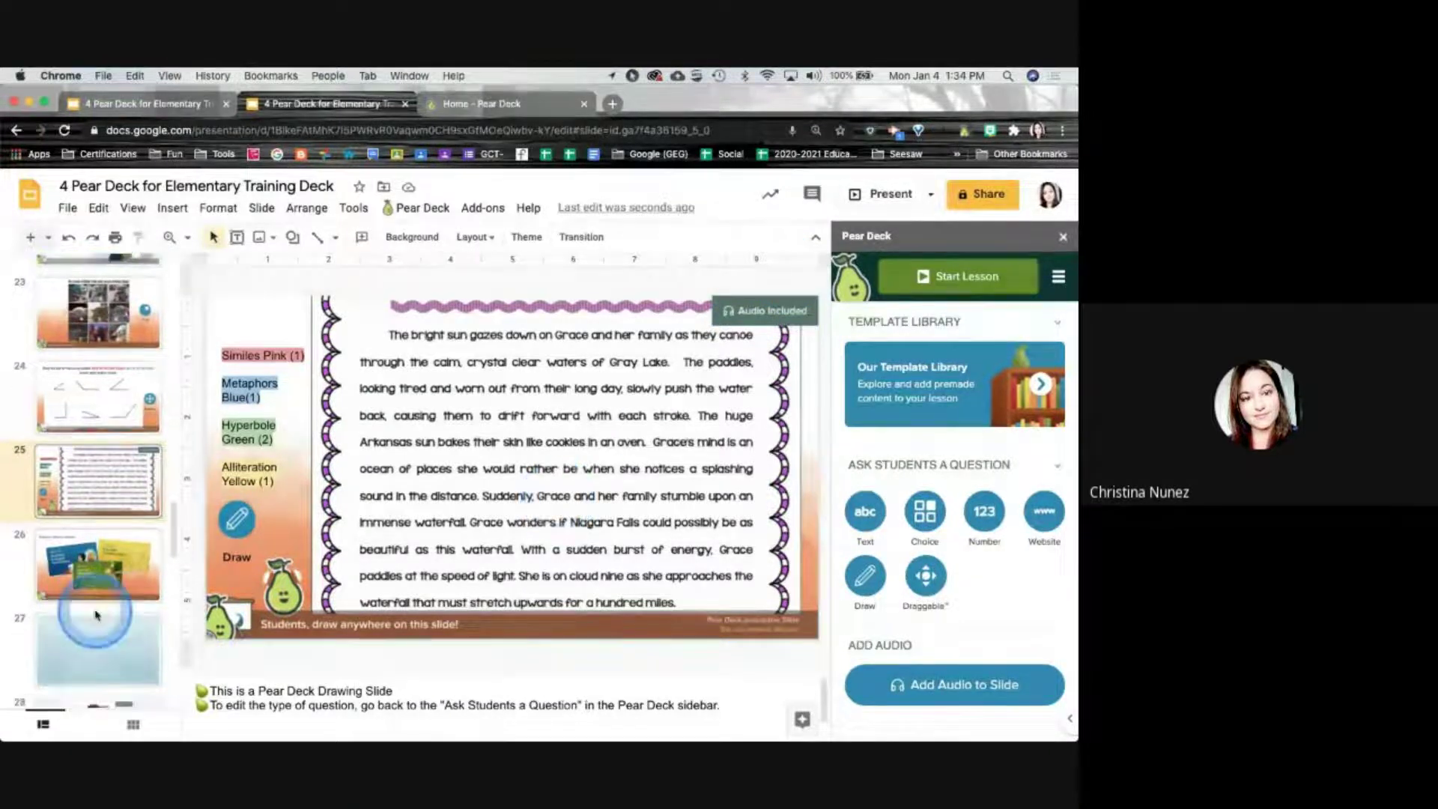
pyautogui.scroll(-1, 96, 614)
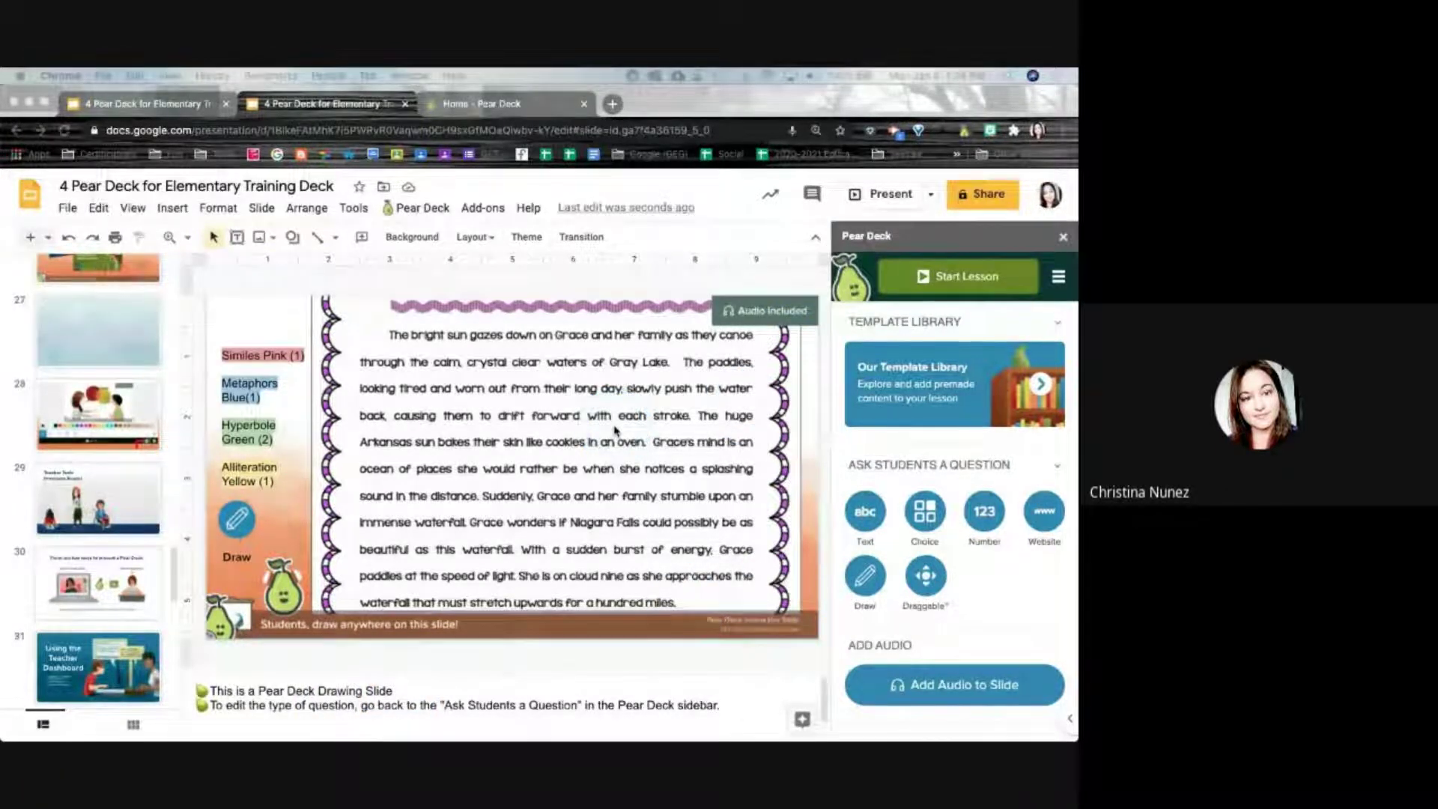
pyautogui.scroll(-5, 1024, 543)
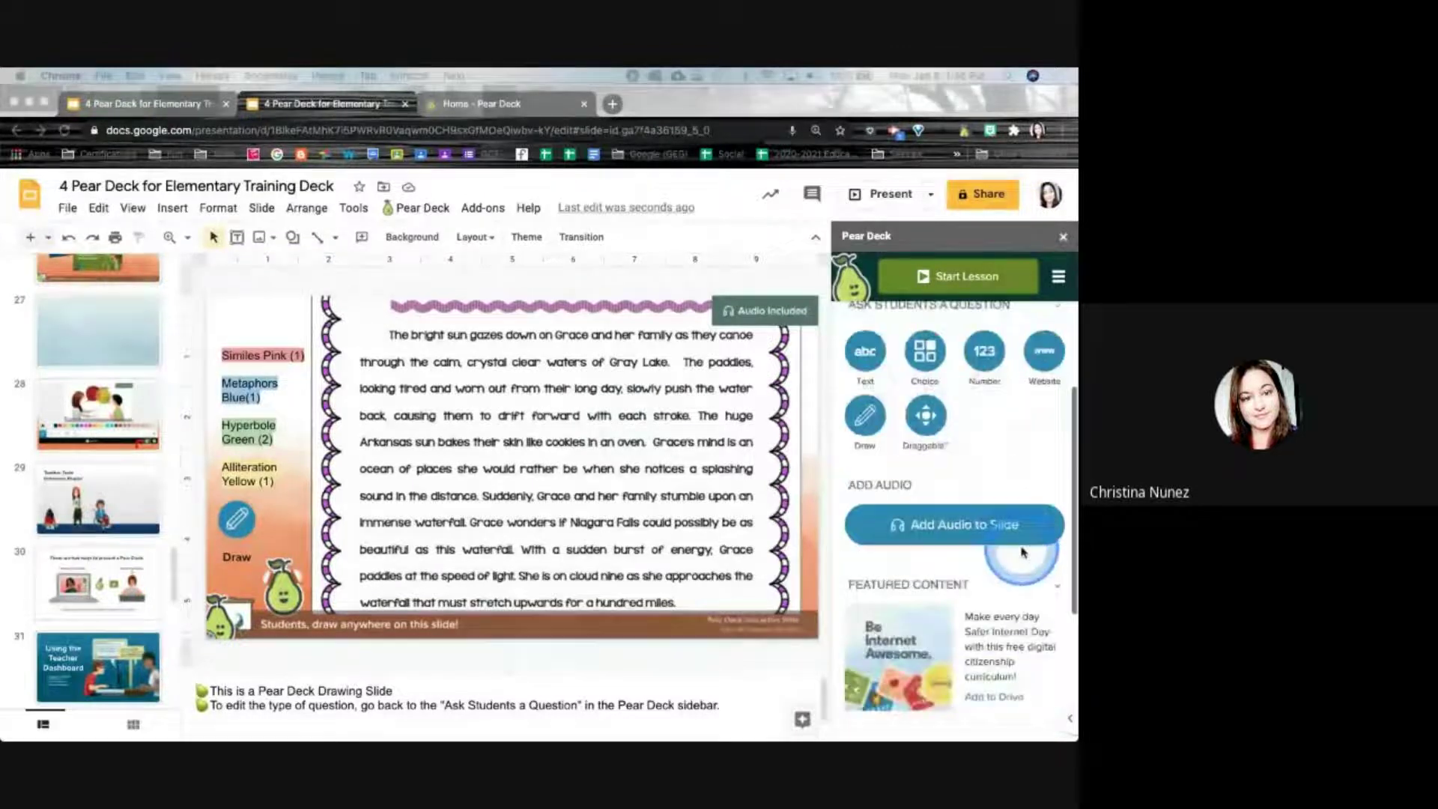
pyautogui.scroll(-3, 1022, 552)
pyautogui.scroll(7, 996, 487)
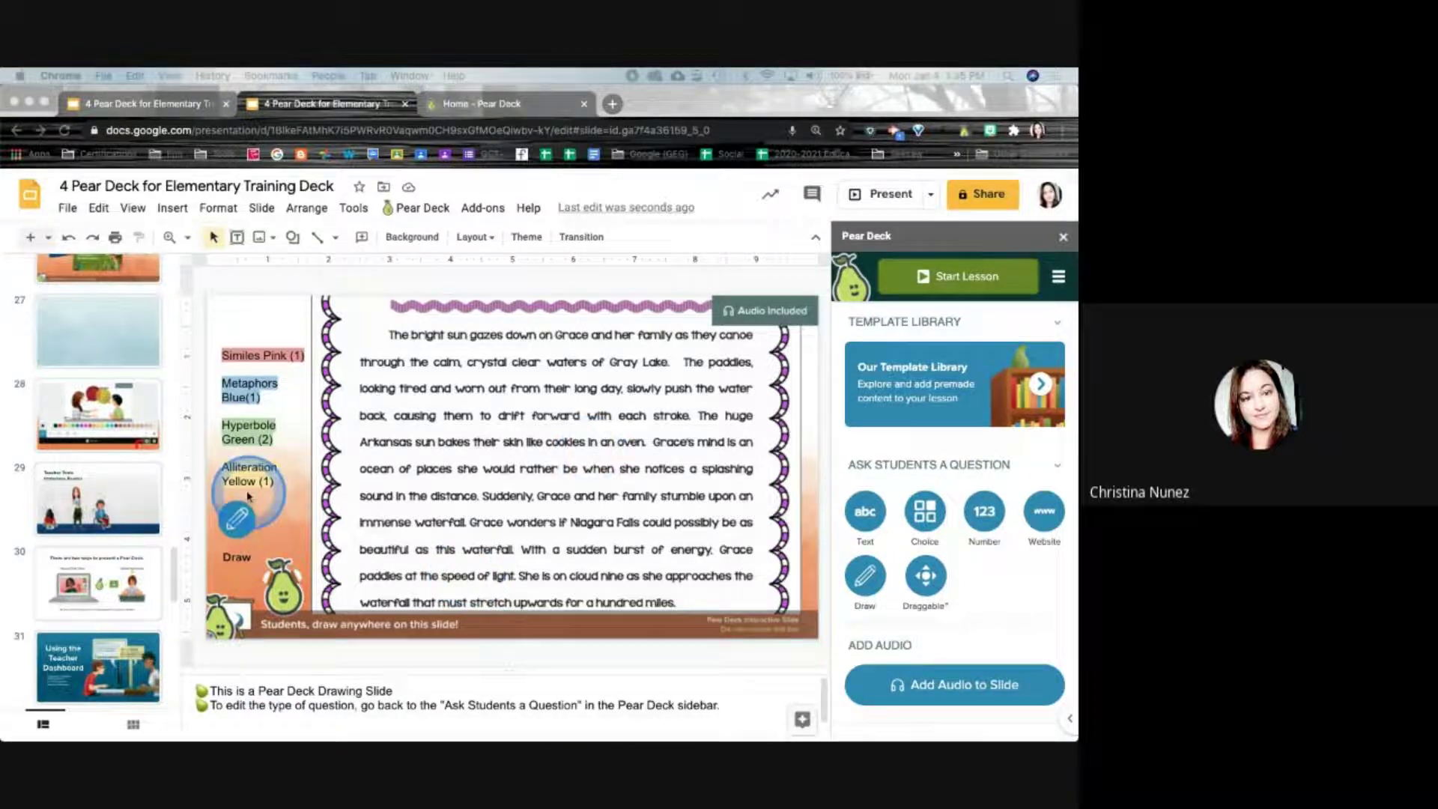
pyautogui.scroll(-1, 156, 522)
pyautogui.scroll(7, 156, 522)
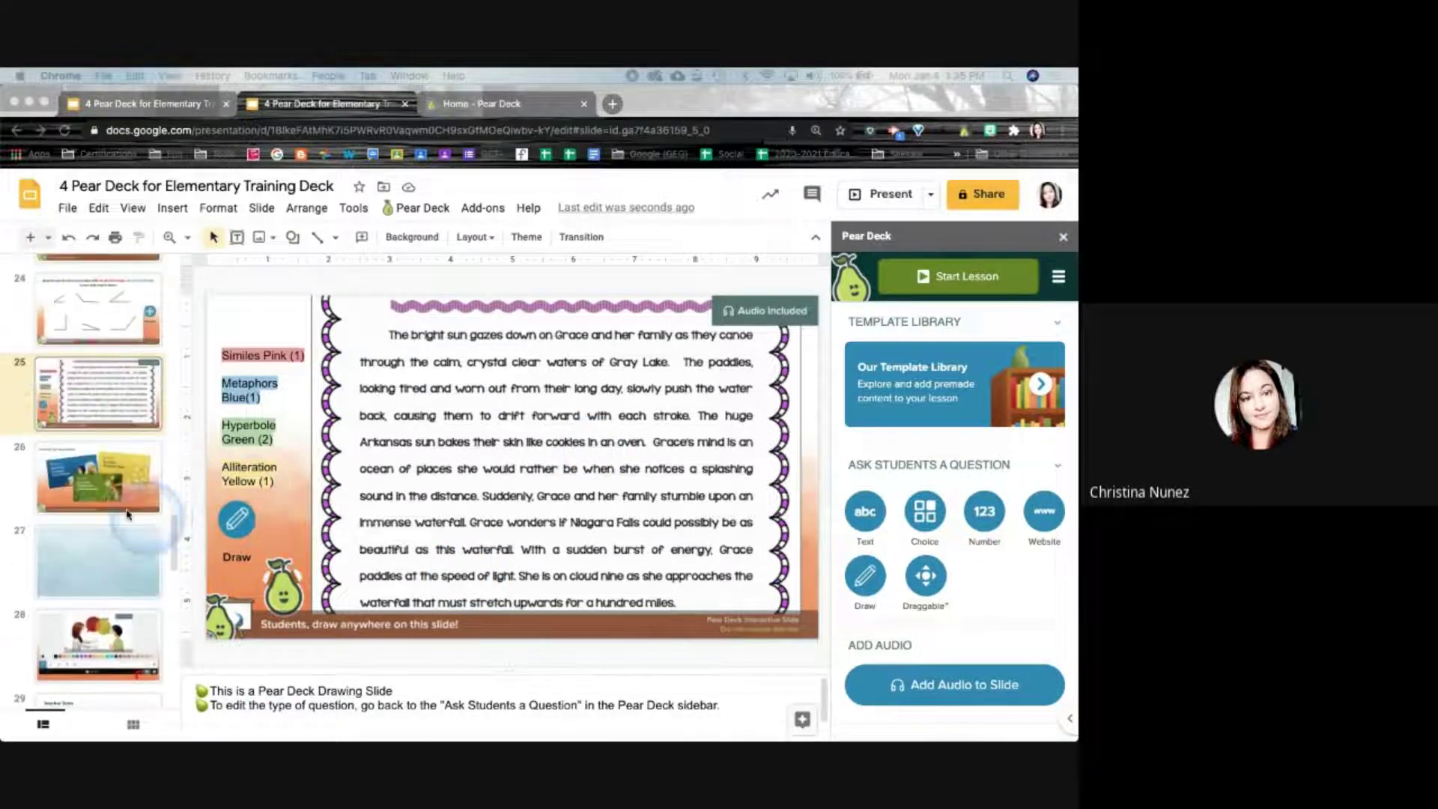
pyautogui.click(124, 502)
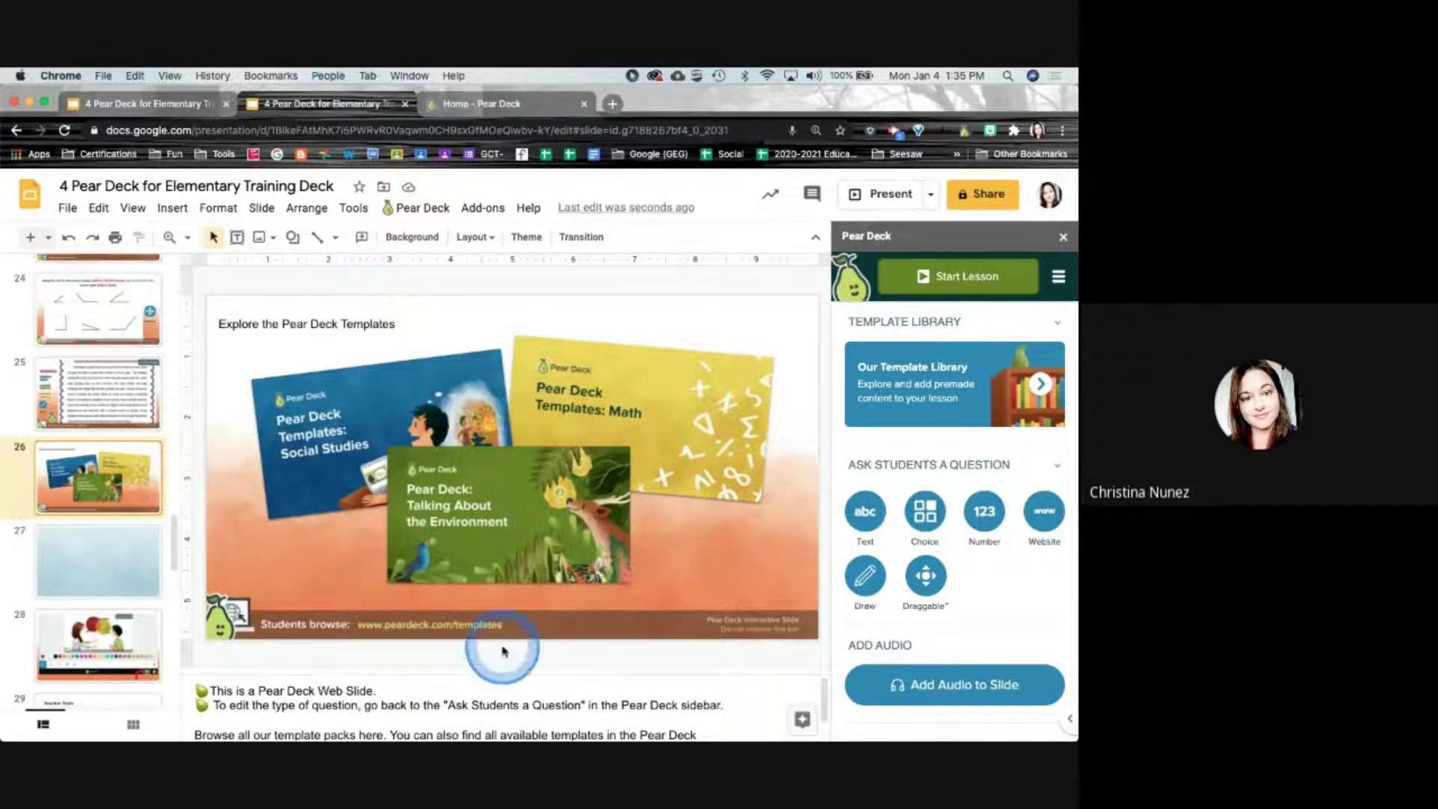
pyautogui.click(485, 621)
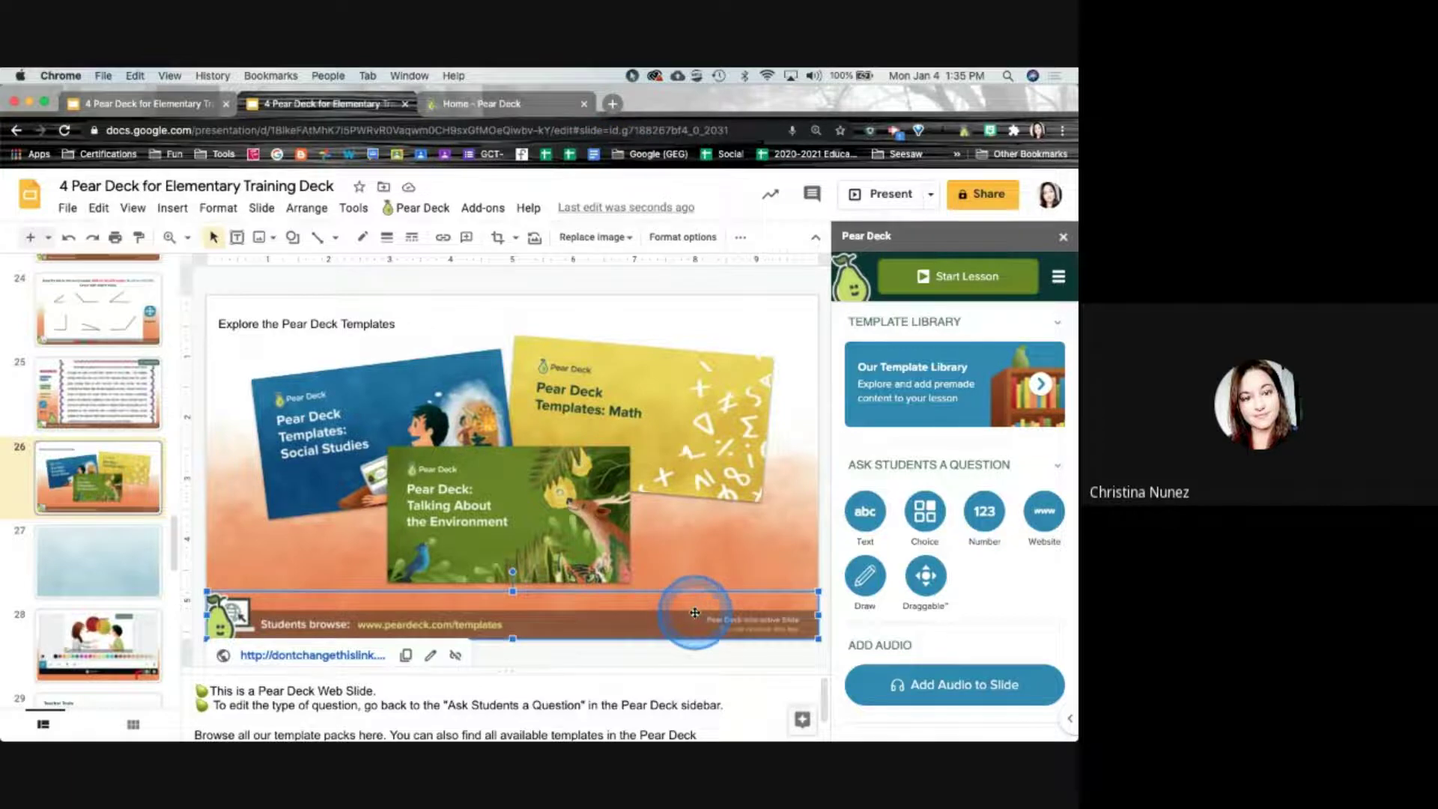
pyautogui.press('Delete')
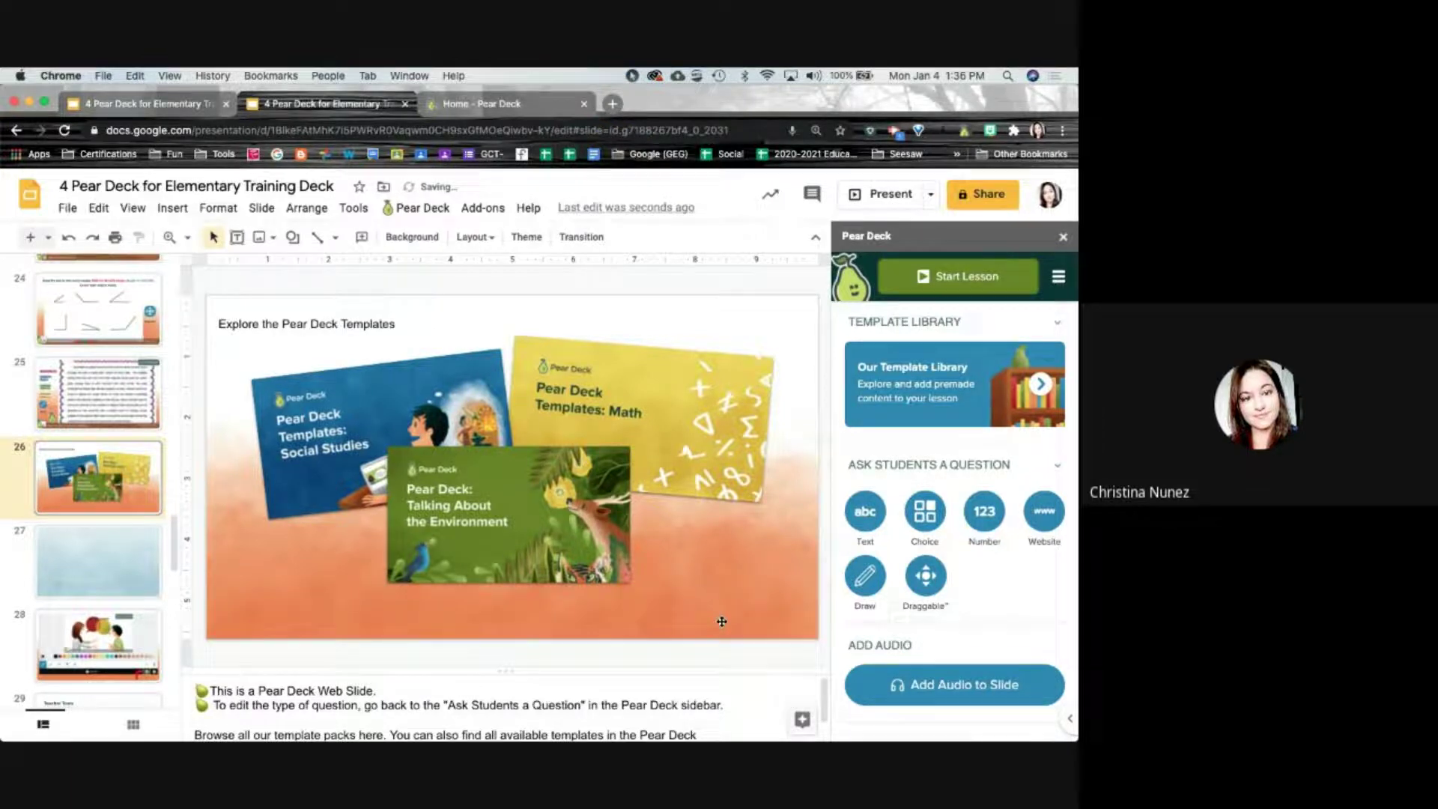
pyautogui.click(1046, 515)
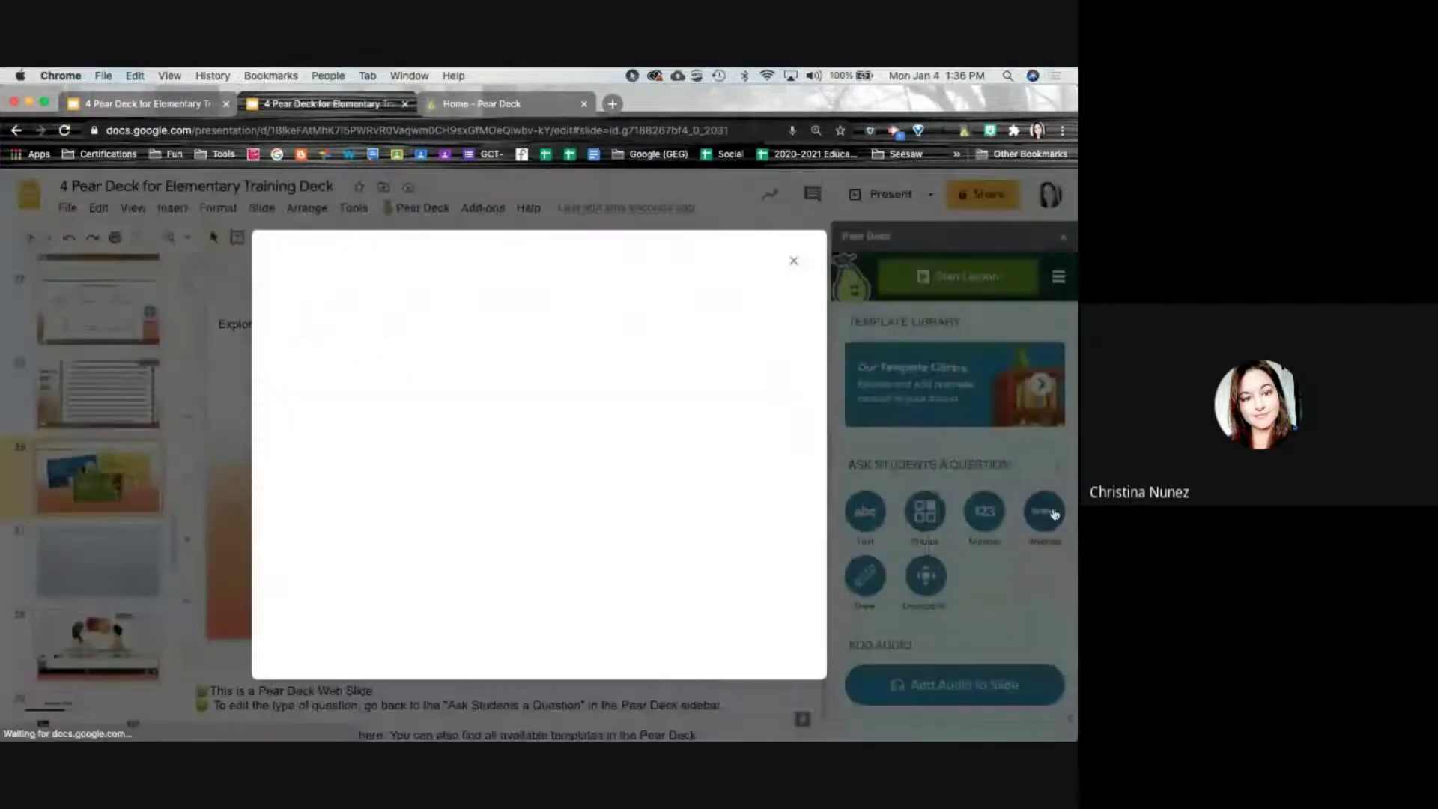
pyautogui.click(477, 455)
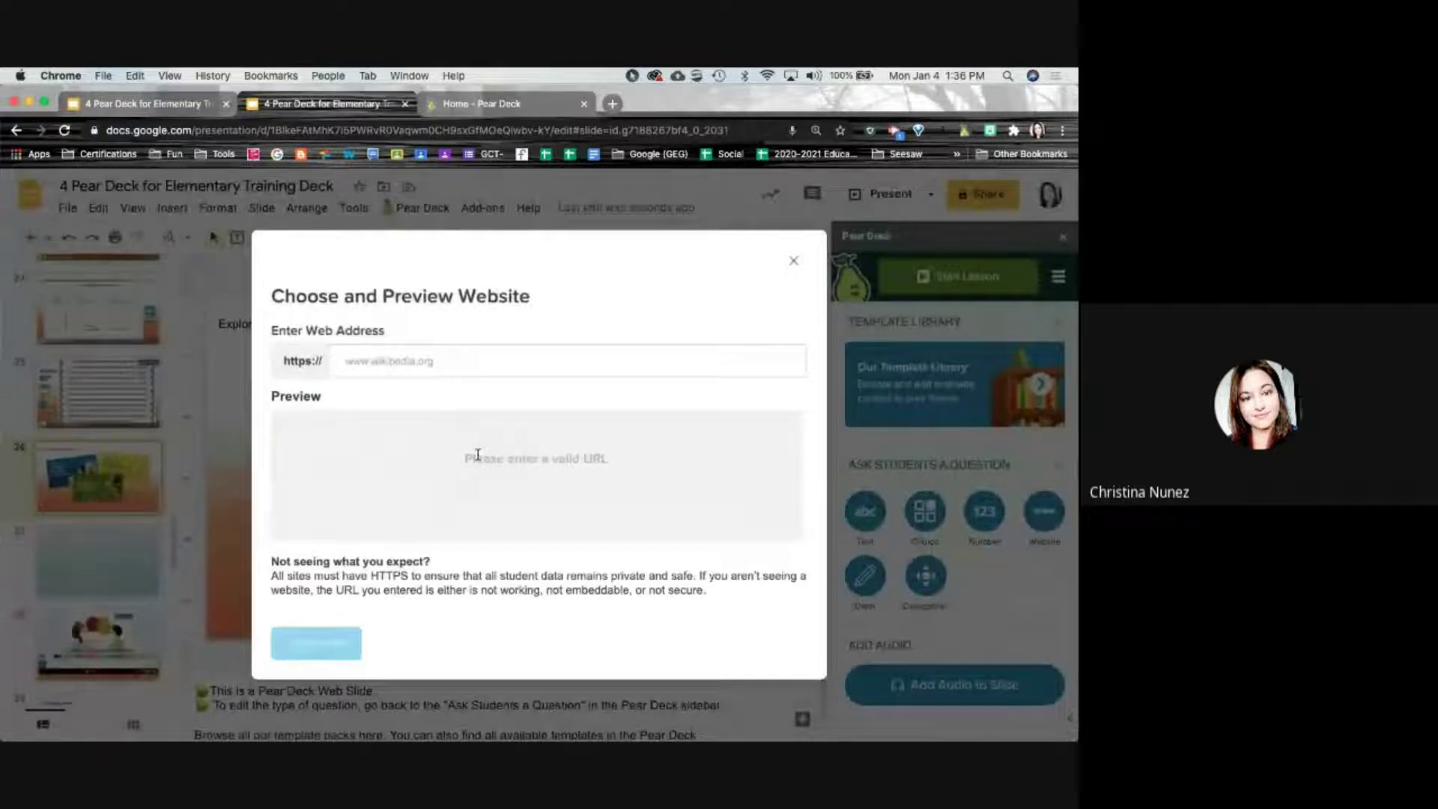
pyautogui.click(341, 364)
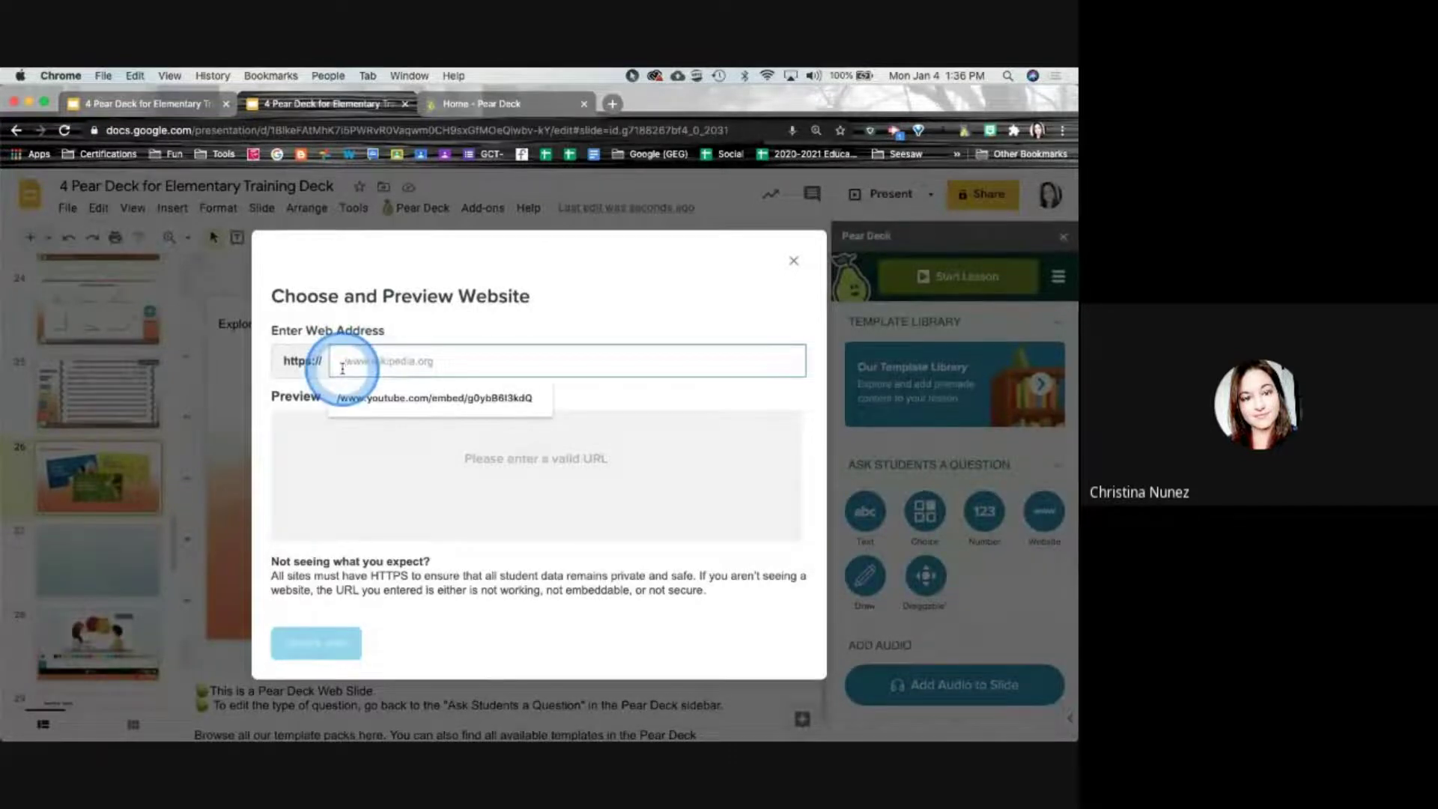
pyautogui.write('www.peardeck.co')
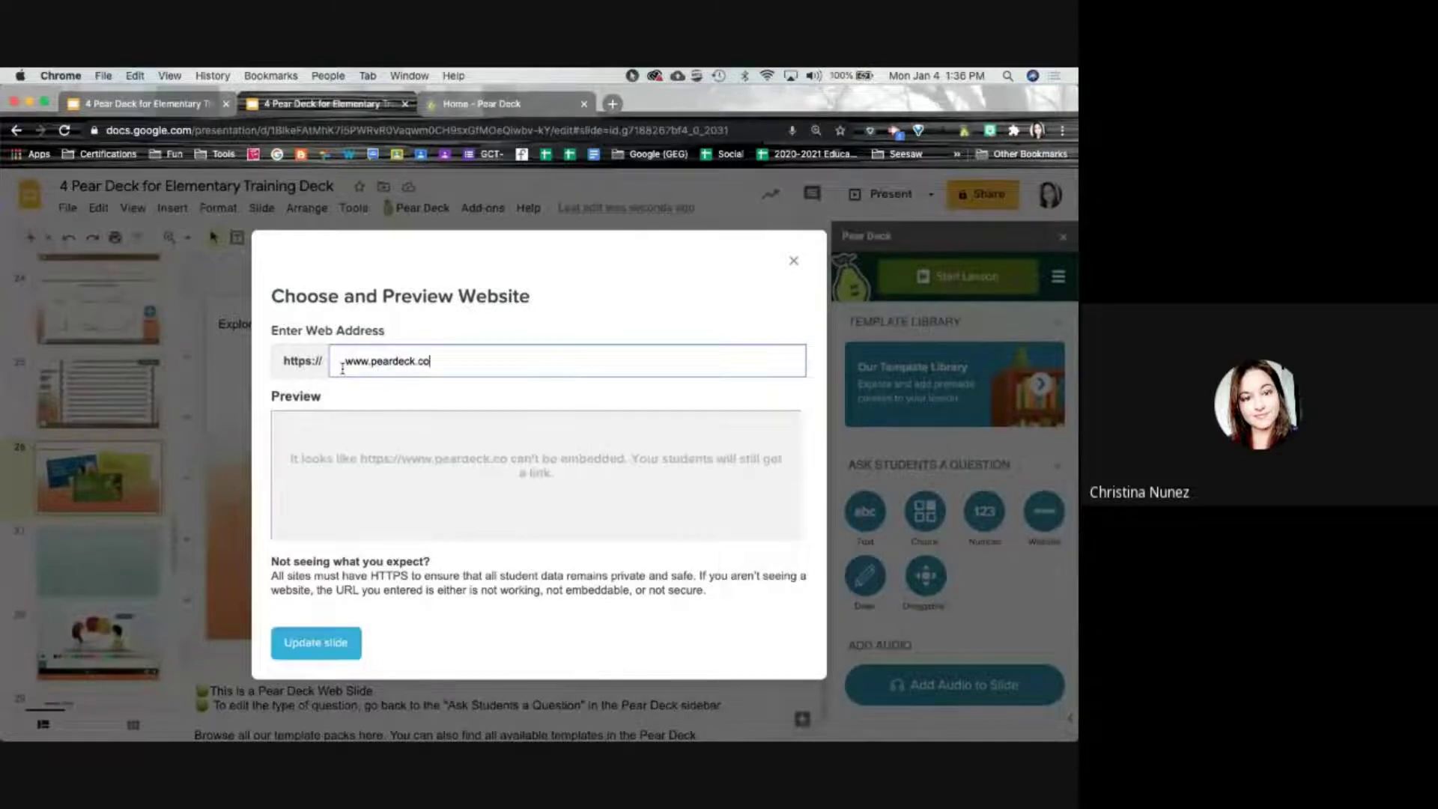
pyautogui.write('m/l')
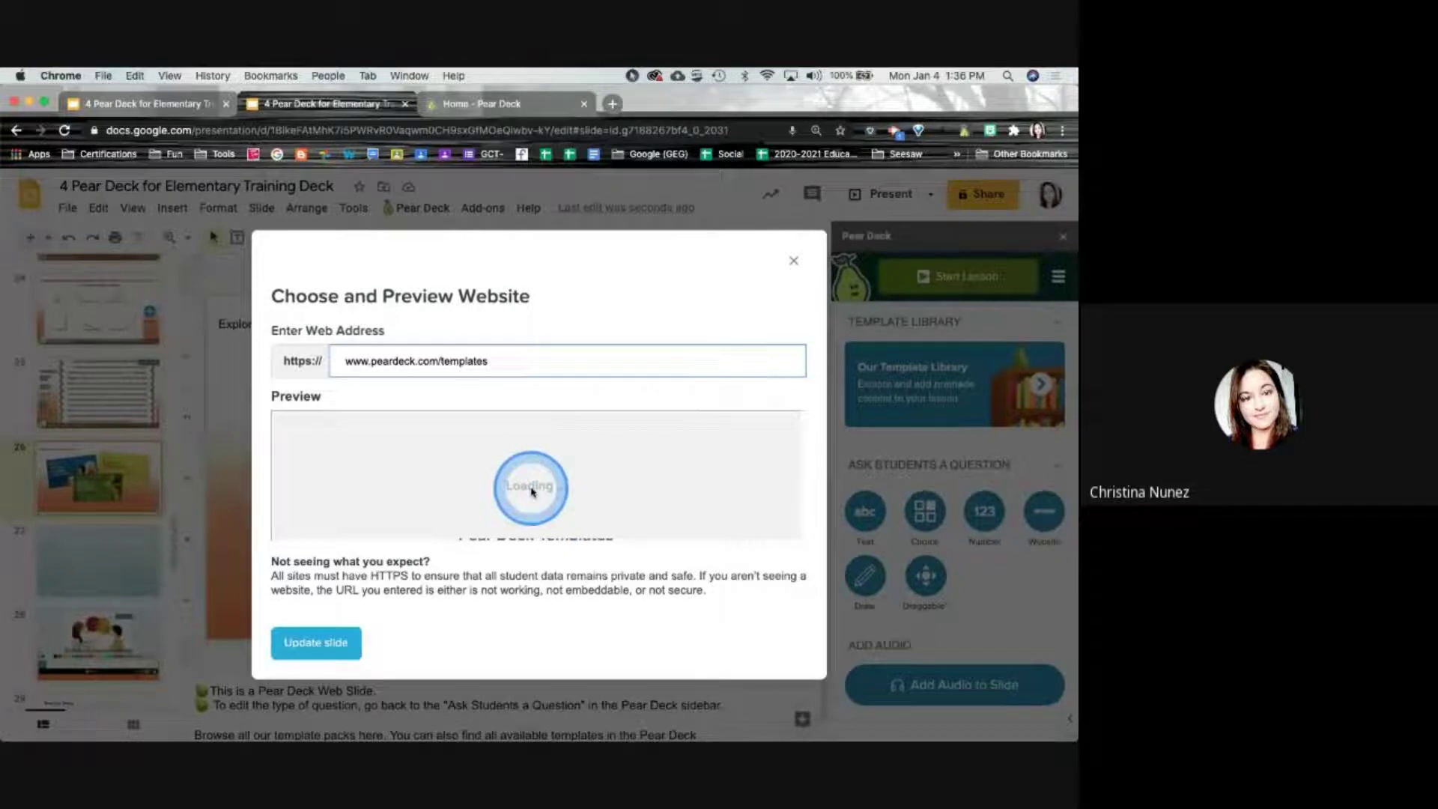
pyautogui.click(332, 642)
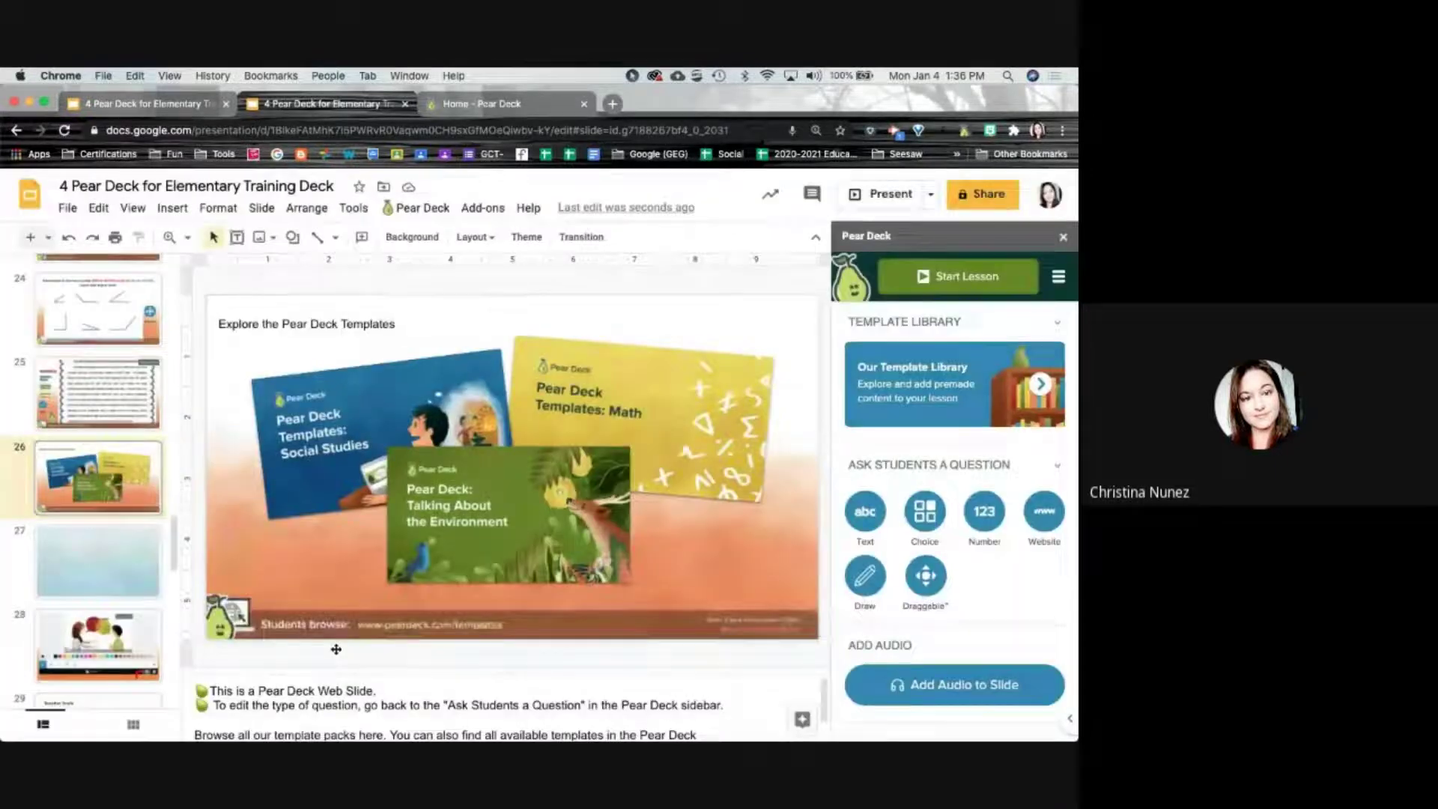
# Go past the STOP sign slide 27 to slide 30 on instructor-paced and student-paced presenting
pyautogui.click(122, 543)
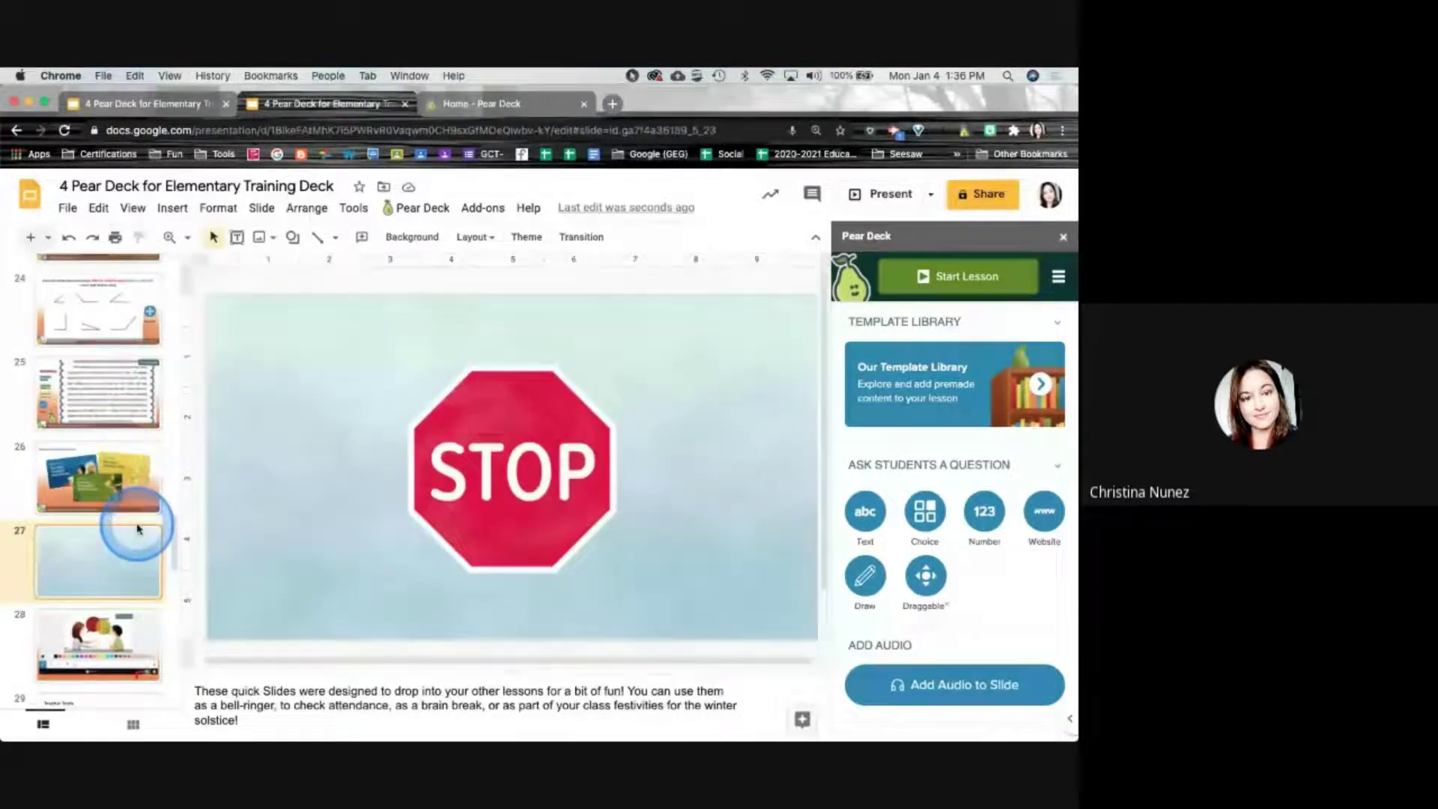
pyautogui.scroll(-2, 137, 528)
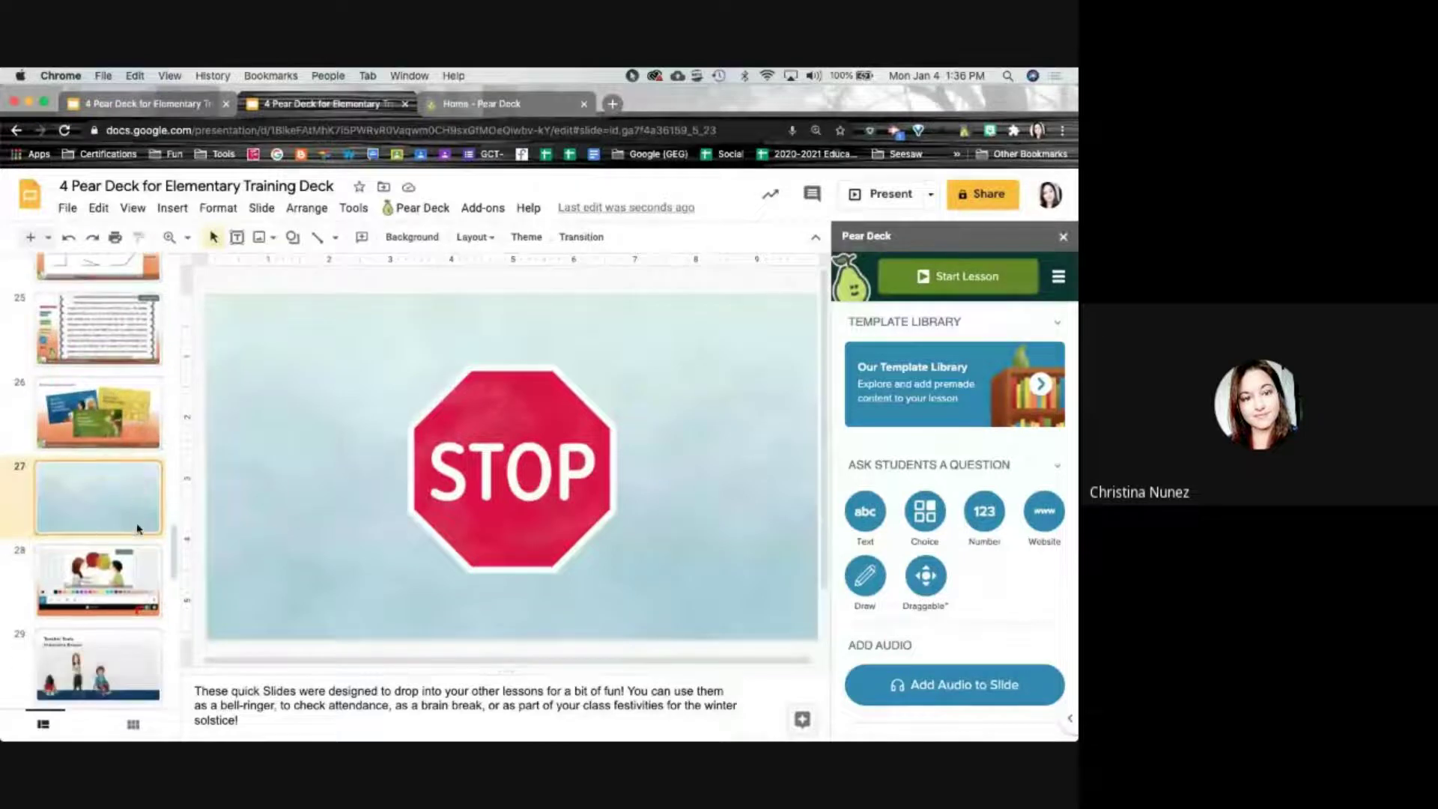
pyautogui.scroll(-5, 137, 528)
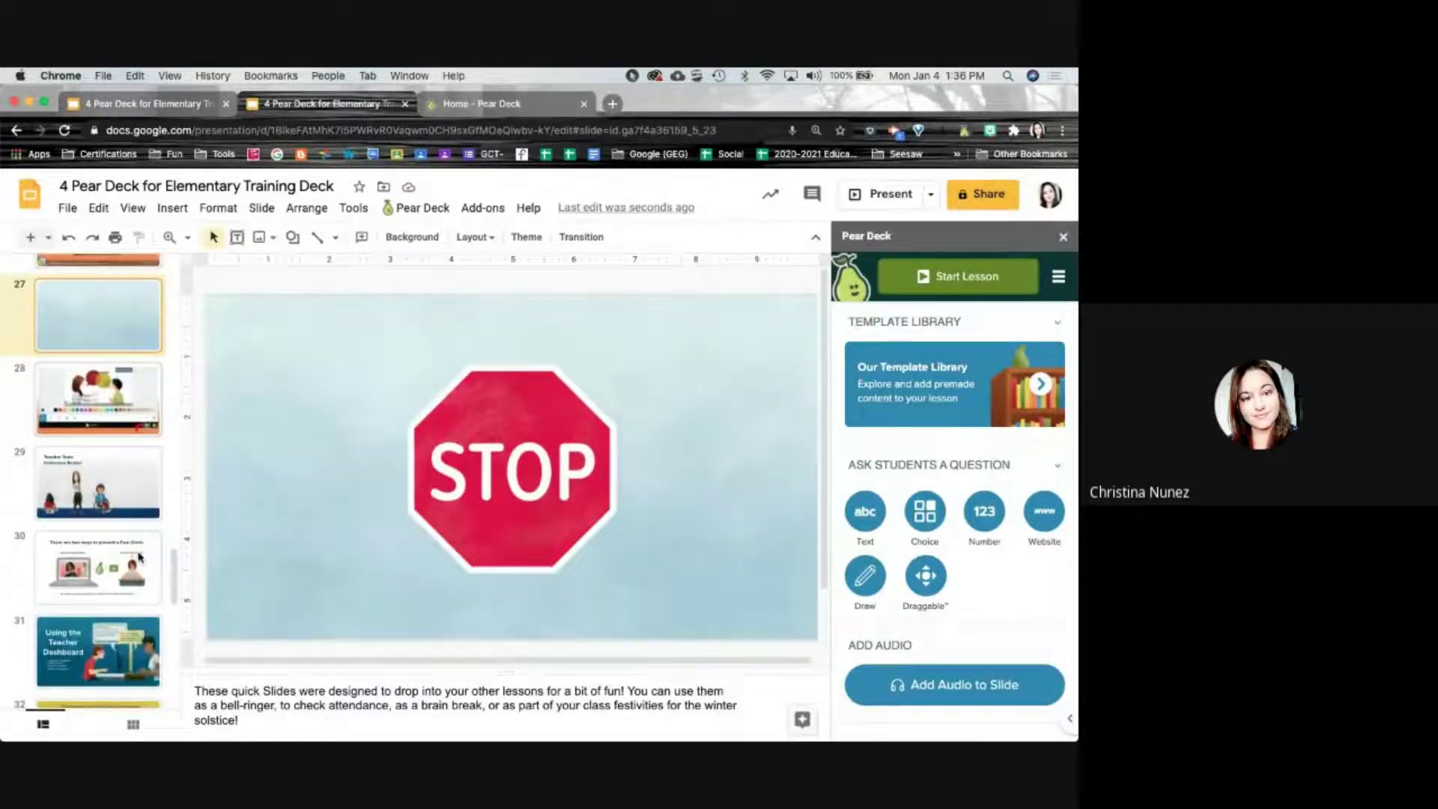
pyautogui.click(136, 571)
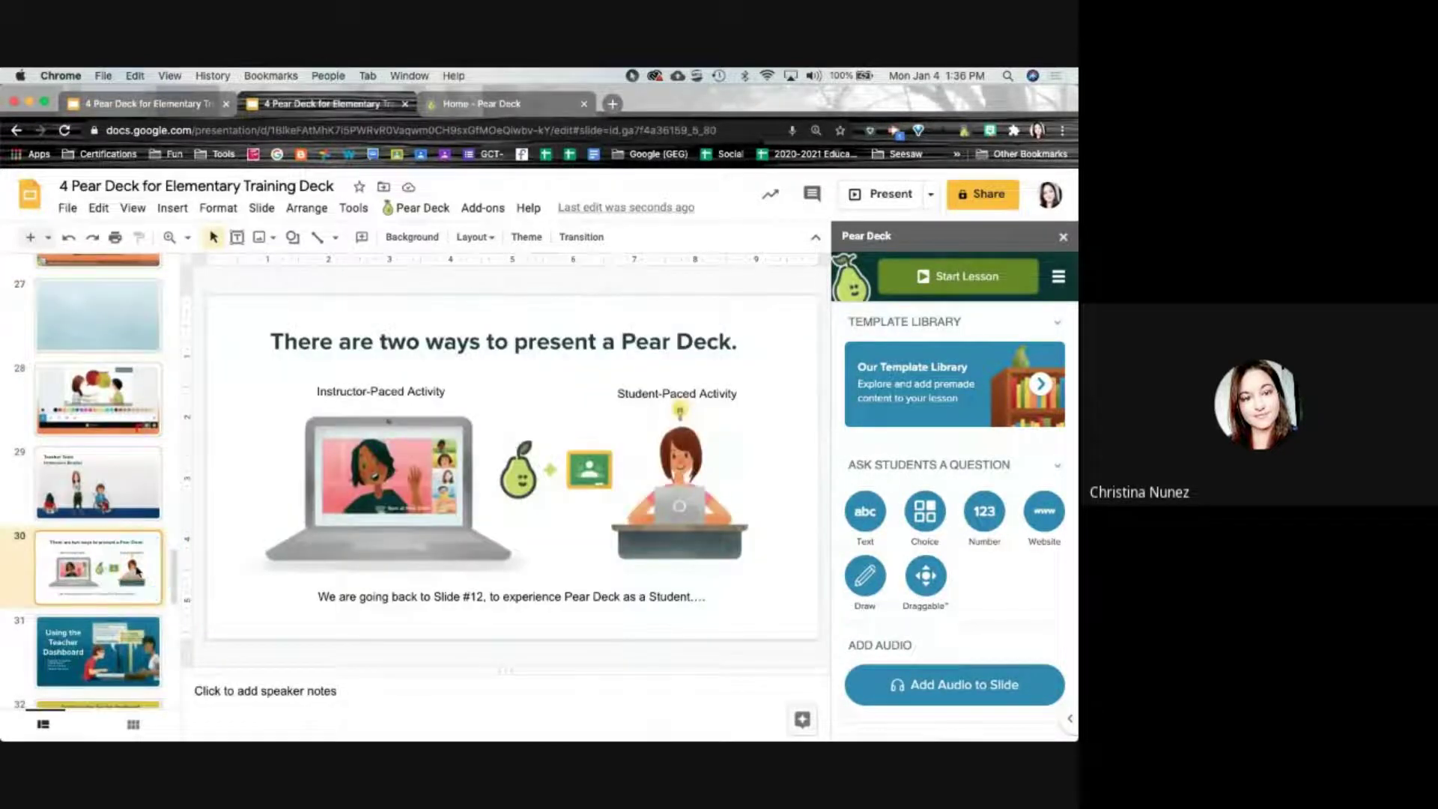
pyautogui.click(137, 571)
pyautogui.scroll(-1, 116, 599)
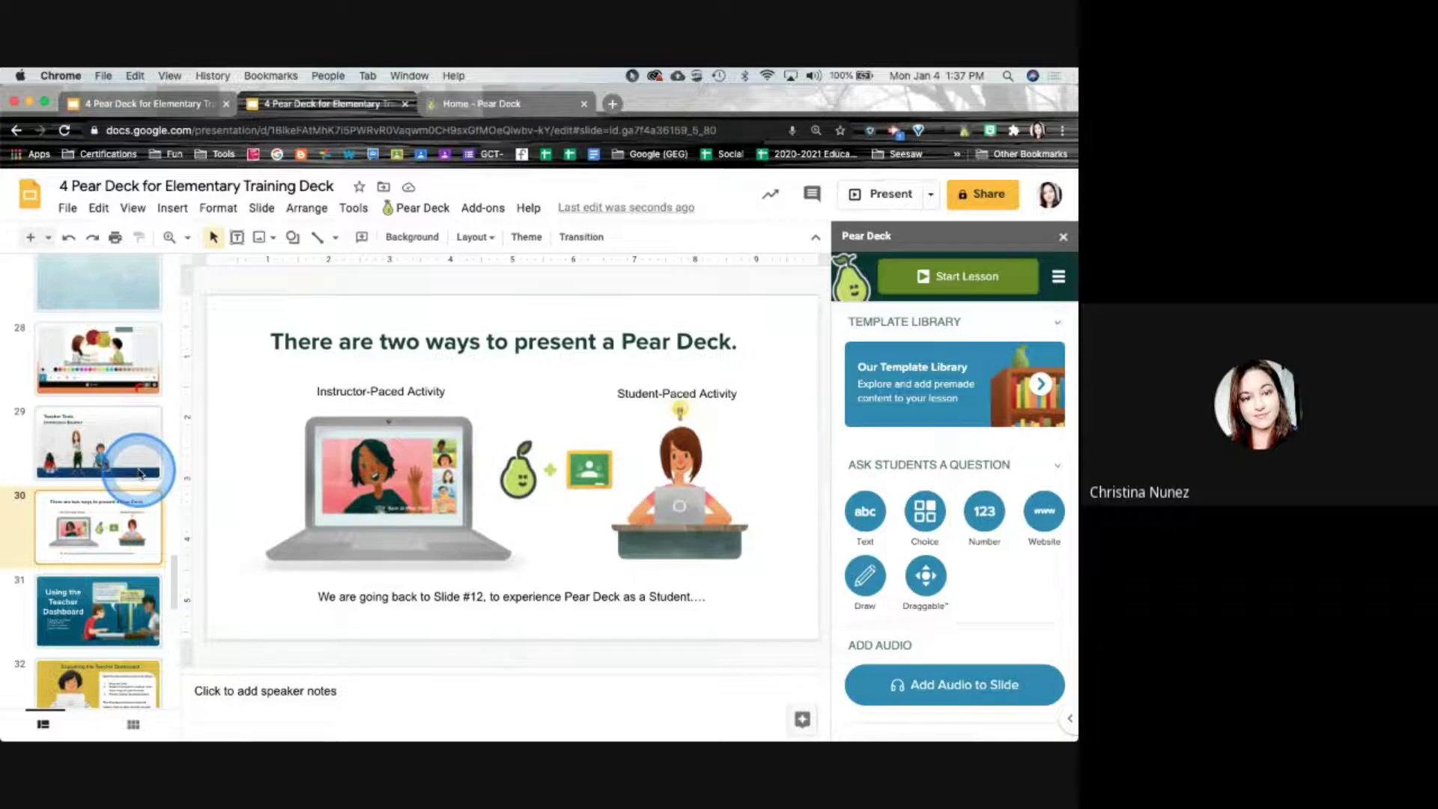
# Return to slide 12, Present in Teacher-Instructor Mode, and show Pear Deck's lesson options menu
pyautogui.scroll(-4, 139, 473)
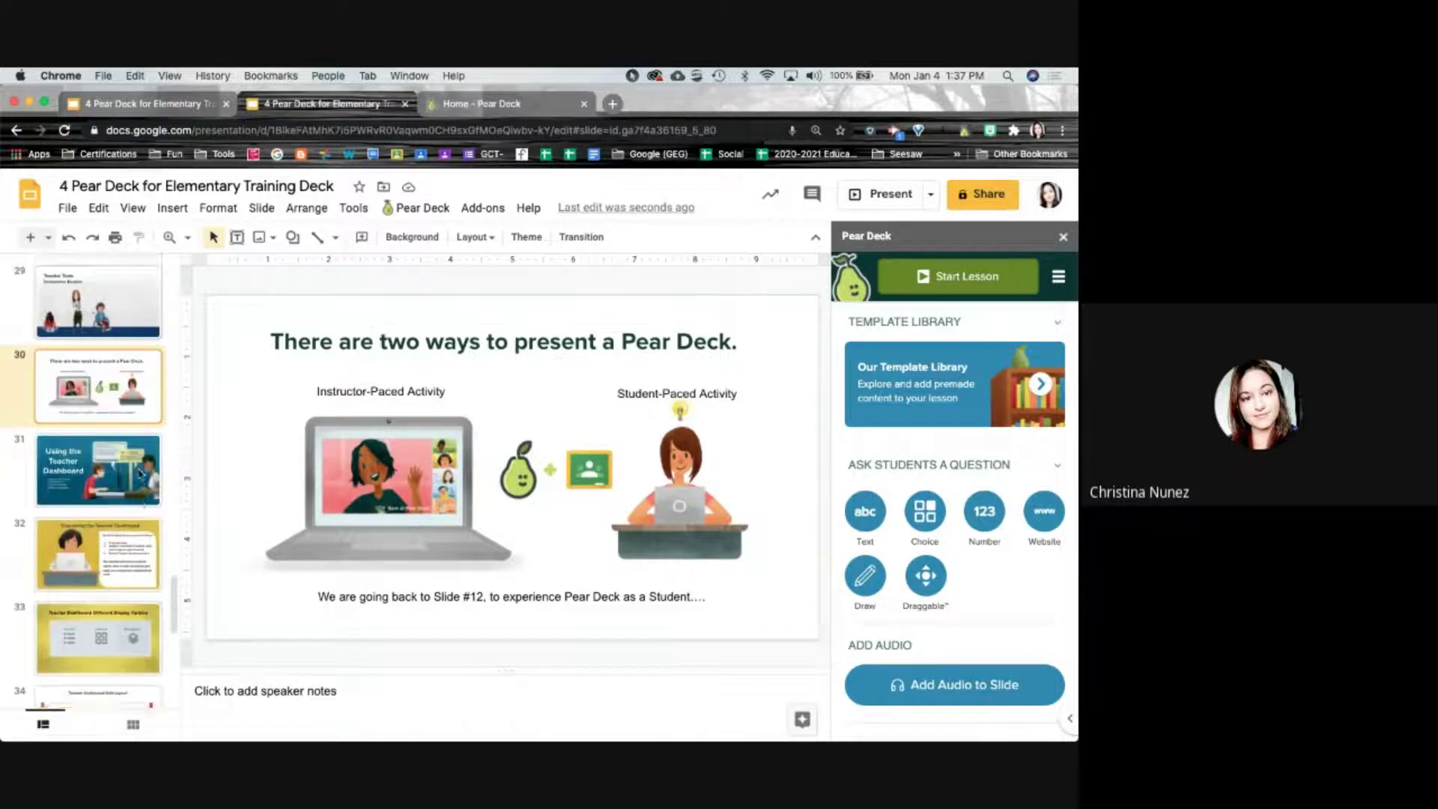
pyautogui.scroll(20, 139, 473)
pyautogui.click(145, 501)
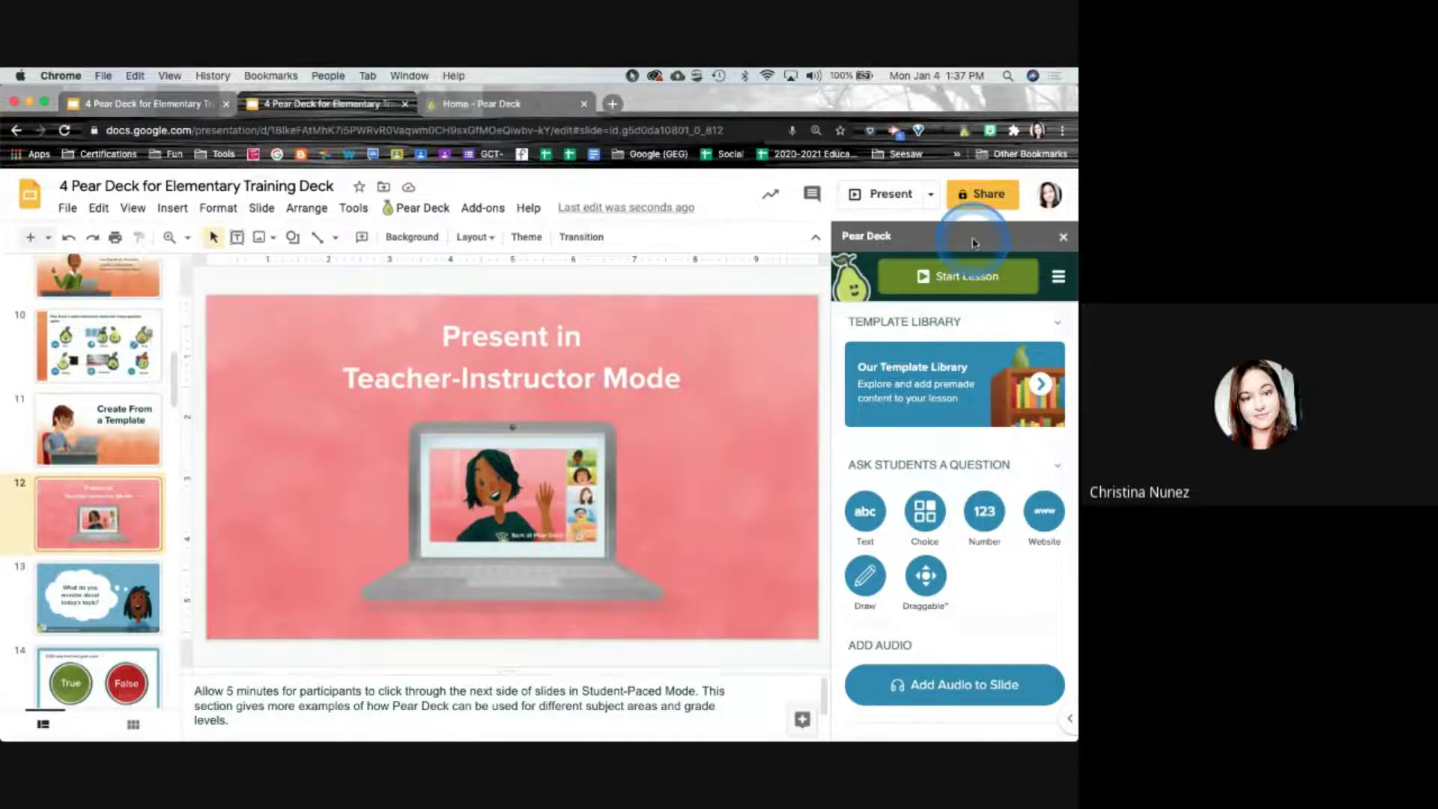
pyautogui.click(963, 281)
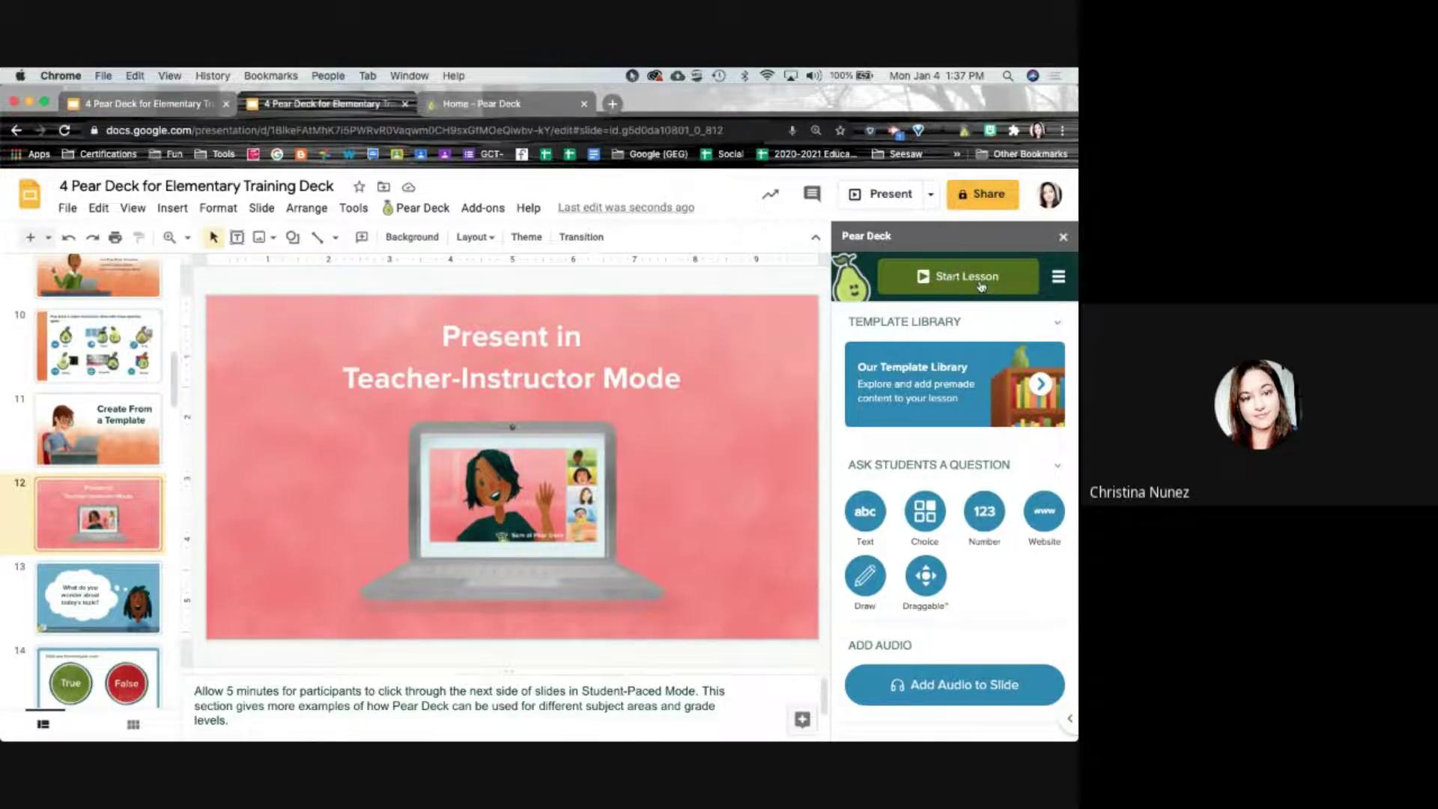
pyautogui.click(1060, 277)
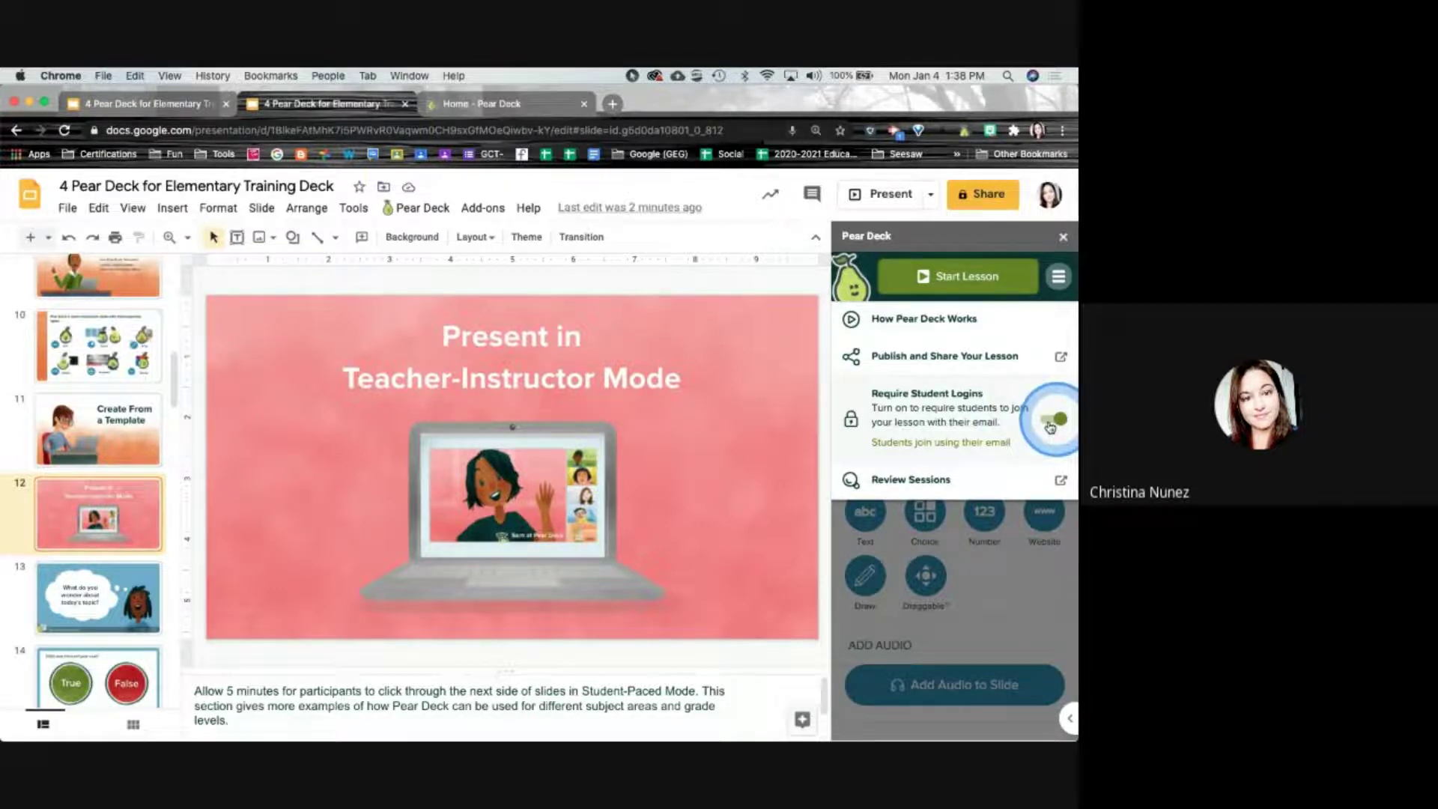
# Start the lesson as an Instructor-Paced Activity in a new session
pyautogui.click(947, 278)
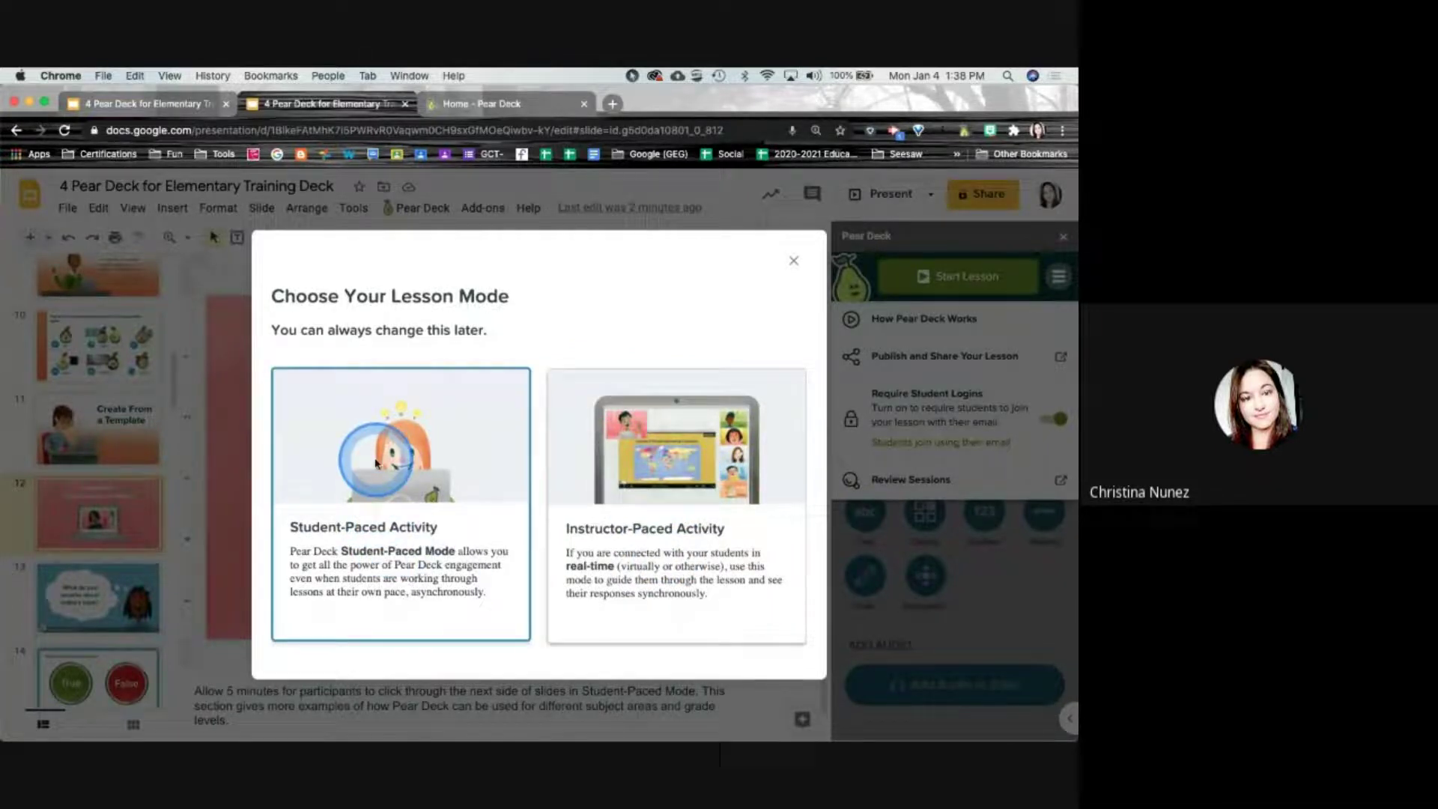
pyautogui.click(683, 530)
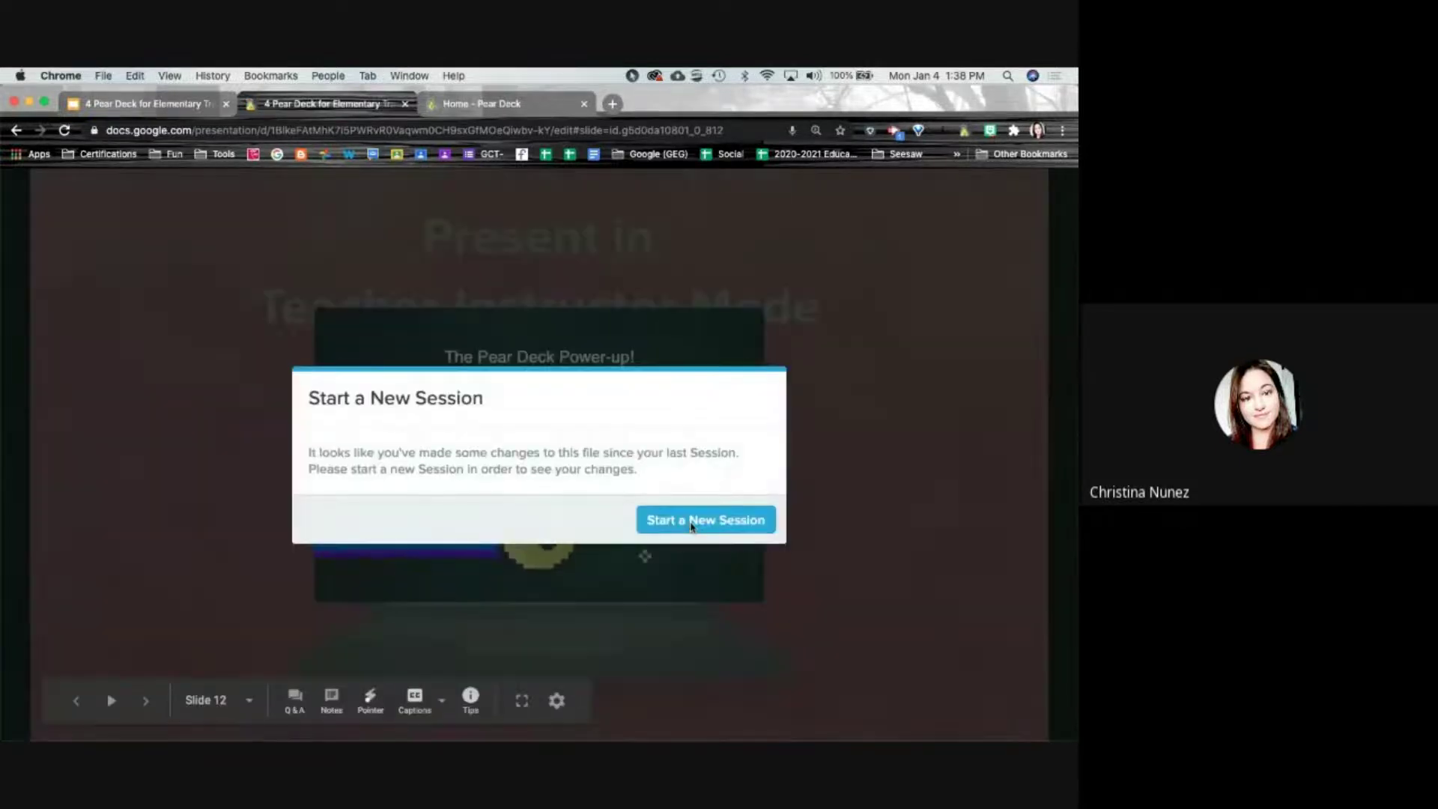
pyautogui.click(697, 526)
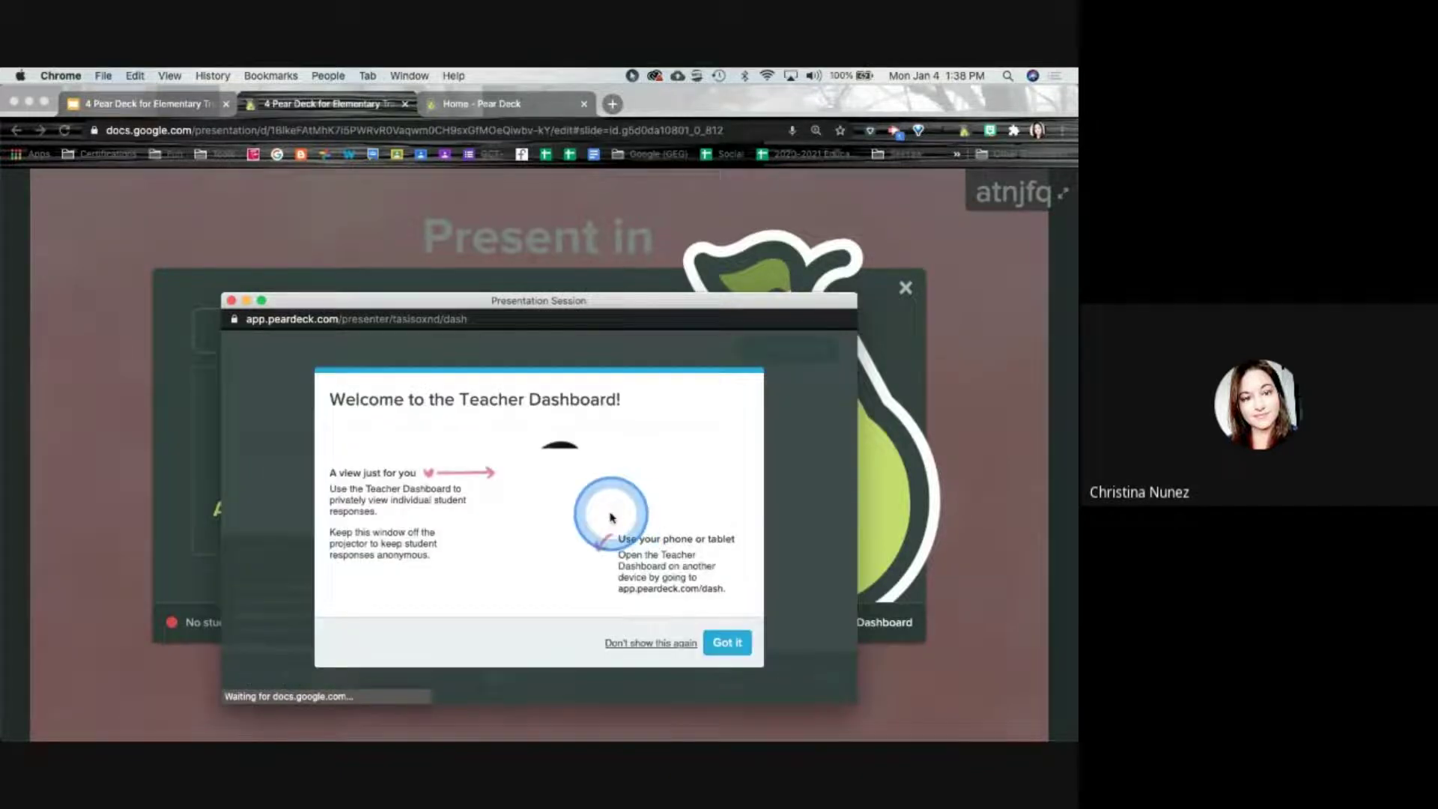
# Dismiss the Teacher Dashboard welcome message and the Join Code notice
pyautogui.click(719, 646)
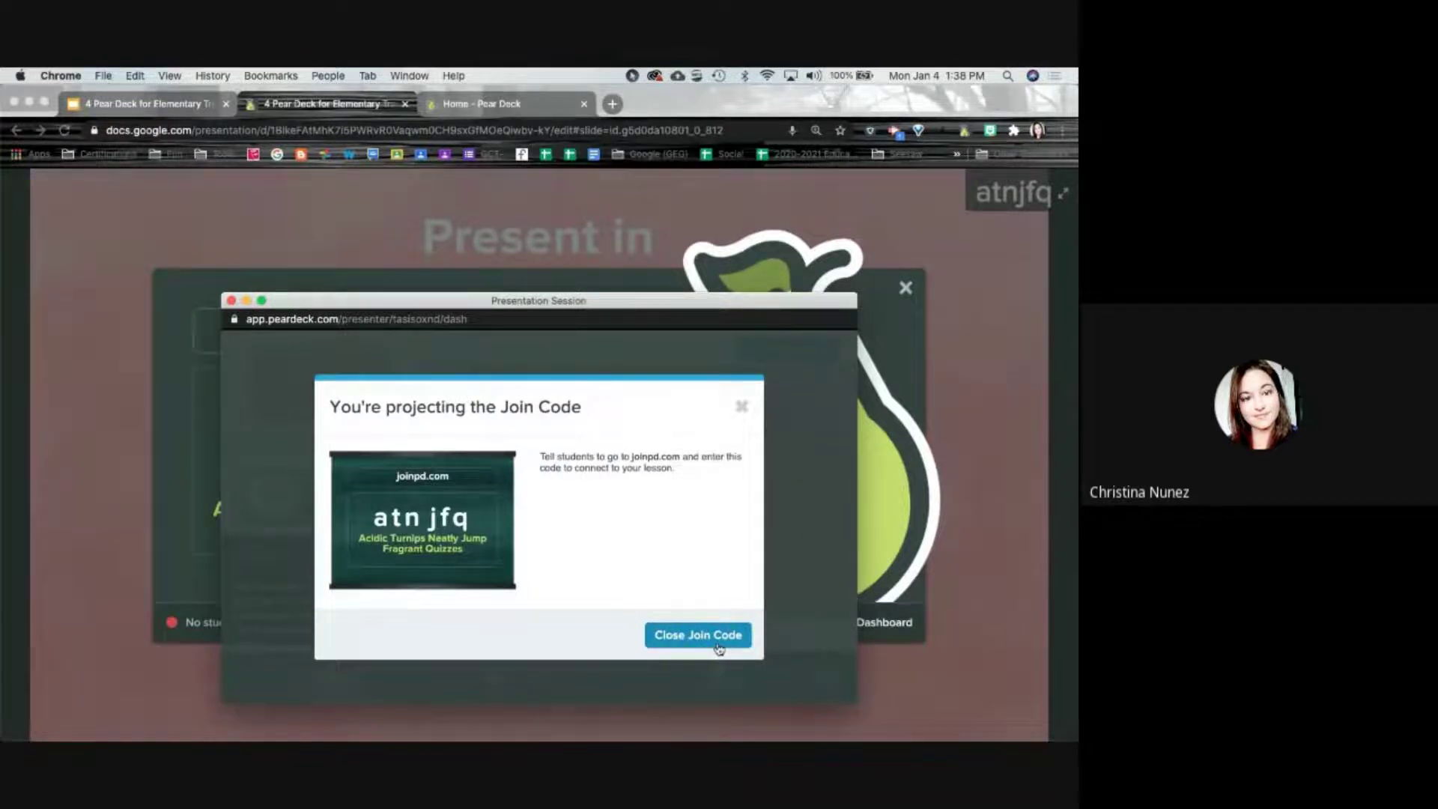
pyautogui.click(719, 646)
pyautogui.click(740, 407)
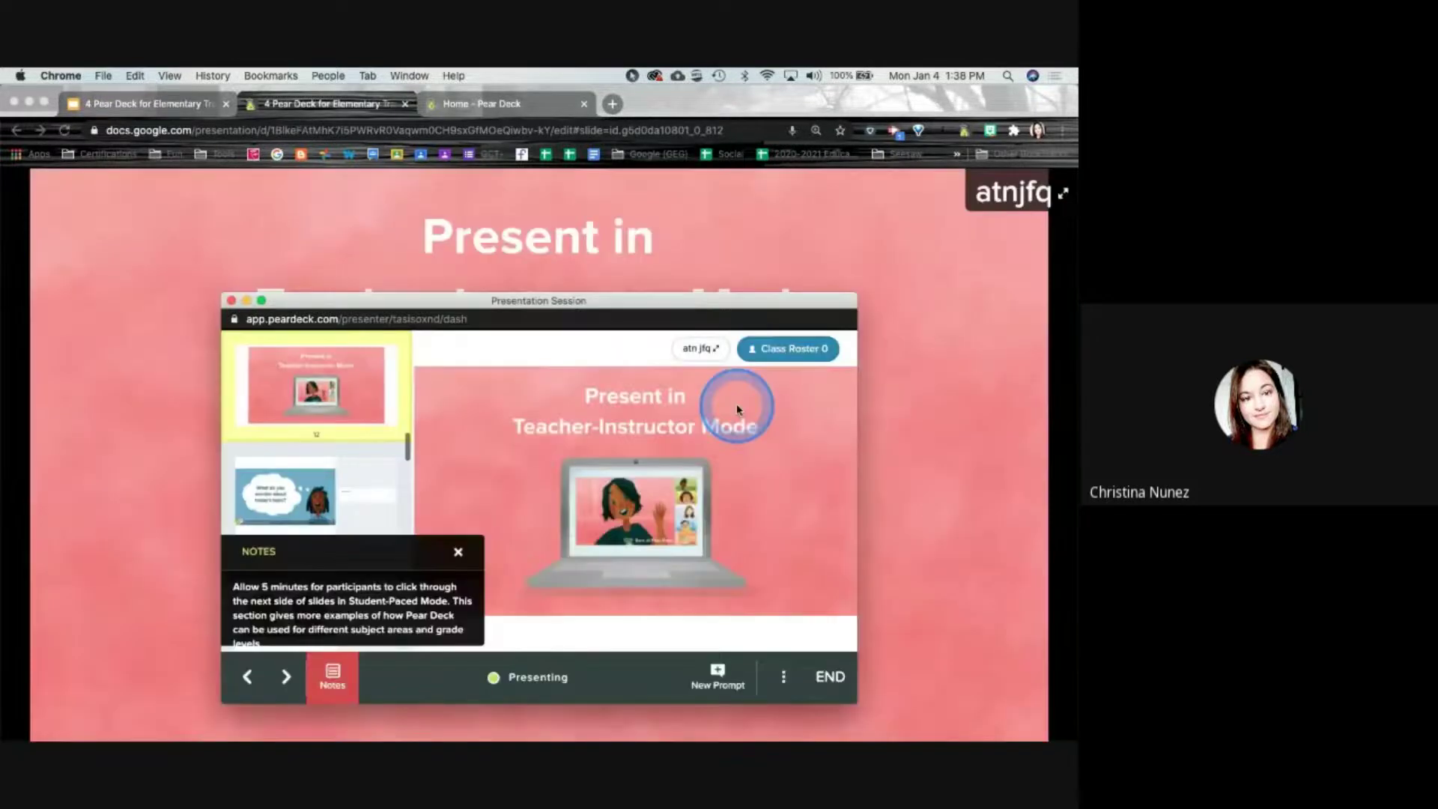
pyautogui.click(524, 397)
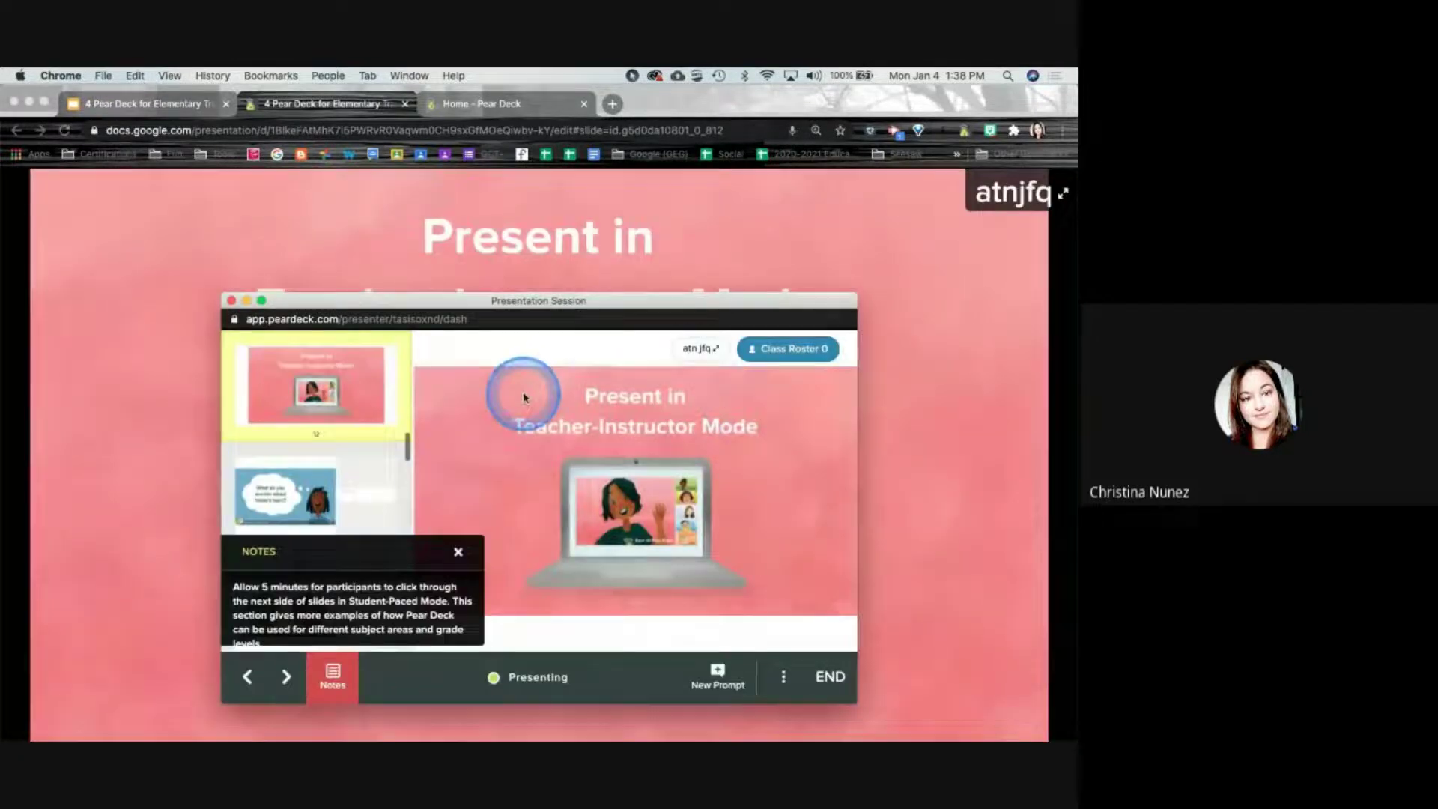
# Hide the speaker notes, move the dashboard window, and bring the projected slide 12 forward
pyautogui.click(459, 552)
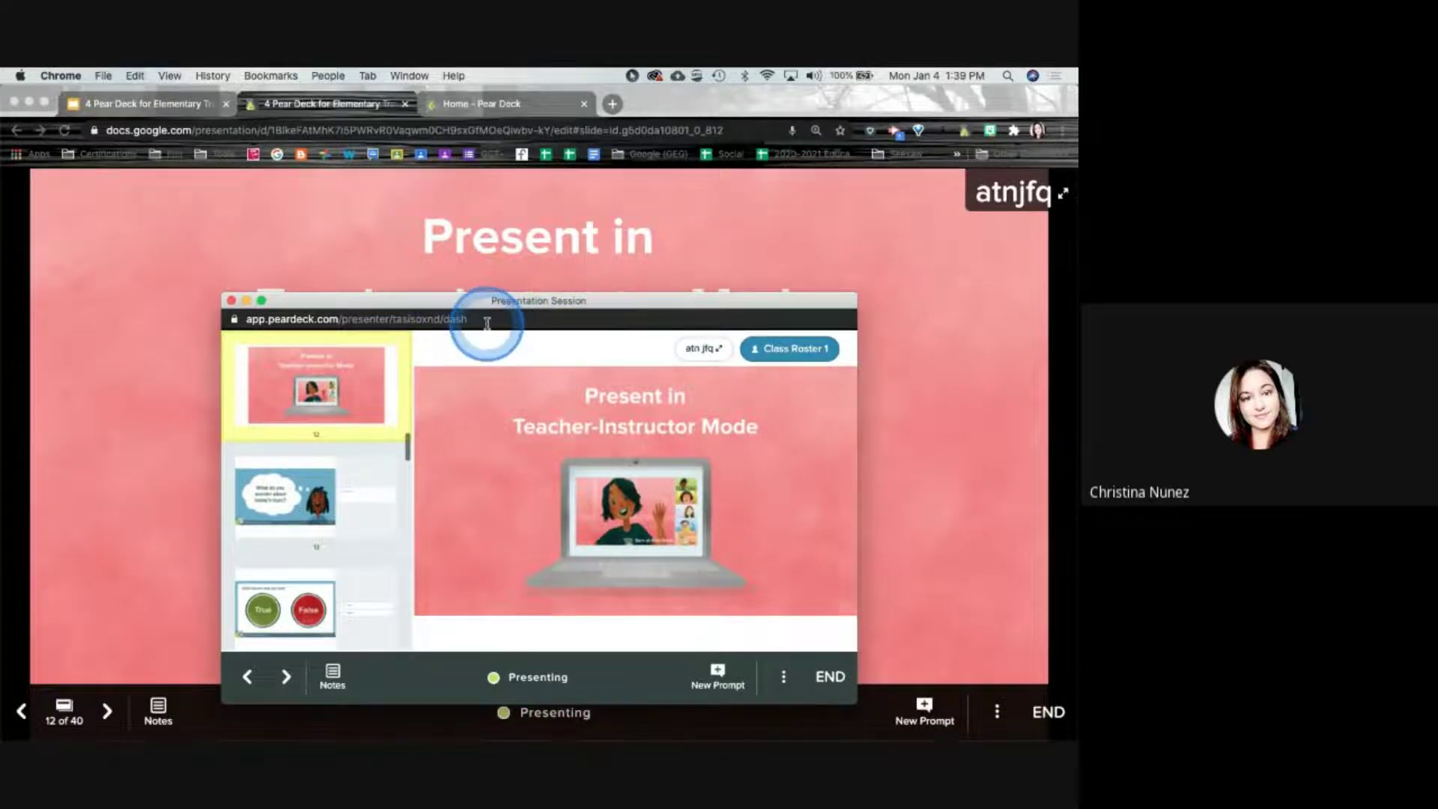
pyautogui.moveTo(459, 299)
pyautogui.mouseDown()
pyautogui.moveTo(577, 224)
pyautogui.moveTo(440, 238)
pyautogui.moveTo(459, 237)
pyautogui.moveTo(455, 275)
pyautogui.mouseUp()
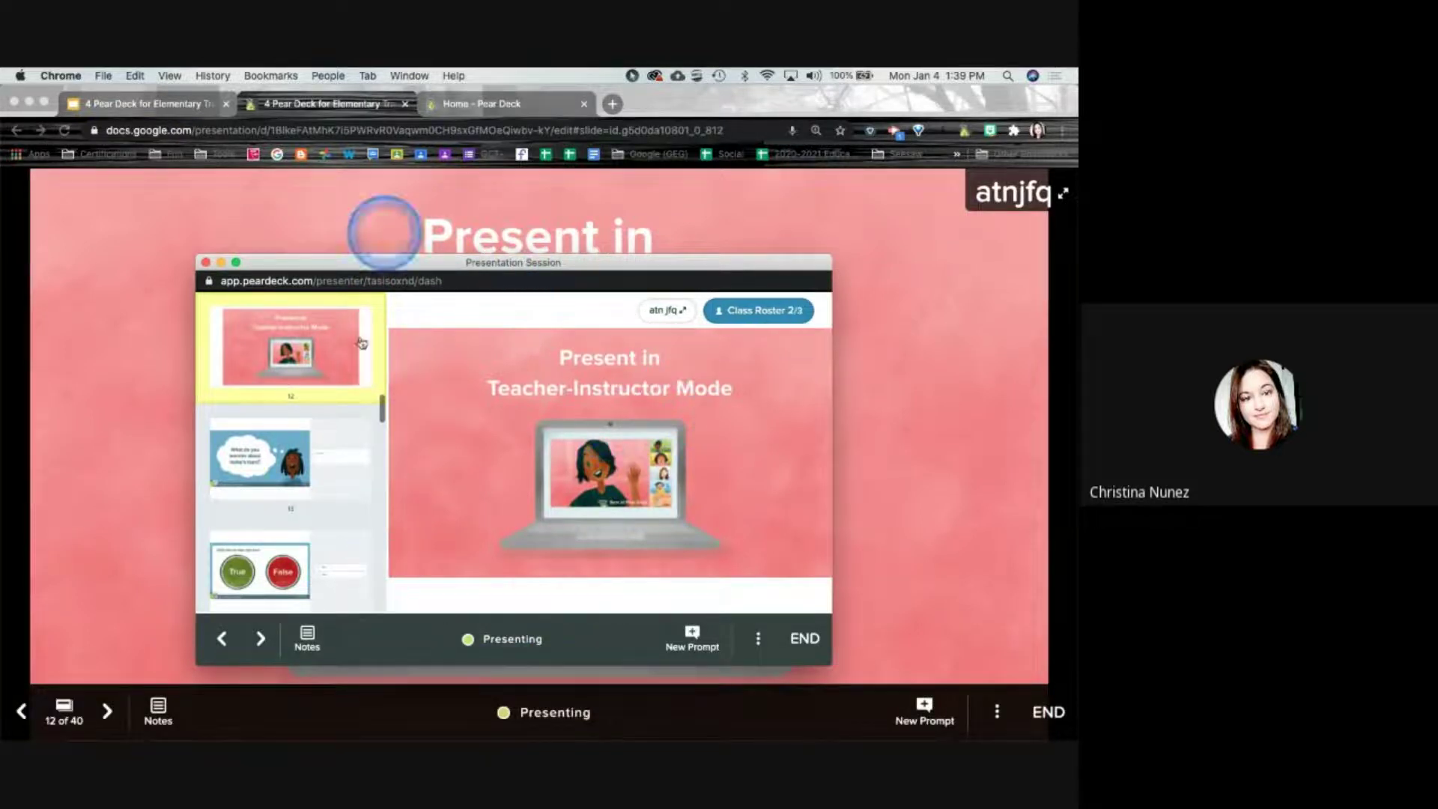
pyautogui.click(323, 104)
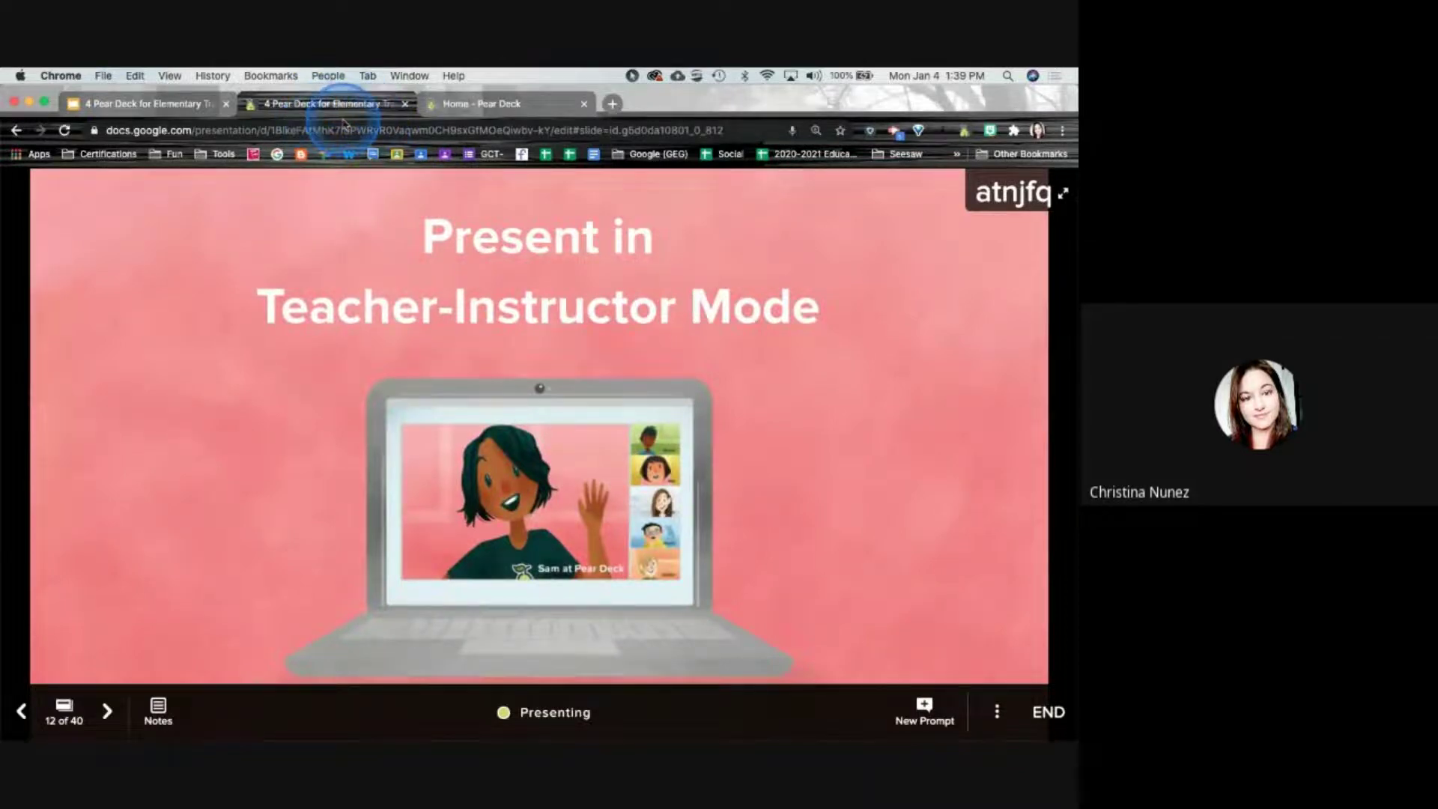
# Toggle full screen off and place the presentation window on the left side
pyautogui.click(45, 103)
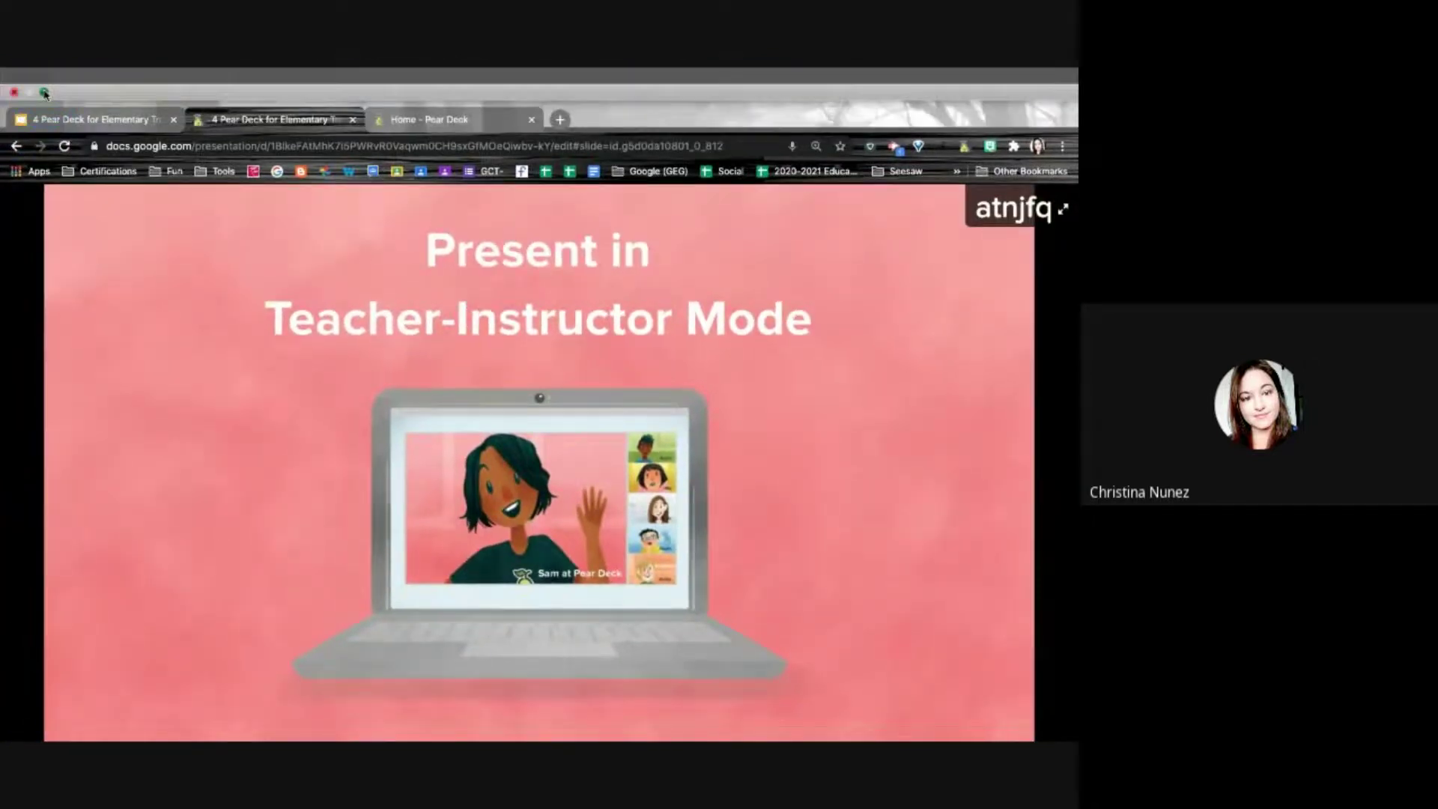
pyautogui.click(45, 93)
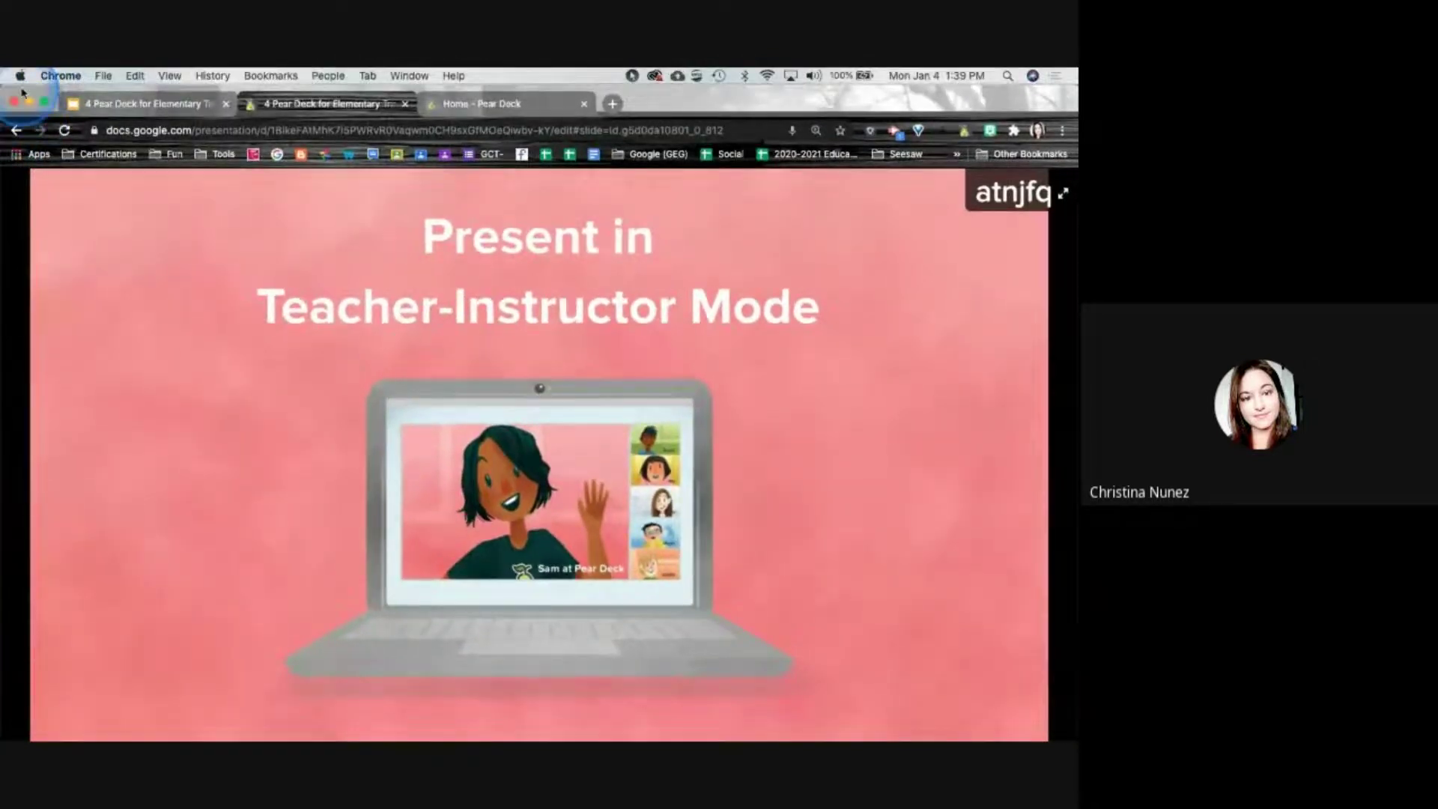
pyautogui.moveTo(4, 90); pyautogui.dragTo(368, 235)
pyautogui.moveTo(419, 116); pyautogui.dragTo(58, 120)
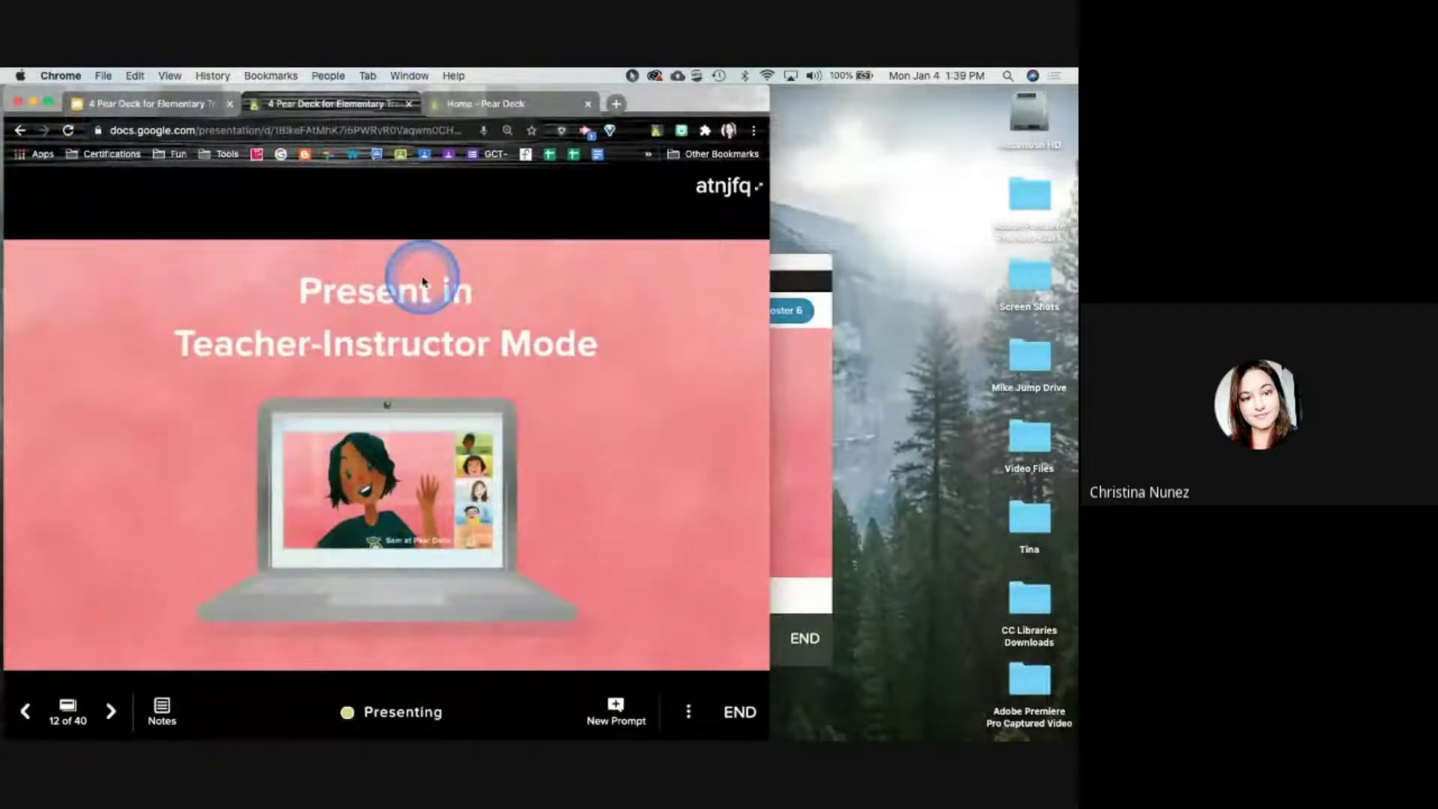
# Enlarge and reposition the Teacher Dashboard, then project the join code showing 62 students
pyautogui.moveTo(791, 264); pyautogui.dragTo(1039, 342)
pyautogui.moveTo(450, 330); pyautogui.dragTo(370, 264)
pyautogui.click(725, 430)
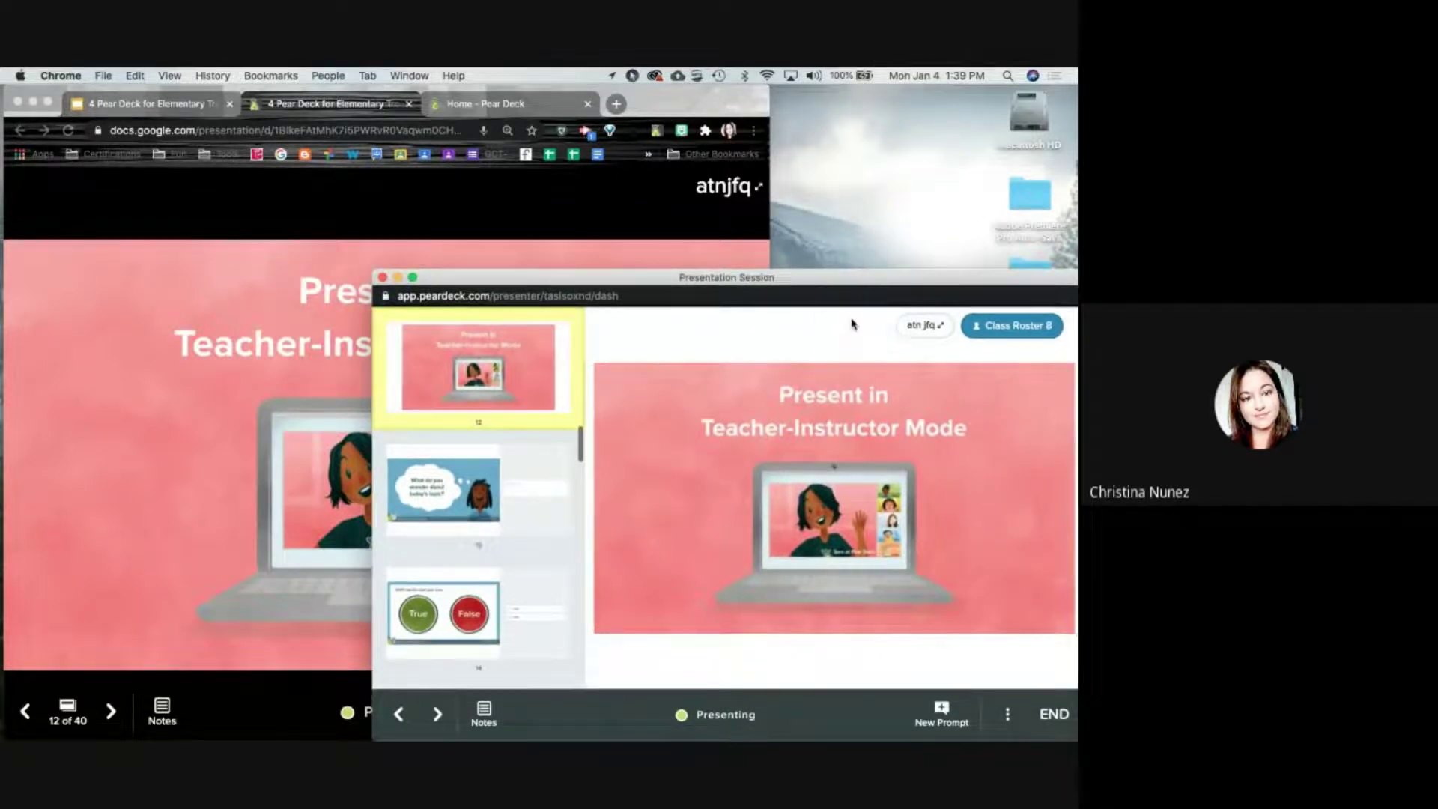
pyautogui.click(759, 191)
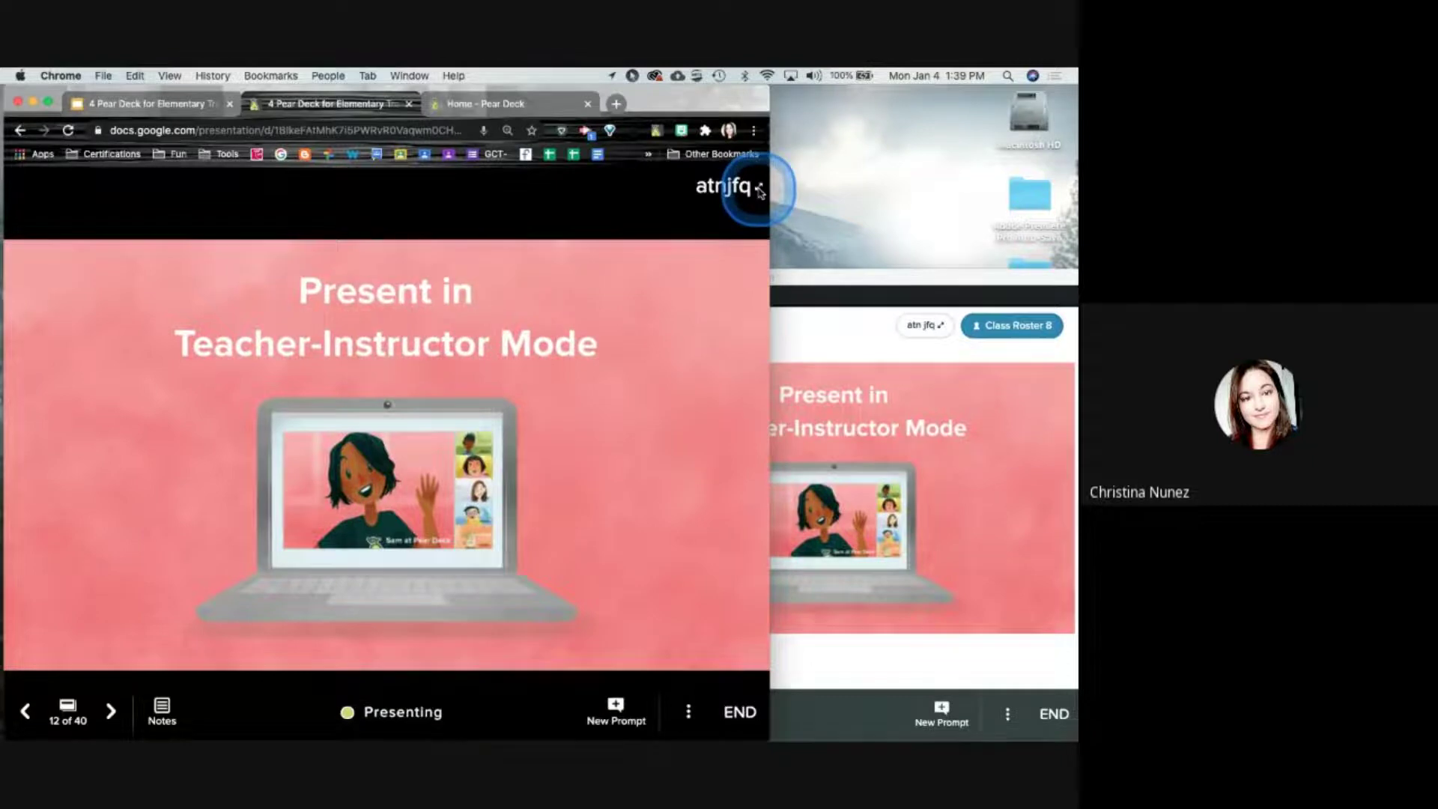
pyautogui.click(759, 191)
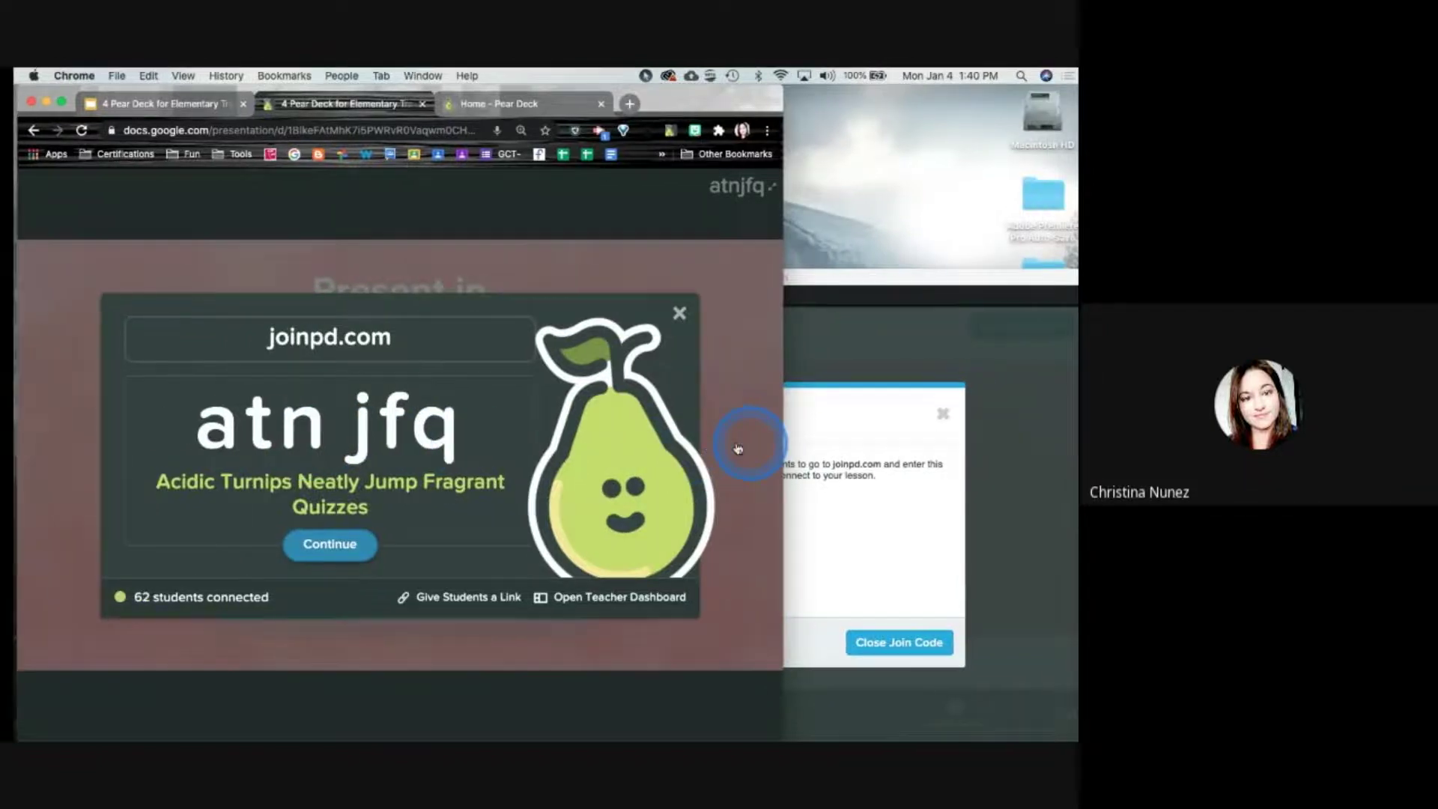
# On the student desktop, enter the session's join code from the teacher's screen
pyautogui.hotkey('ctrl', 'Right')
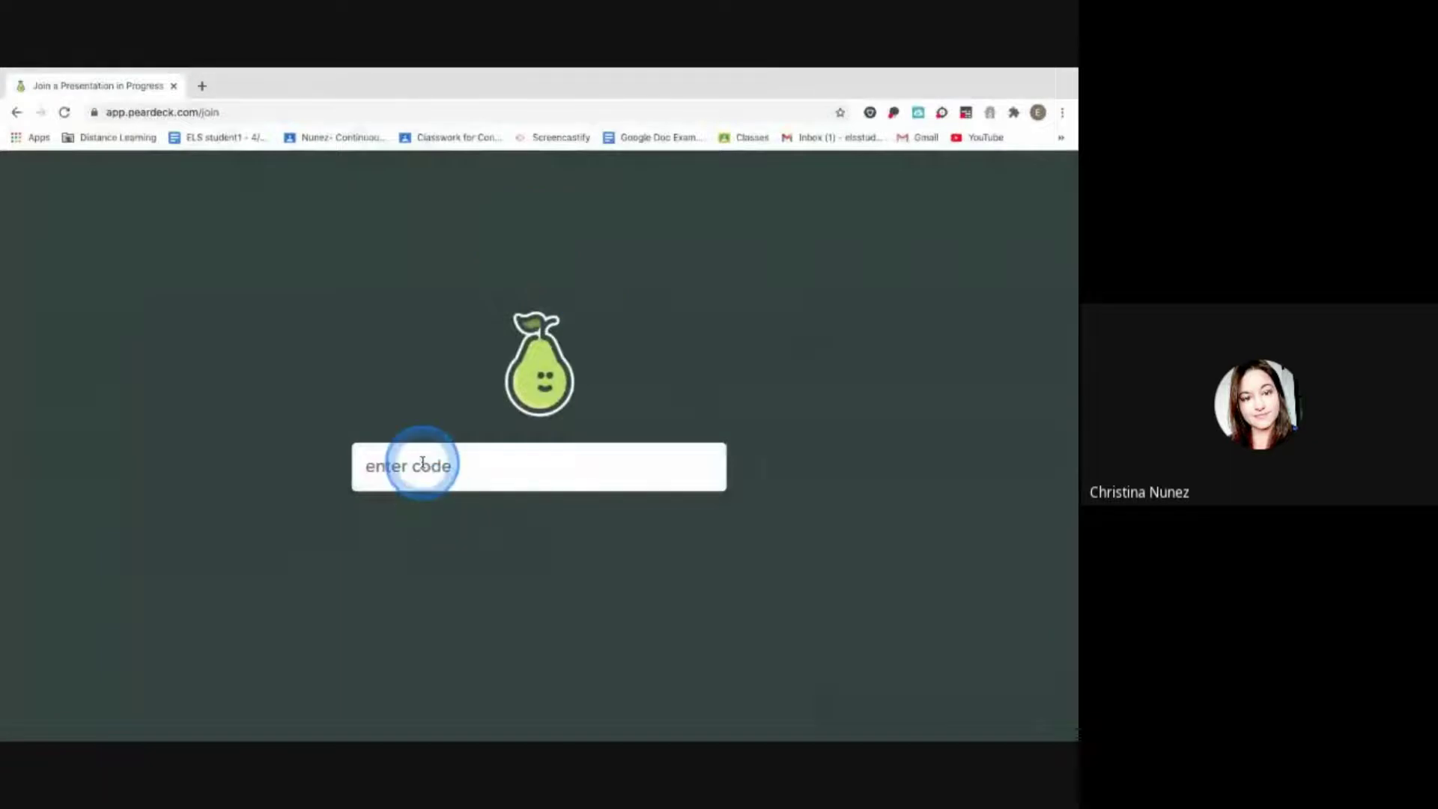
pyautogui.hotkey('ctrl', 'Left')
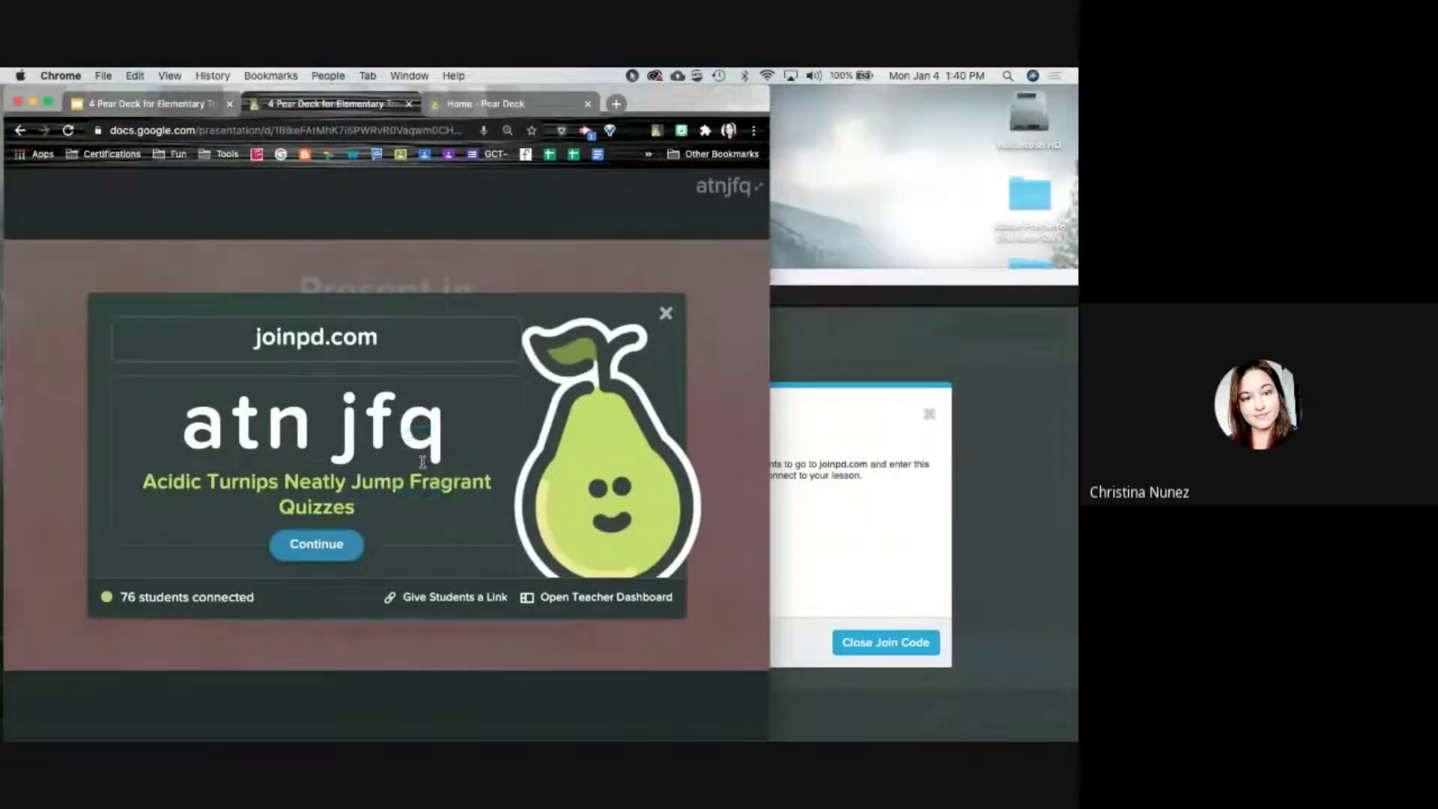
pyautogui.hotkey('ctrl', 'Right')
pyautogui.click(442, 473)
pyautogui.write('atn')
pyautogui.hotkey('ctrl', 'Left')
pyautogui.hotkey('ctrl', 'Right')
pyautogui.write('f')
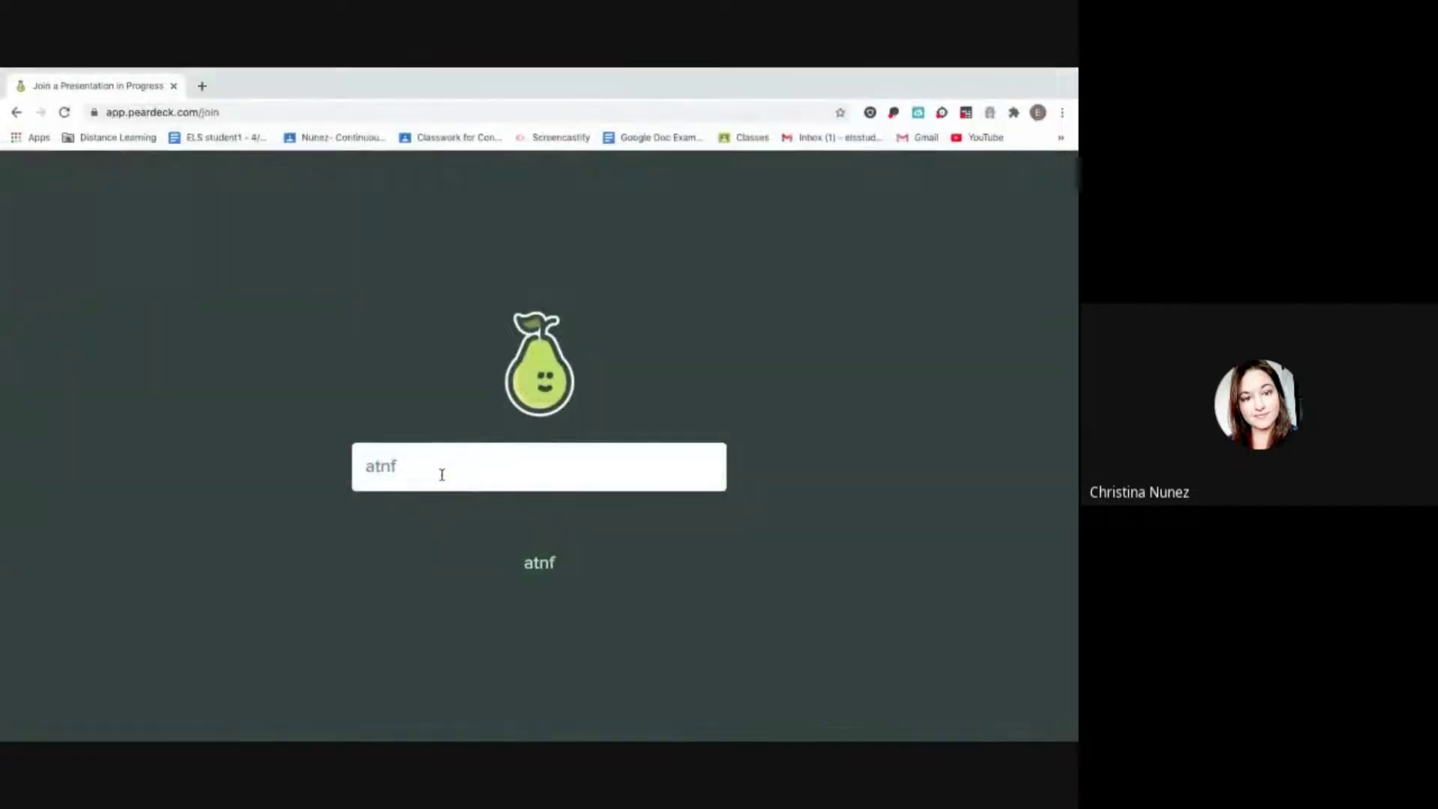
pyautogui.write('fq')
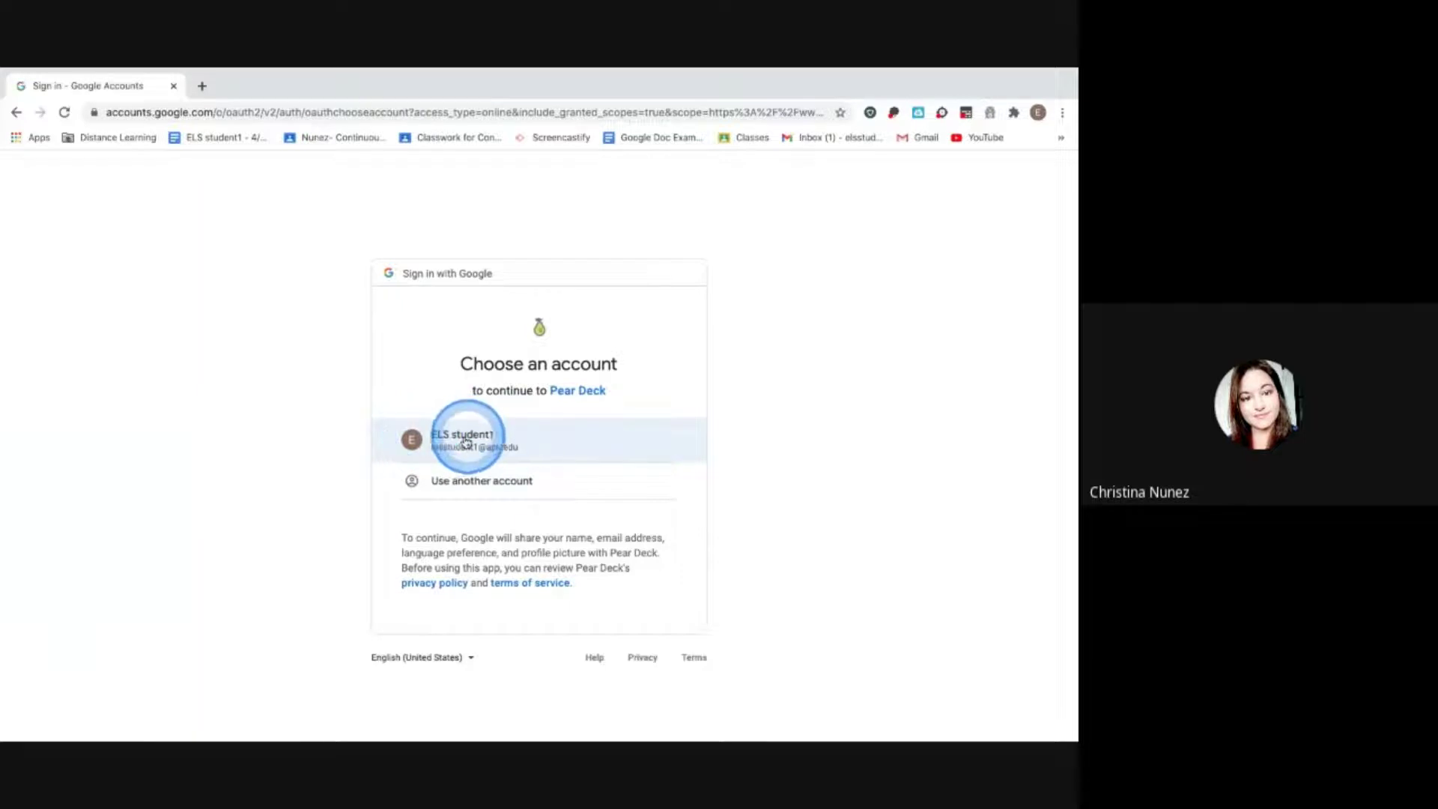
# Sign in with the student Google account so slide 12 of 40 loads
pyautogui.click(465, 439)
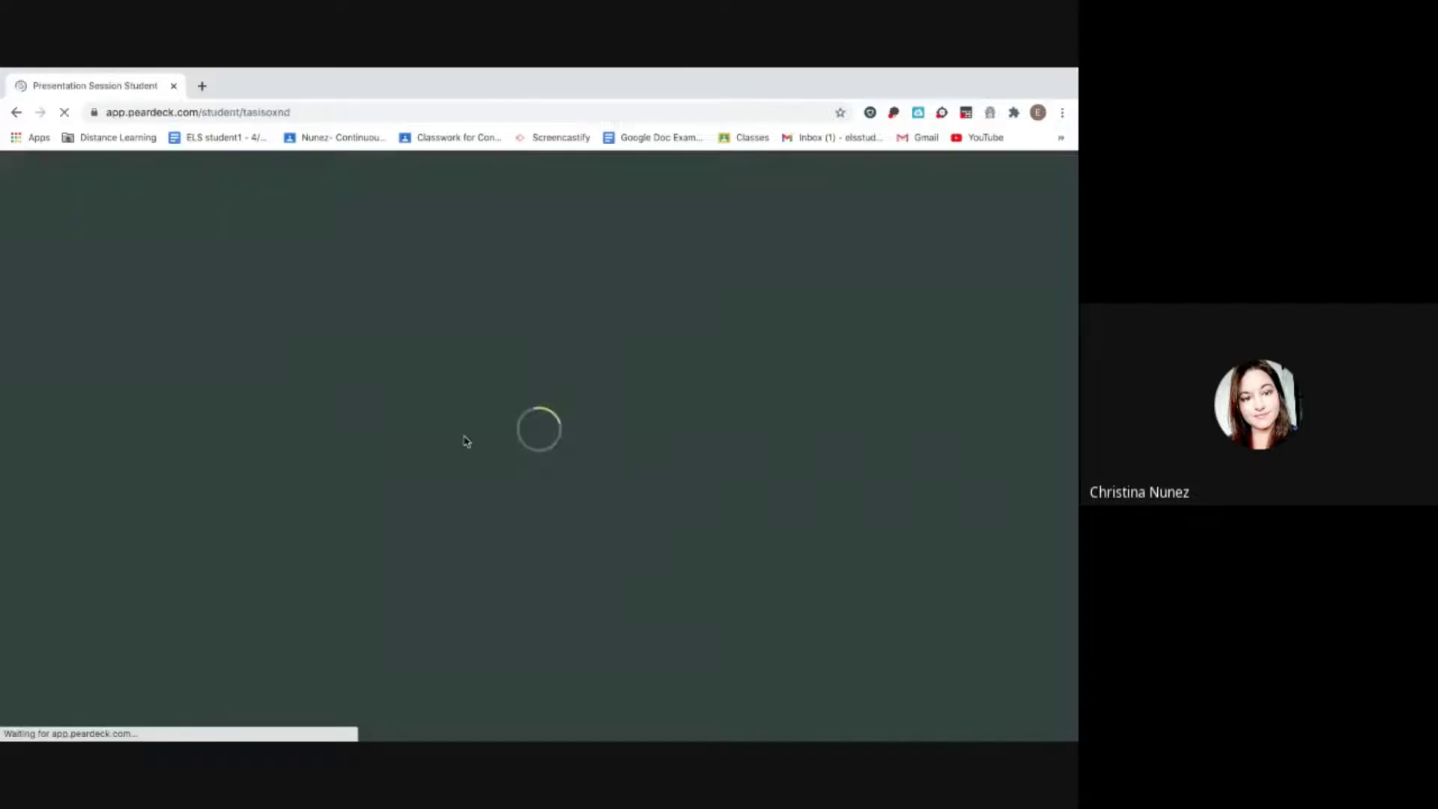
pyautogui.click(482, 429)
pyautogui.click(567, 455)
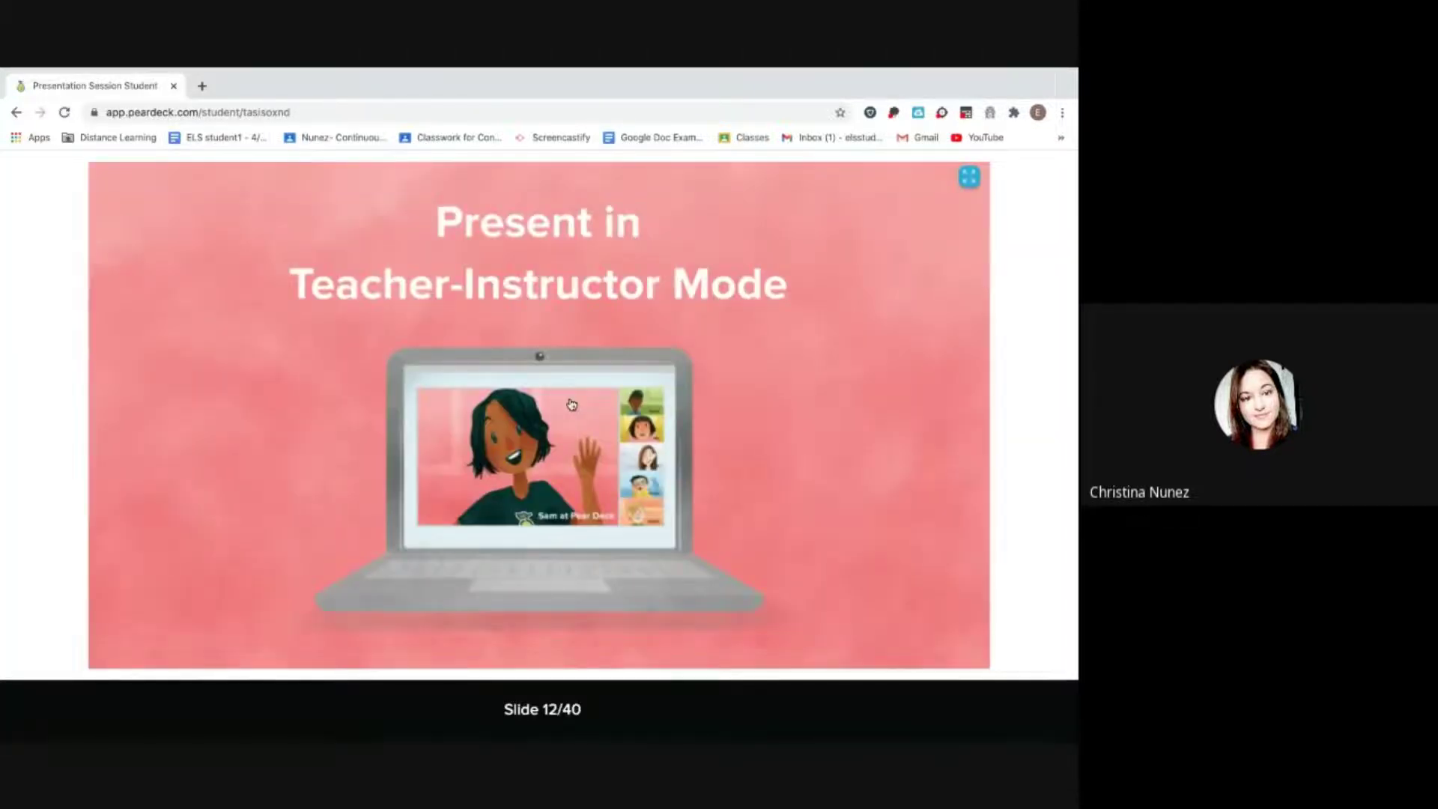
pyautogui.click(565, 409)
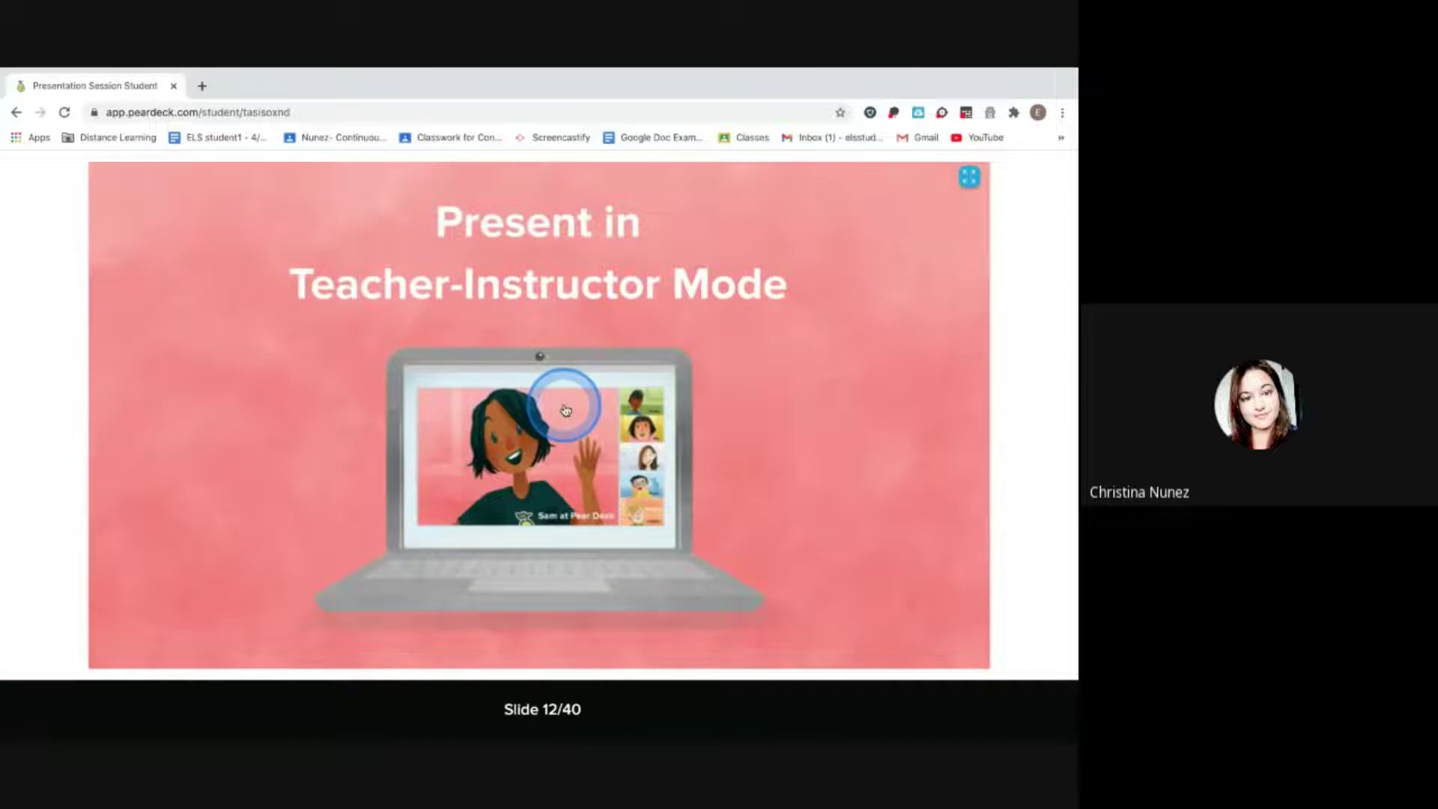
pyautogui.moveTo(566, 409); pyautogui.dragTo(676, 318)
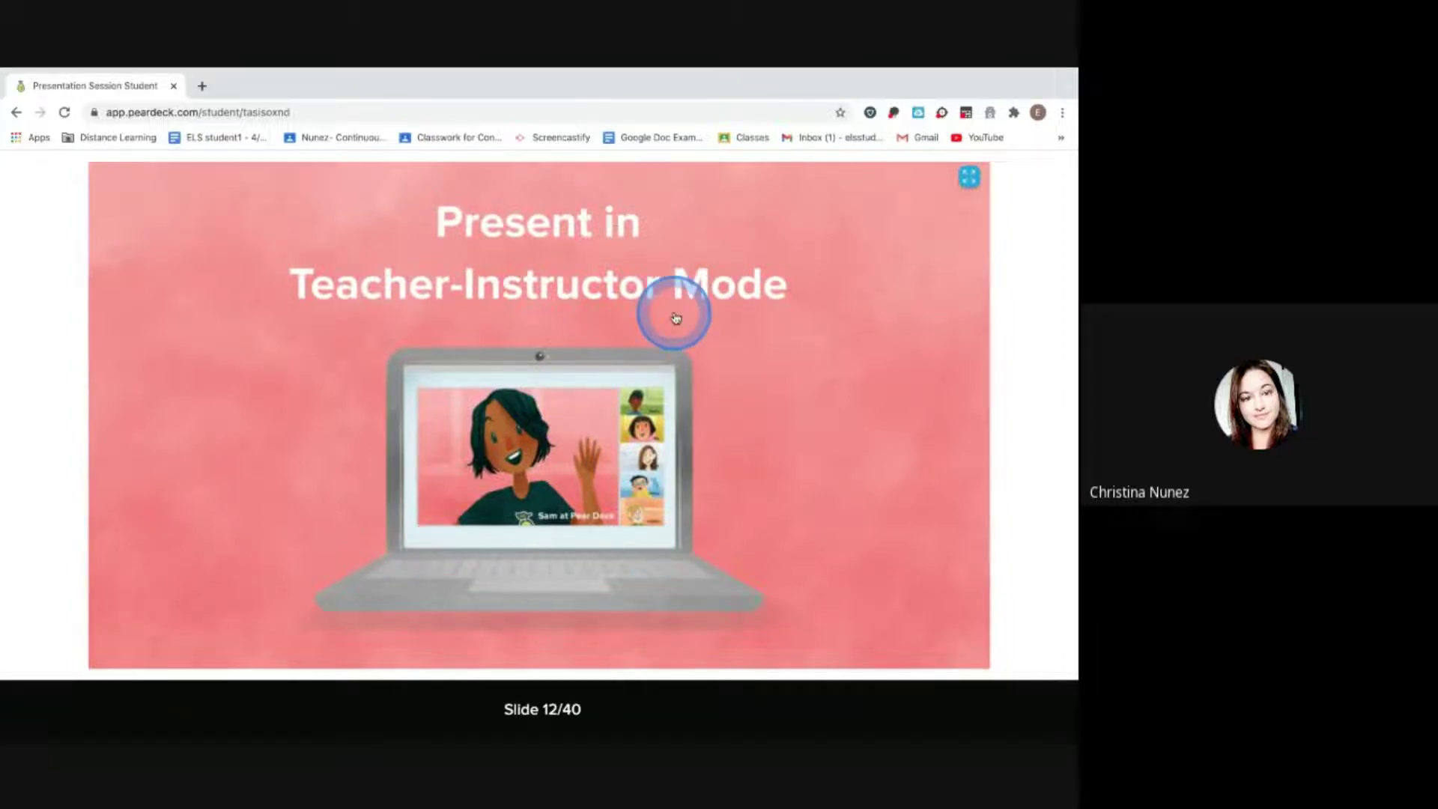
pyautogui.moveTo(675, 318); pyautogui.dragTo(607, 316)
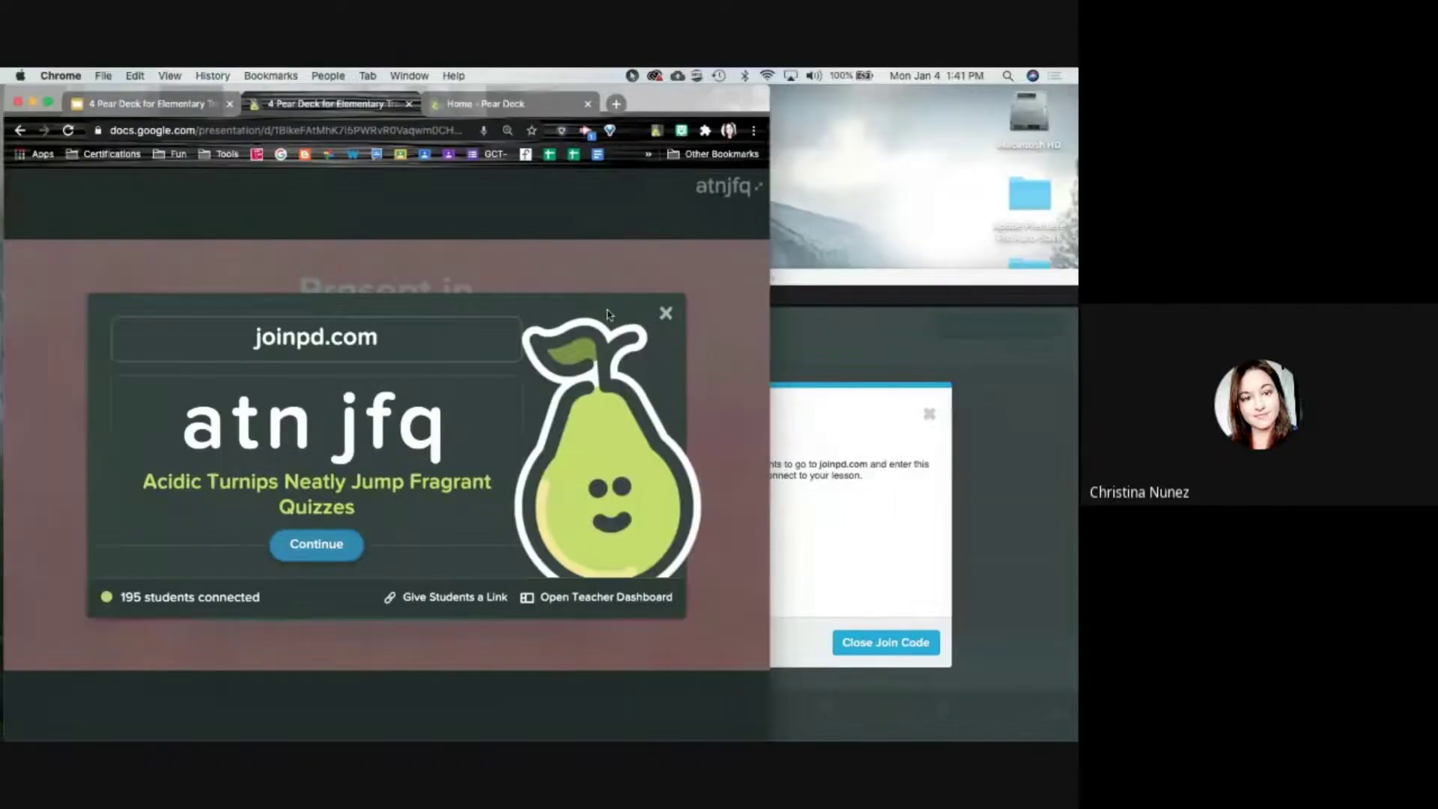
# Close the join-code screen and advance the live deck to slide 13, 'What do you wonder about today's topic?'
pyautogui.moveTo(150, 611); pyautogui.dragTo(135, 612)
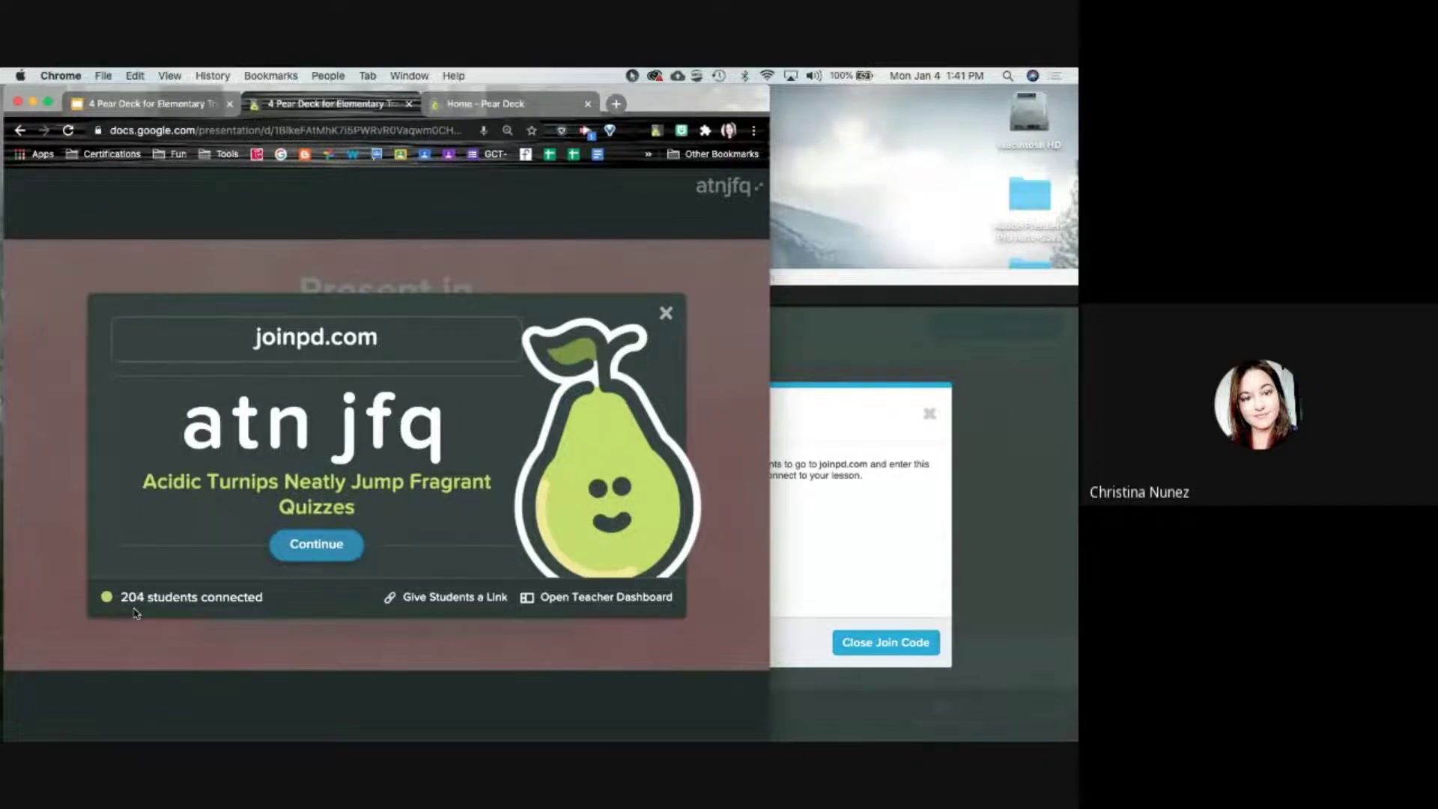
pyautogui.moveTo(136, 614); pyautogui.dragTo(328, 553)
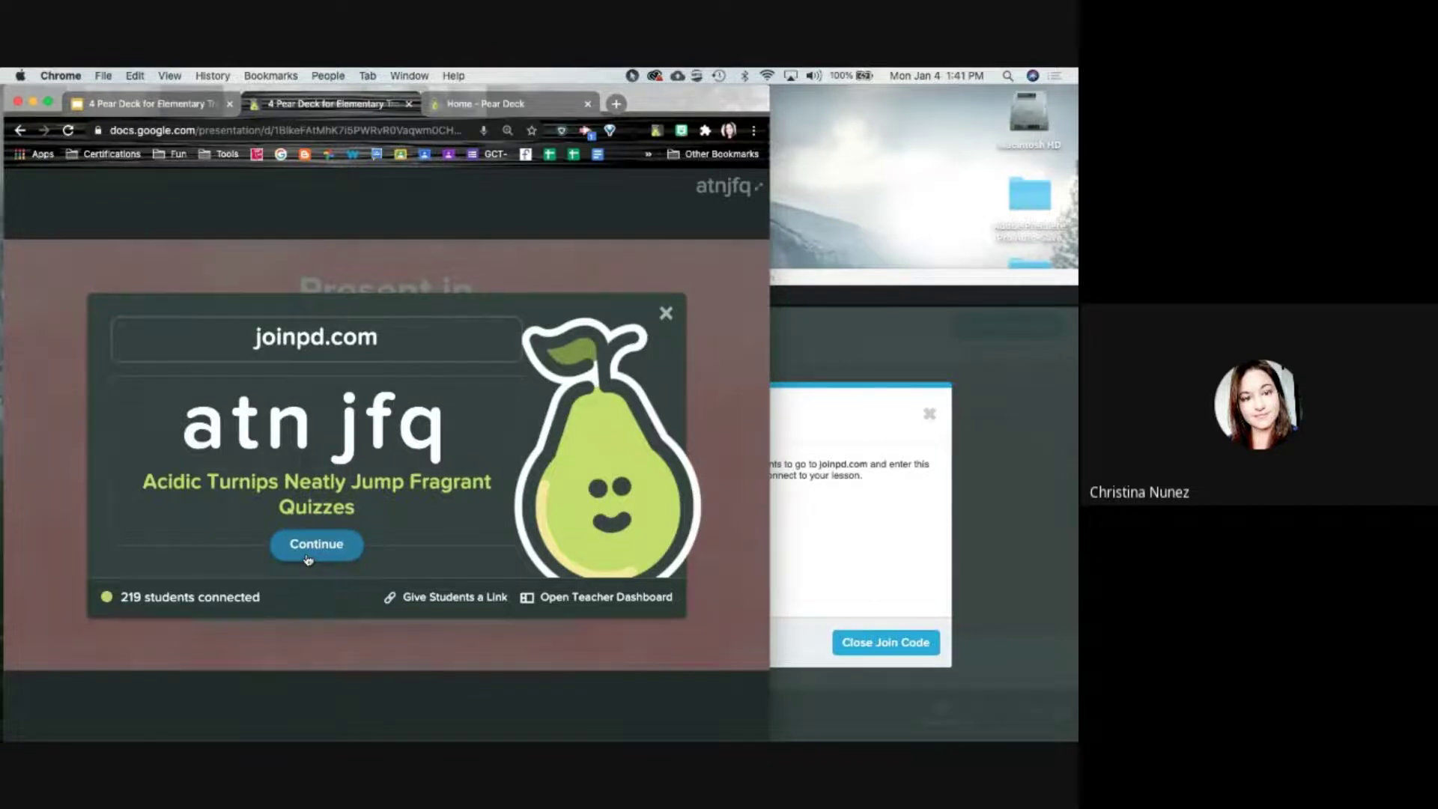
pyautogui.click(308, 559)
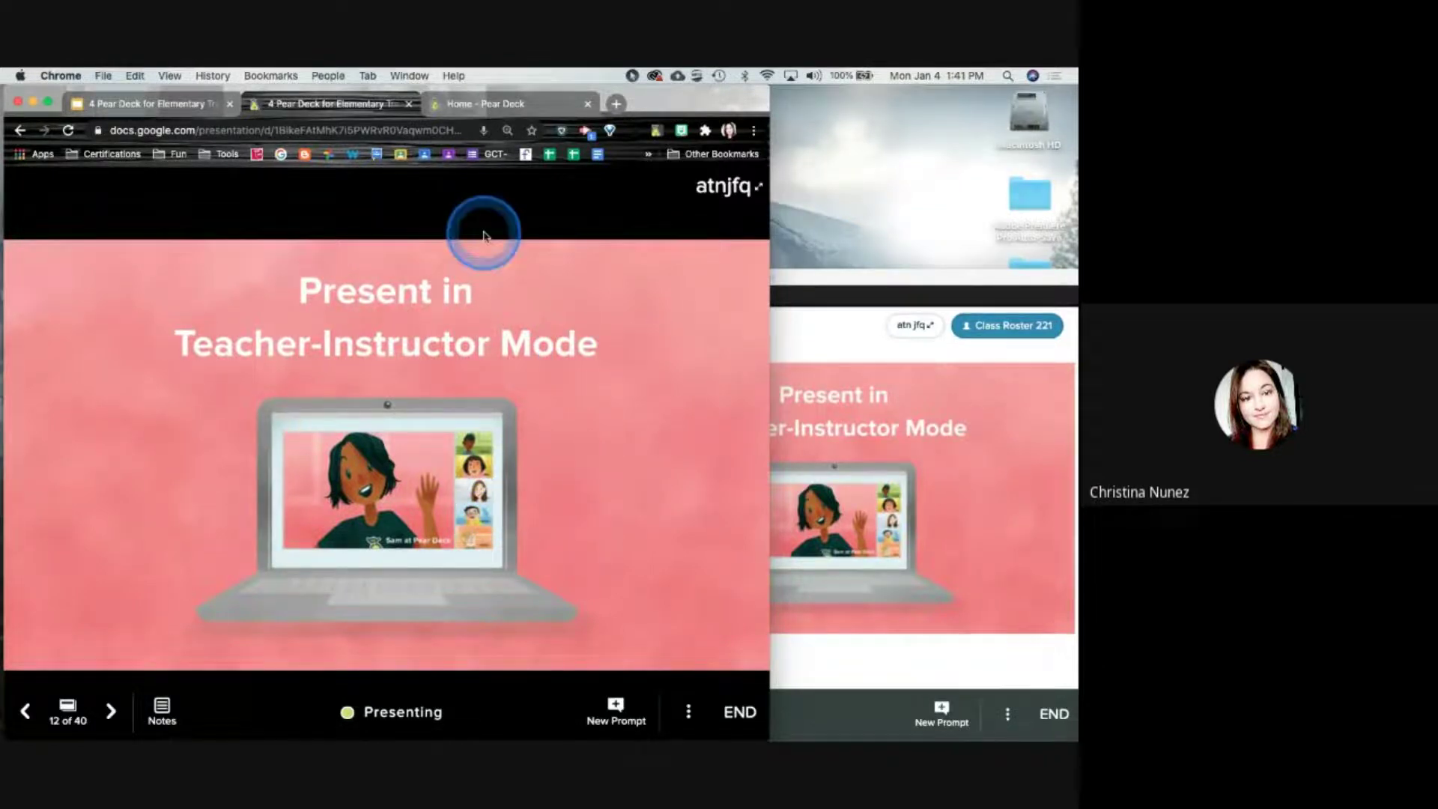
pyautogui.click(111, 711)
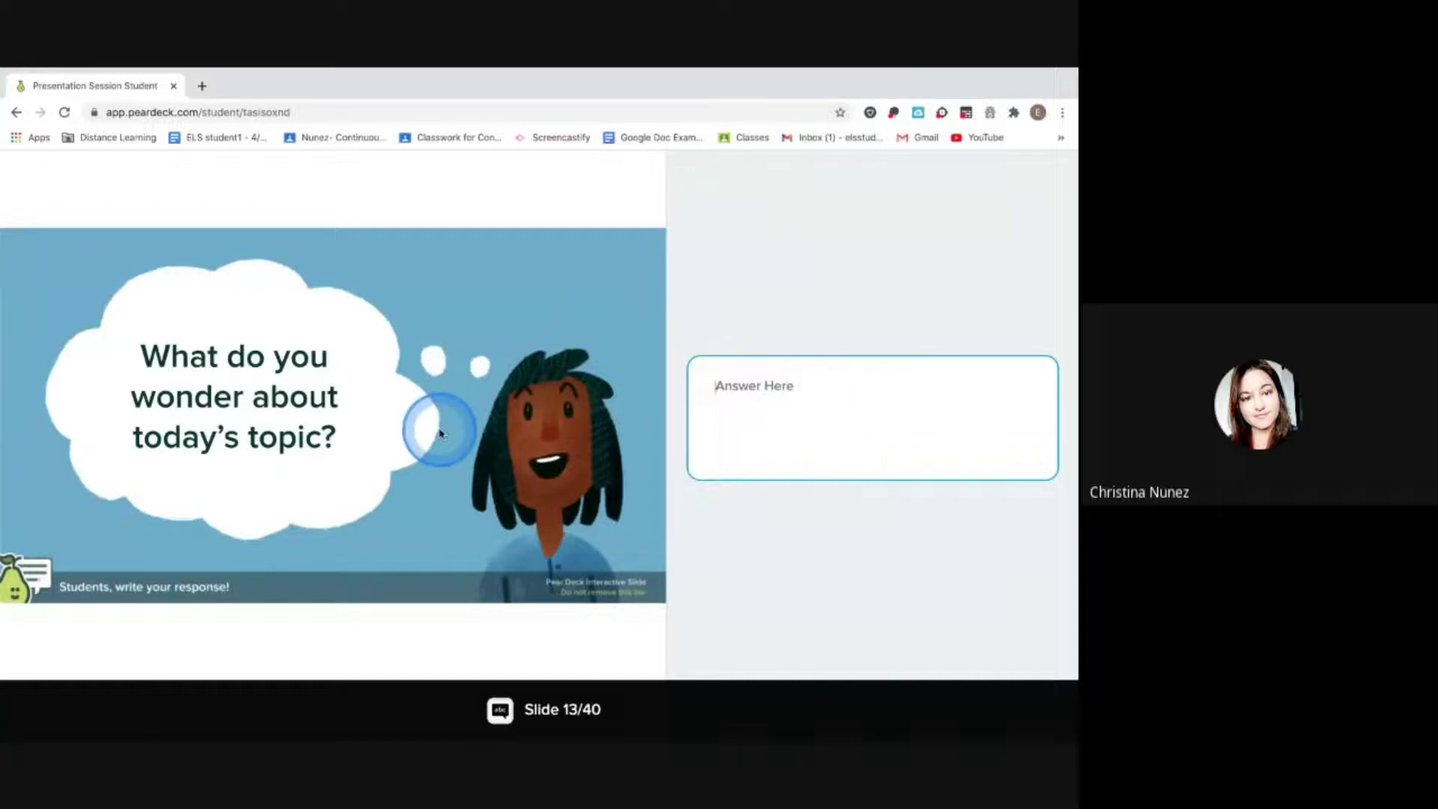
# Check slide 13's Answer Here box in the student view, then return to the teacher desktop
pyautogui.click(720, 387)
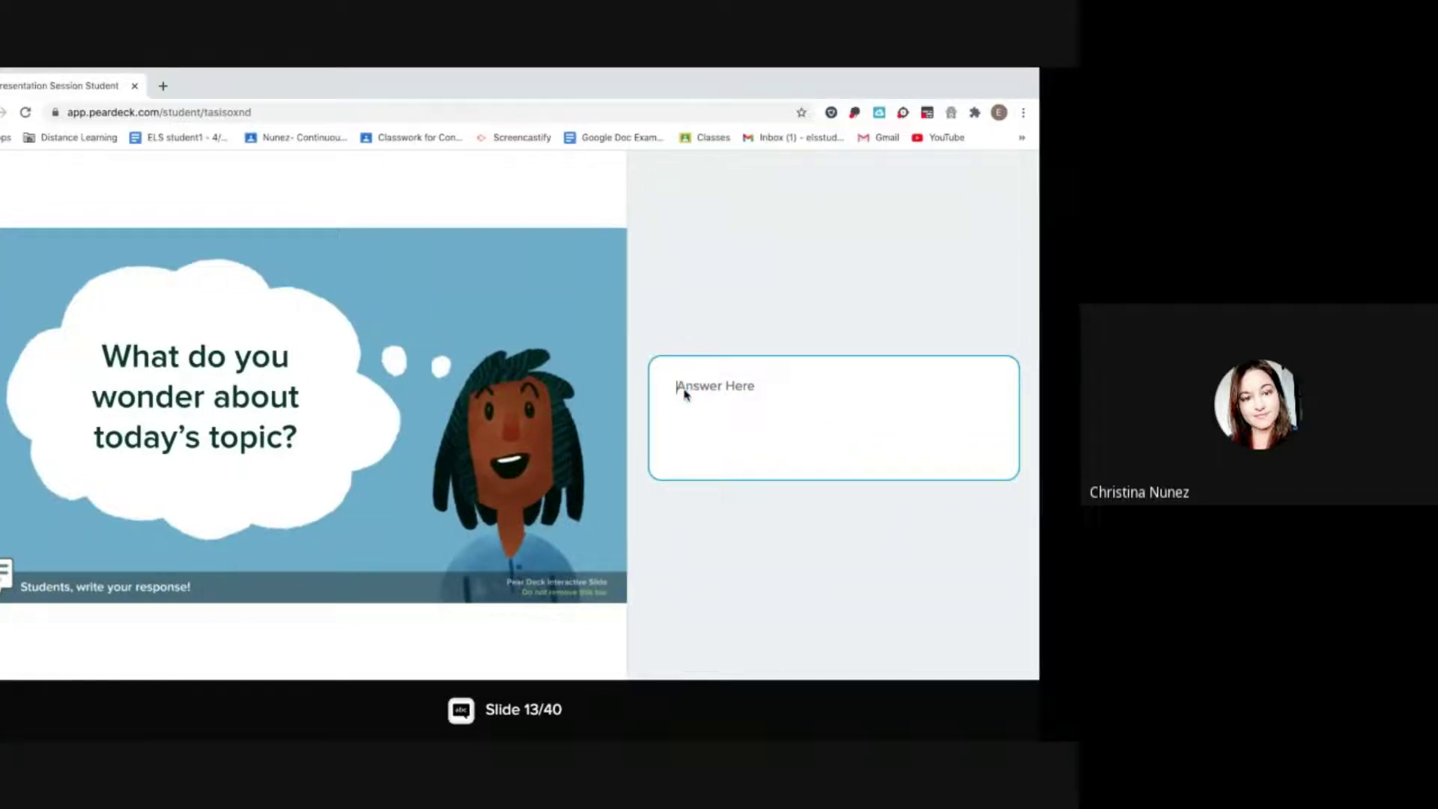
pyautogui.hotkey('ctrl', 'Left')
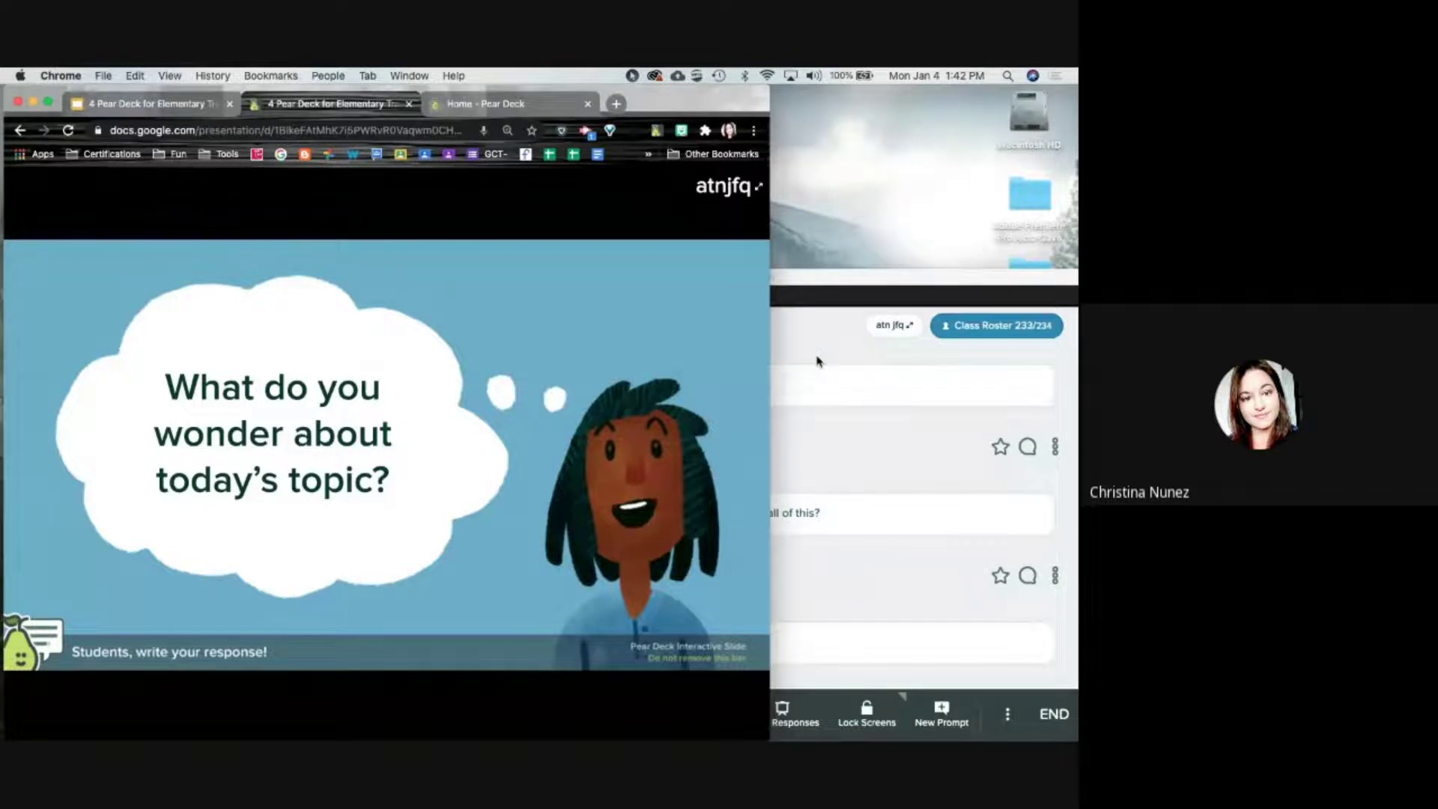
pyautogui.click(816, 361)
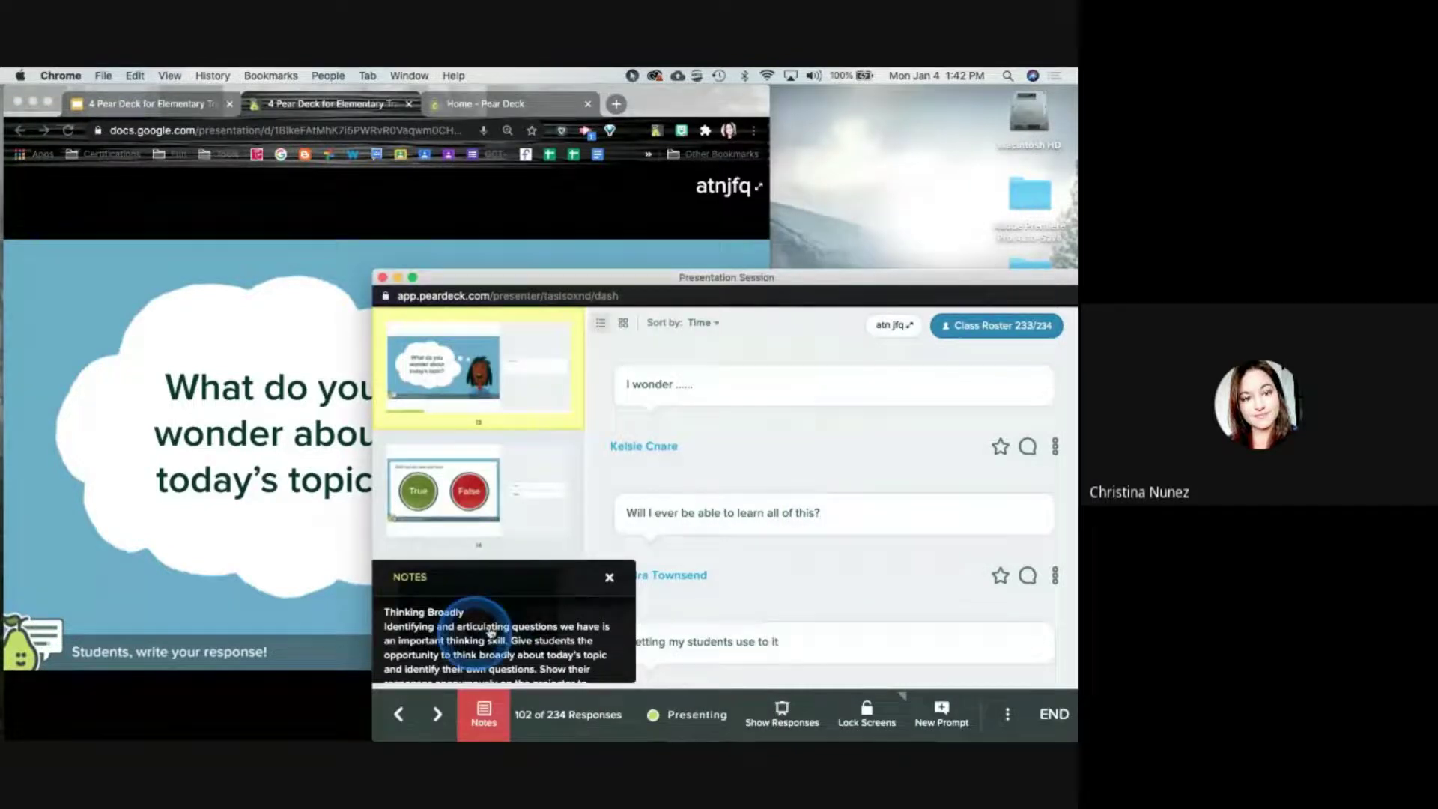
pyautogui.click(609, 579)
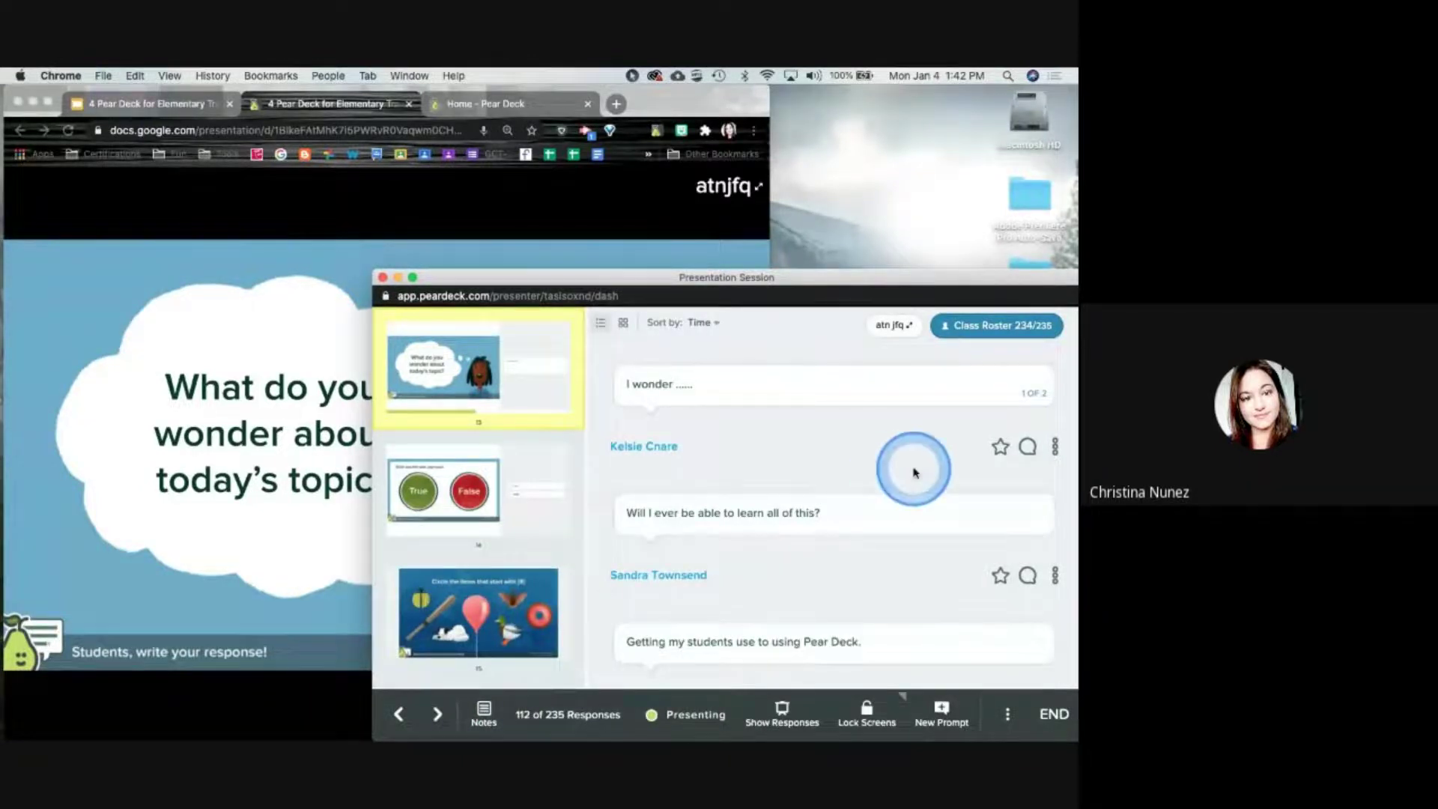
pyautogui.scroll(-3, 899, 468)
pyautogui.scroll(-5, 914, 472)
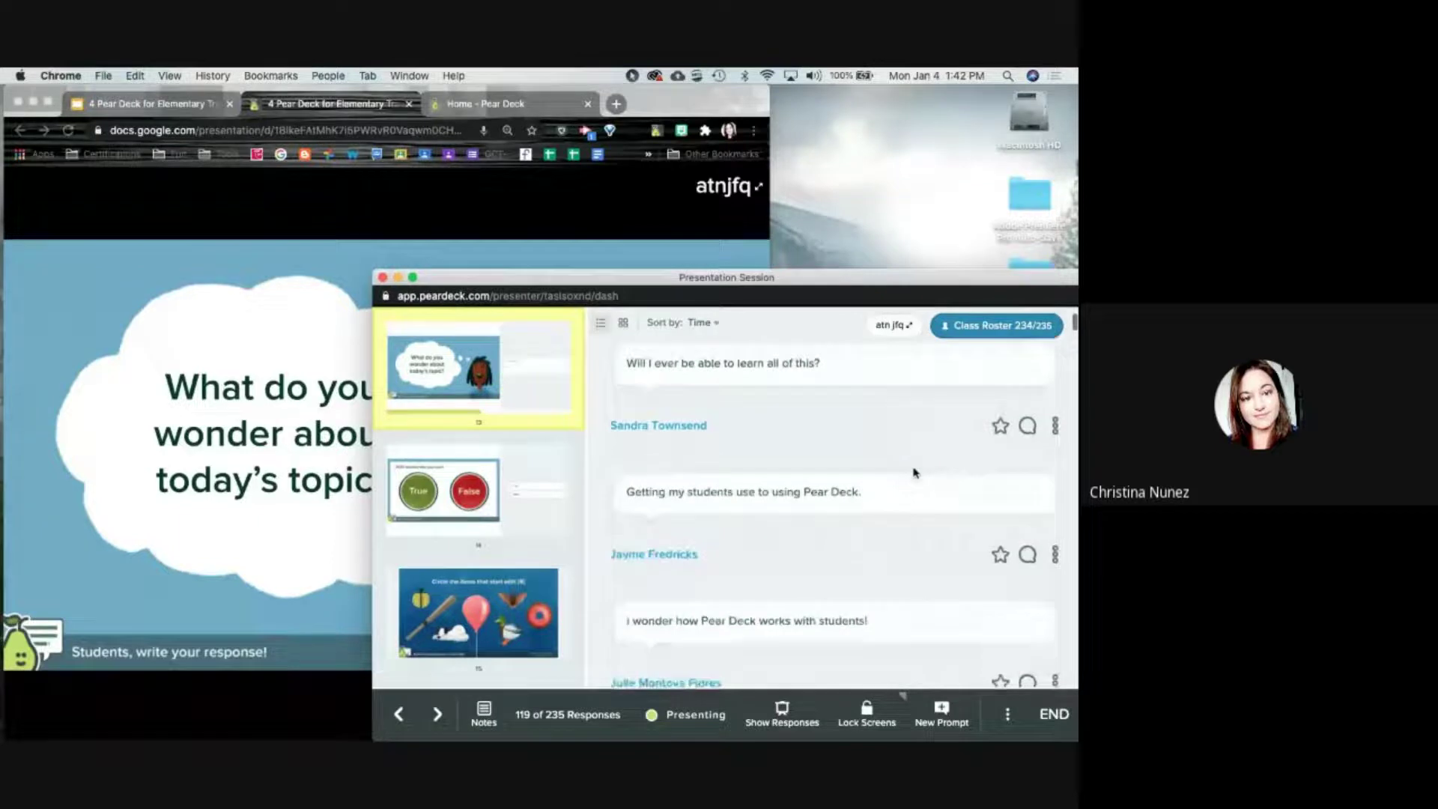
pyautogui.scroll(-8, 915, 473)
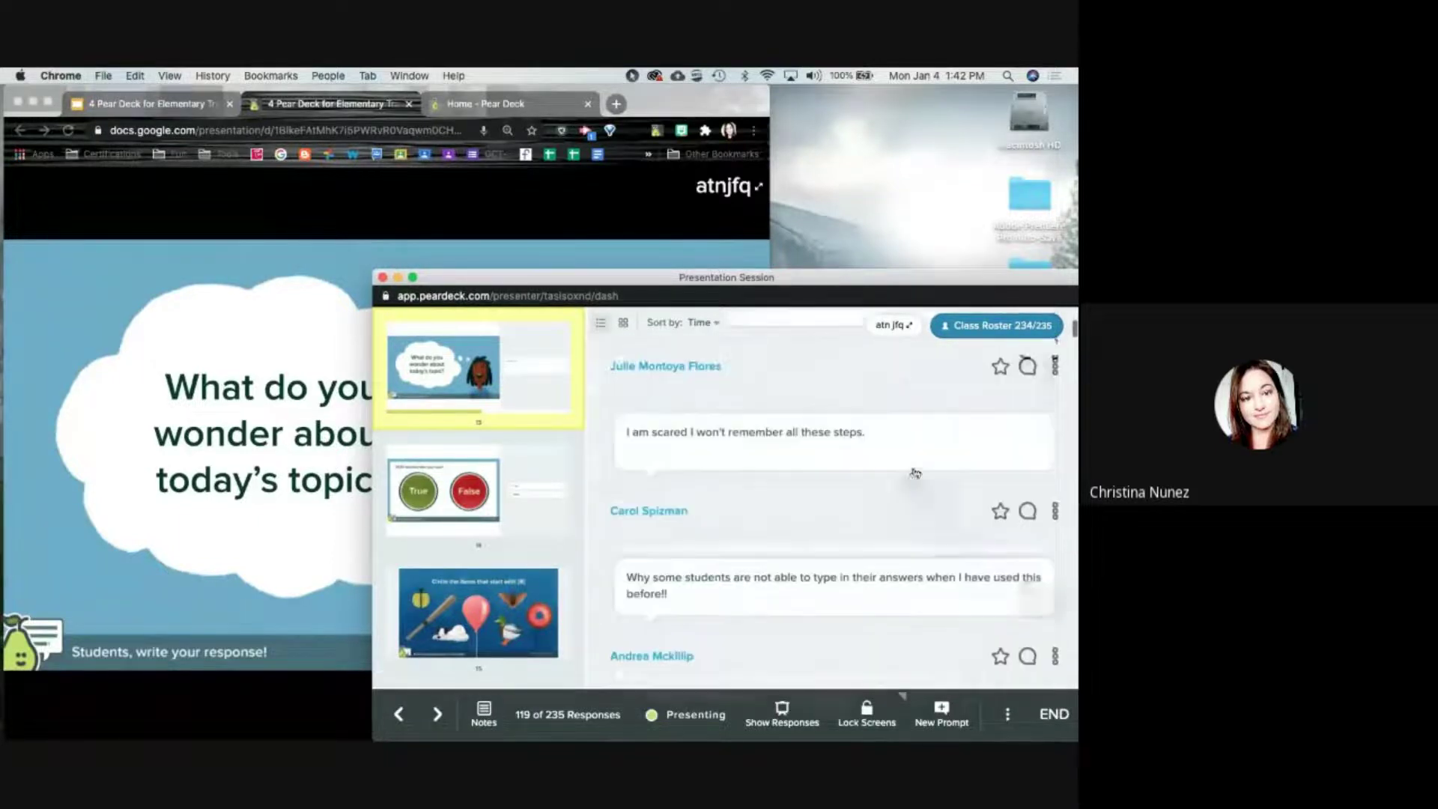
pyautogui.click(621, 545)
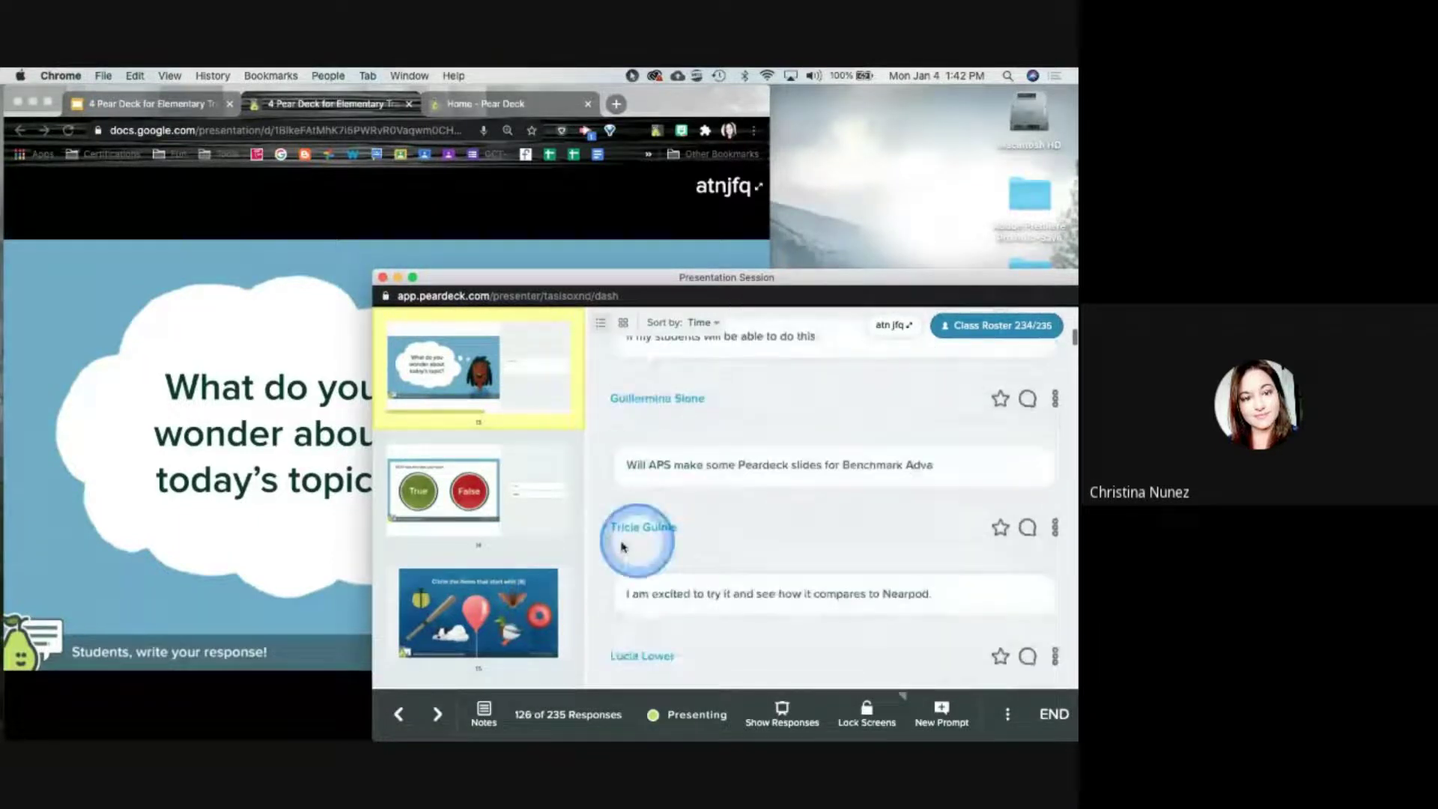
pyautogui.scroll(-5, 659, 528)
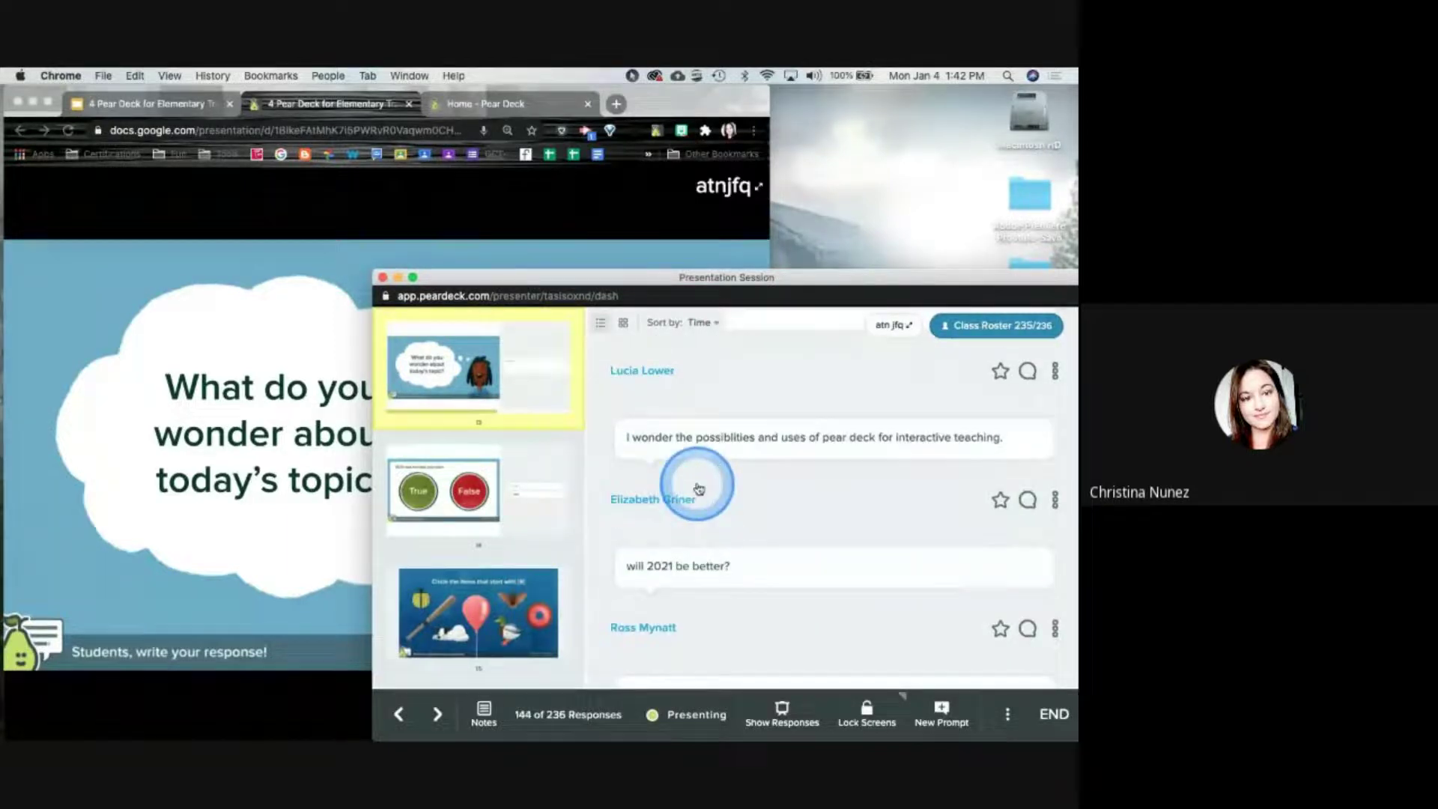
pyautogui.scroll(-3, 699, 488)
pyautogui.scroll(-2, 631, 483)
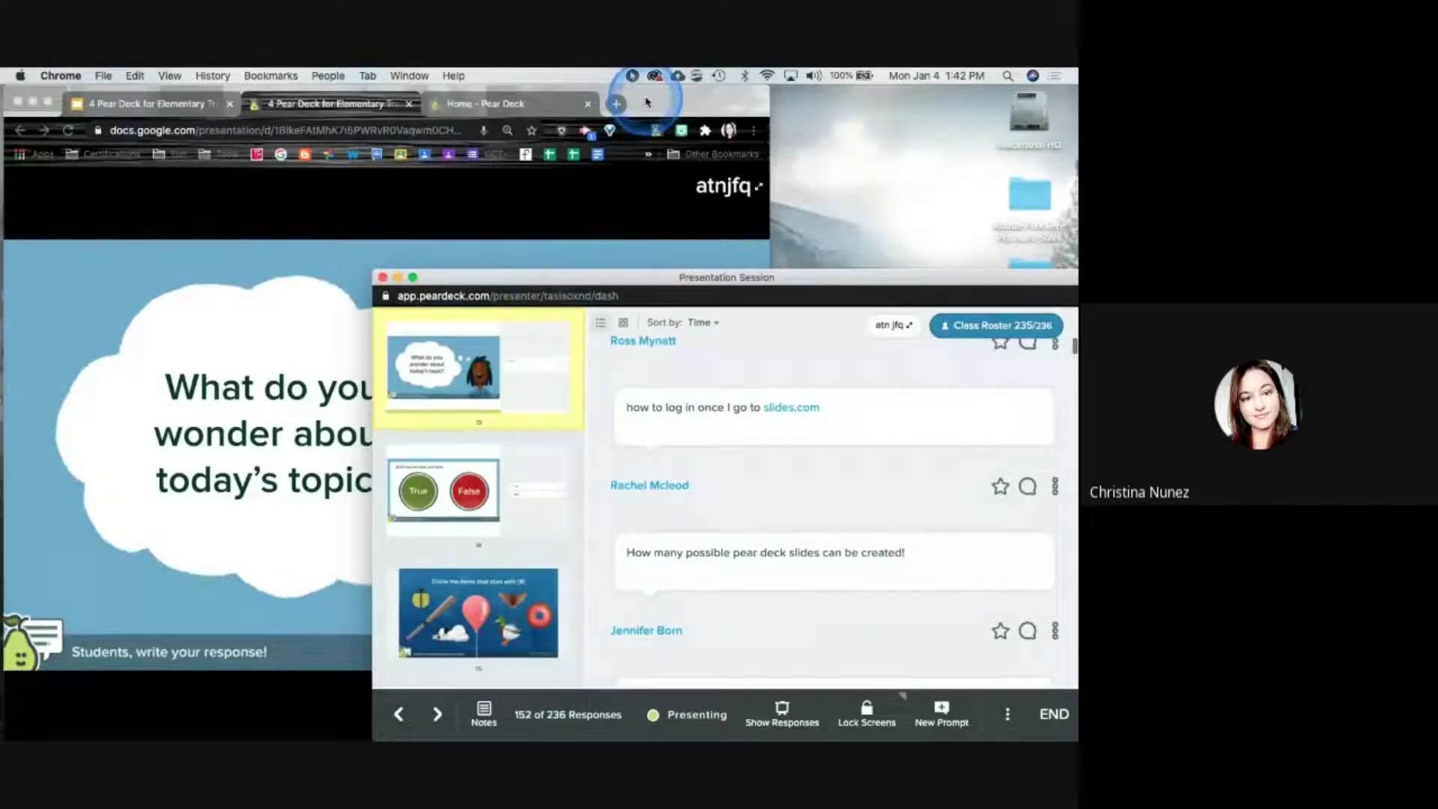
pyautogui.click(647, 102)
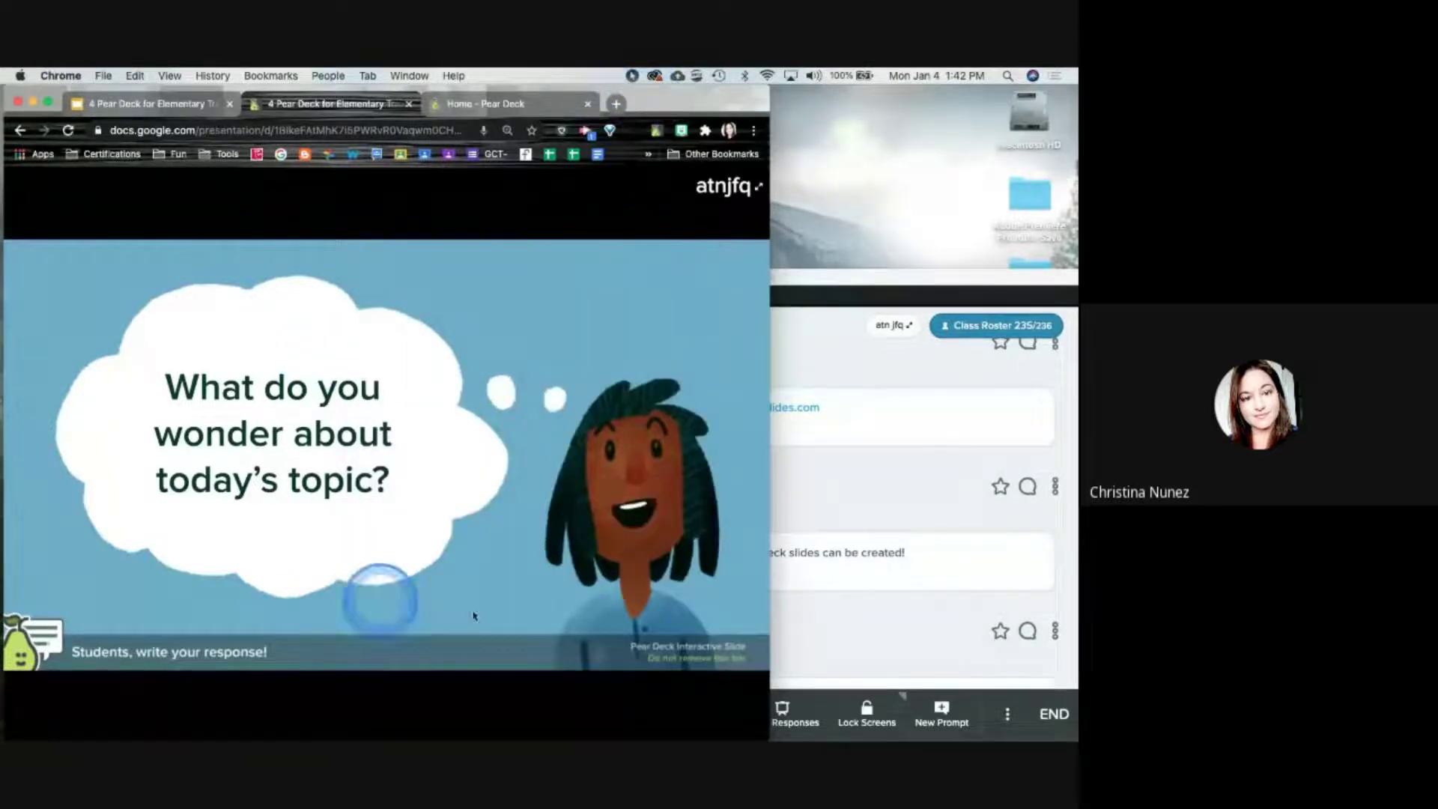
pyautogui.click(589, 539)
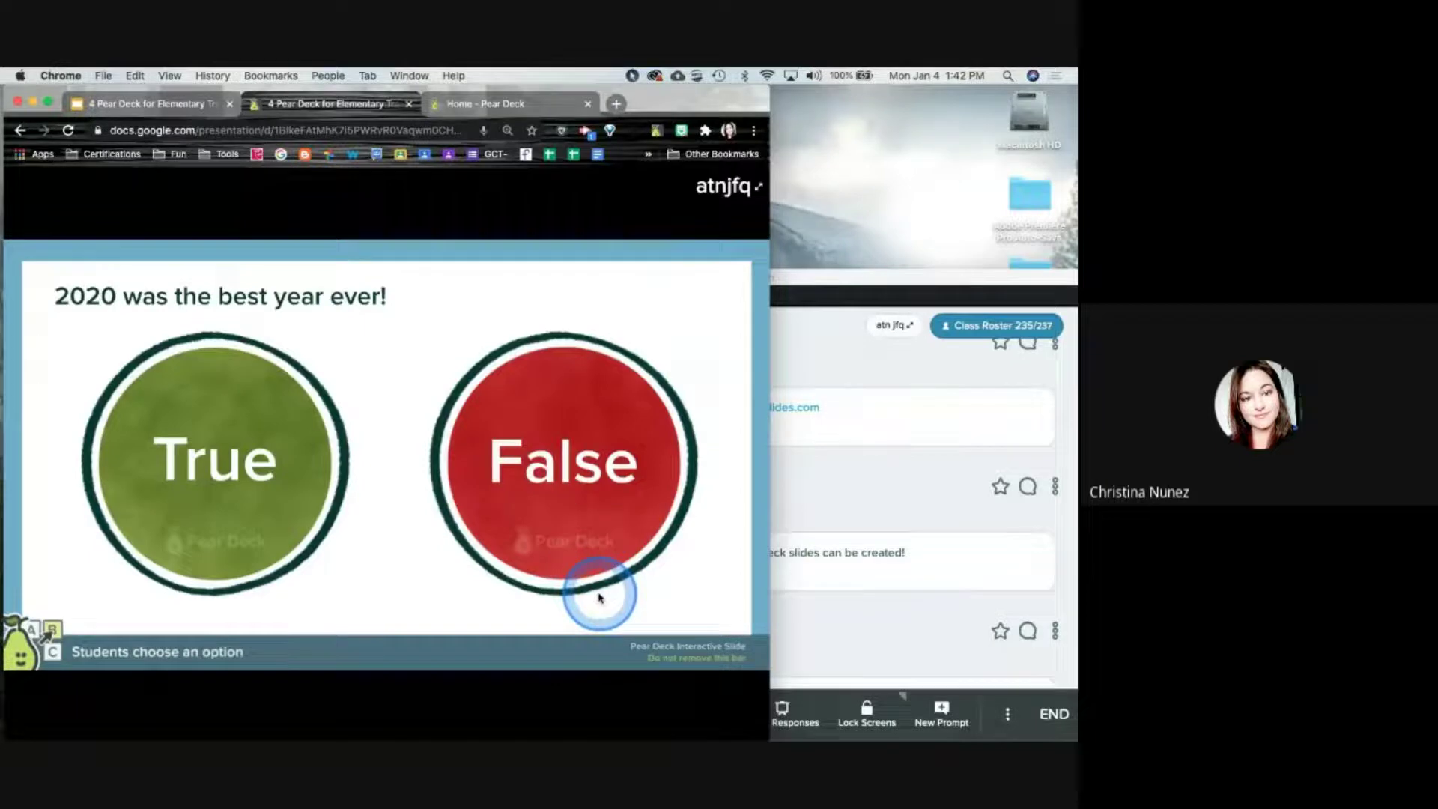
pyautogui.moveTo(45, 708)
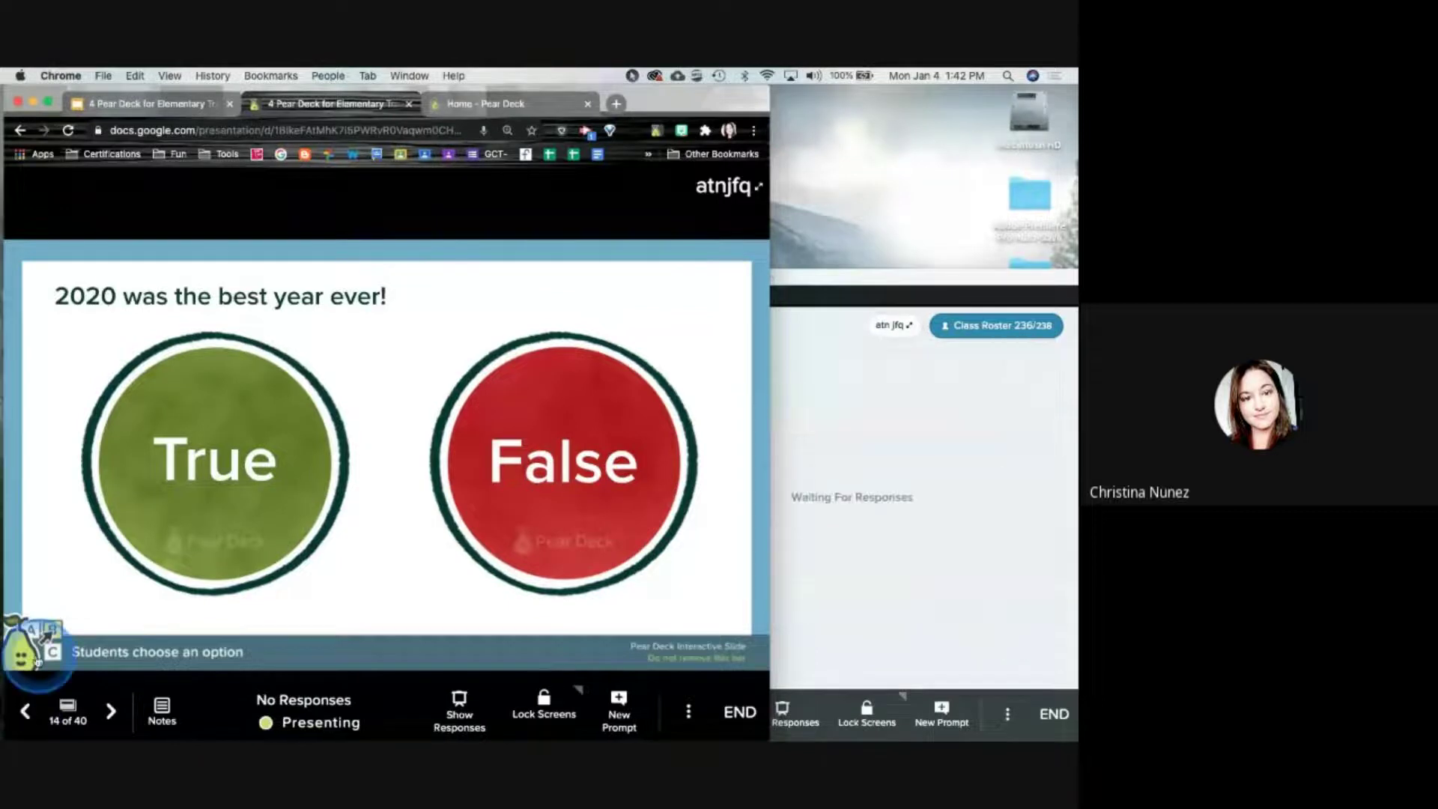
pyautogui.click(56, 712)
pyautogui.click(201, 641)
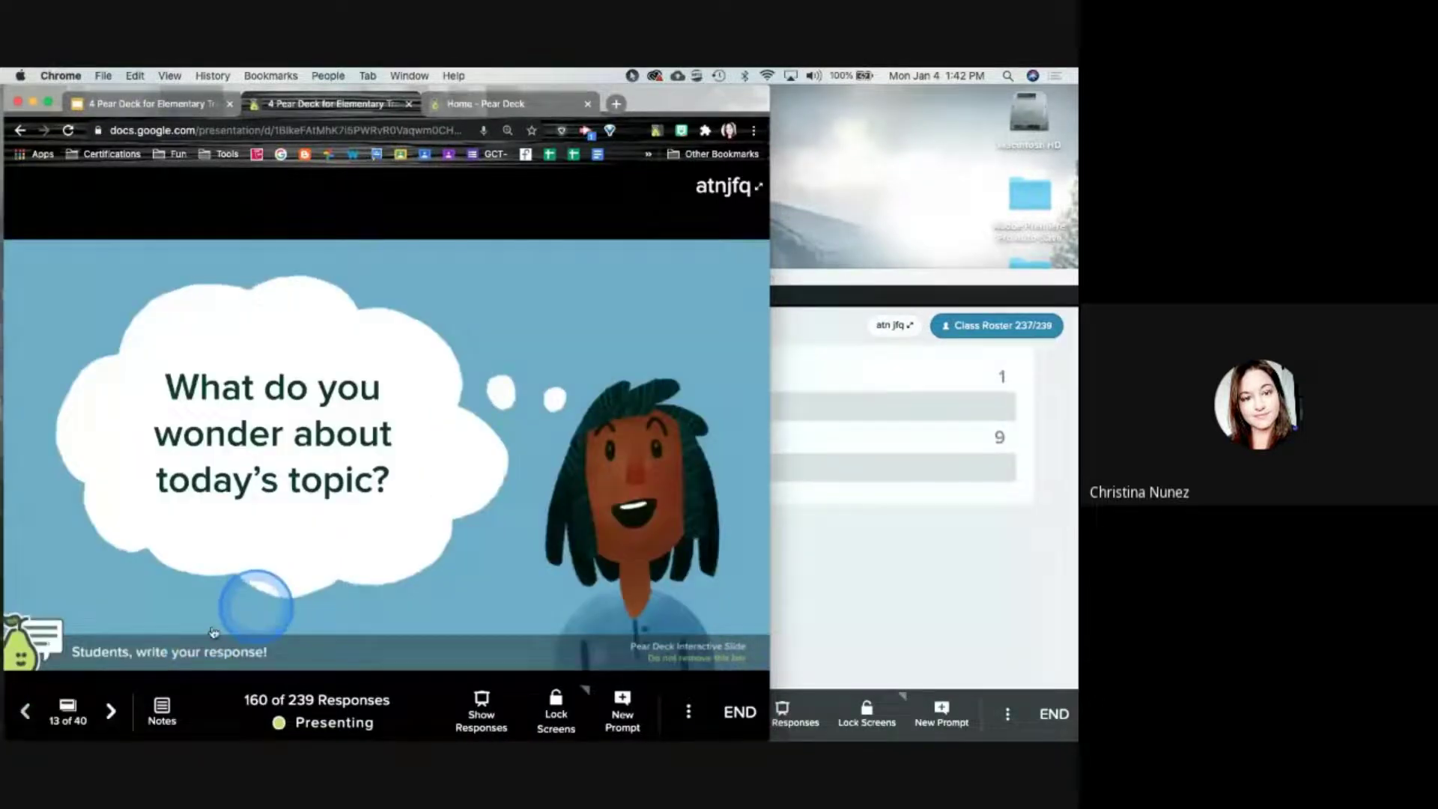
pyautogui.click(481, 712)
pyautogui.press('Left')
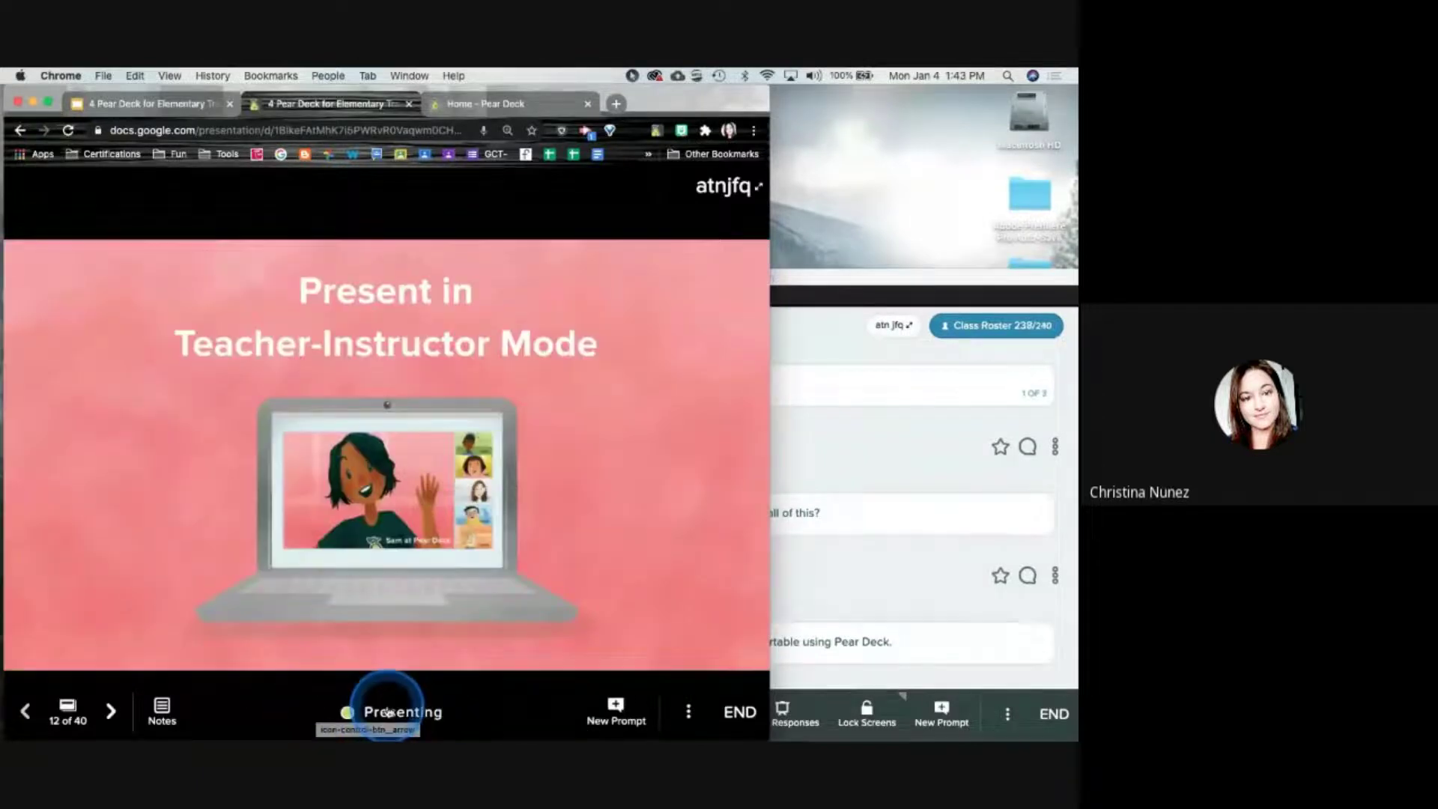
pyautogui.click(112, 712)
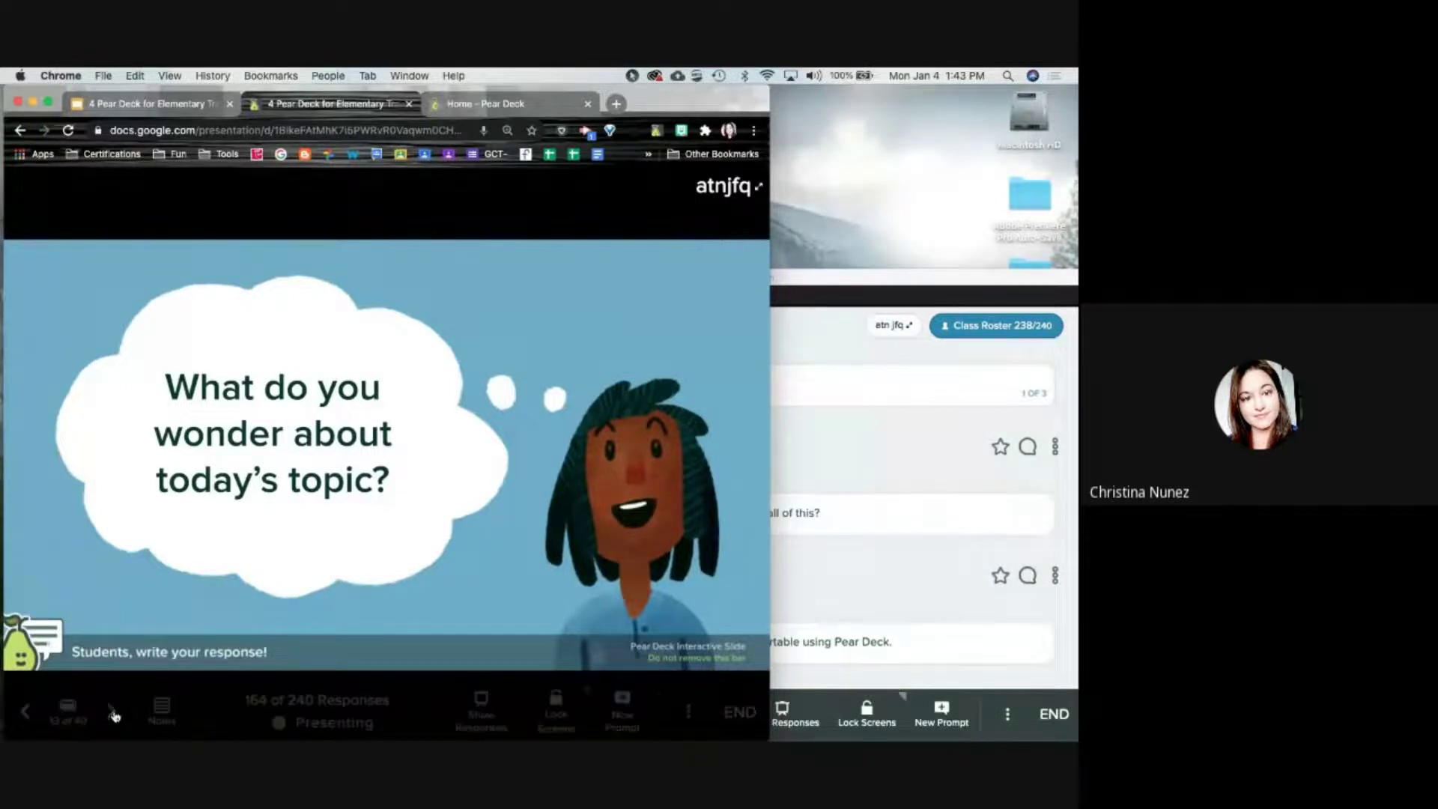
# Project the student responses in place of slide 13 and scroll through the response cards
pyautogui.click(482, 719)
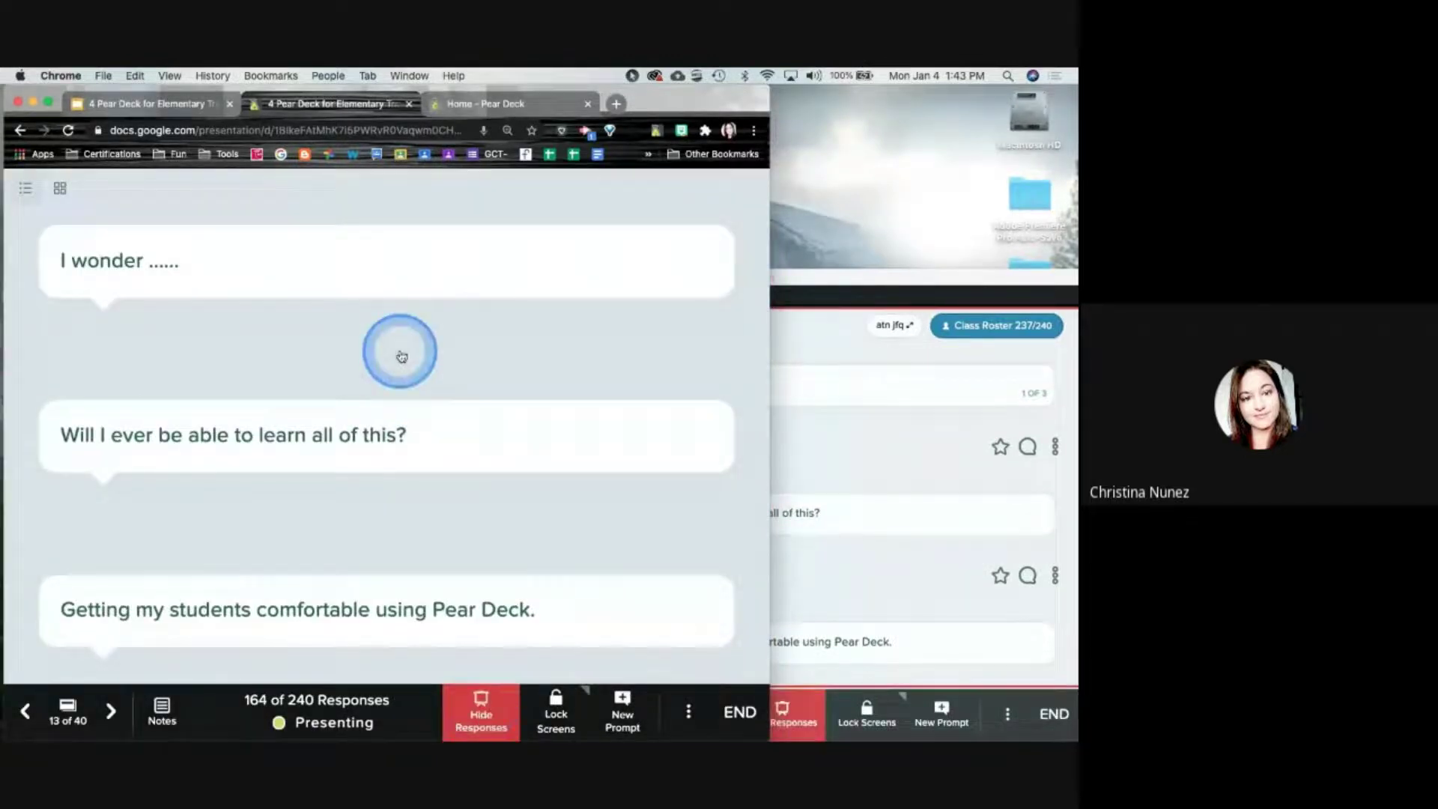
pyautogui.scroll(-1, 394, 347)
pyautogui.scroll(-1, 402, 358)
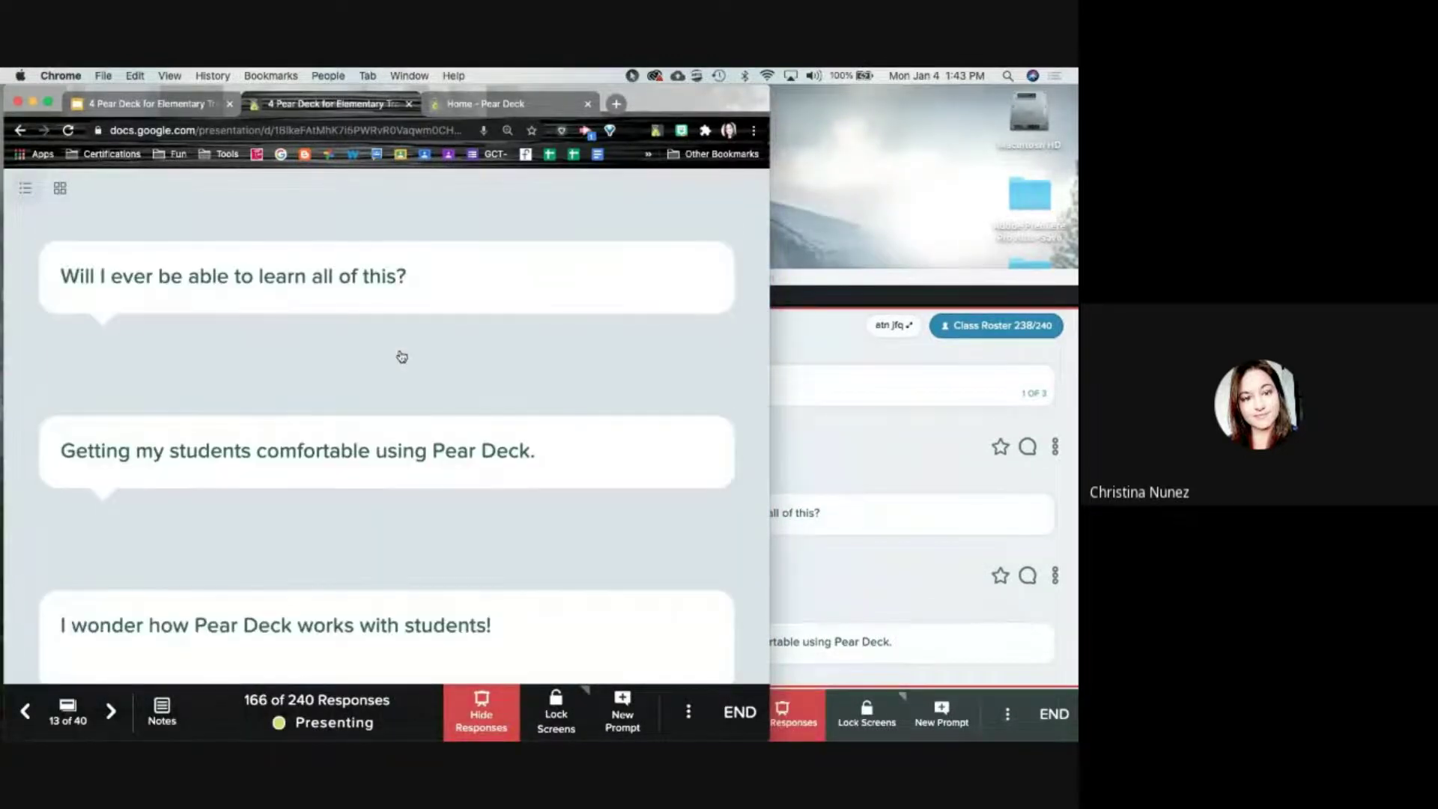
pyautogui.scroll(-5, 402, 357)
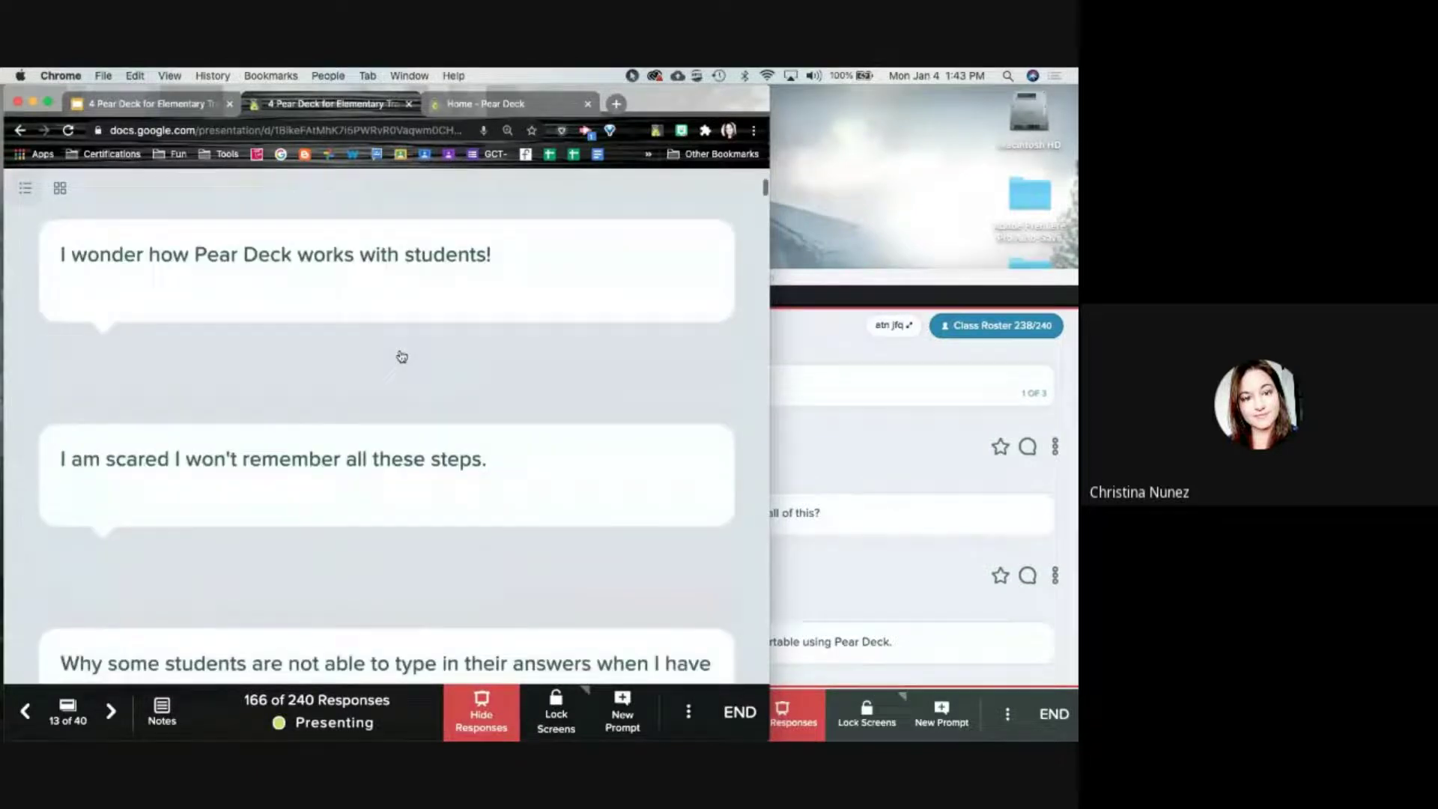
pyautogui.scroll(-3, 402, 356)
pyautogui.scroll(-4, 402, 358)
pyautogui.click(402, 362)
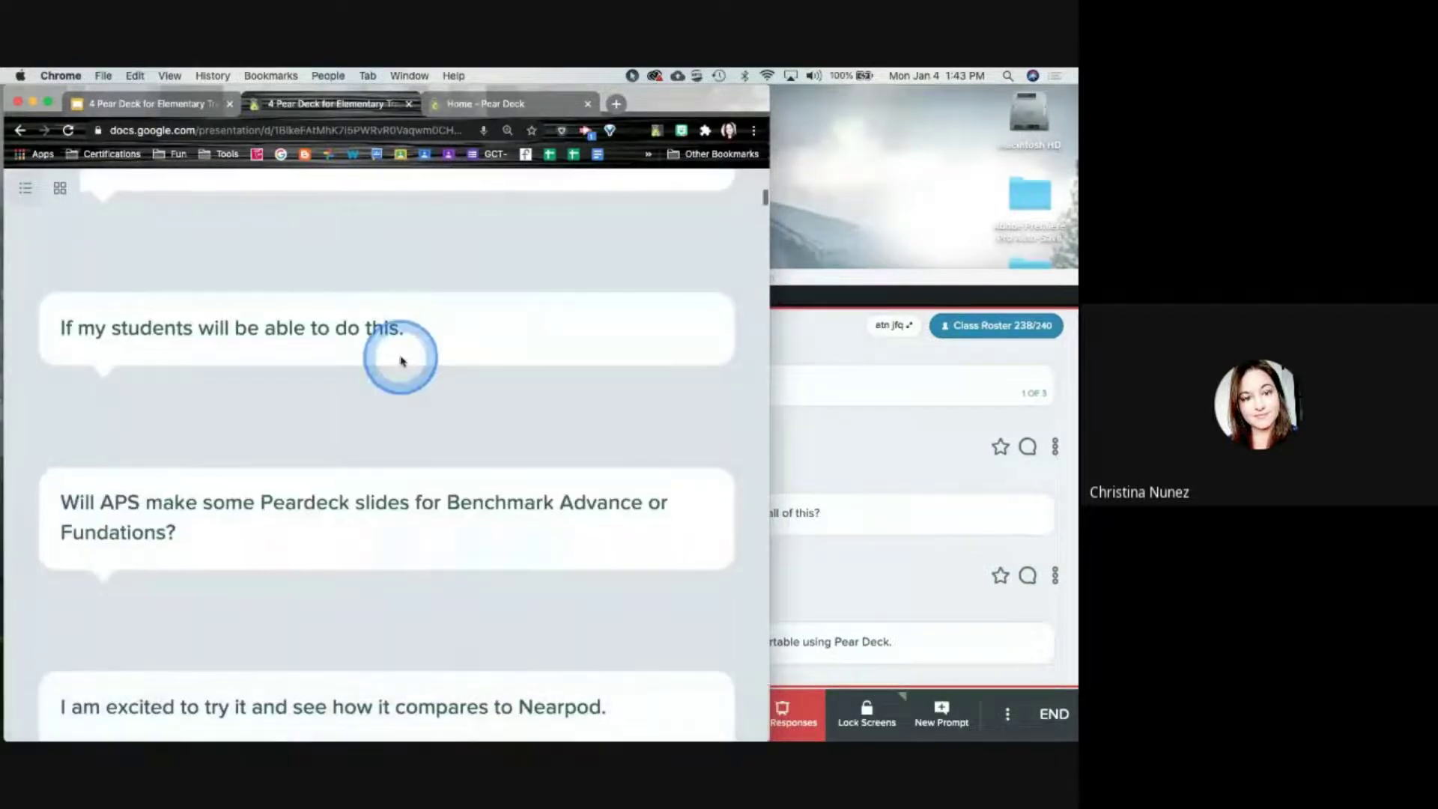
pyautogui.scroll(-13, 403, 361)
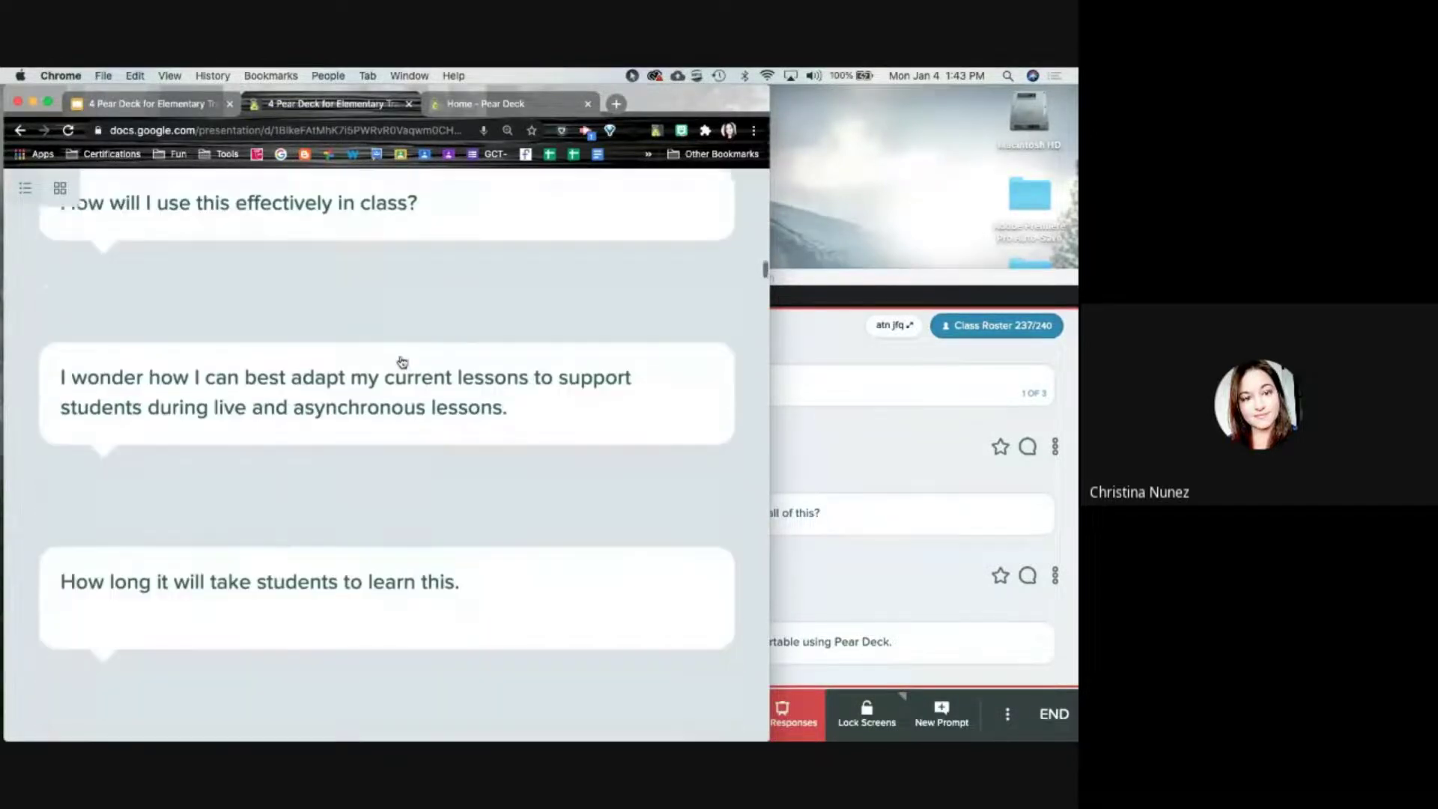
# Finish reviewing the response cards, then hide the responses to show the wonder prompt again
pyautogui.scroll(-2, 402, 362)
pyautogui.scroll(-5, 402, 363)
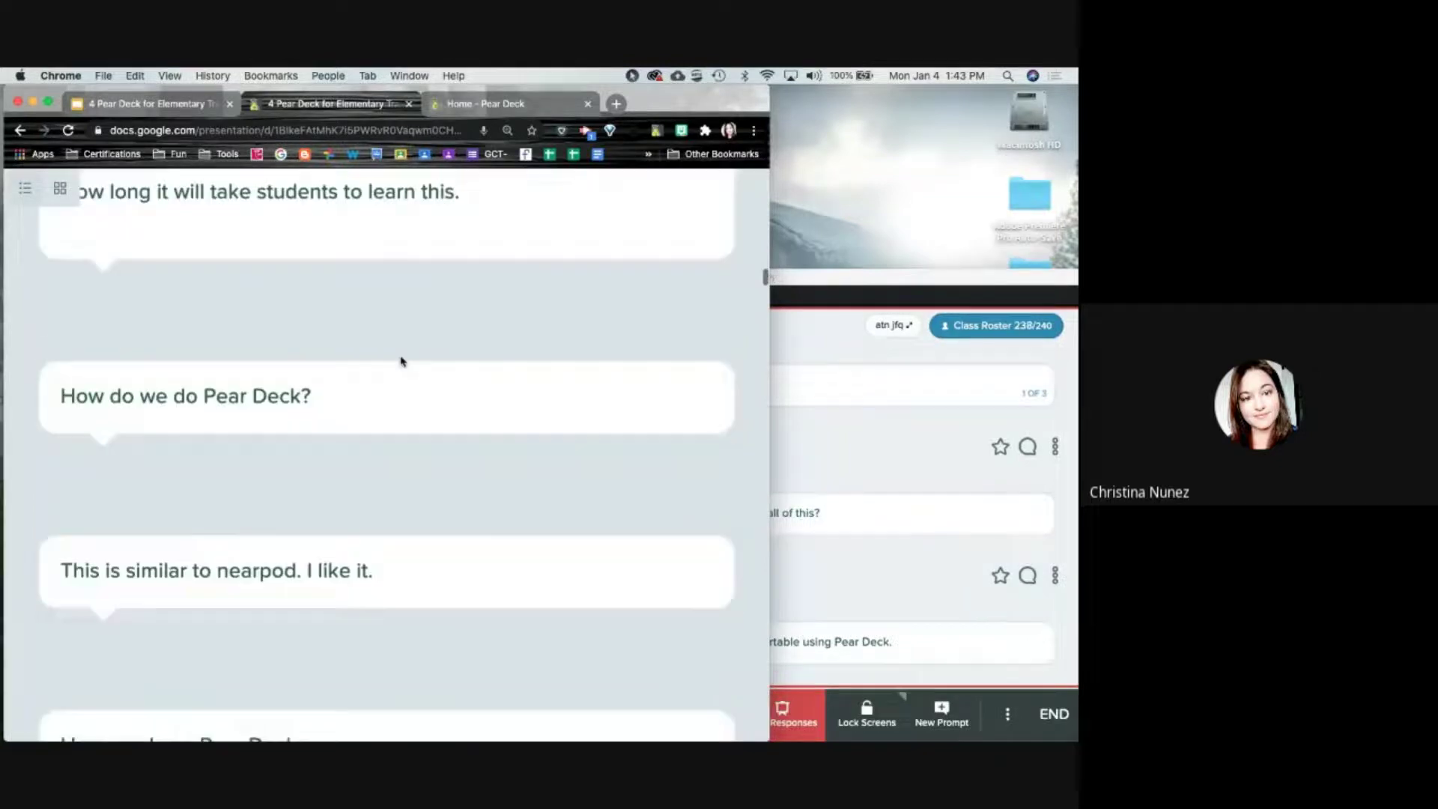
pyautogui.scroll(-15, 402, 363)
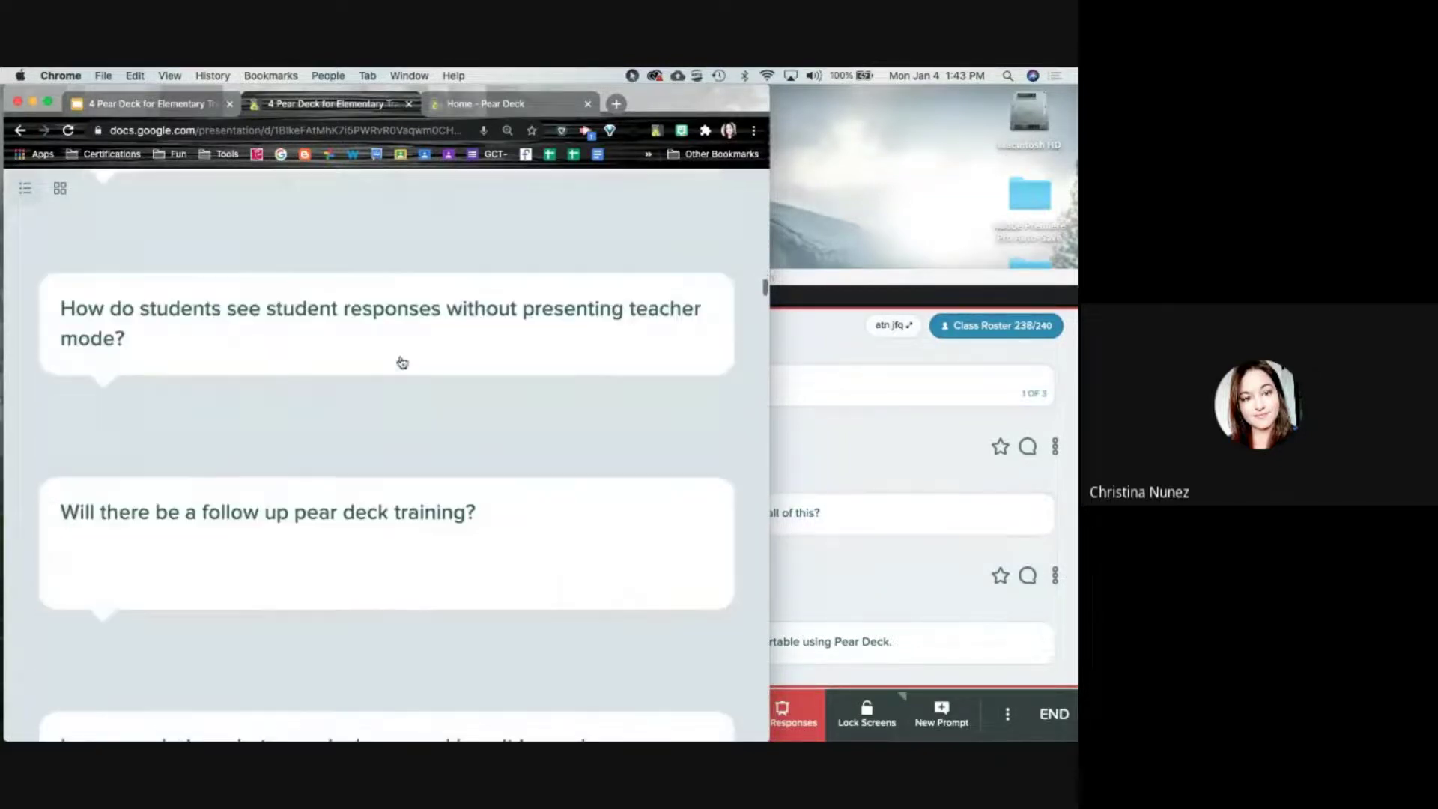
pyautogui.scroll(-5, 412, 412)
pyautogui.click(427, 466)
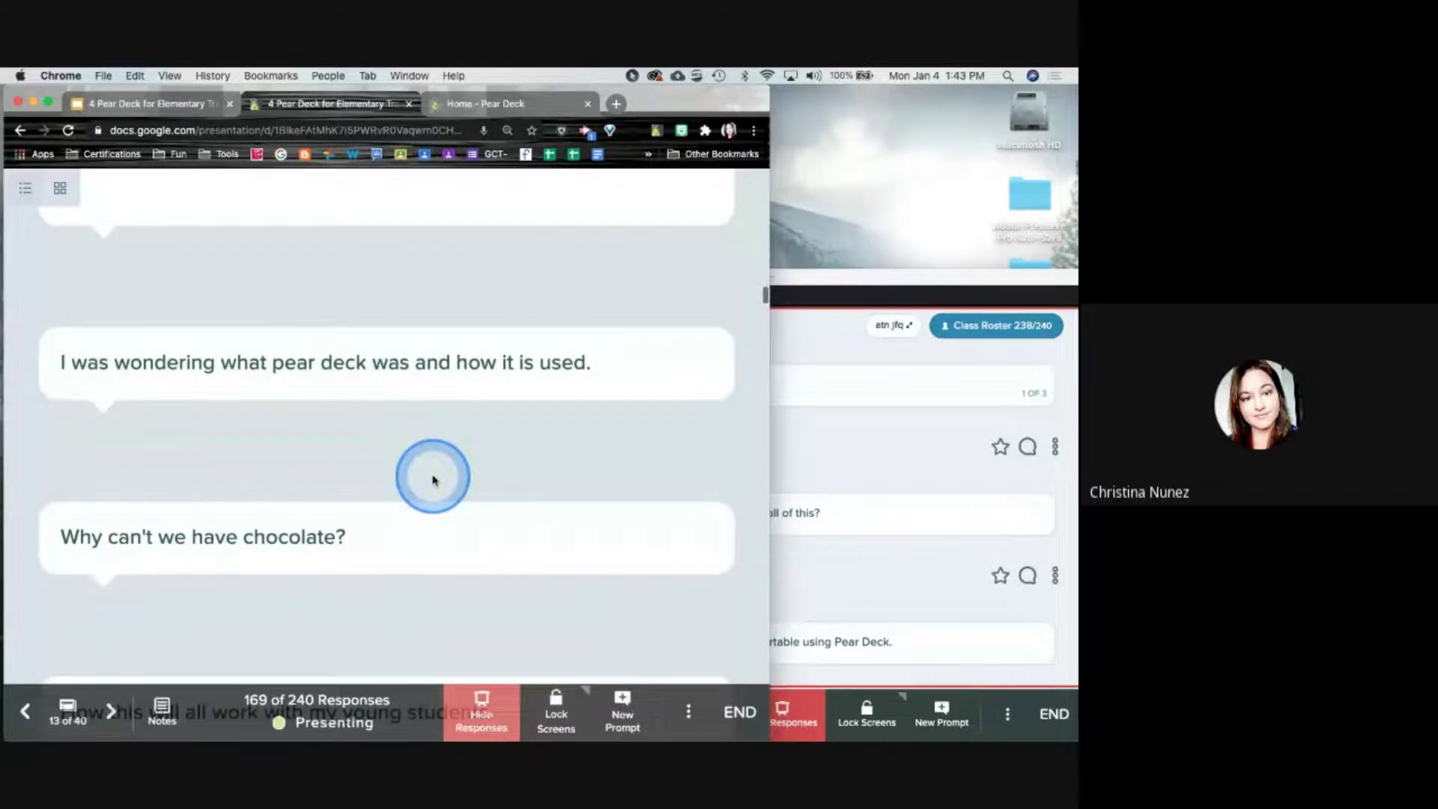
pyautogui.scroll(-2, 435, 476)
pyautogui.scroll(-2, 438, 486)
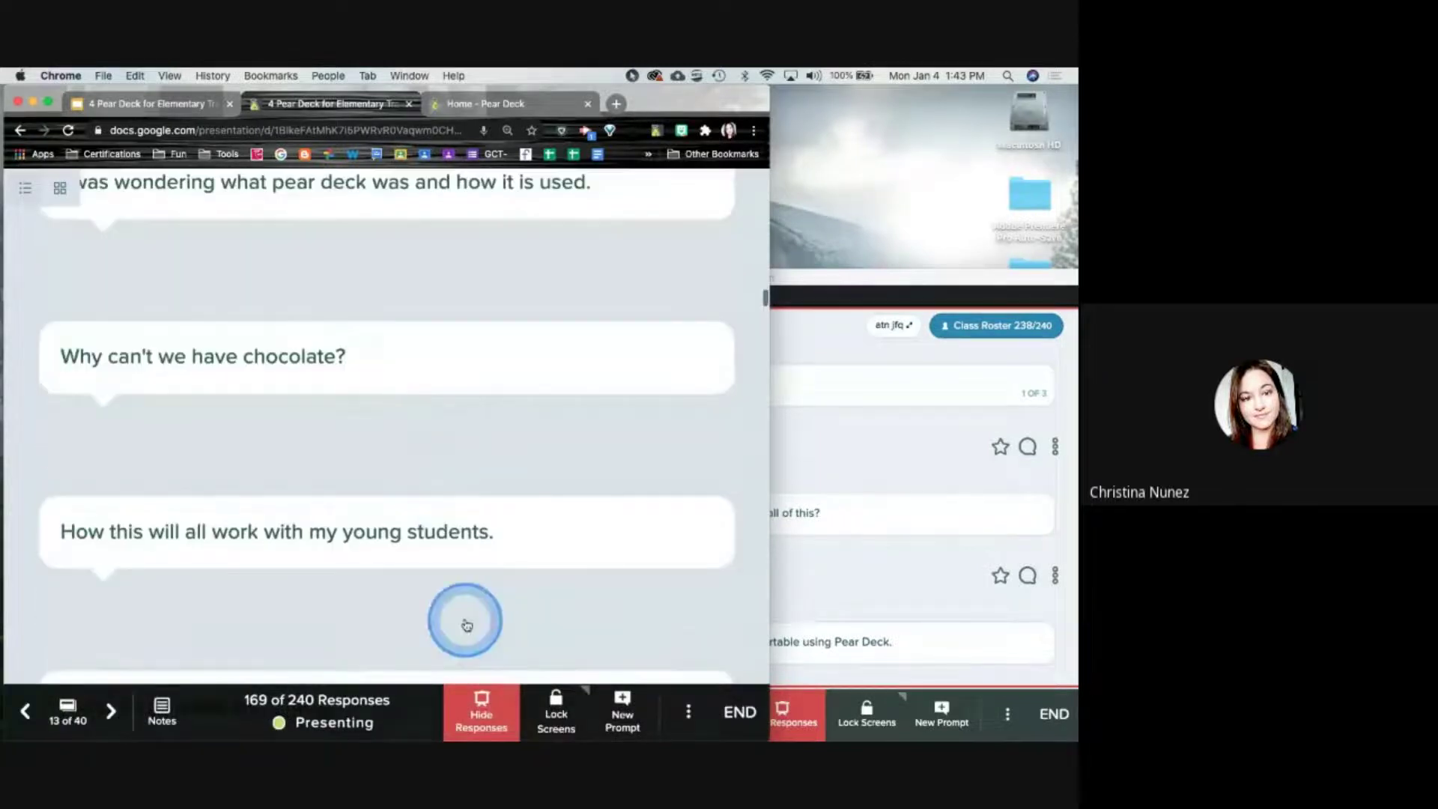
pyautogui.click(479, 721)
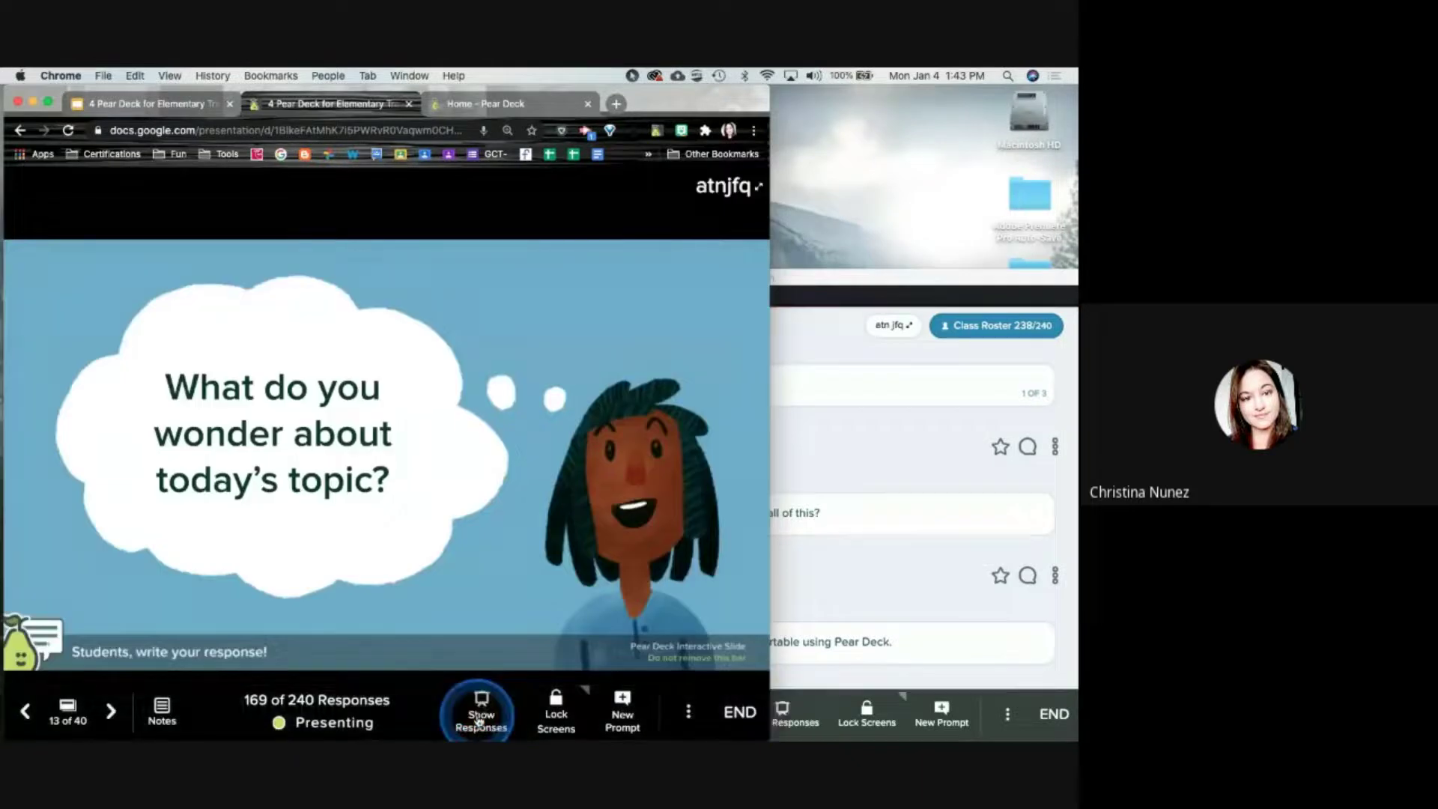
pyautogui.click(917, 375)
pyautogui.click(893, 453)
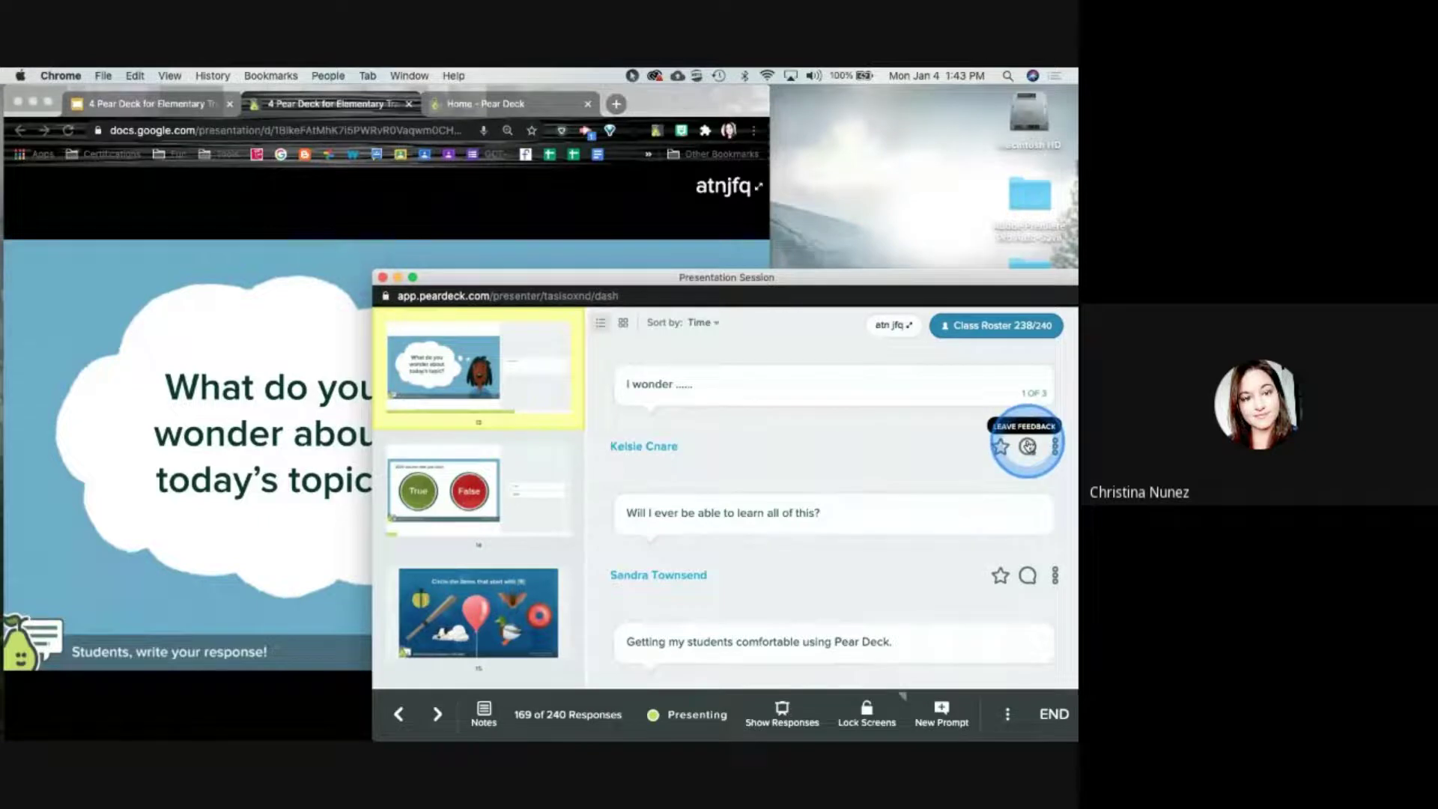
pyautogui.click(1028, 447)
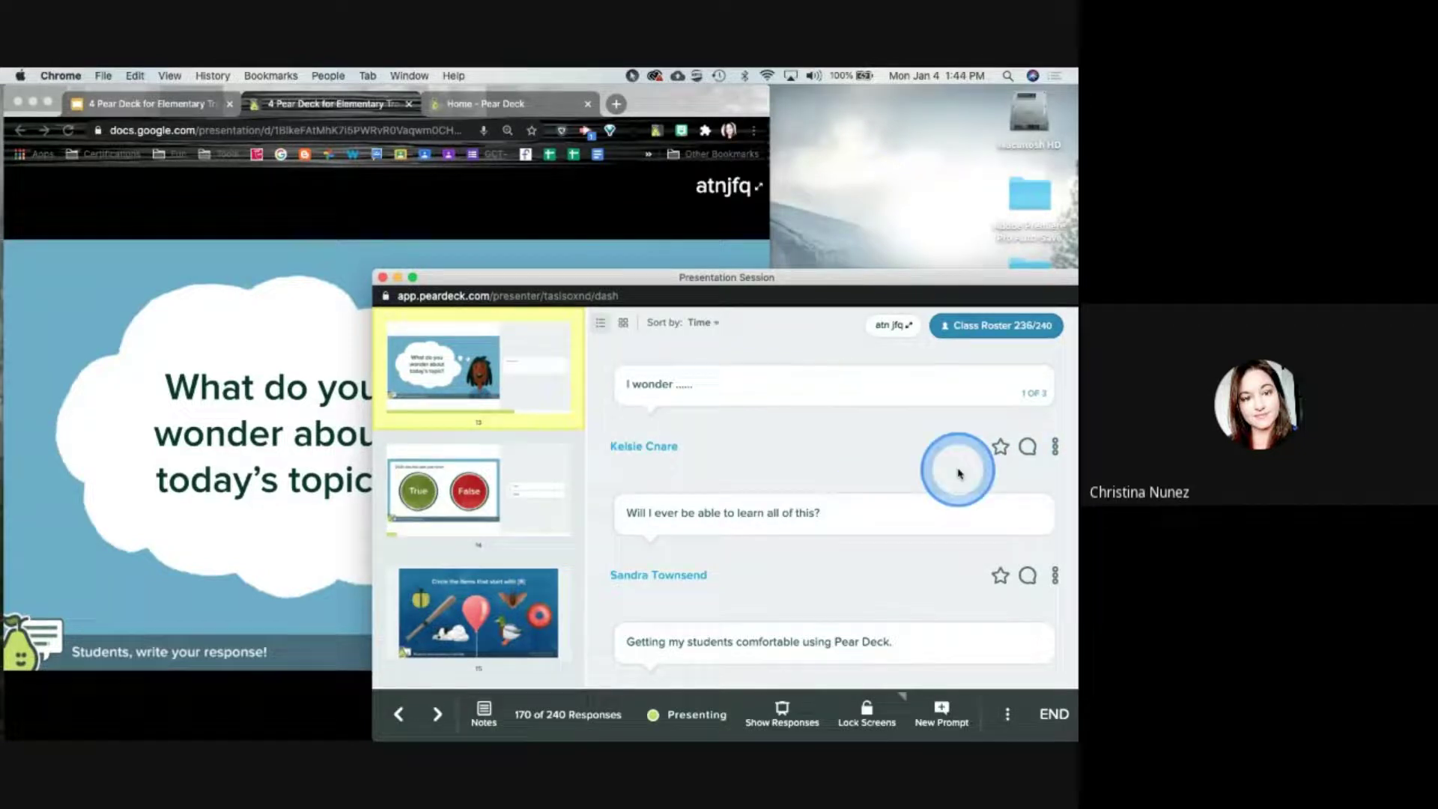
pyautogui.click(196, 431)
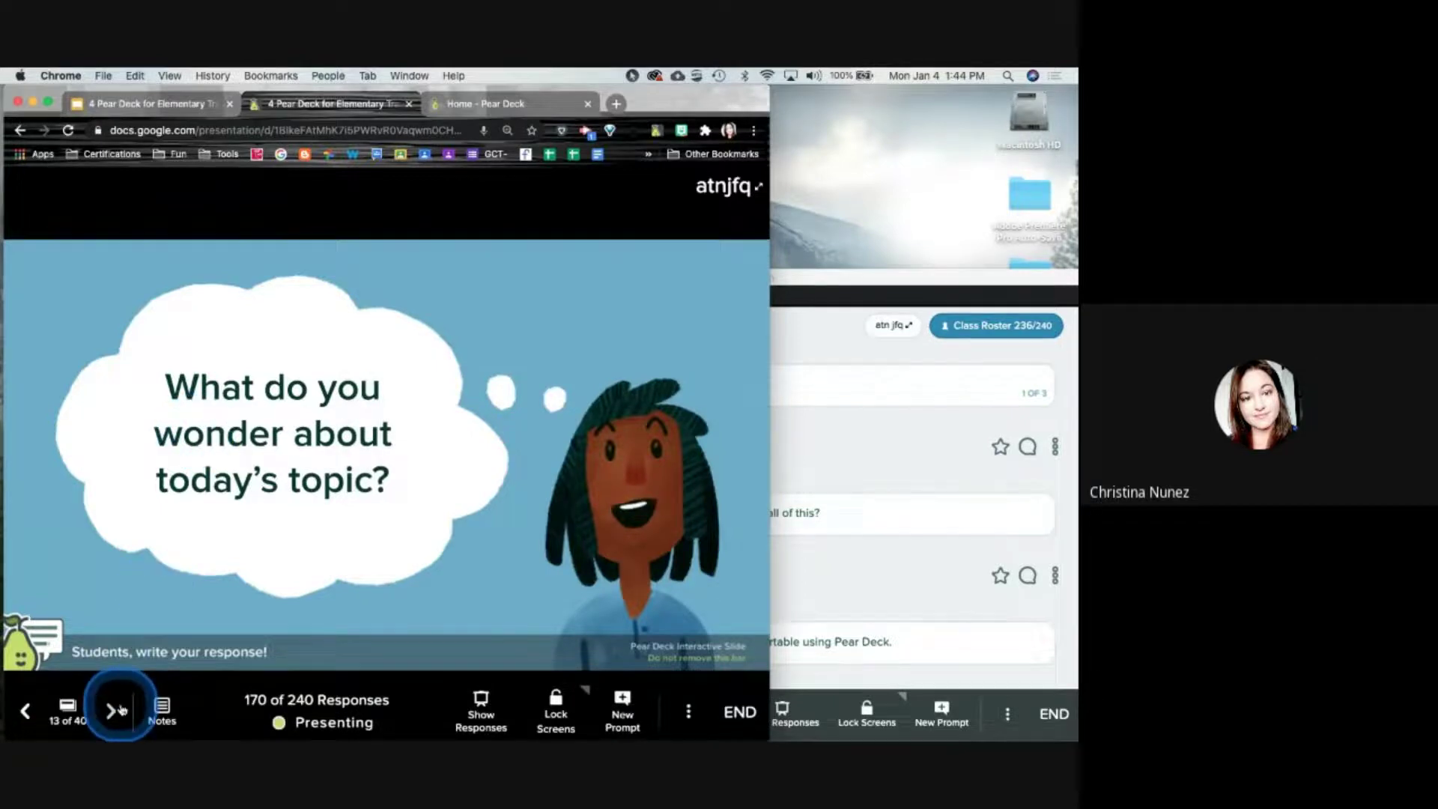
# Advance to slide 14 and check the False voters on the teacher dashboard
pyautogui.click(112, 710)
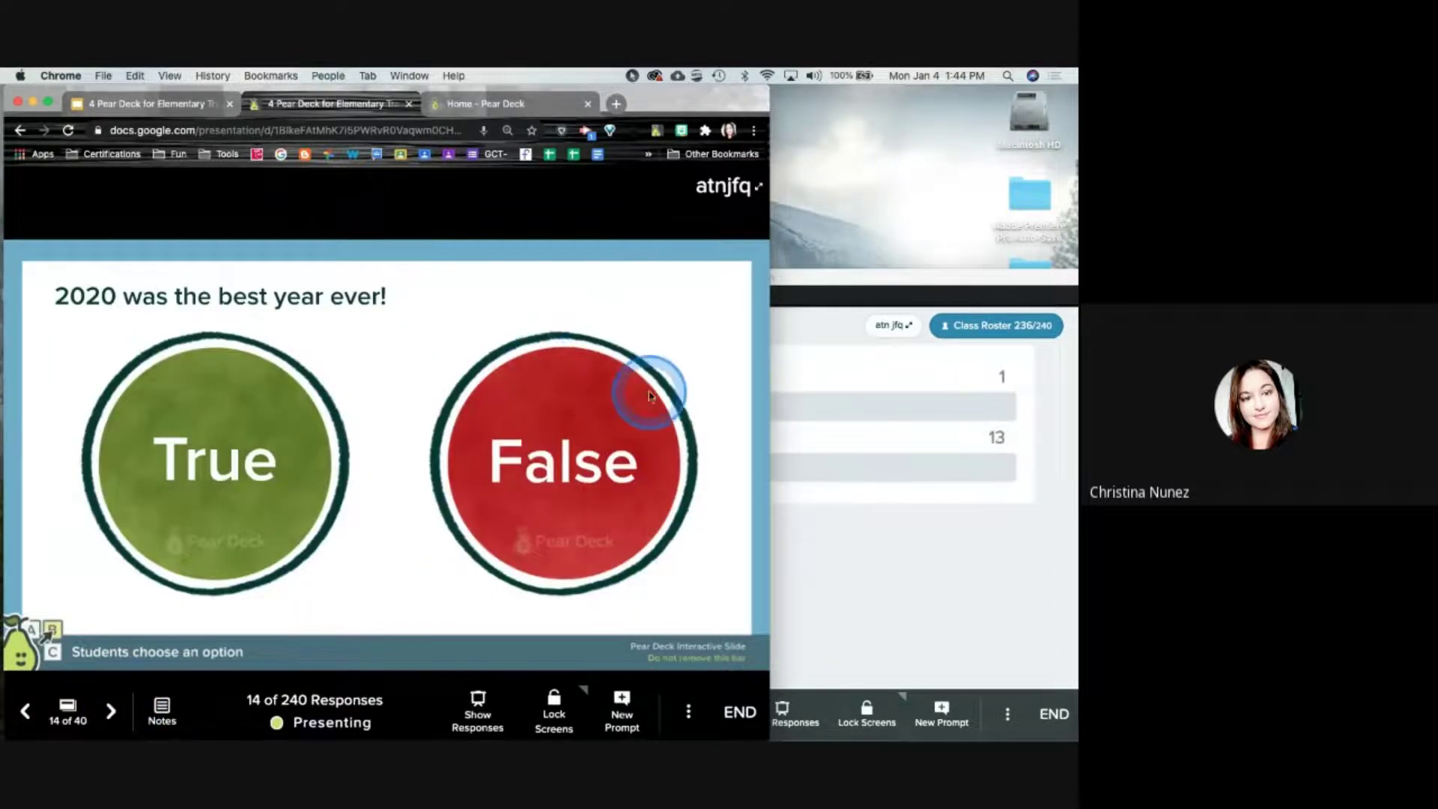
pyautogui.click(906, 554)
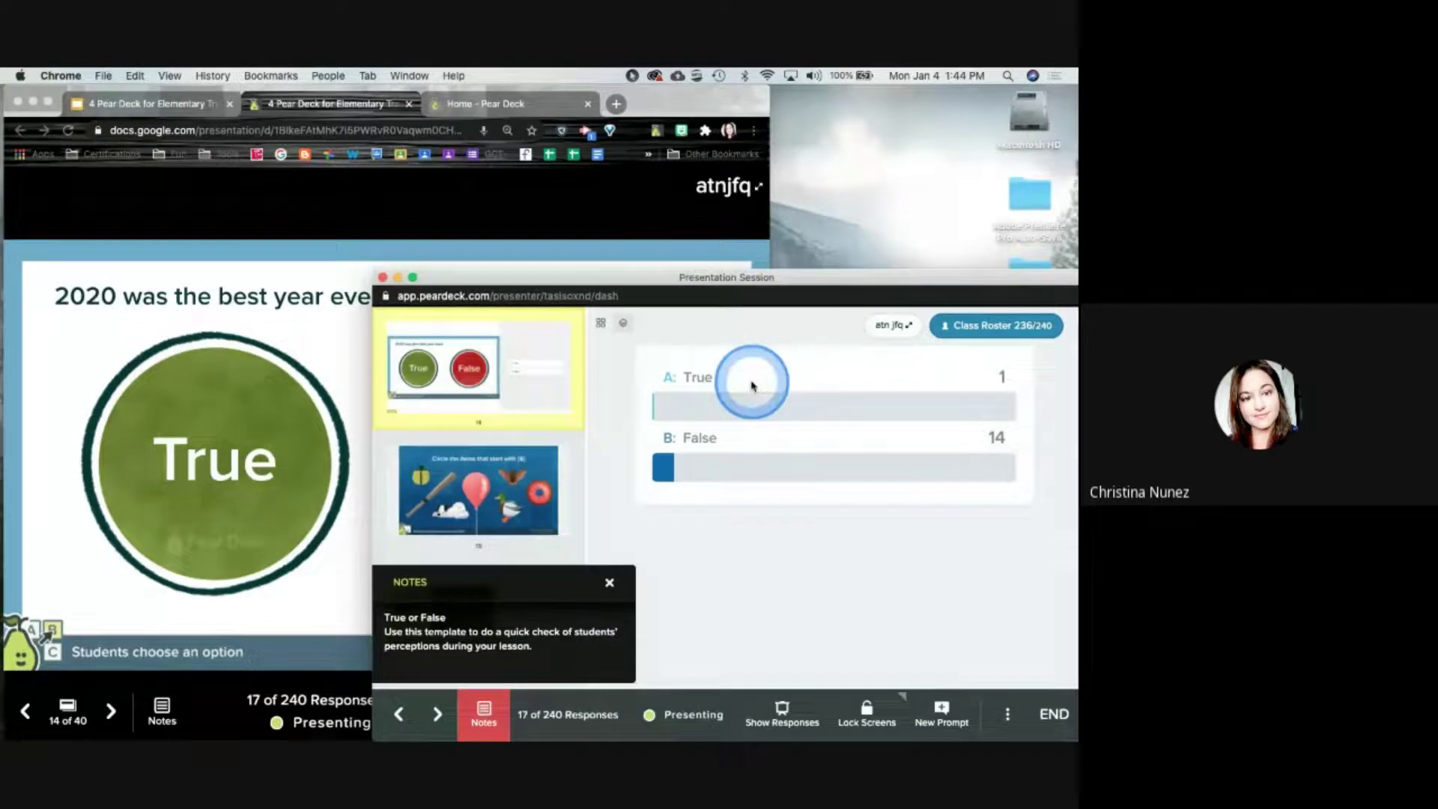
pyautogui.moveTo(732, 479)
pyautogui.click(928, 491)
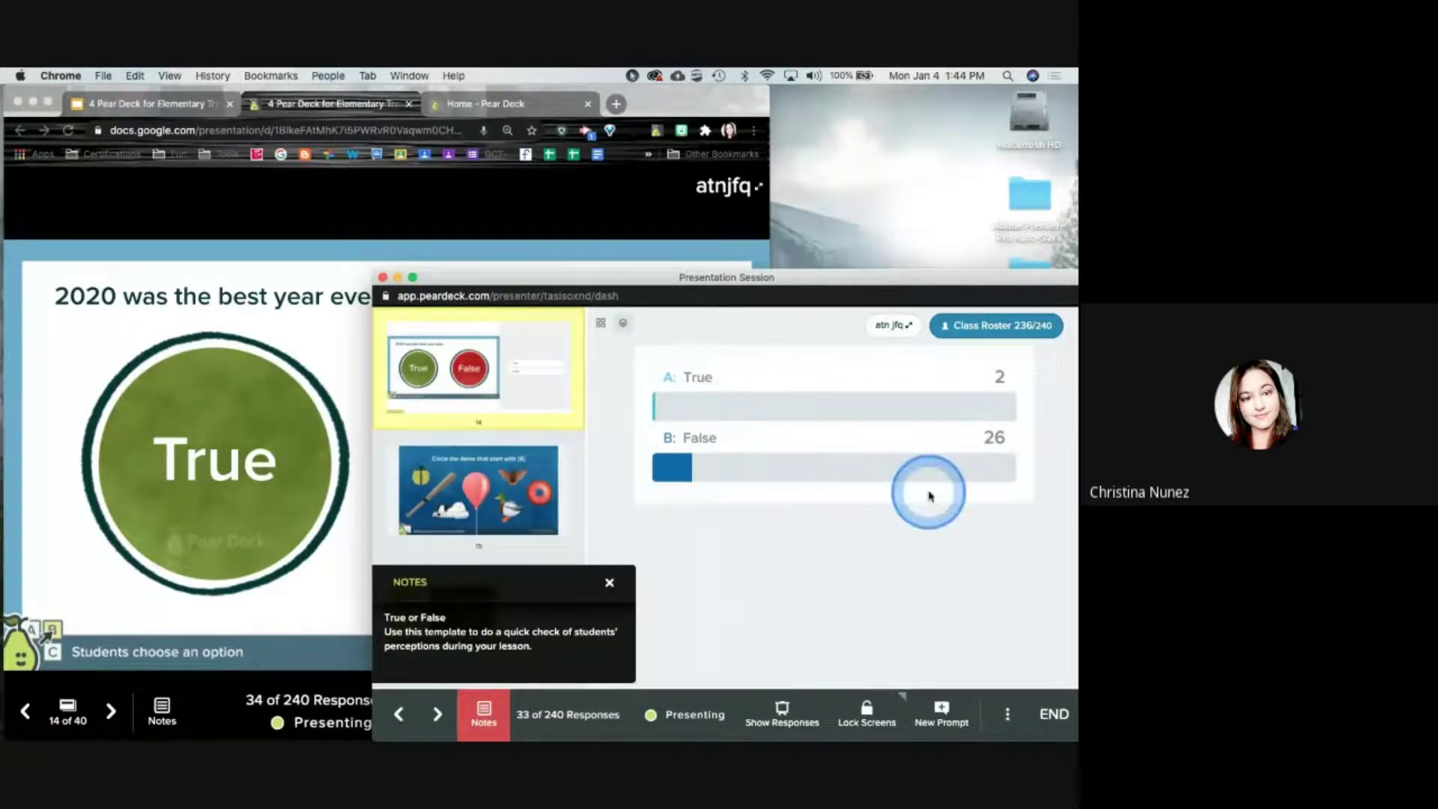
pyautogui.click(470, 359)
pyautogui.click(241, 343)
# Project the True/False response chart to the class, pointing out the growing False bar
pyautogui.click(502, 593)
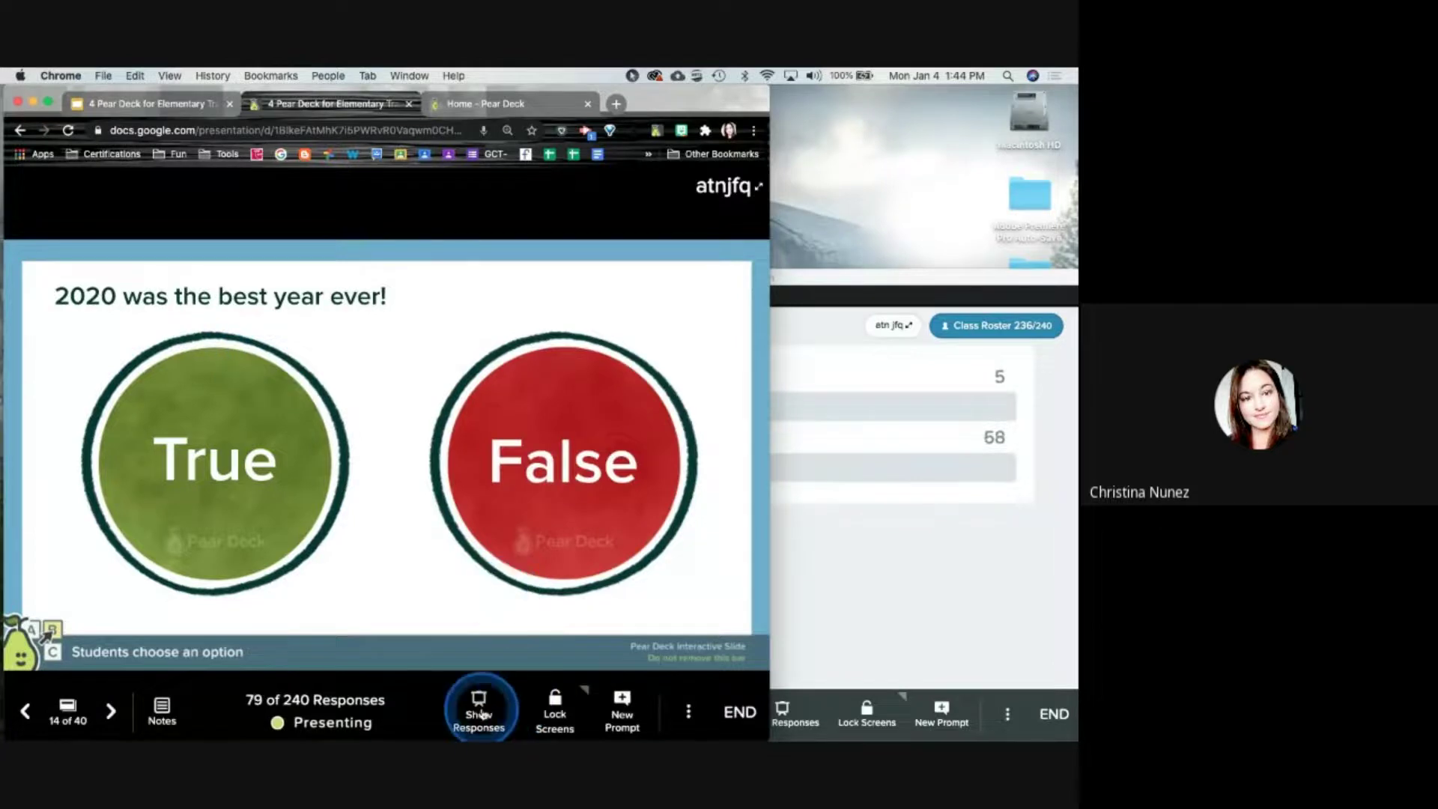
pyautogui.click(481, 711)
pyautogui.click(244, 407)
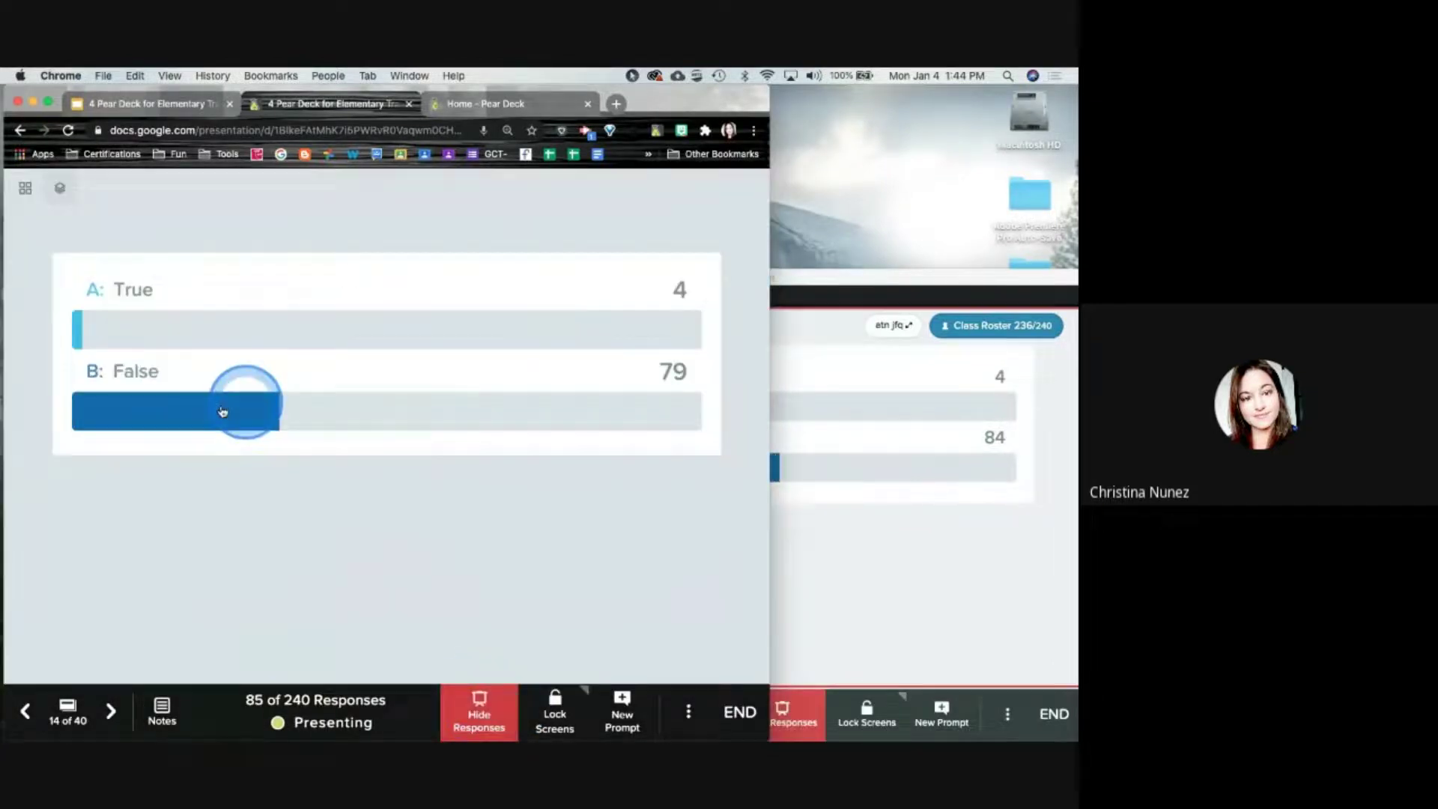
pyautogui.click(116, 415)
pyautogui.click(350, 408)
pyautogui.click(528, 428)
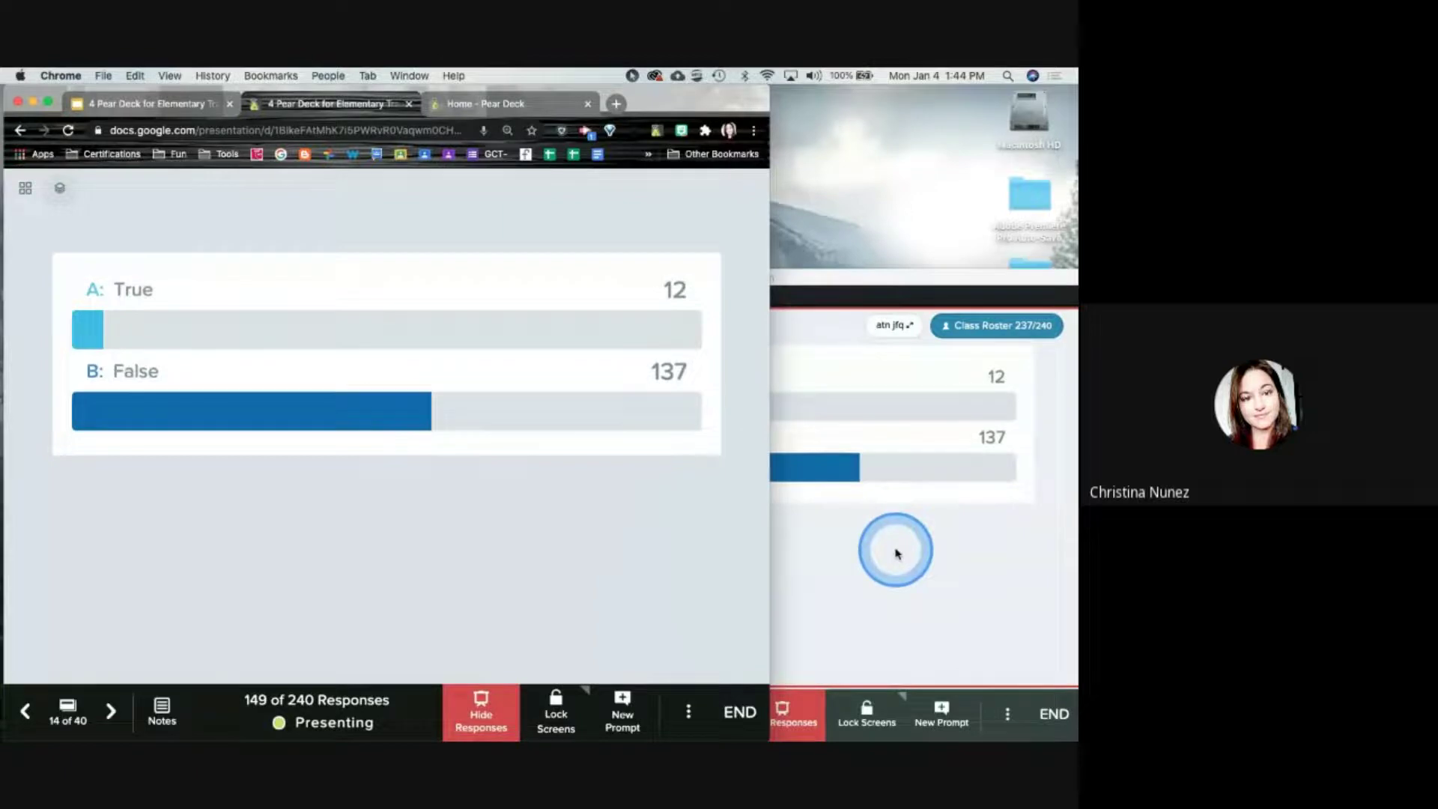
# In the student view, answer True, briefly switch to False, then settle back on True
pyautogui.hotkey('ctrl', 'Right')
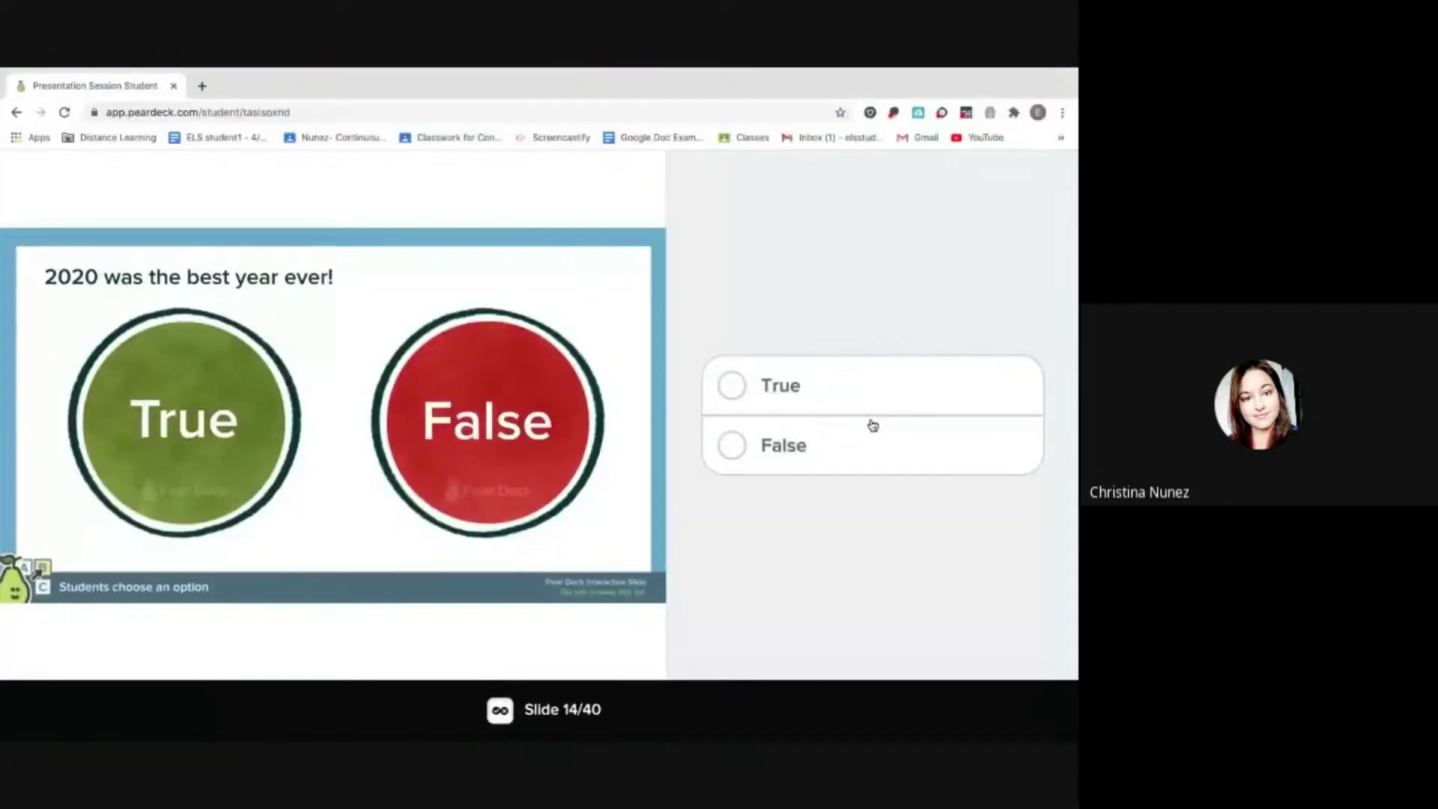
pyautogui.click(728, 393)
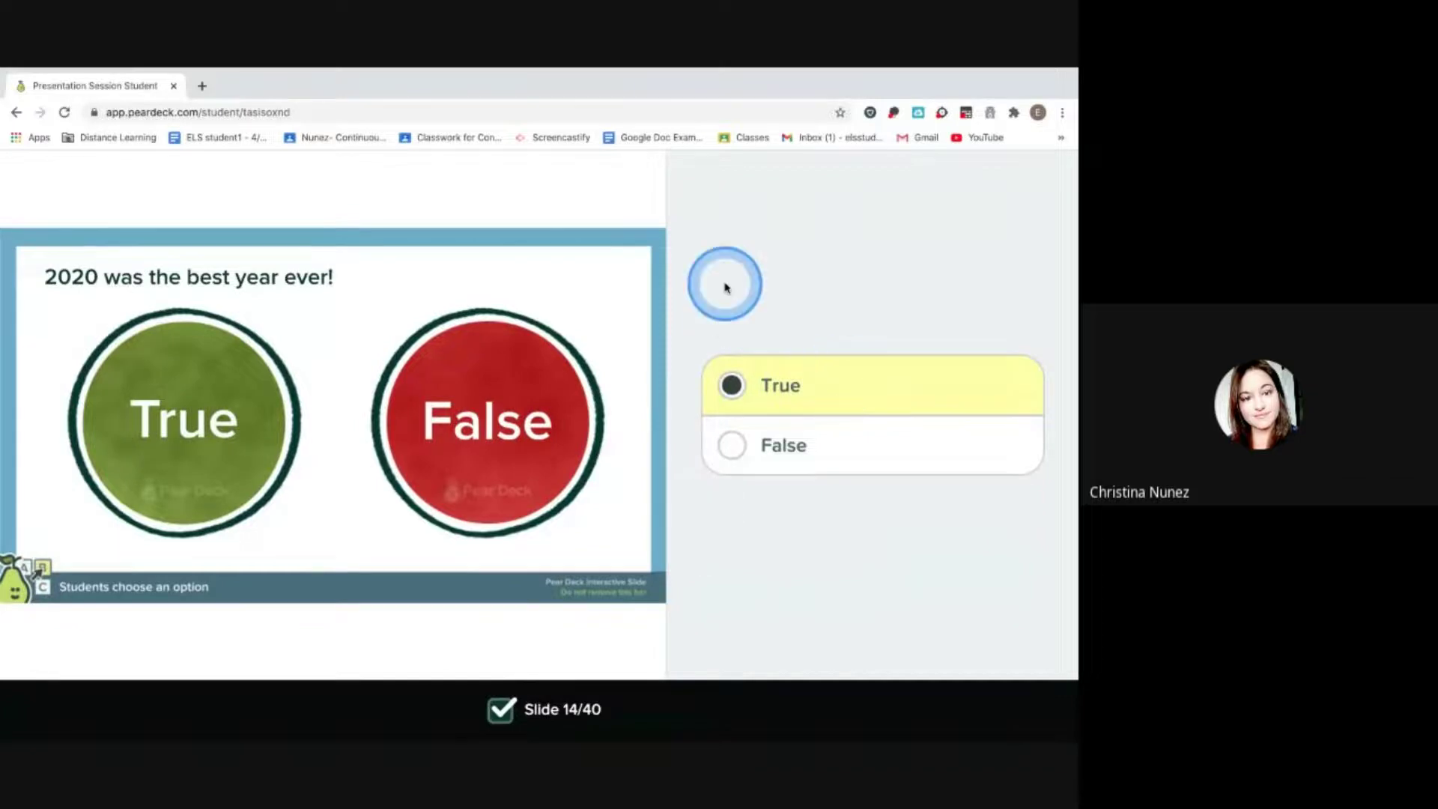
pyautogui.click(731, 445)
pyautogui.click(729, 392)
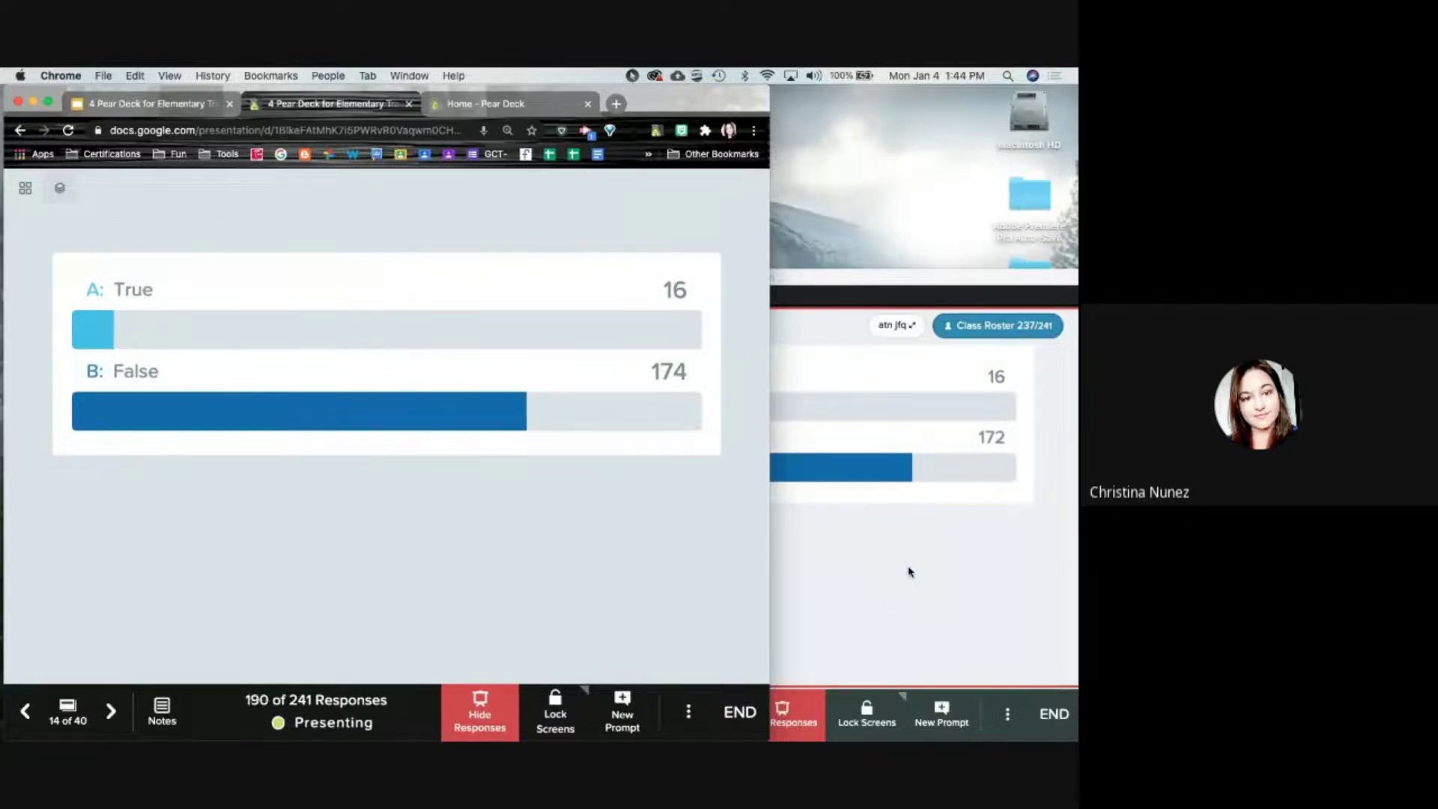
# Review the True voter list on the dashboard, close the notes panel, and return the dashboard to the front
pyautogui.click(910, 571)
pyautogui.moveTo(665, 404)
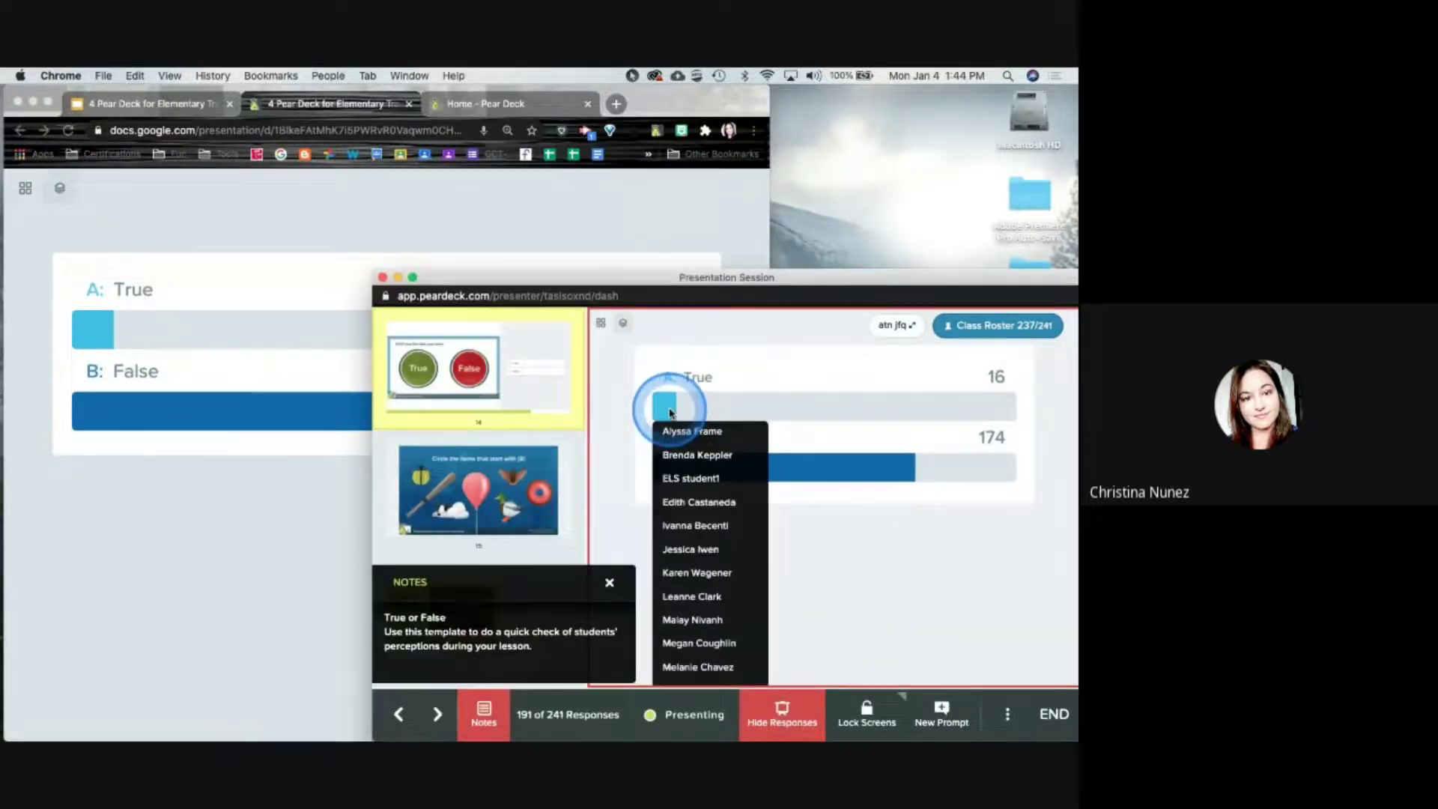
pyautogui.click(837, 575)
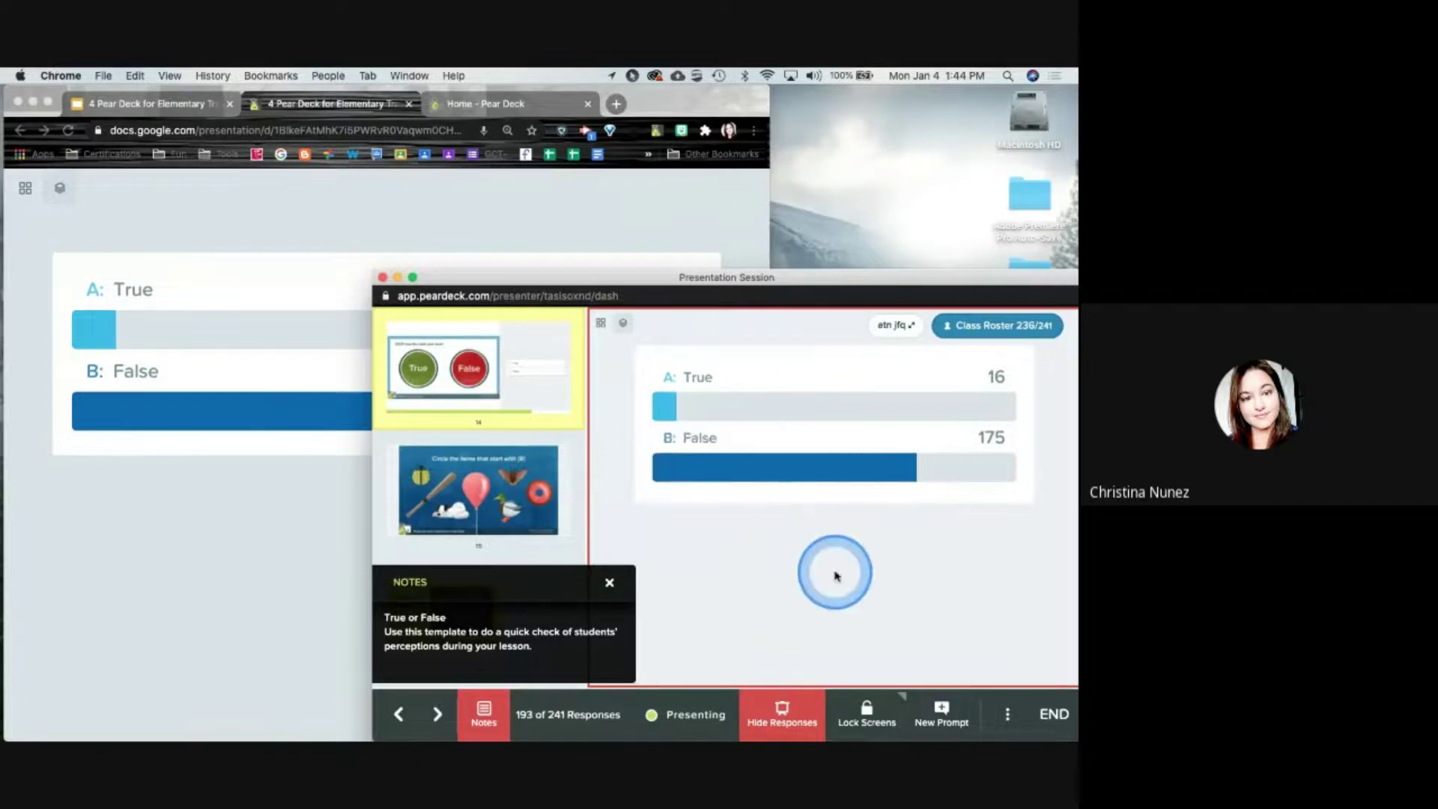
pyautogui.moveTo(745, 459)
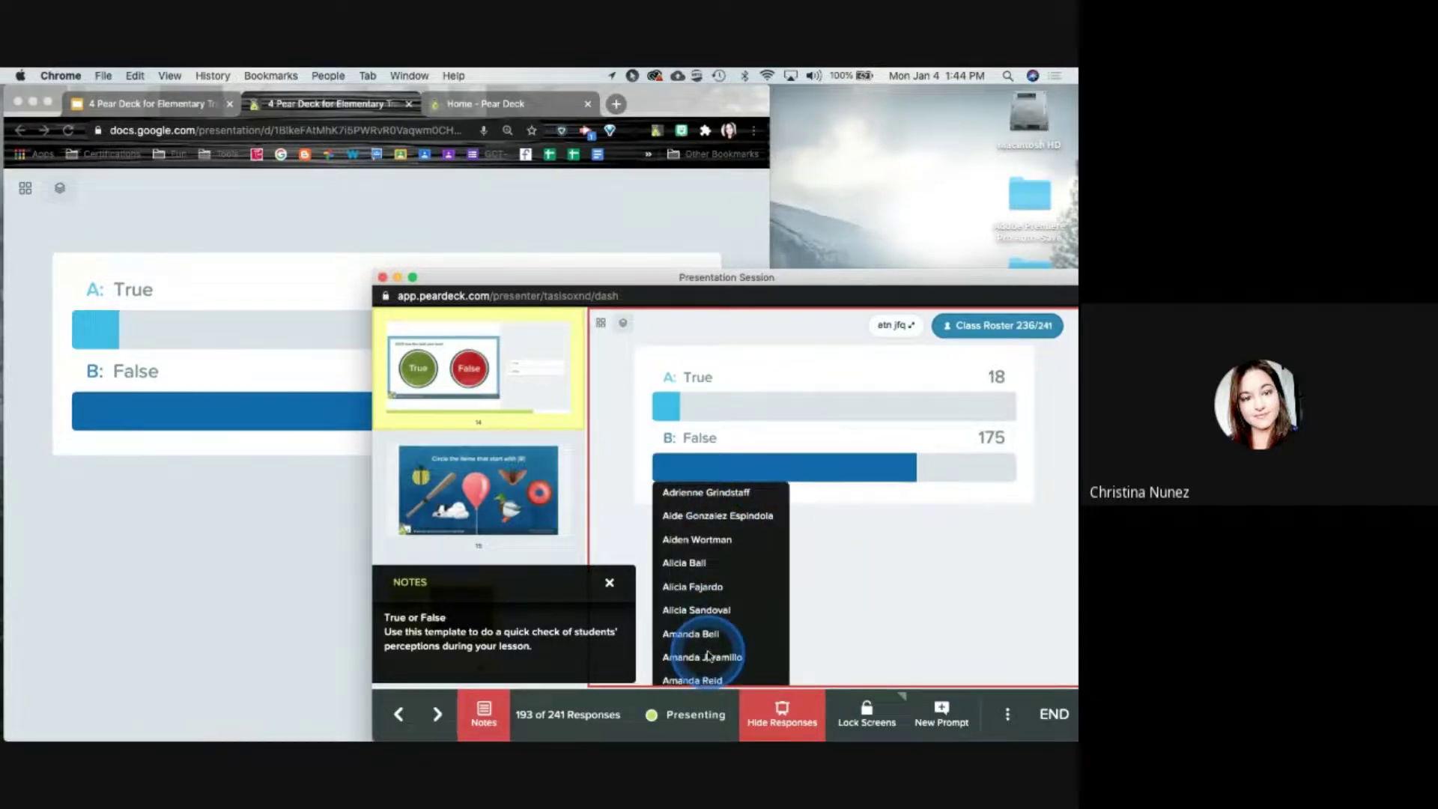
pyautogui.click(608, 582)
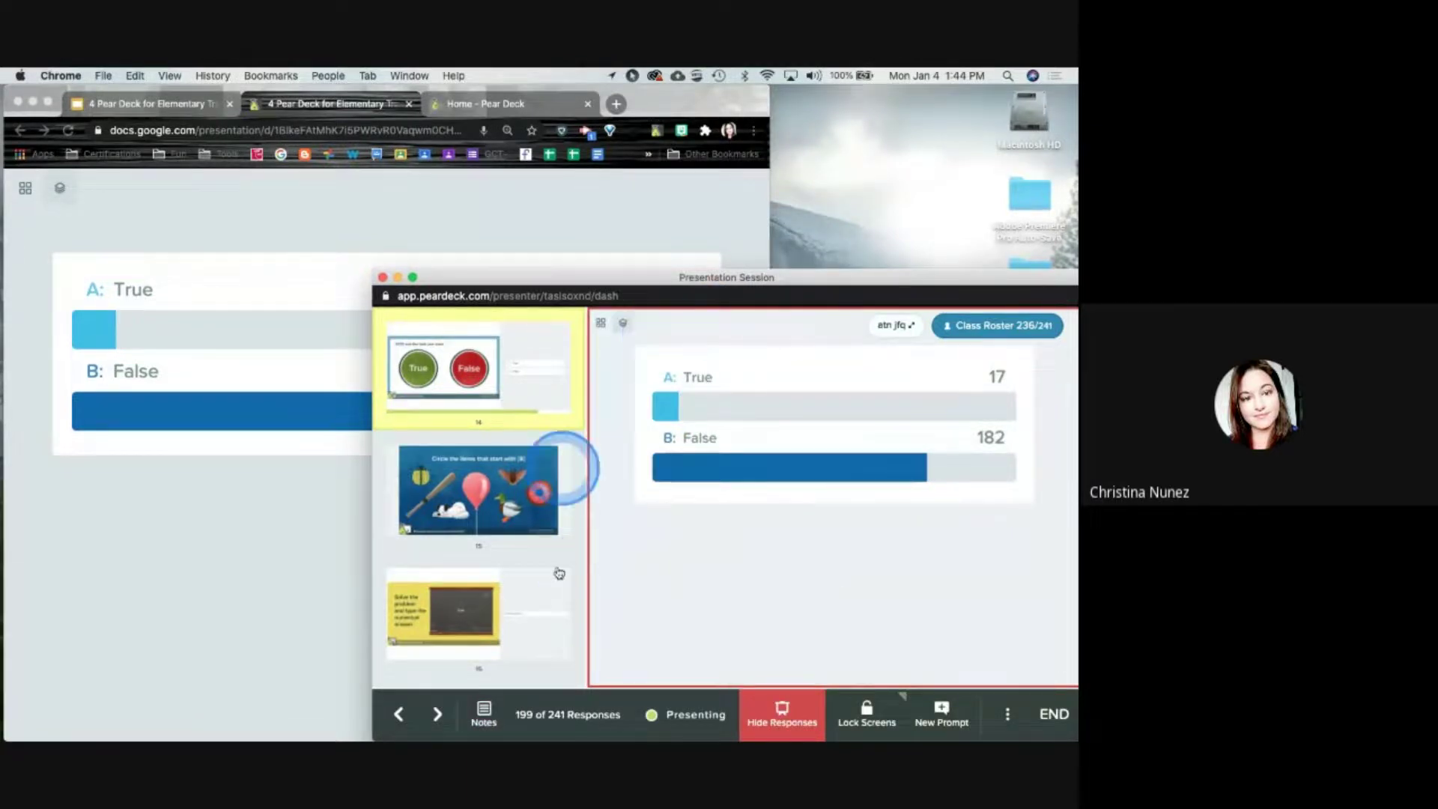
pyautogui.click(541, 221)
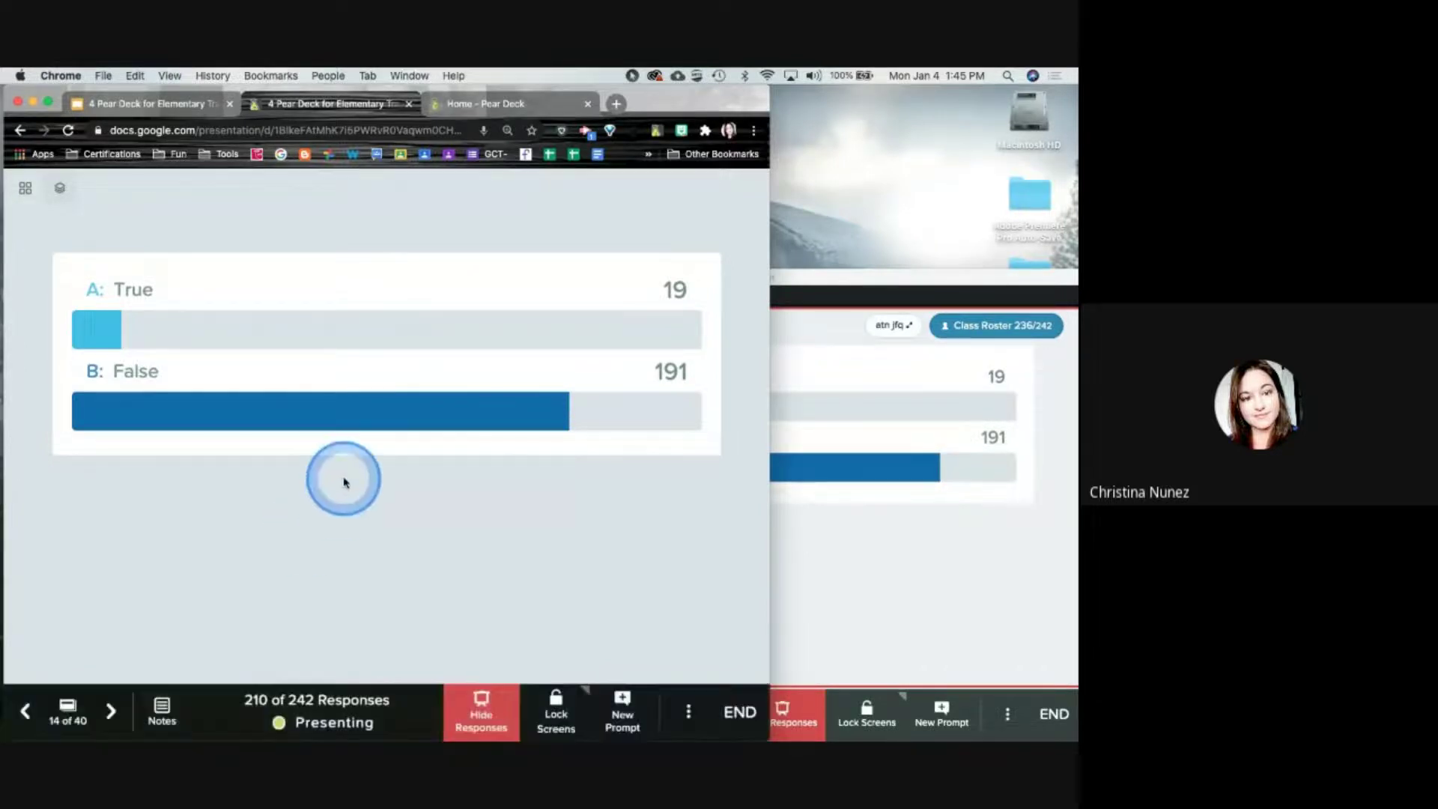
pyautogui.click(931, 593)
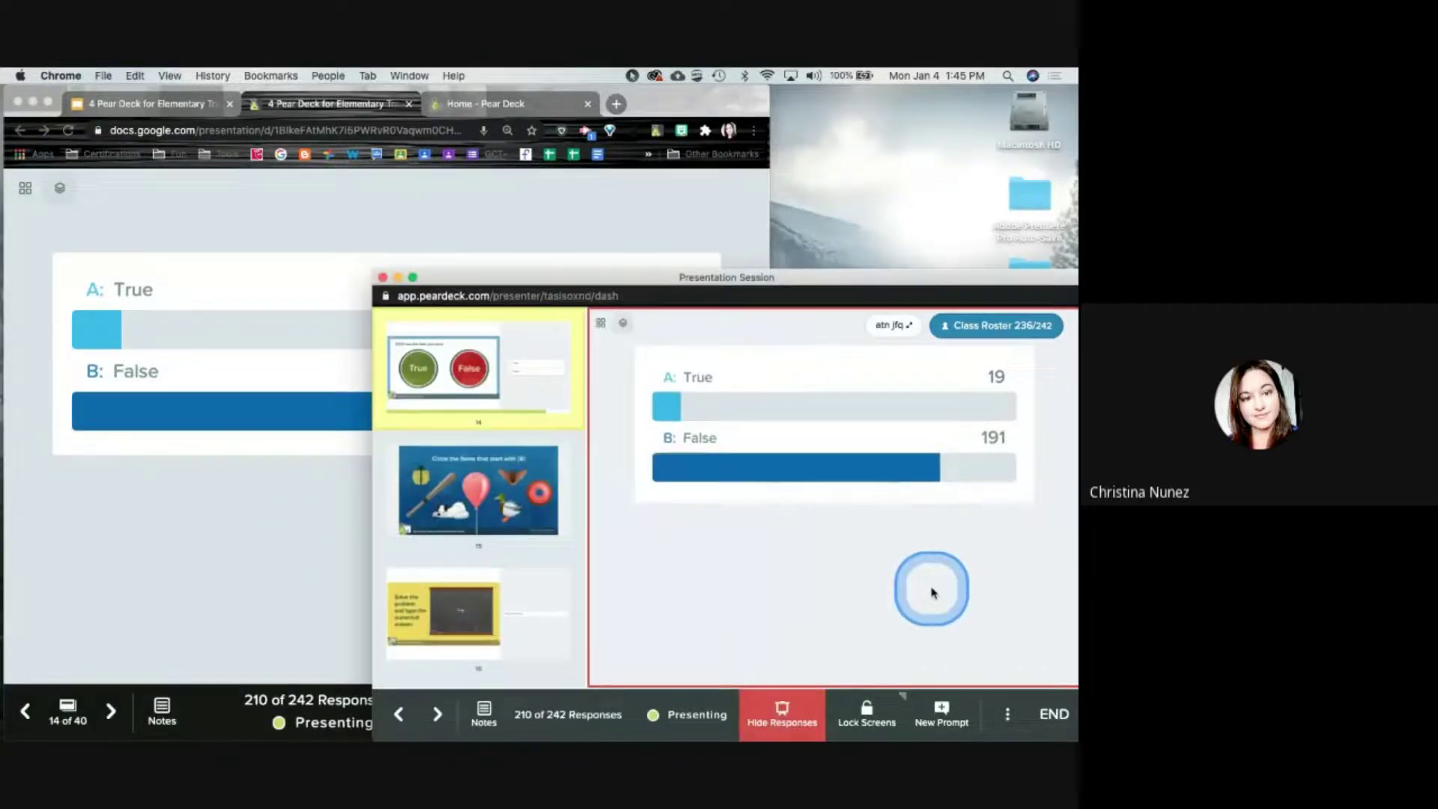